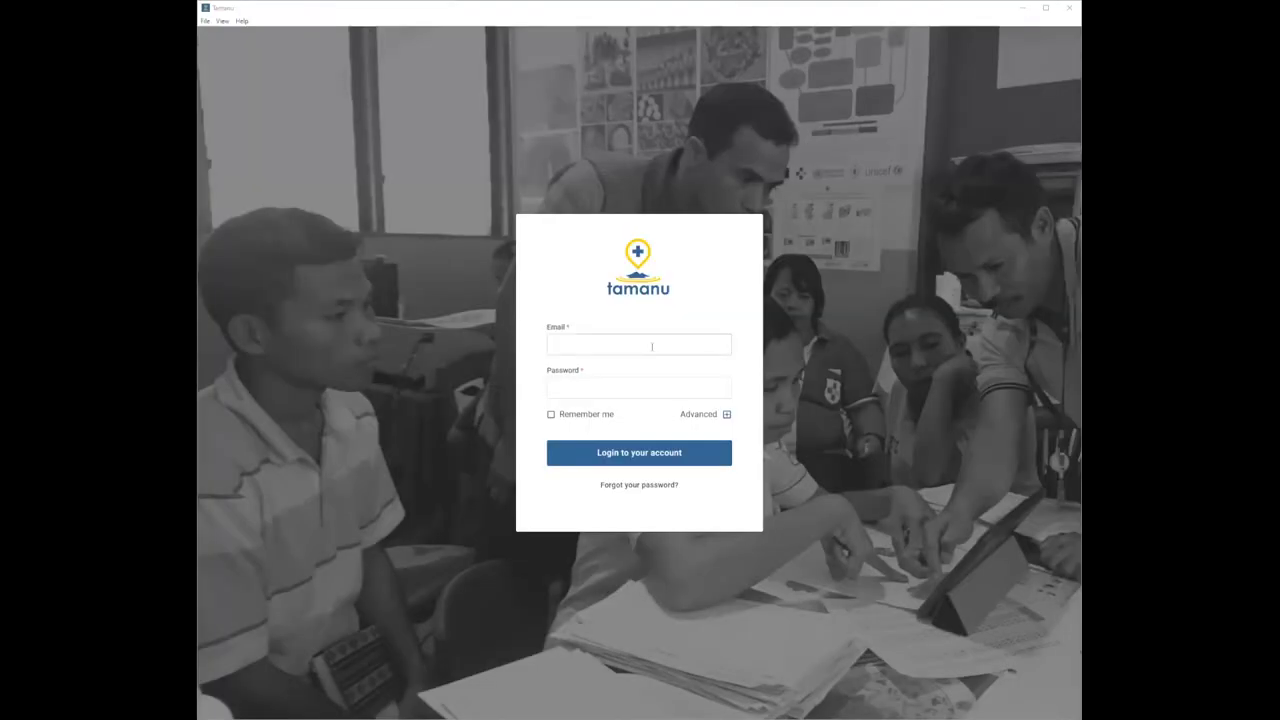
- Sign in to Tamanu with the admin account's e-mail and password
left_click(652, 346)
key("Tab")
type("adm")
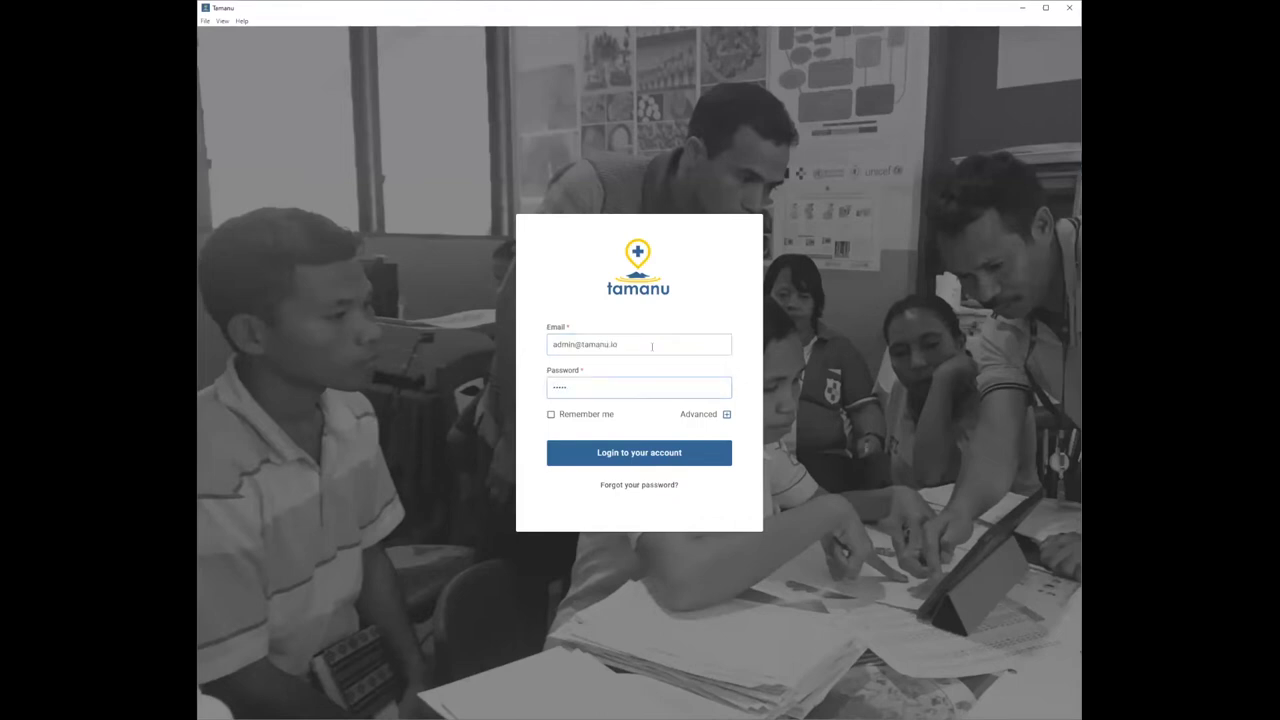
type("in")
key("Return")
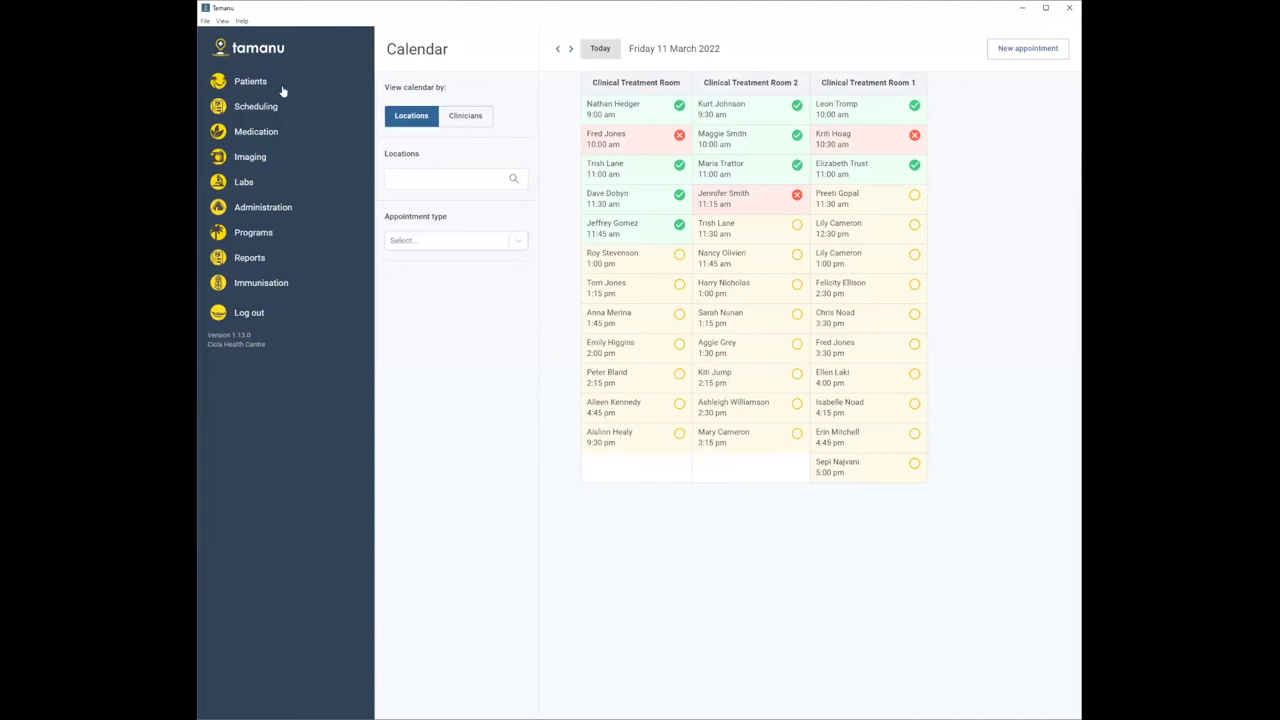
- Browse All patients and Administration Settings, then open the Labs Requests list
left_click(270, 87)
left_click(262, 102)
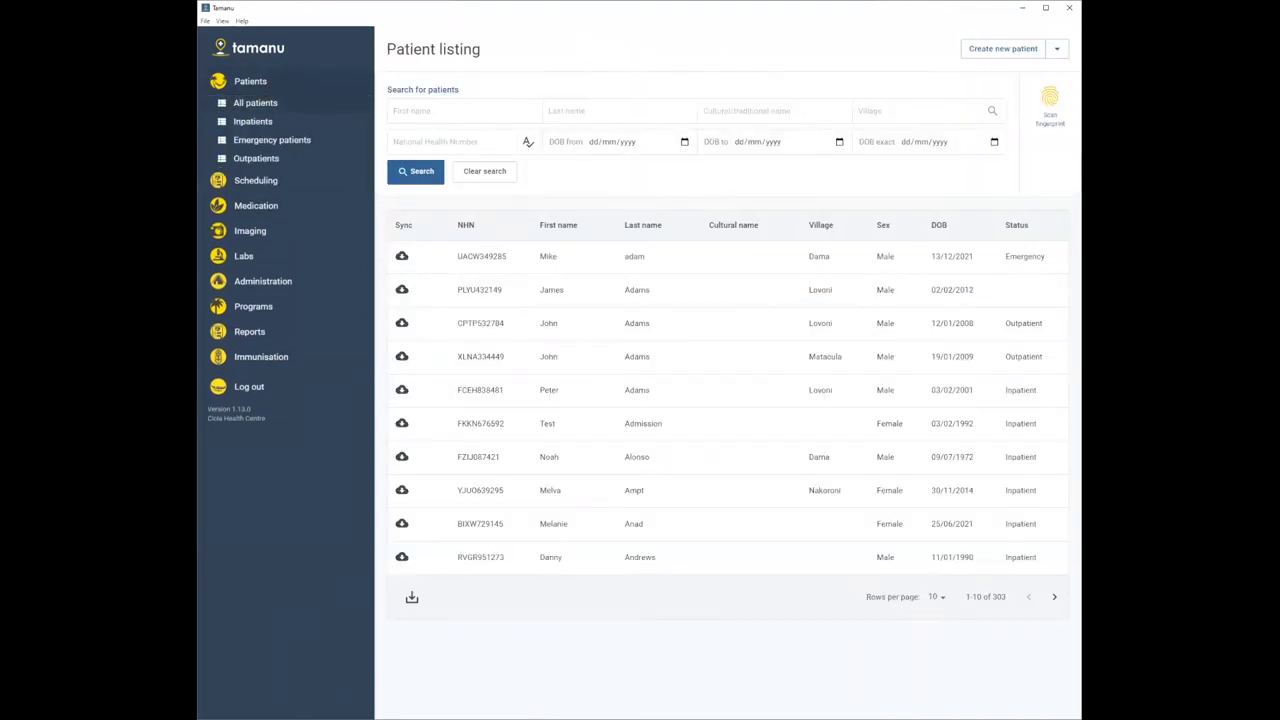
left_click(155, 281)
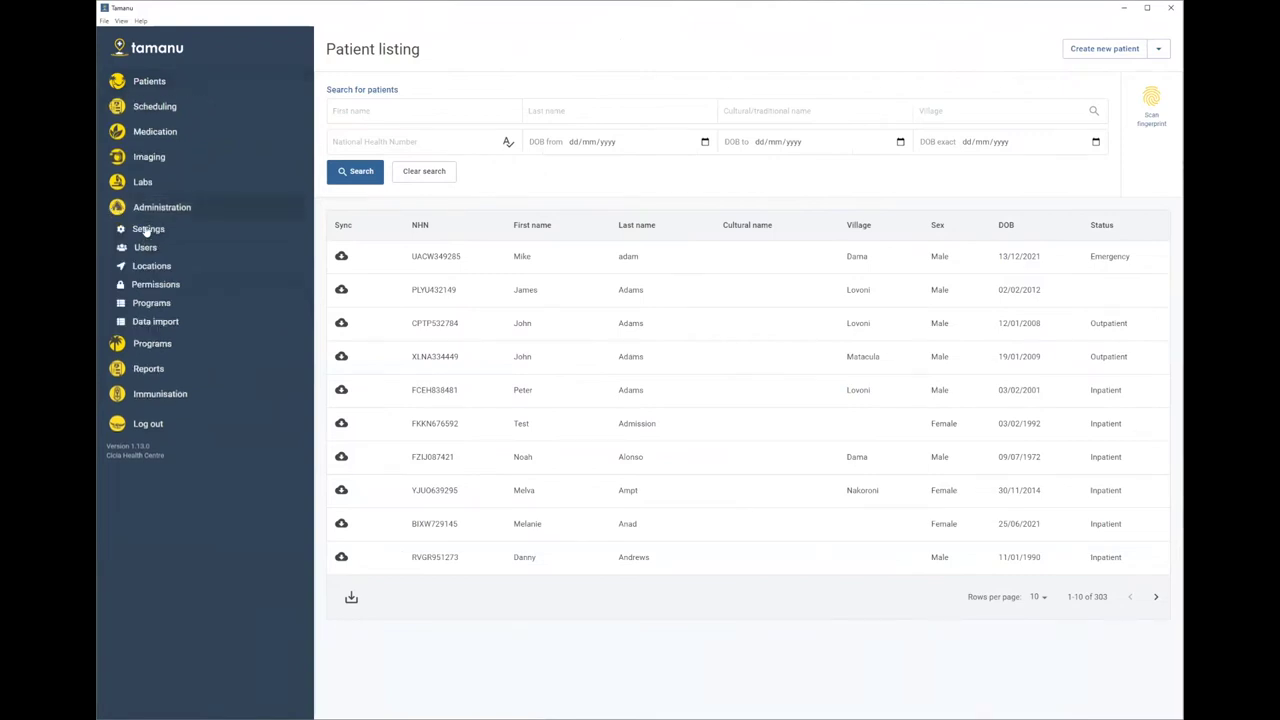
left_click(147, 230)
left_click(150, 82)
left_click(166, 106)
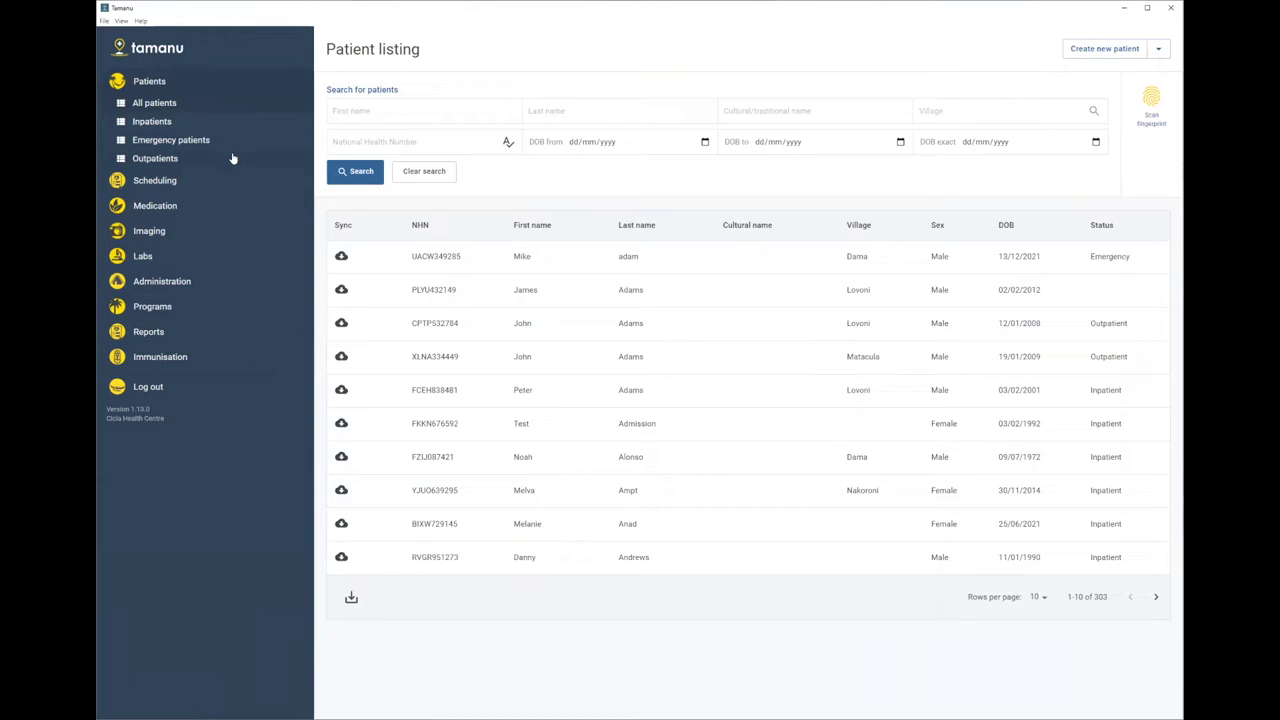
left_click(170, 257)
left_click(150, 204)
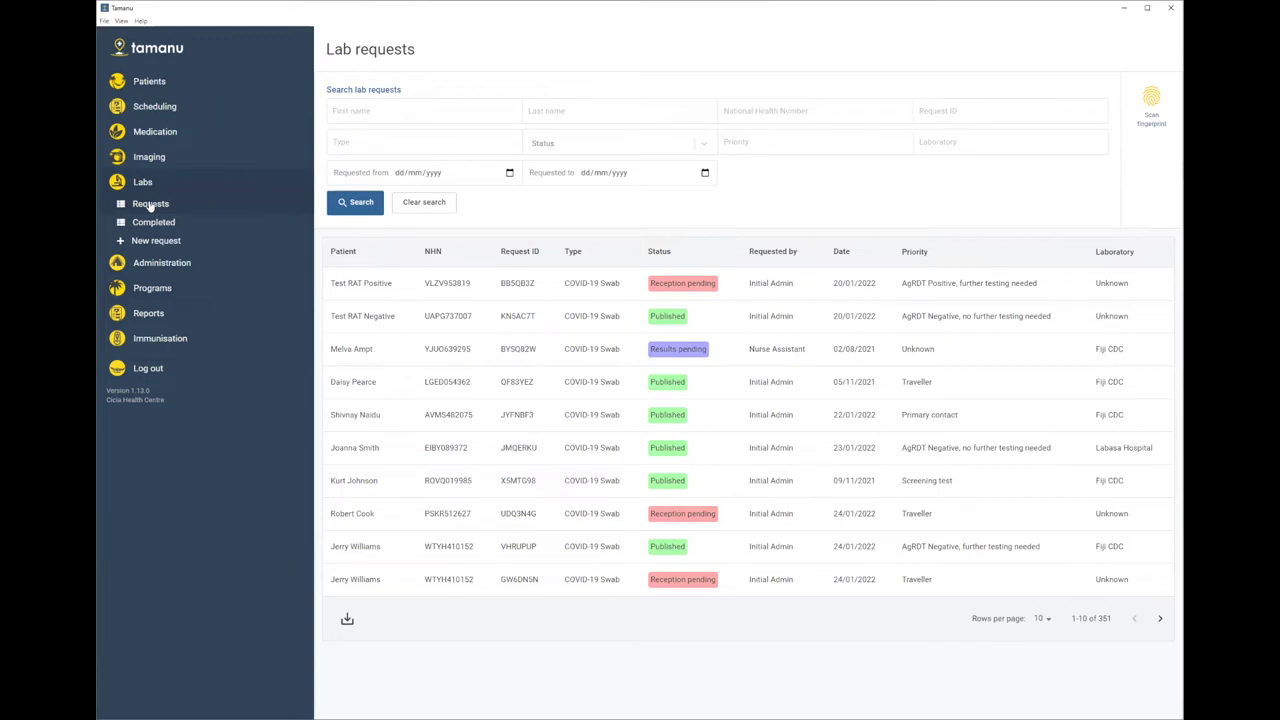
- Search lab requests by the patient's last name, then clear the search
left_click(554, 104)
type("Brayshaw")
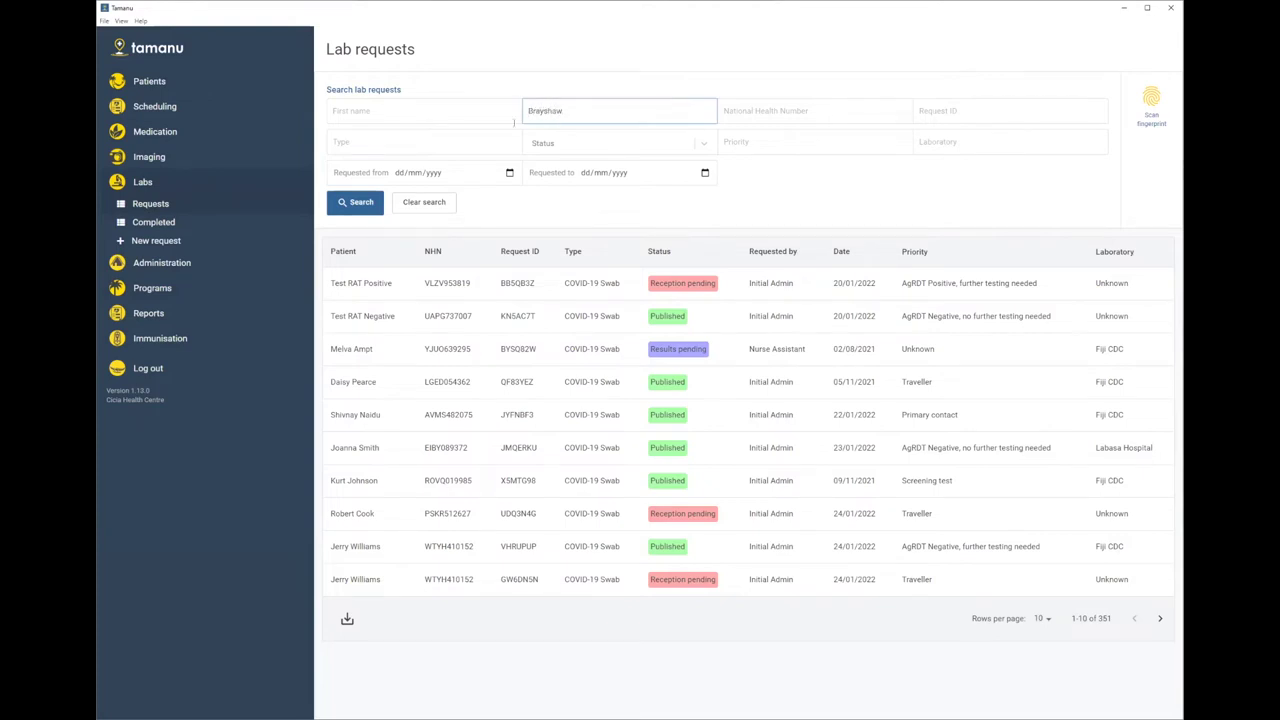
left_click(359, 204)
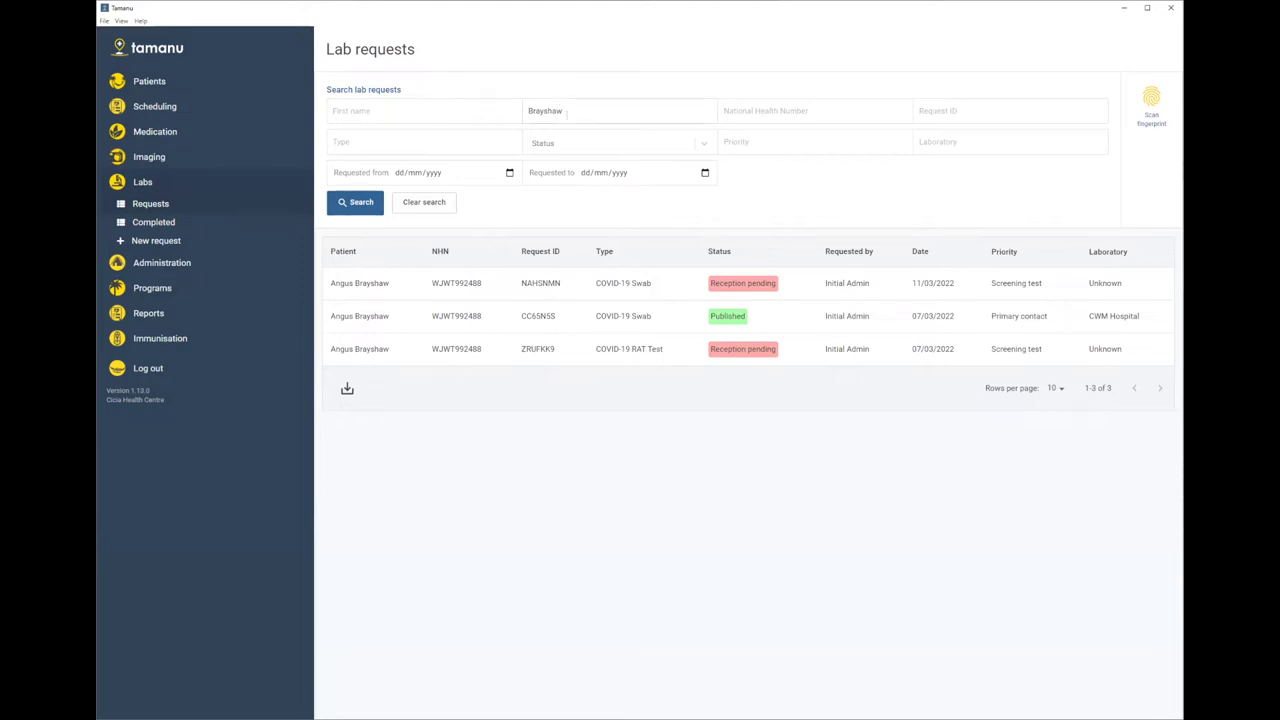
left_click_drag(566, 114, 514, 116)
key("BackSpace")
left_click(408, 205)
left_click(362, 204)
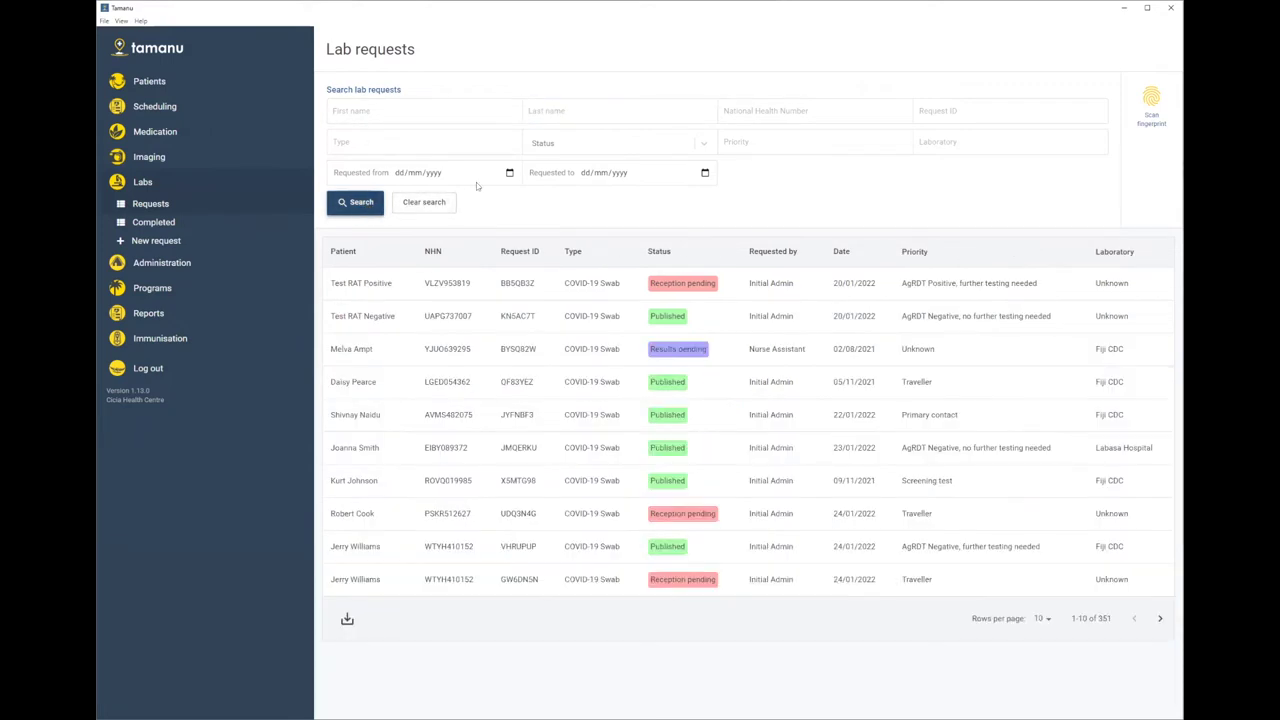
- Search by the lab request ID and open the single matching COVID-19 Swab request
left_click(975, 111)
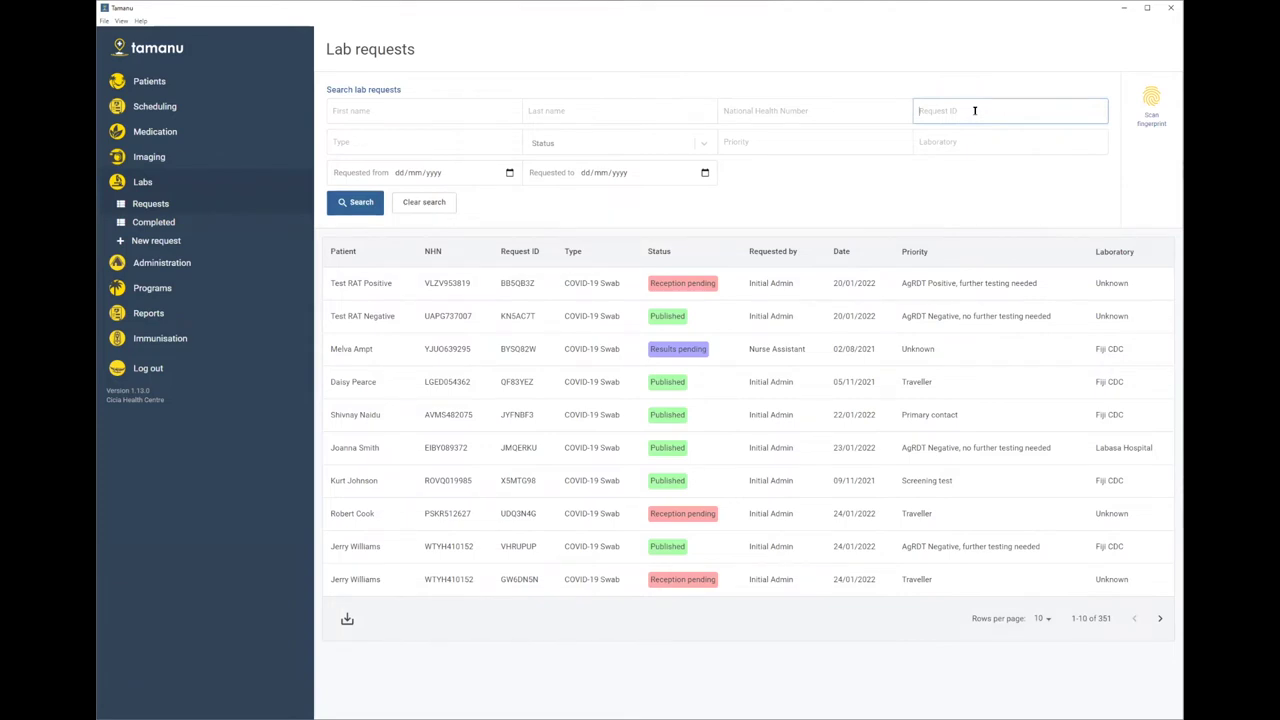
type("NAHSNMN")
left_click(365, 207)
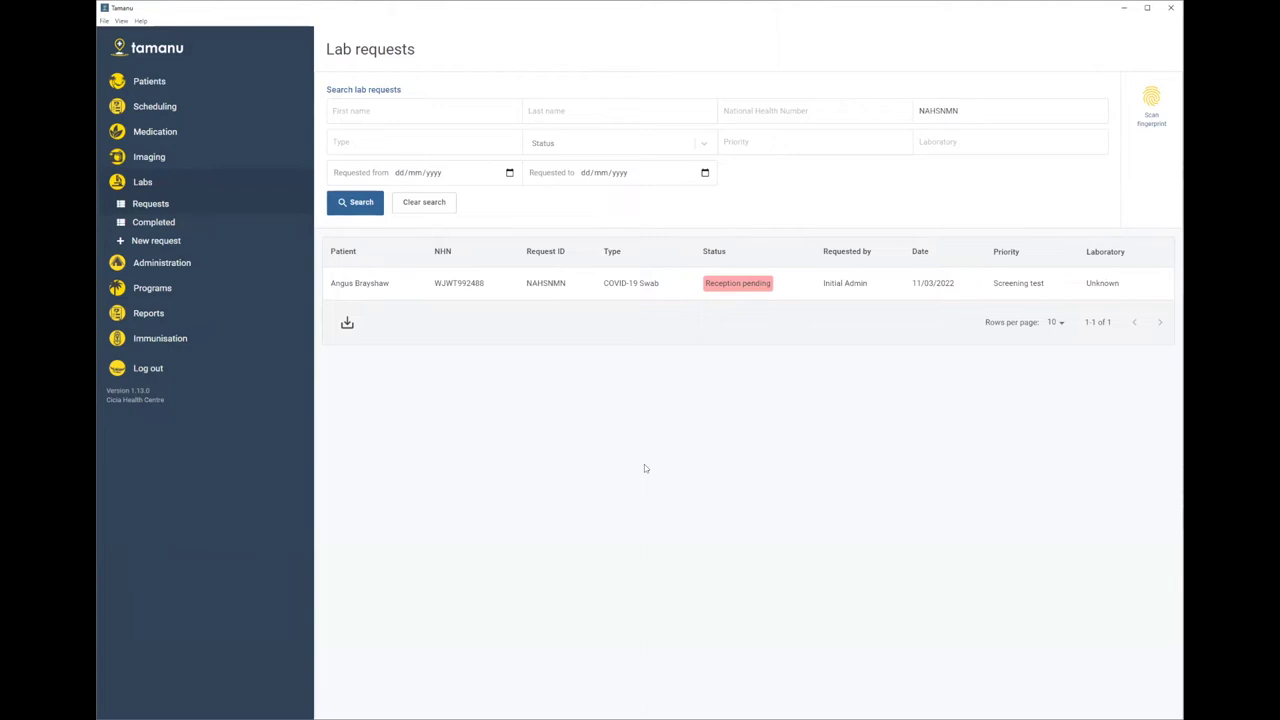
left_click(767, 285)
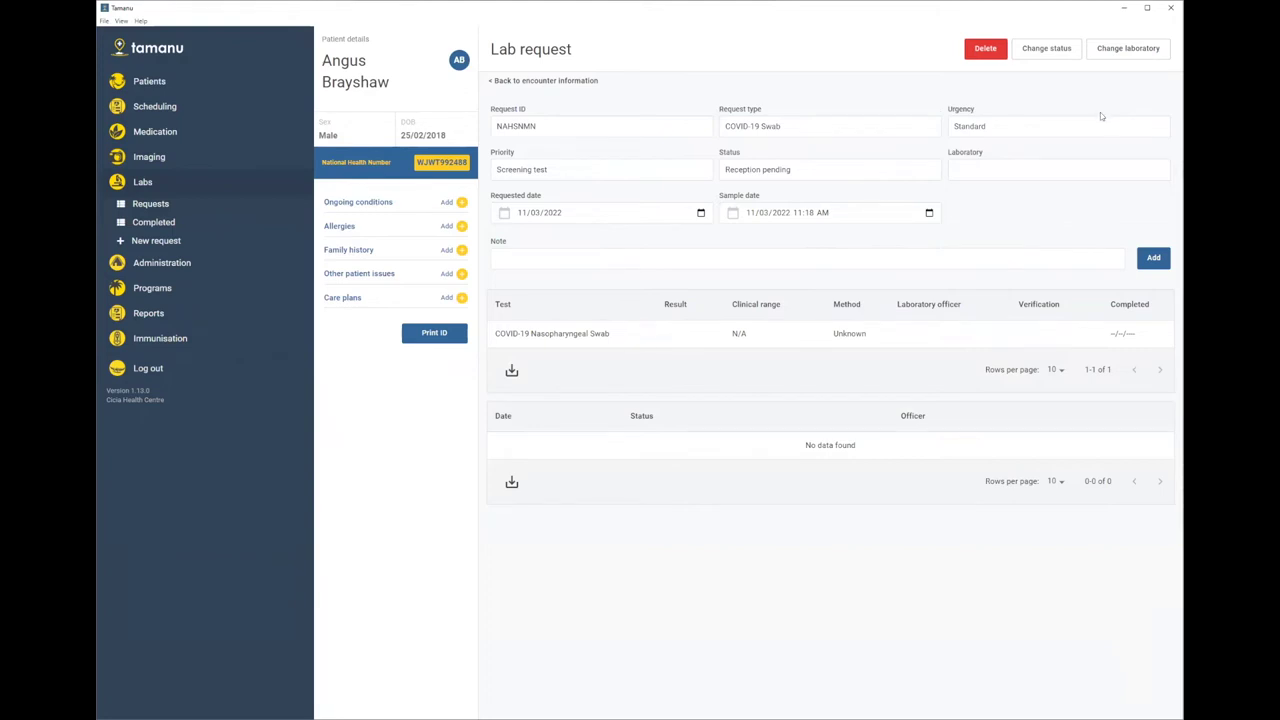
- Change the lab request's laboratory to CWM Hospital
left_click(1110, 50)
left_click(616, 386)
type("cw")
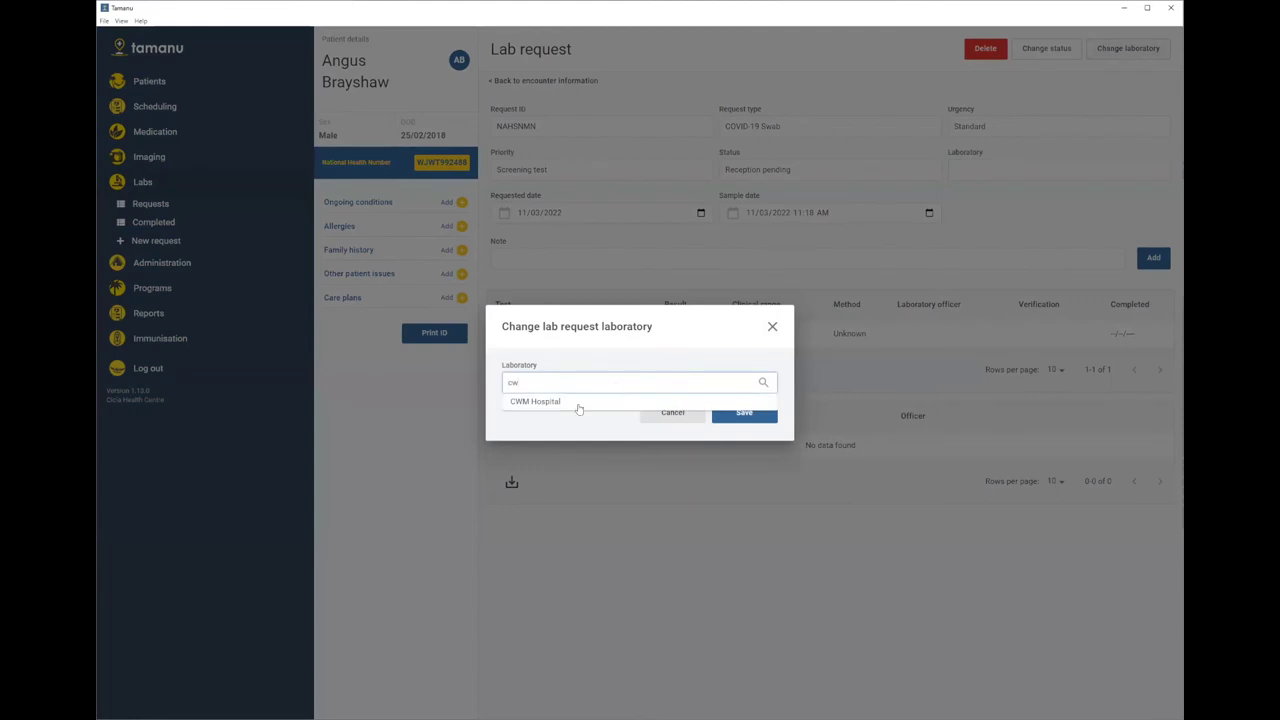
left_click(557, 403)
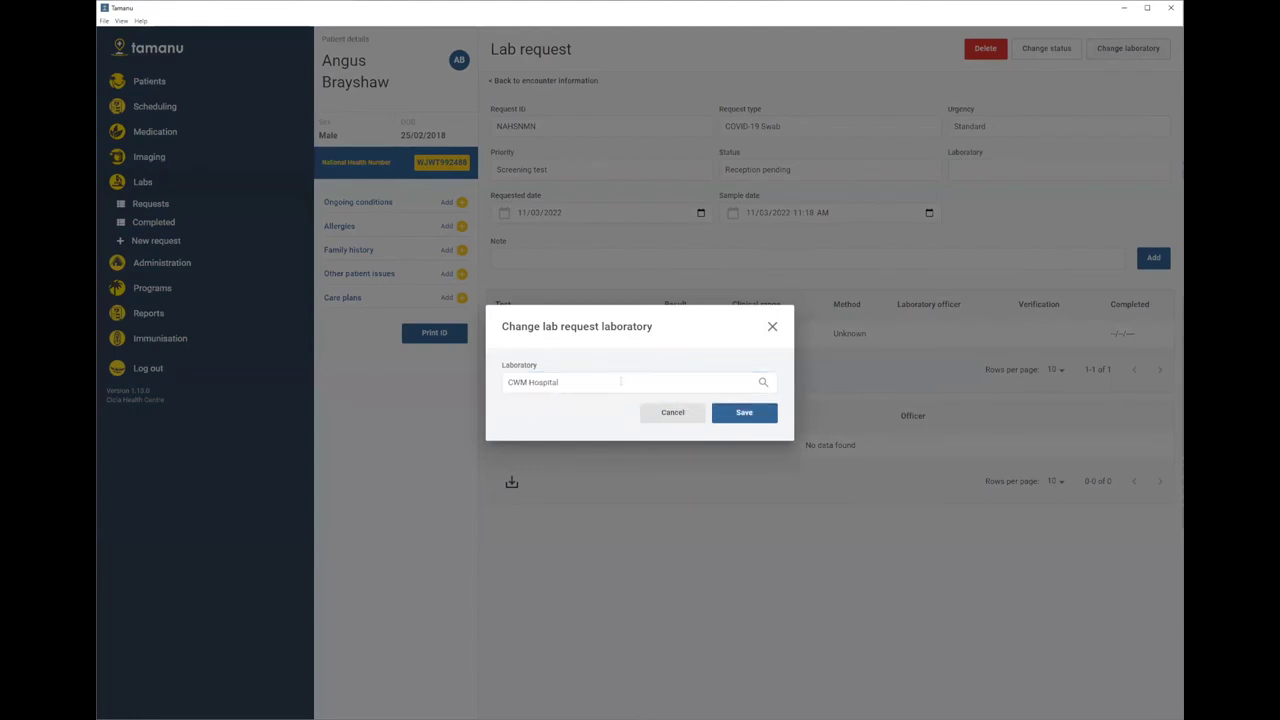
left_click(745, 414)
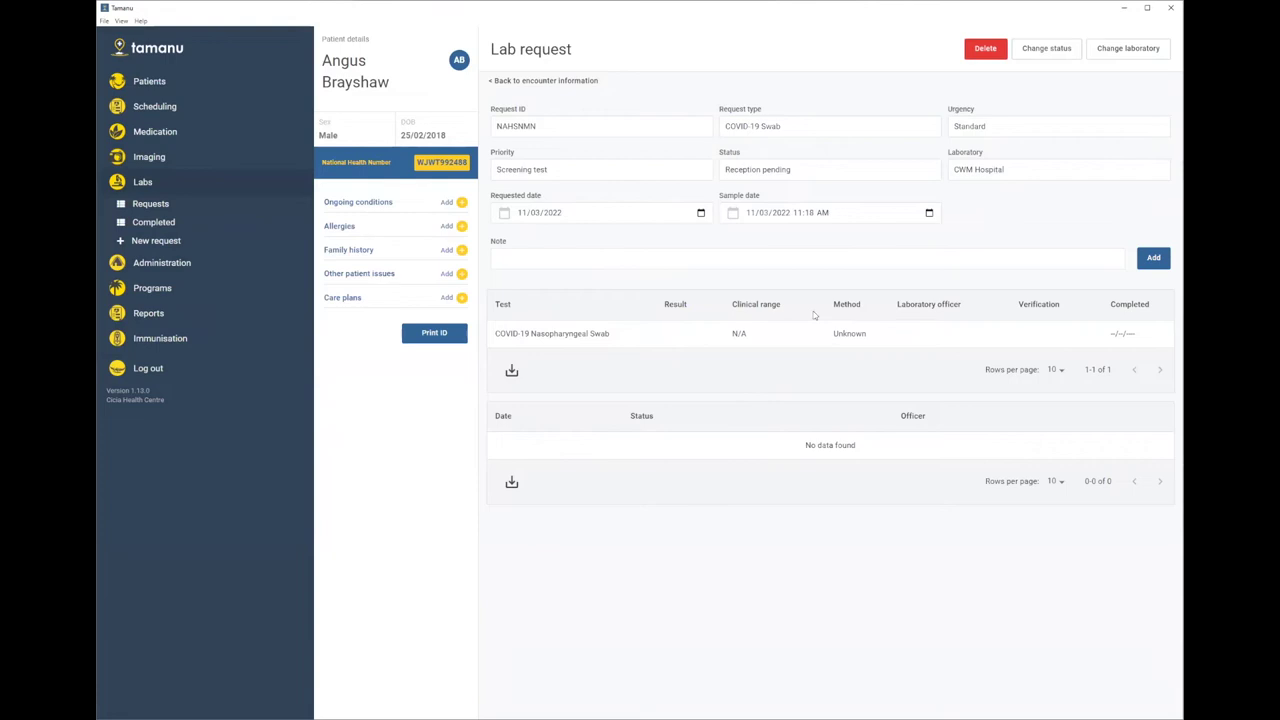
- Record the swab test result as Positive with method GeneXpert
left_click(688, 338)
left_click(530, 296)
left_click(521, 318)
left_click(521, 339)
type("gEN")
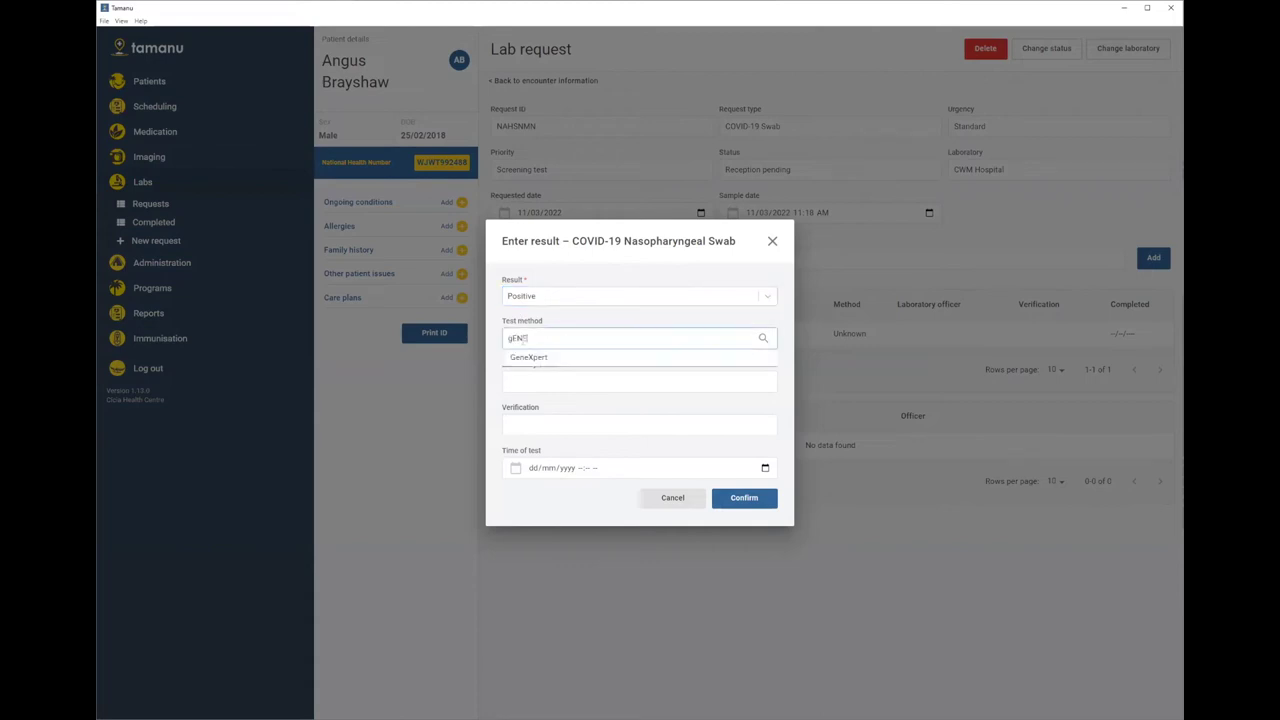
left_click(526, 358)
- Add the laboratory officer, verification 25 and test time now, then confirm the result
left_click(527, 385)
type("mIKE")
key("BackSpace")
key("BackSpace")
type("Mike")
left_click(527, 430)
type("25")
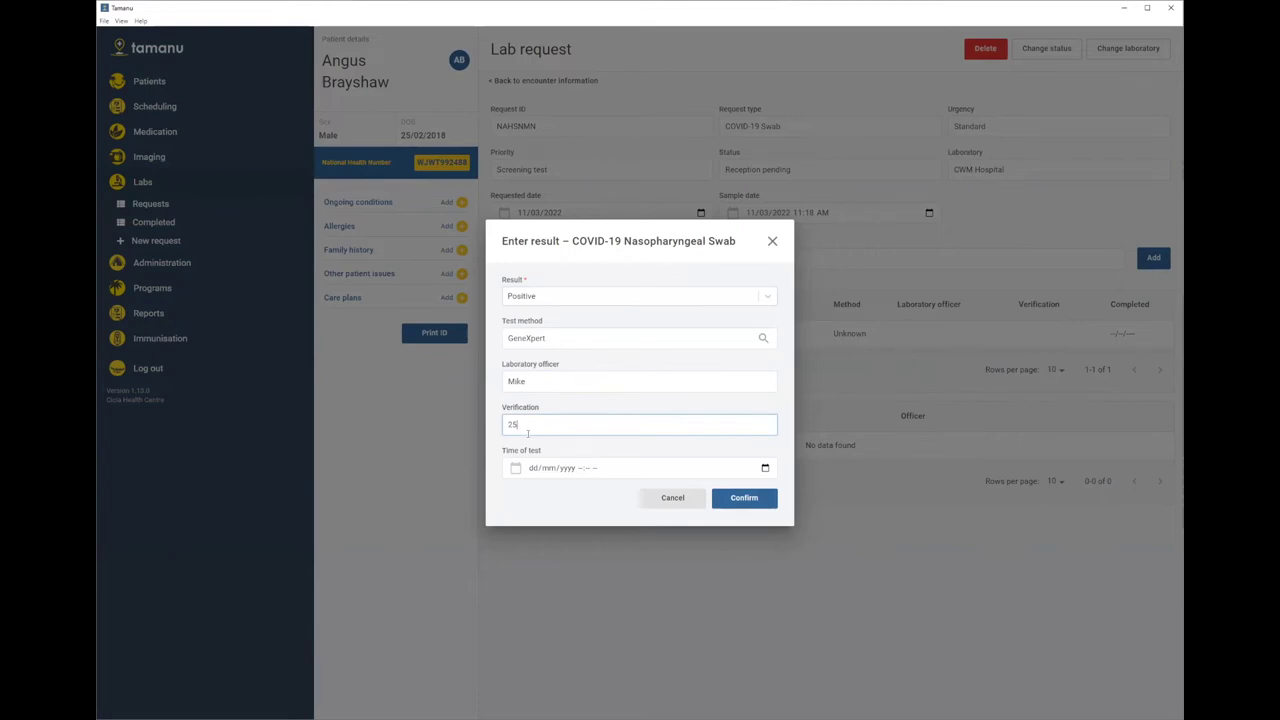
left_click(766, 468)
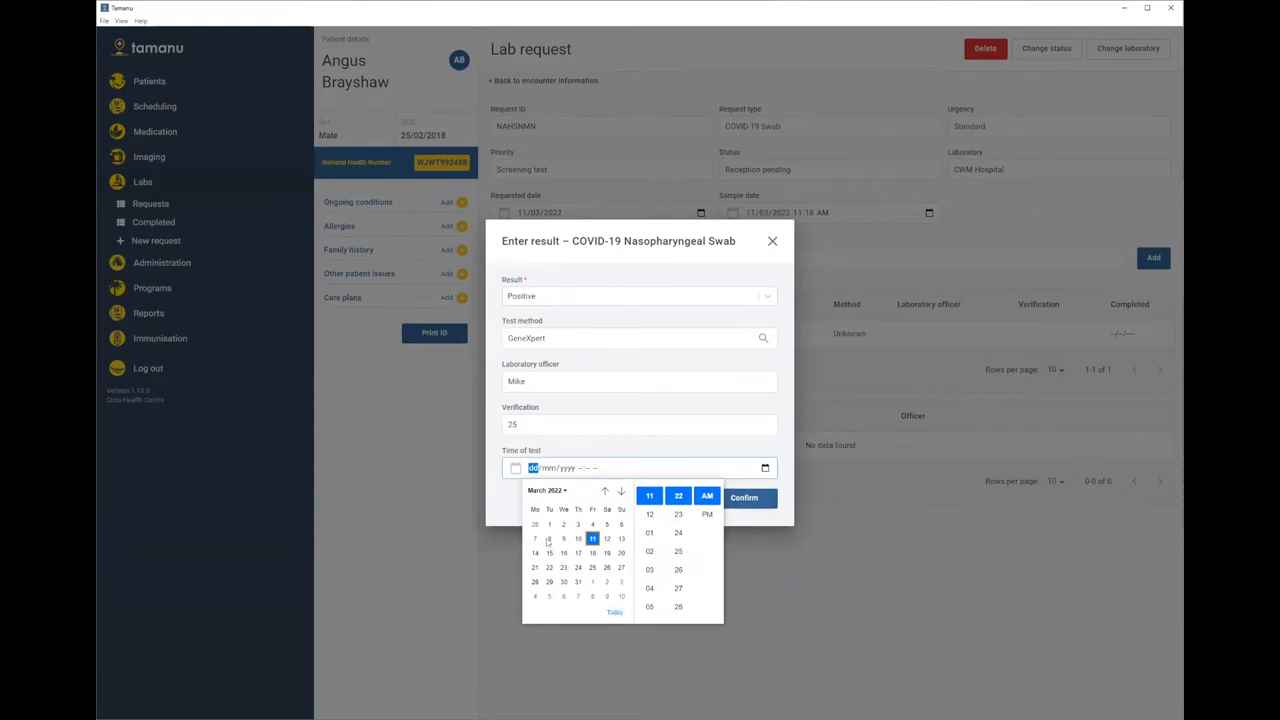
left_click(616, 611)
left_click(740, 504)
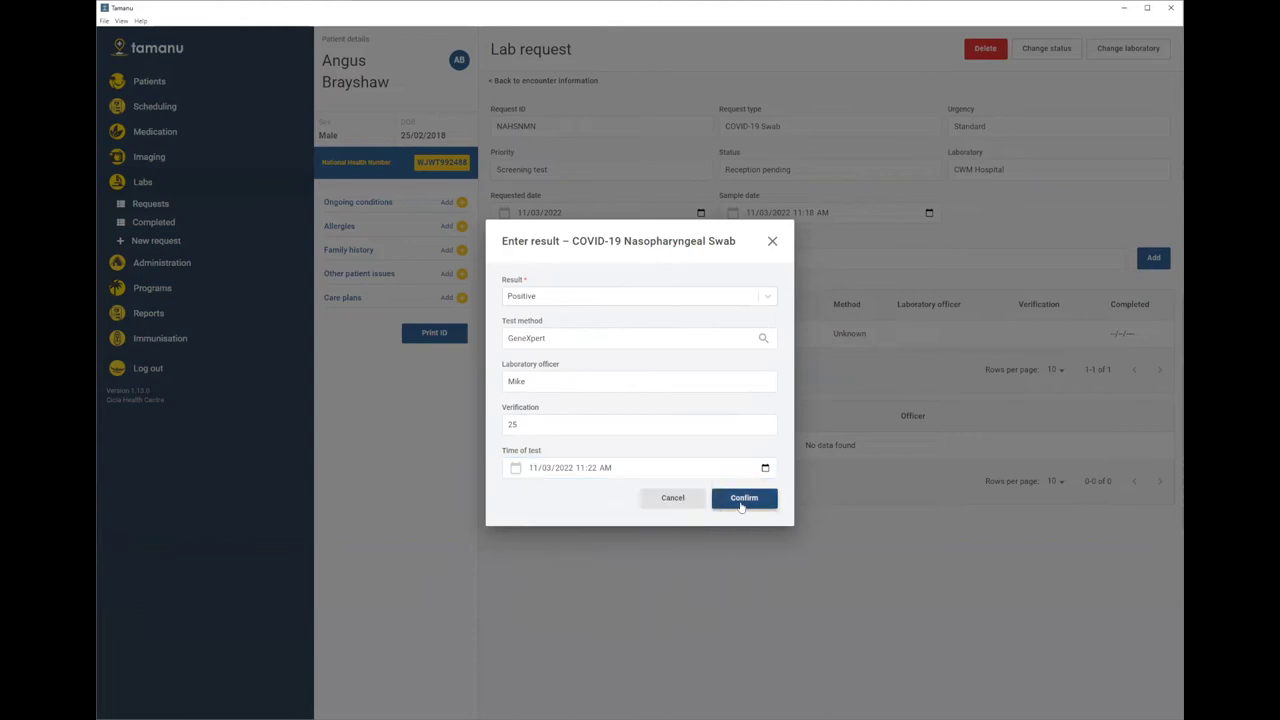
left_click(741, 504)
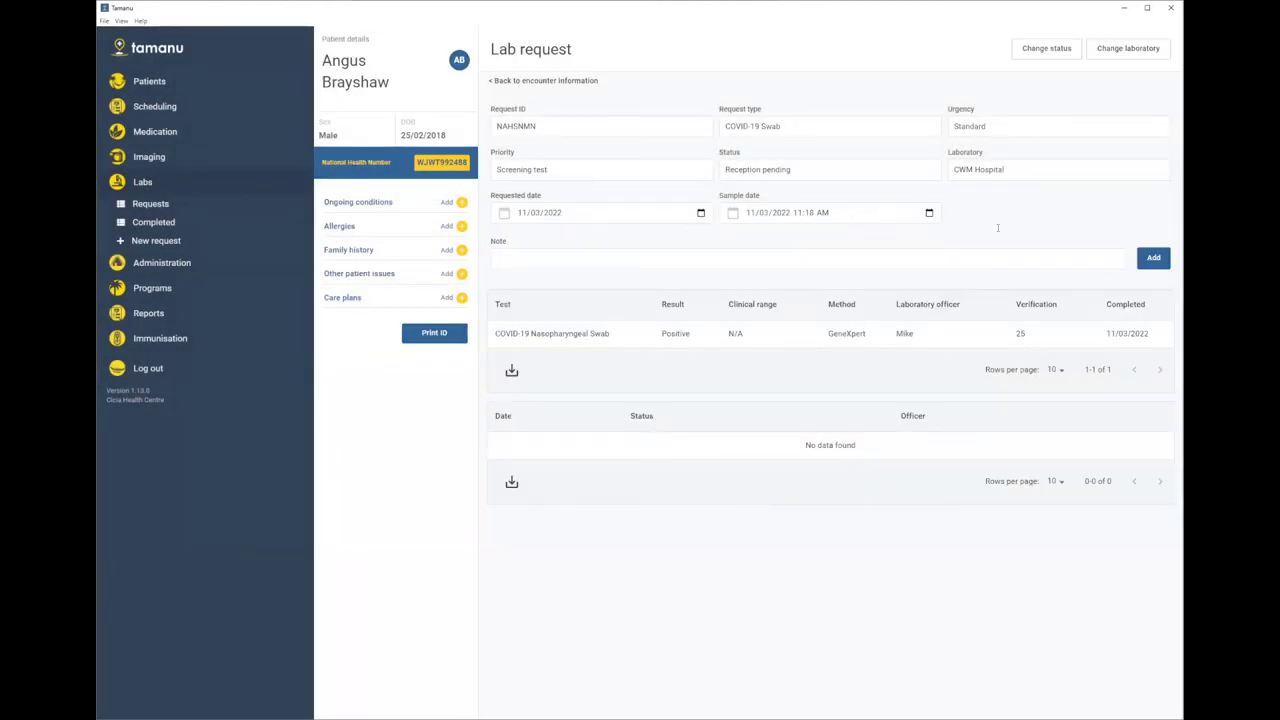
- Set the lab request status to Published and return to the lab requests list
left_click(1050, 47)
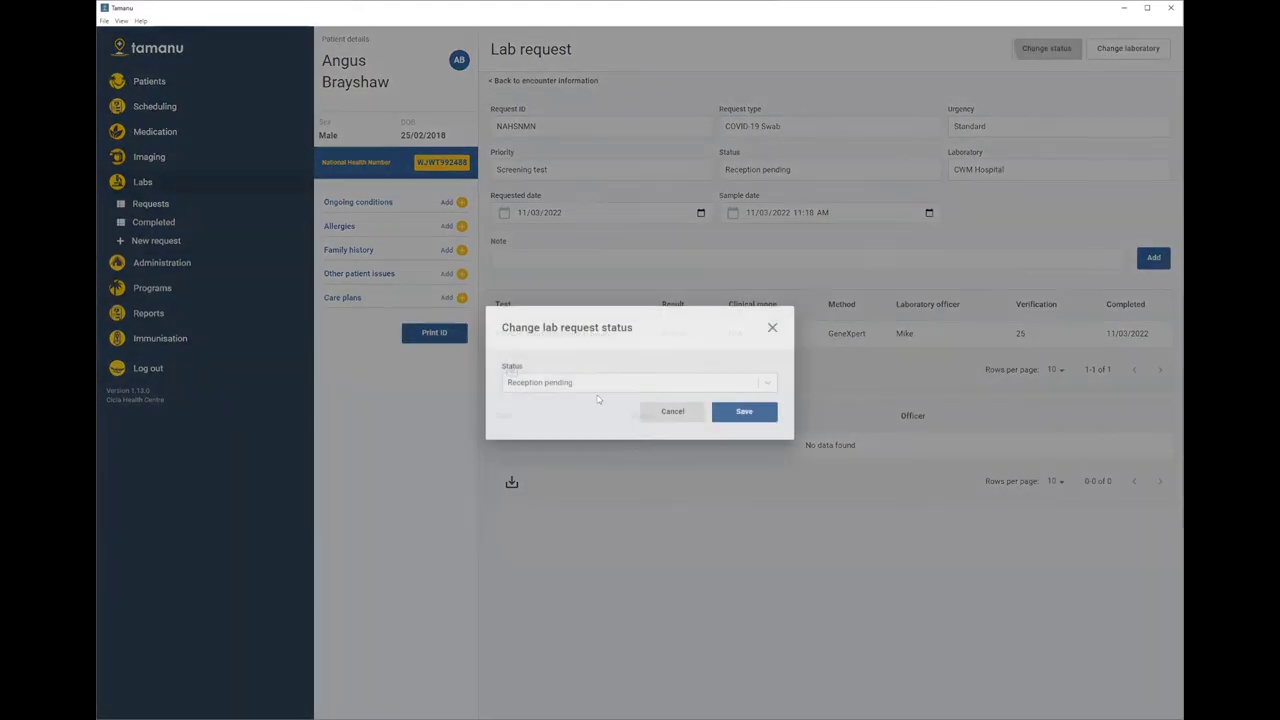
left_click(589, 384)
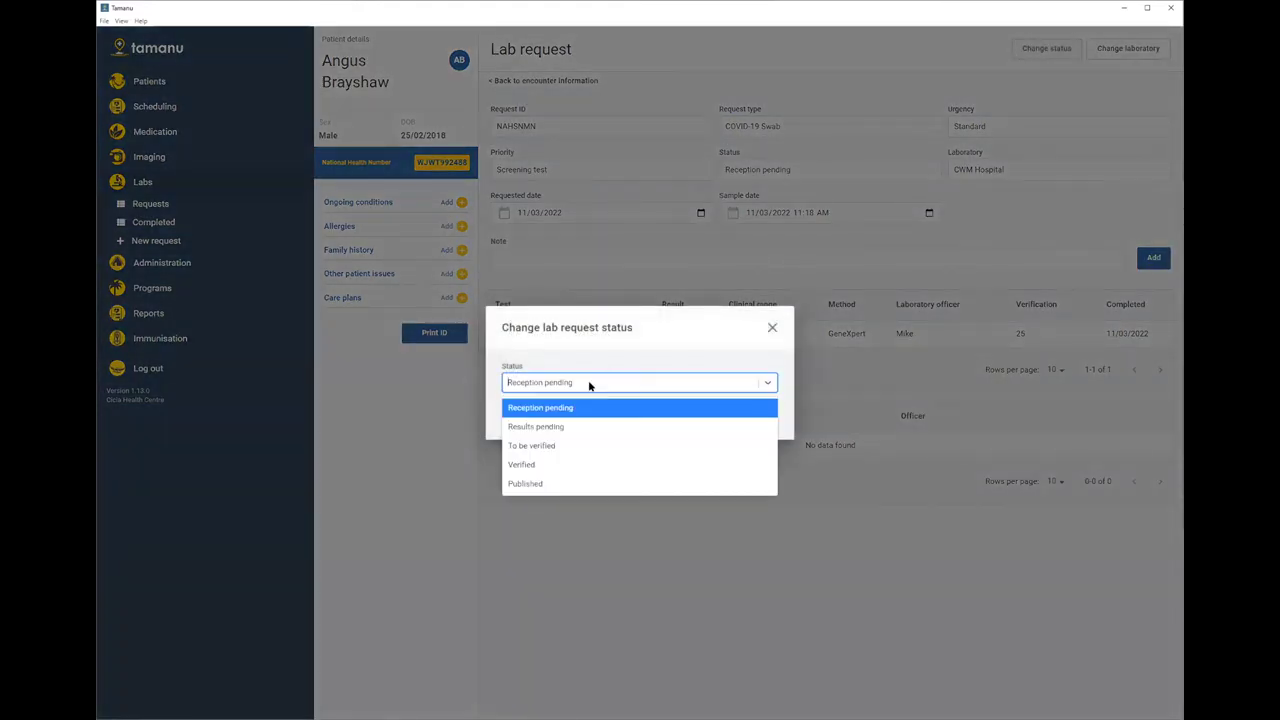
left_click(527, 483)
left_click(749, 415)
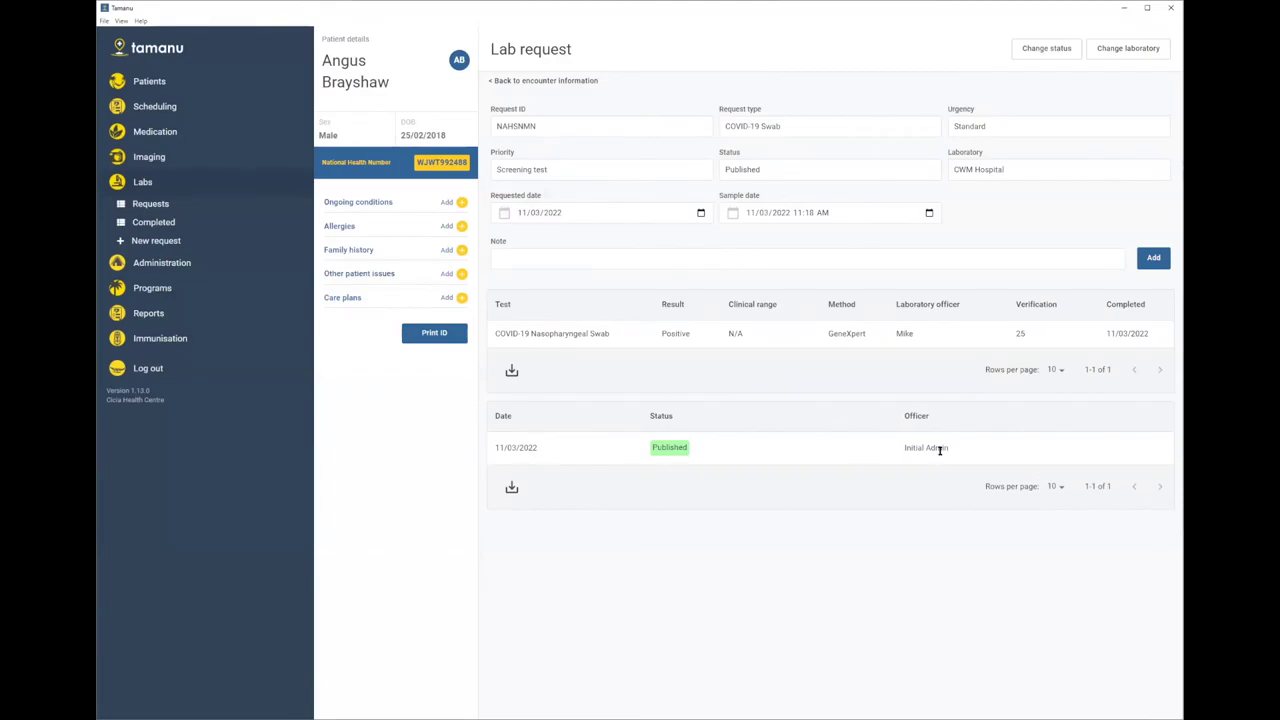
left_click_drag(949, 450, 907, 446)
left_click(822, 374)
left_click(150, 203)
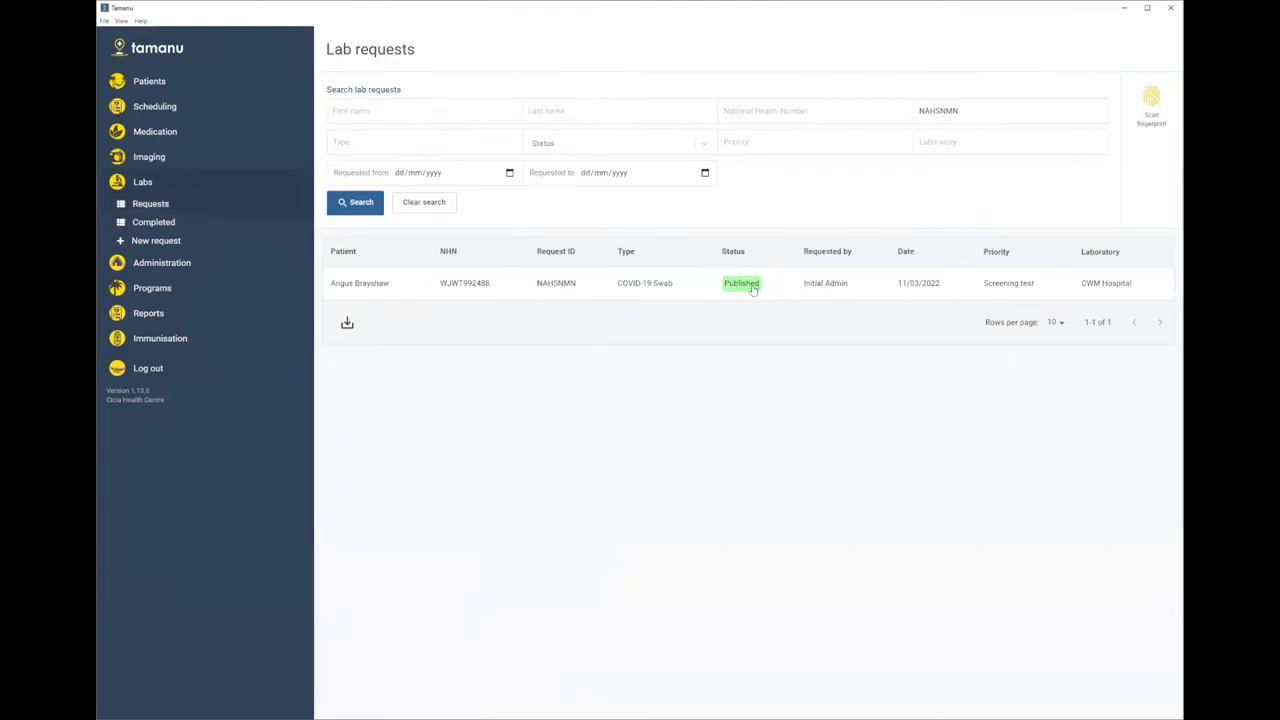
- Go from the published lab request to the encounter's Programs and open the second COVID-19 survey response
left_click(517, 285)
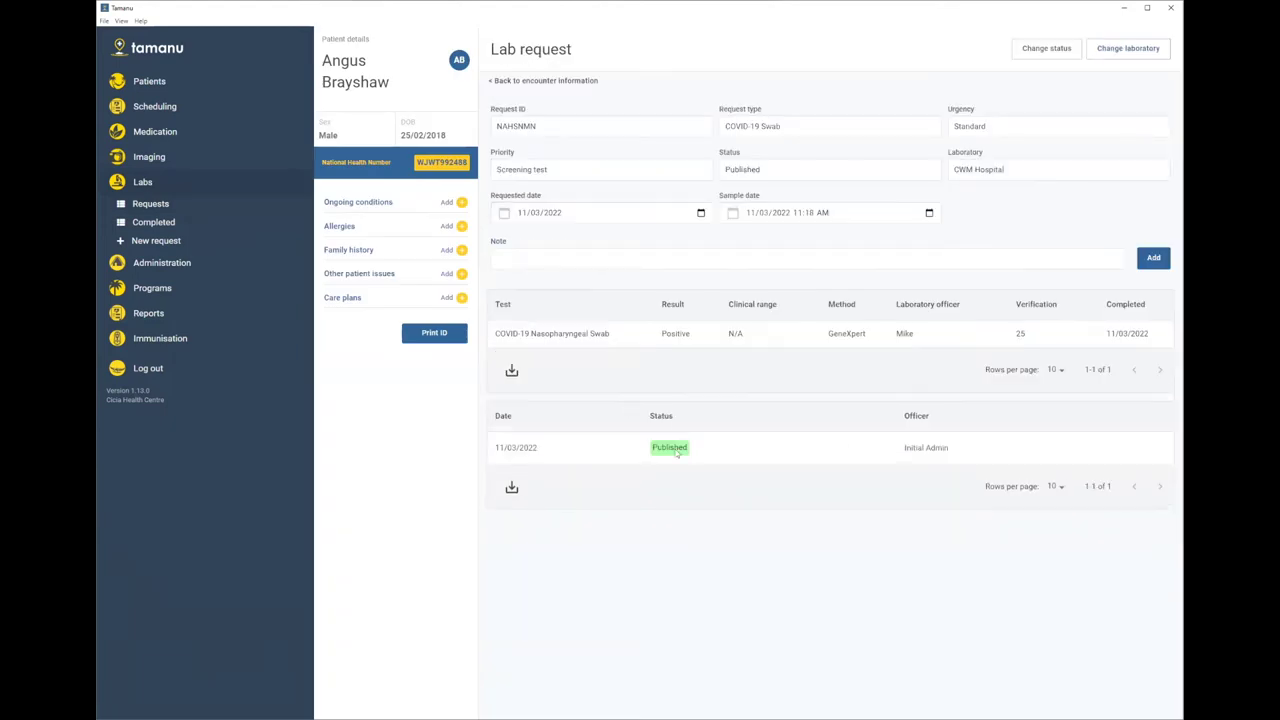
left_click(525, 82)
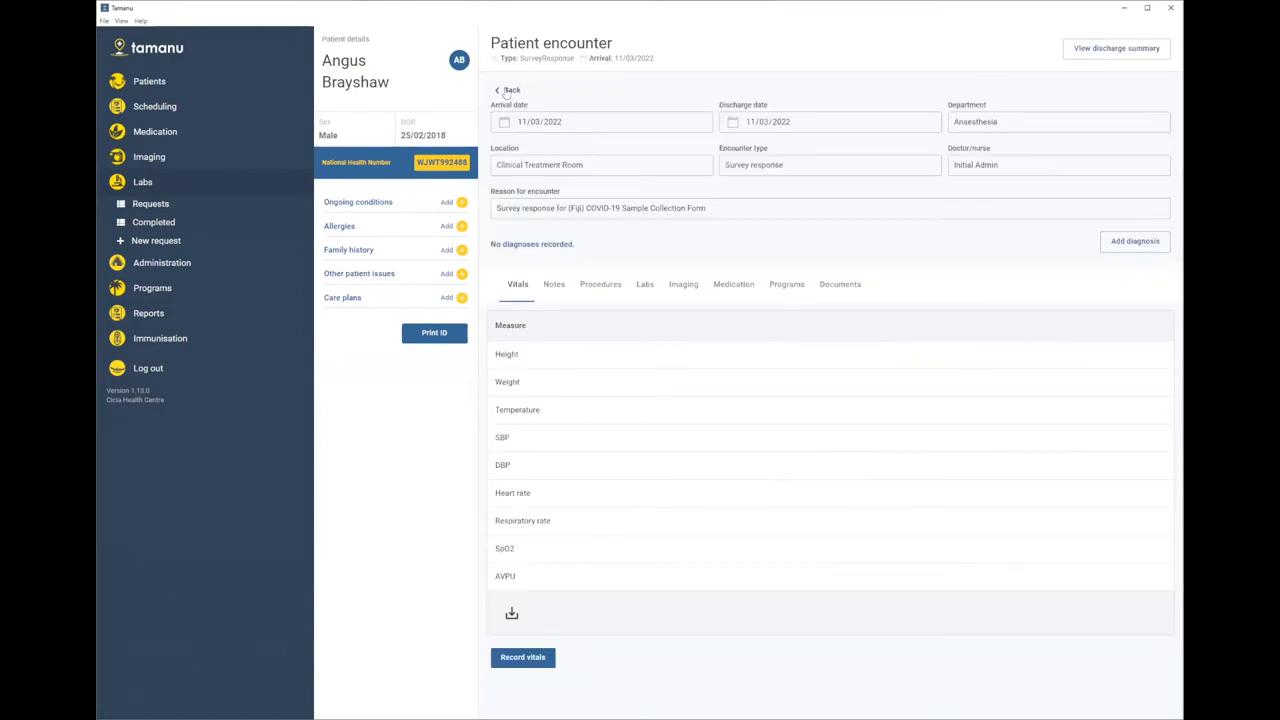
left_click(786, 288)
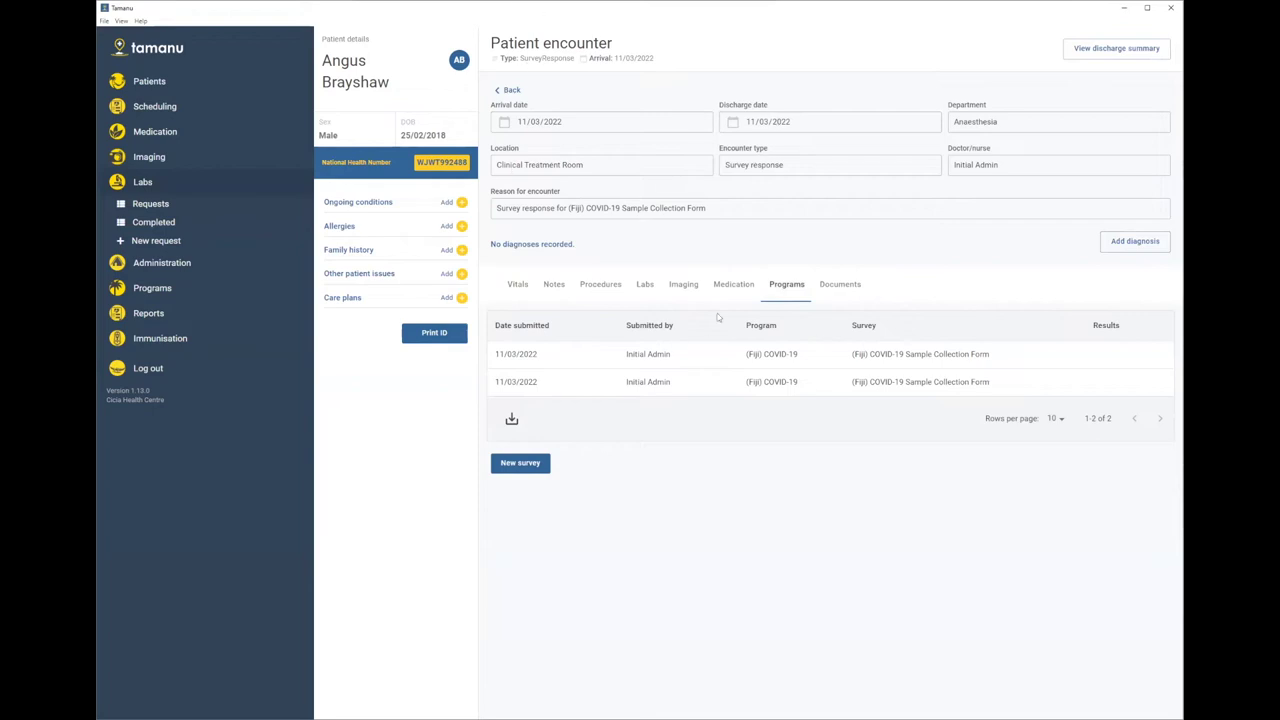
left_click(645, 286)
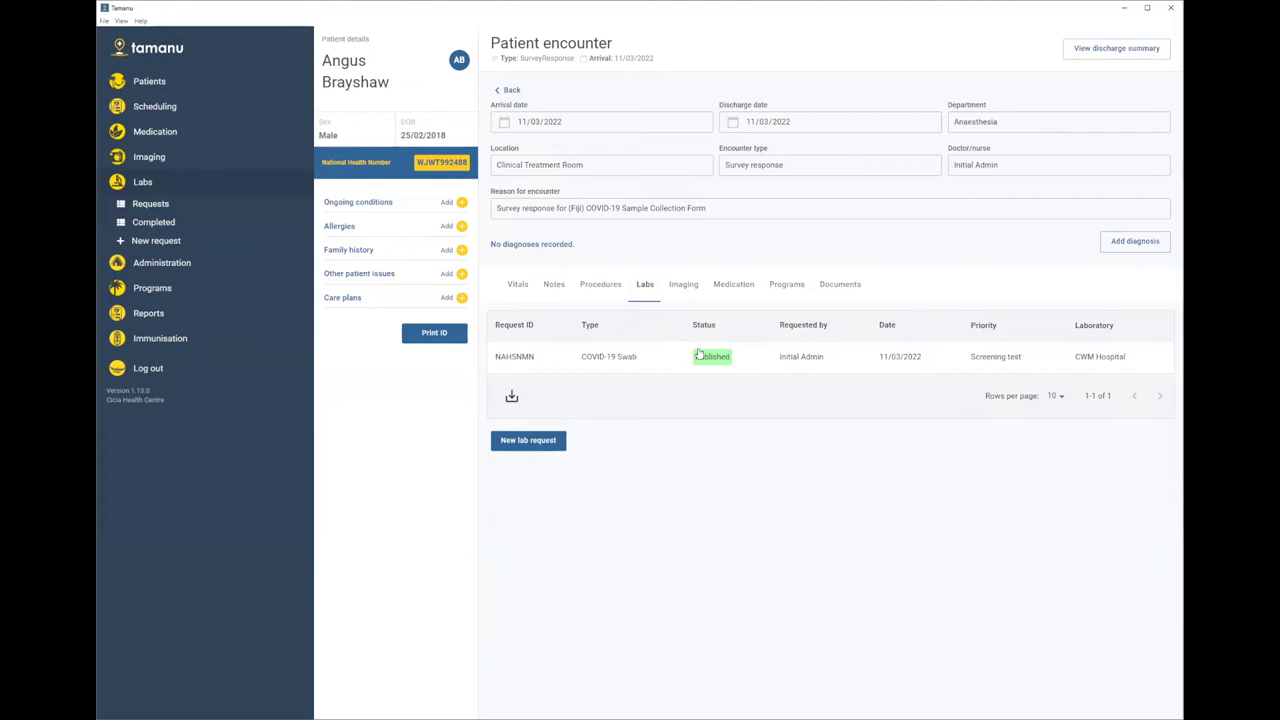
left_click(785, 287)
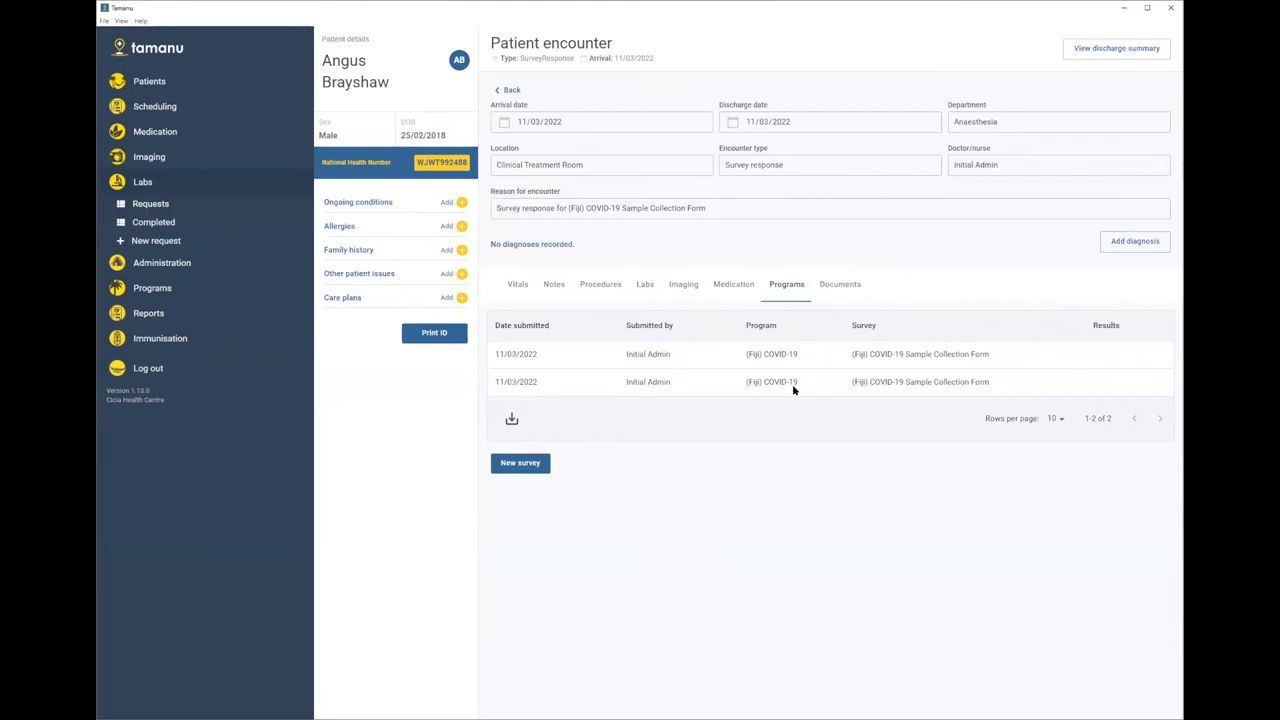
left_click(793, 386)
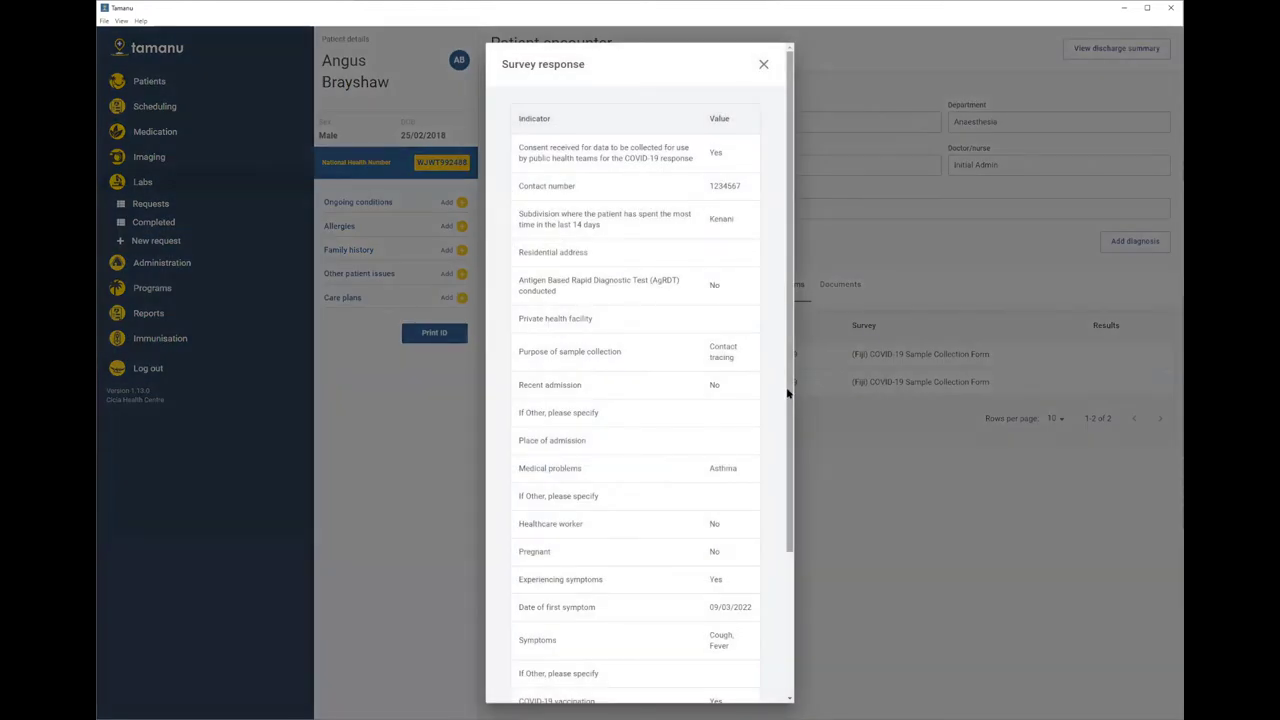
- Review the survey answers, including contact tracing and symptoms, then close it and return to History
scroll(786, 470, "down", 2)
scroll(786, 475, "down", 5)
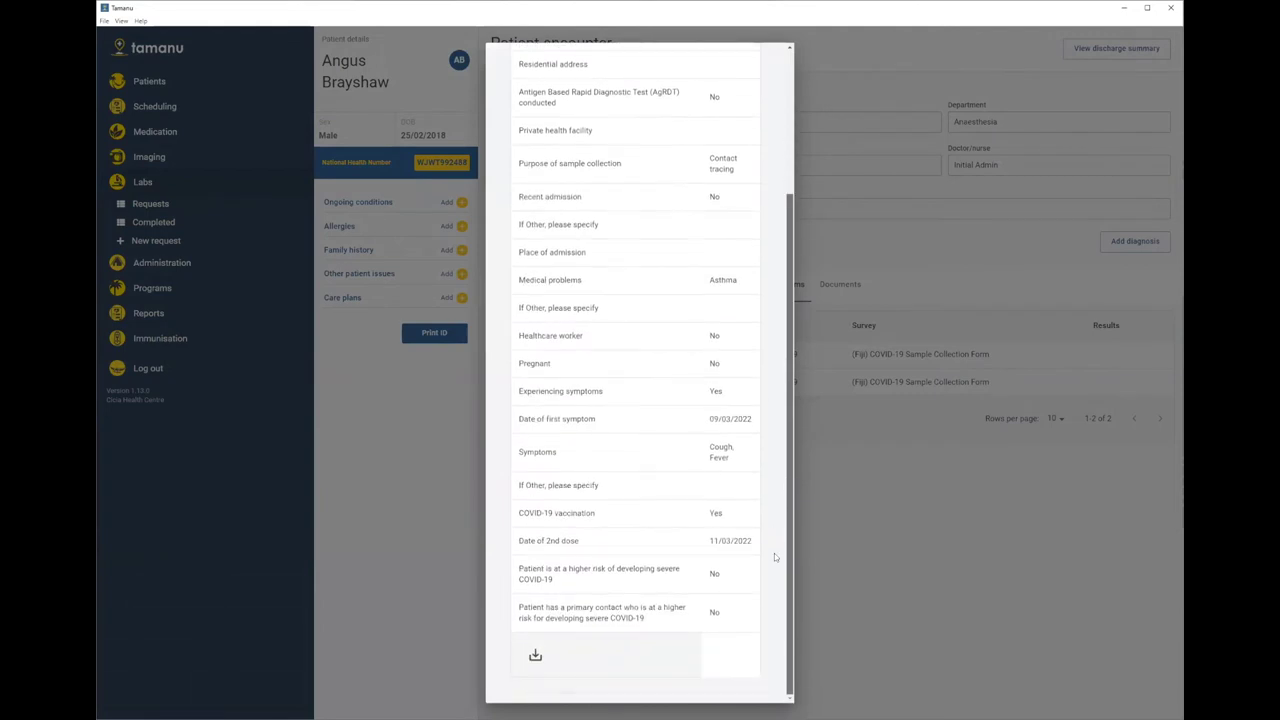
scroll(780, 525, "up", 5)
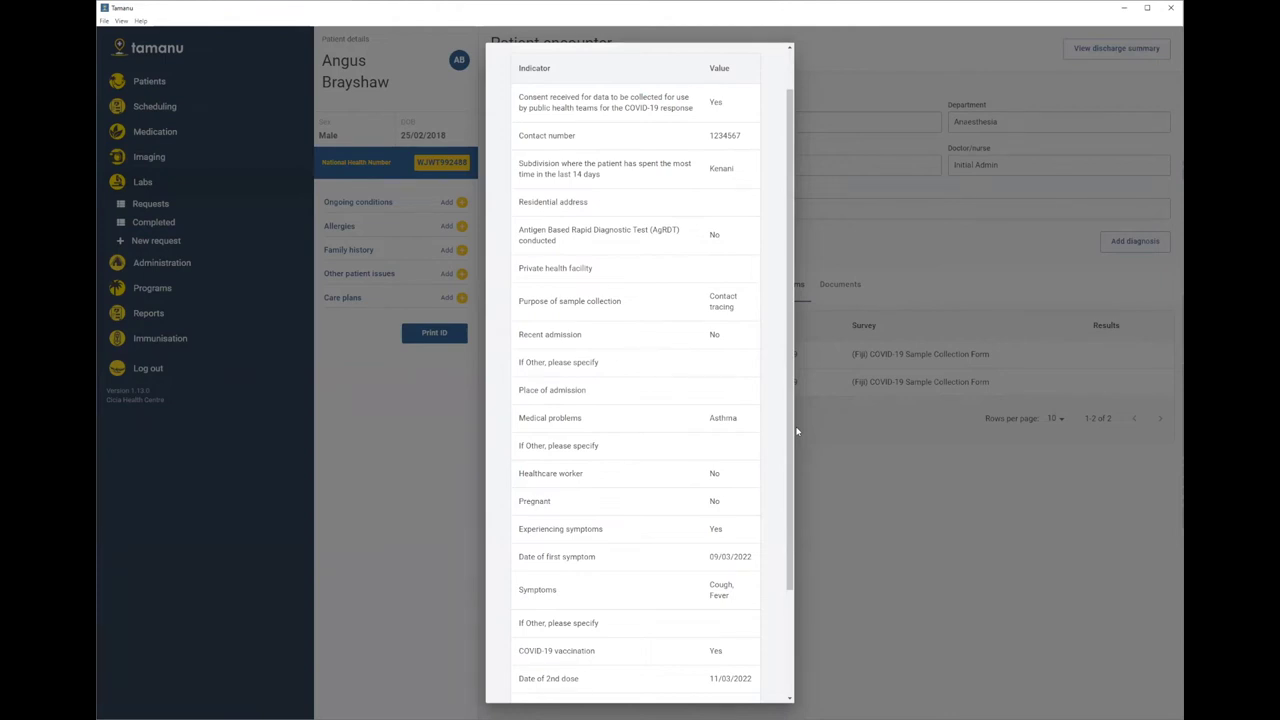
scroll(790, 410, "down", 2)
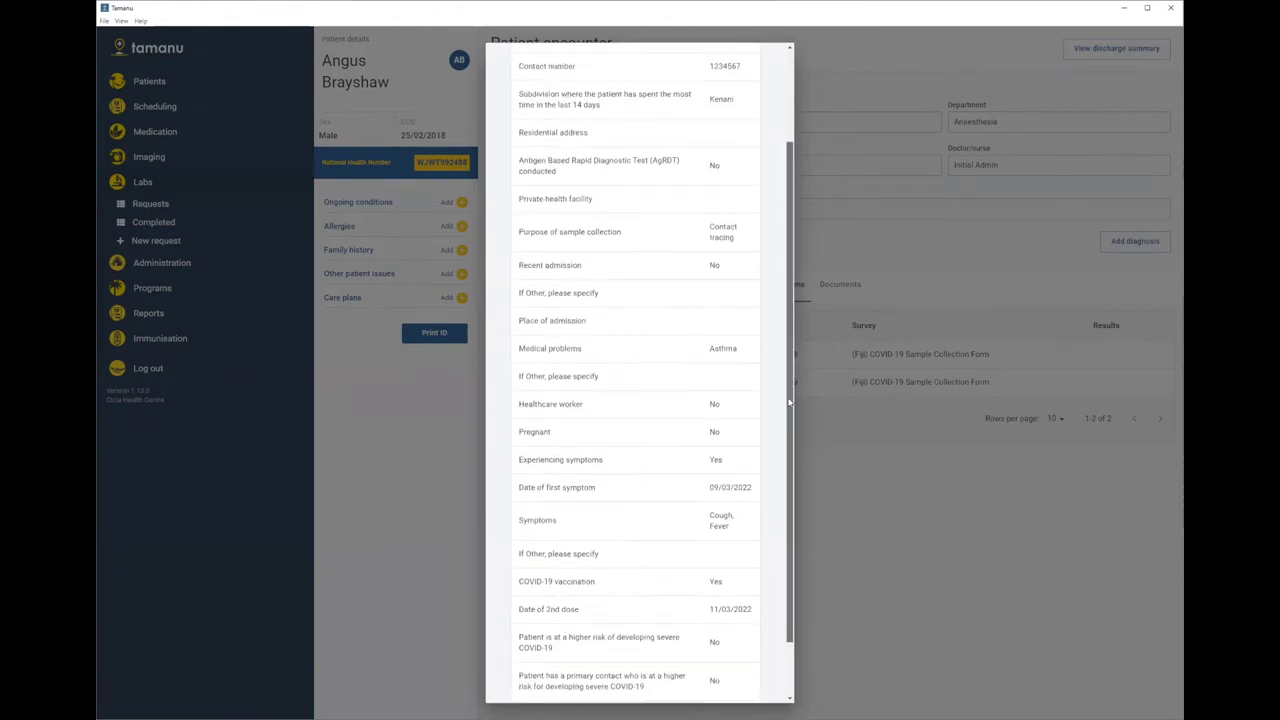
scroll(789, 402, "up", 3)
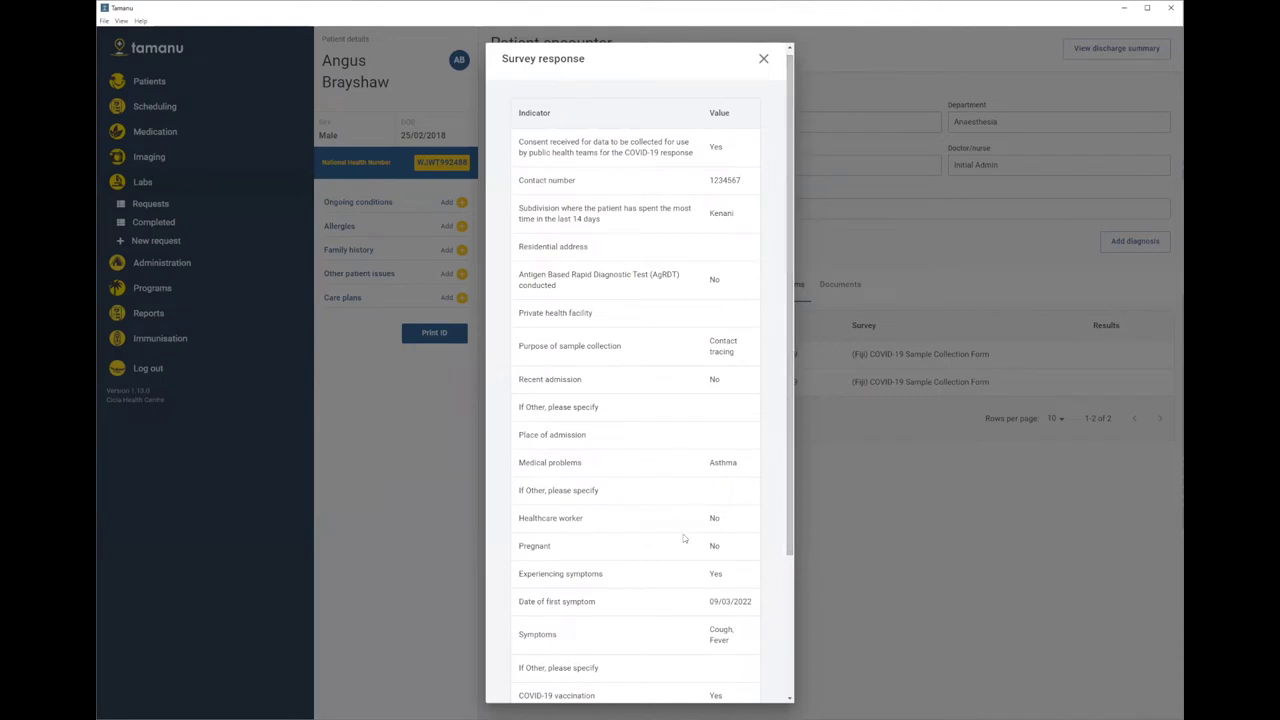
scroll(684, 539, "down", 3)
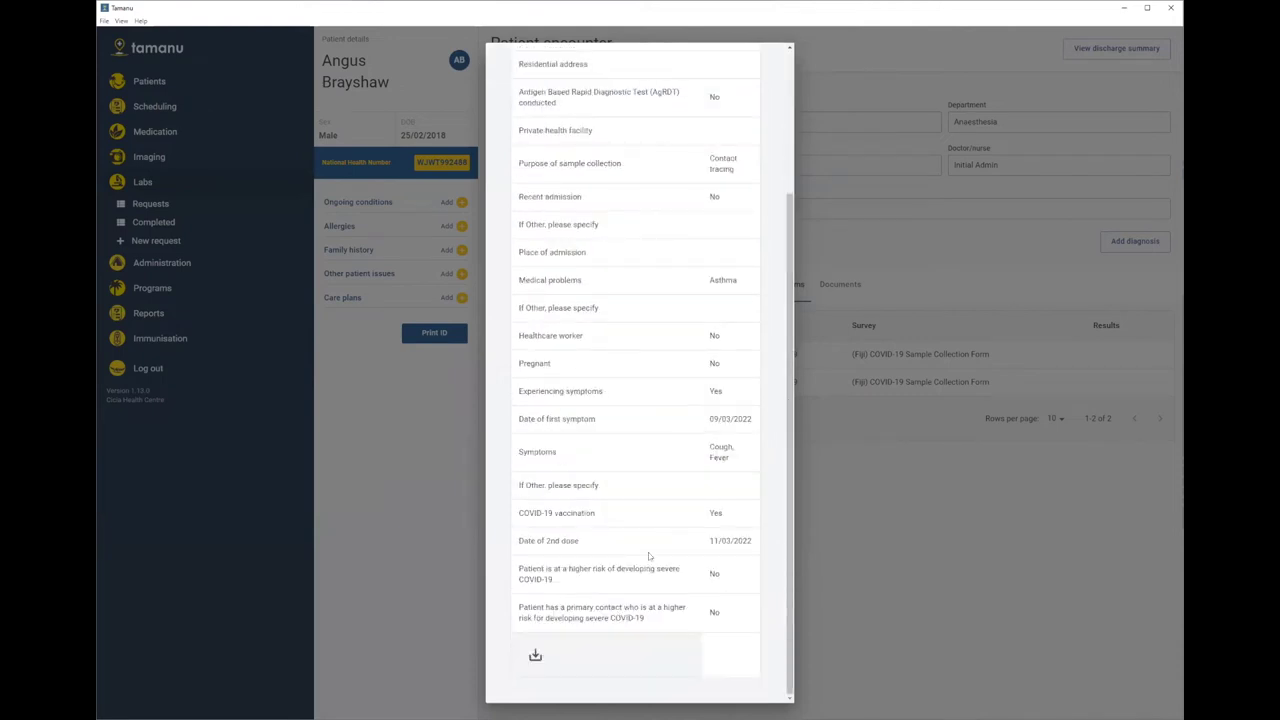
scroll(712, 577, "up", 5)
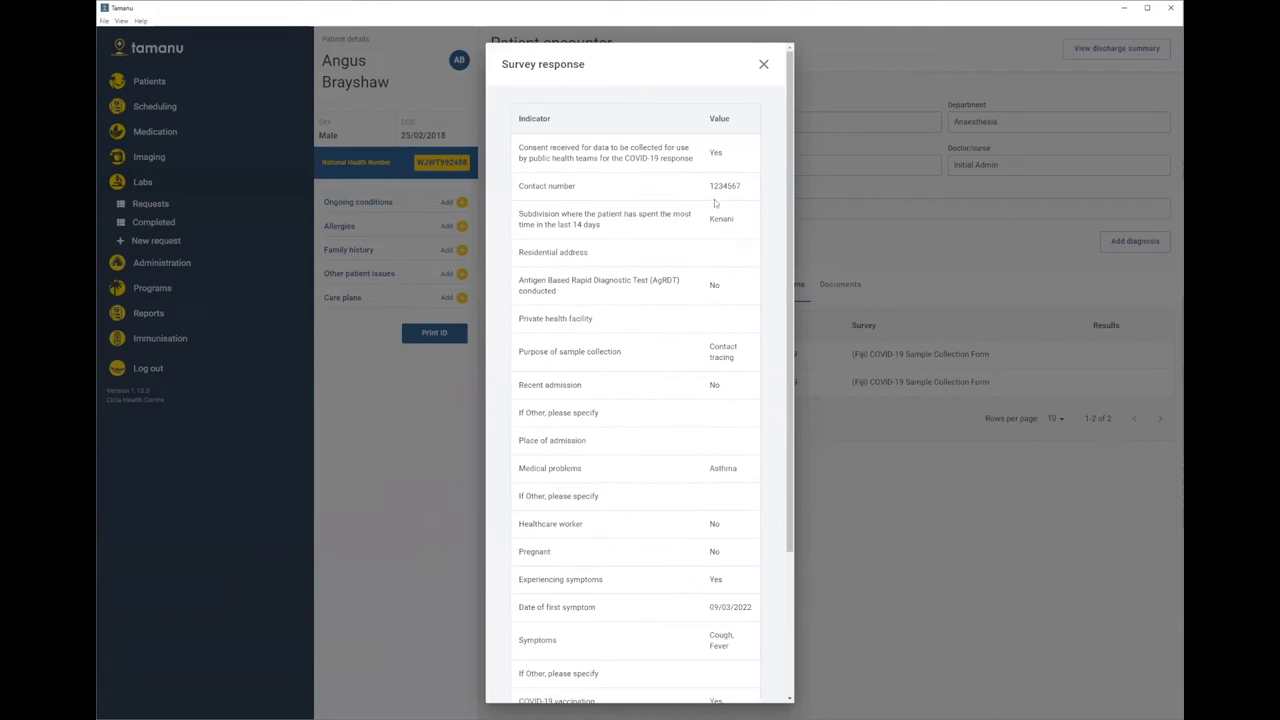
left_click(764, 64)
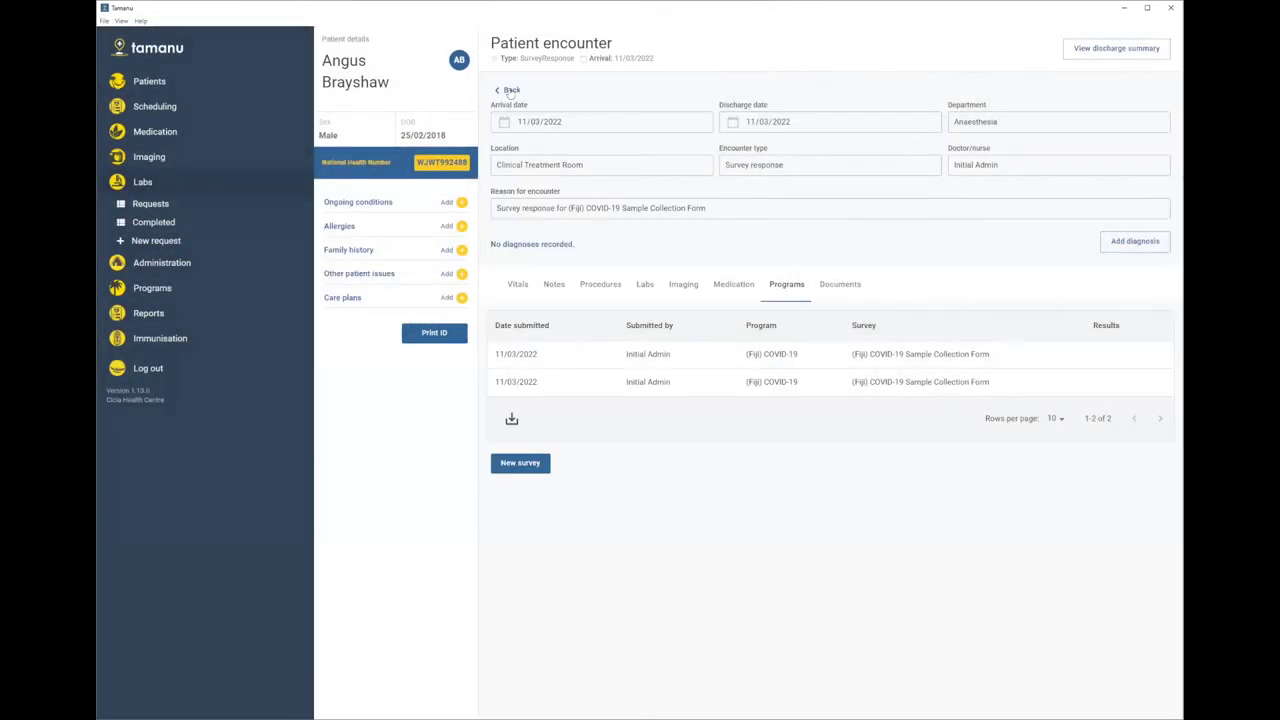
left_click(509, 90)
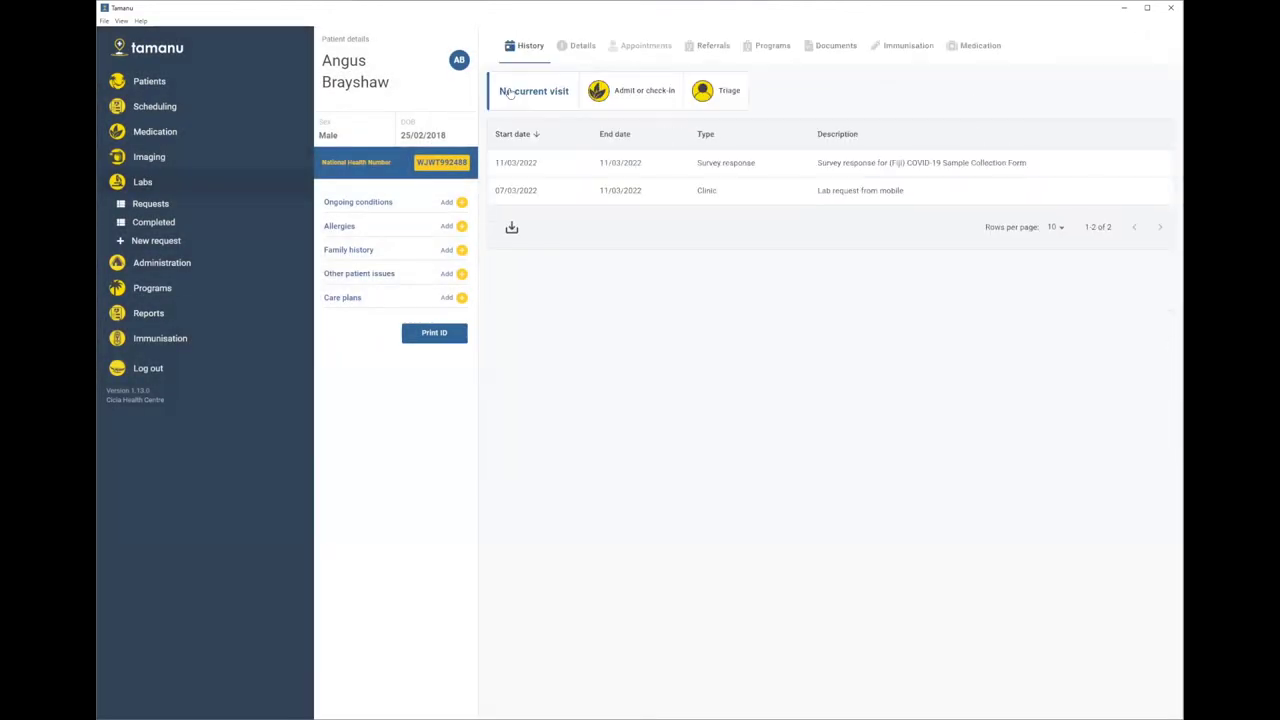
- Start a hospital admission with department General Medicine and location Home
left_click(632, 99)
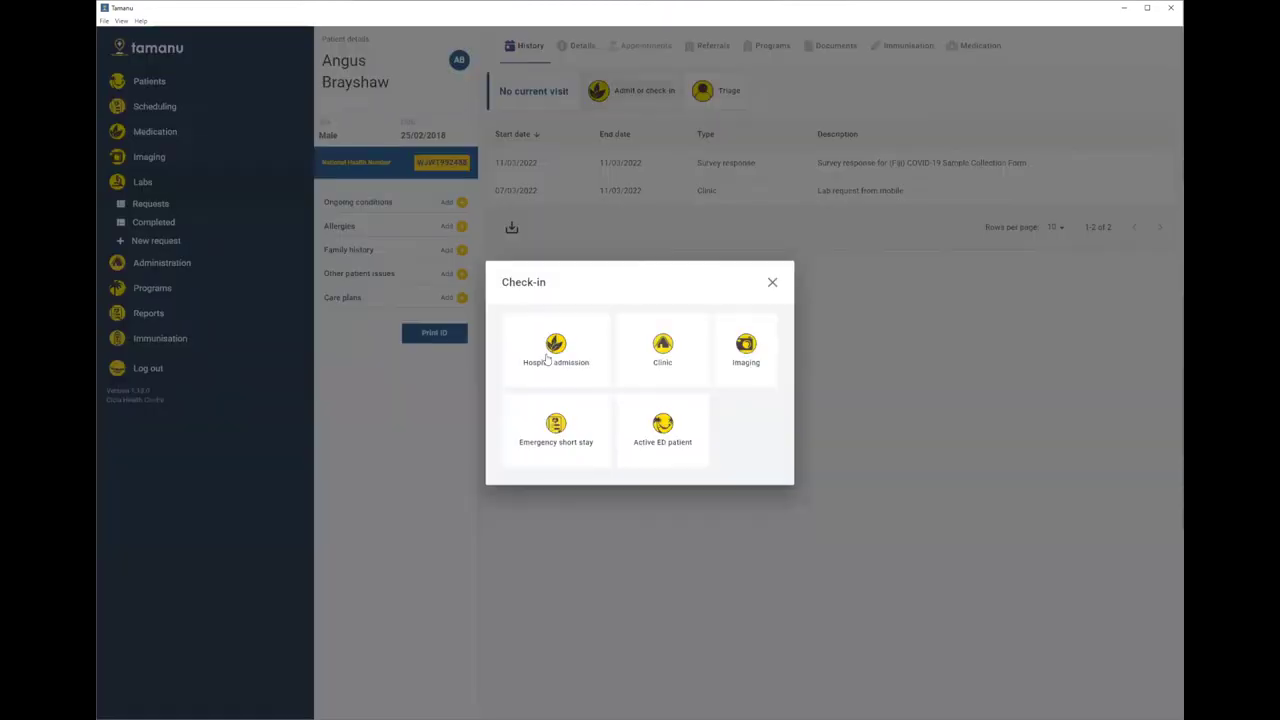
left_click(550, 350)
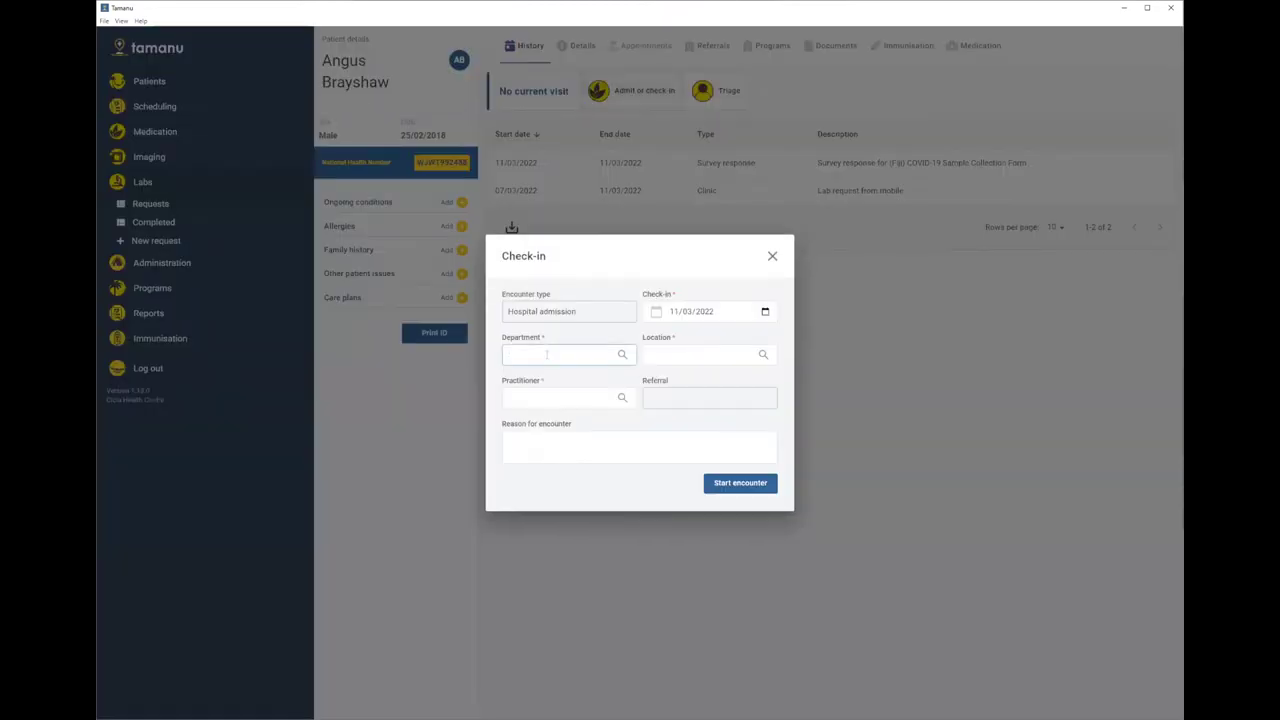
type("gen")
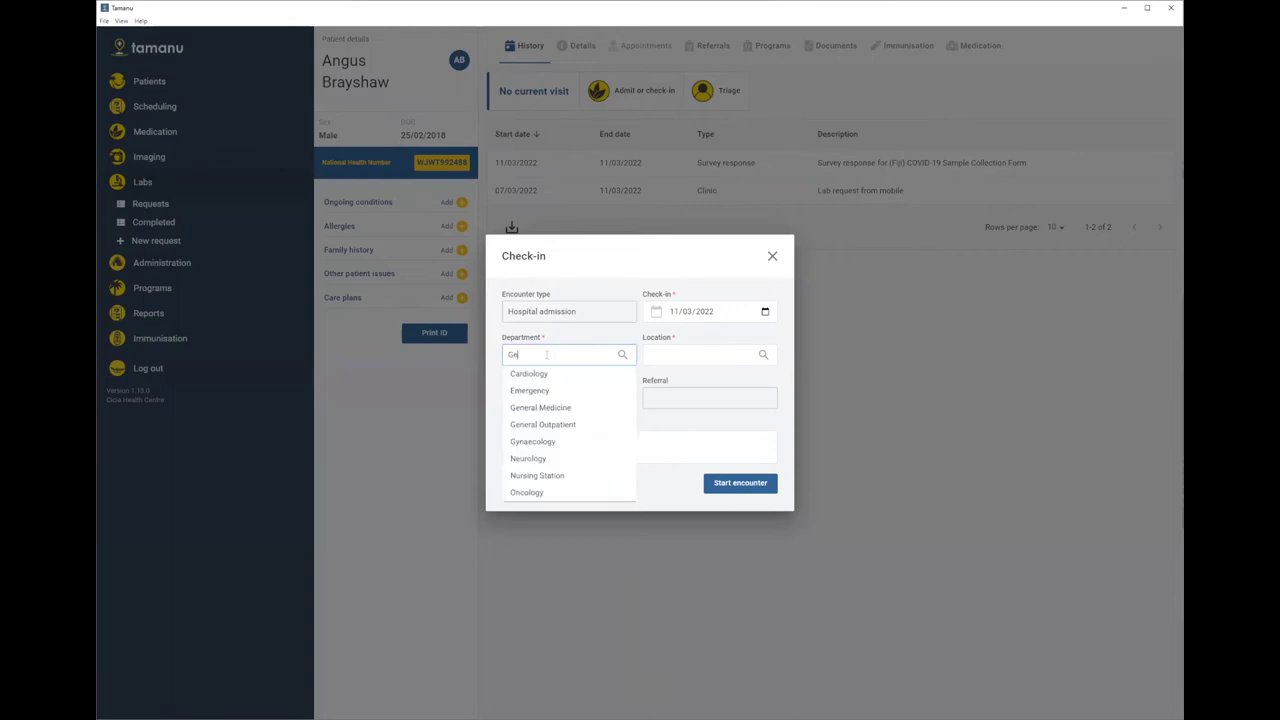
left_click(548, 392)
left_click(710, 357)
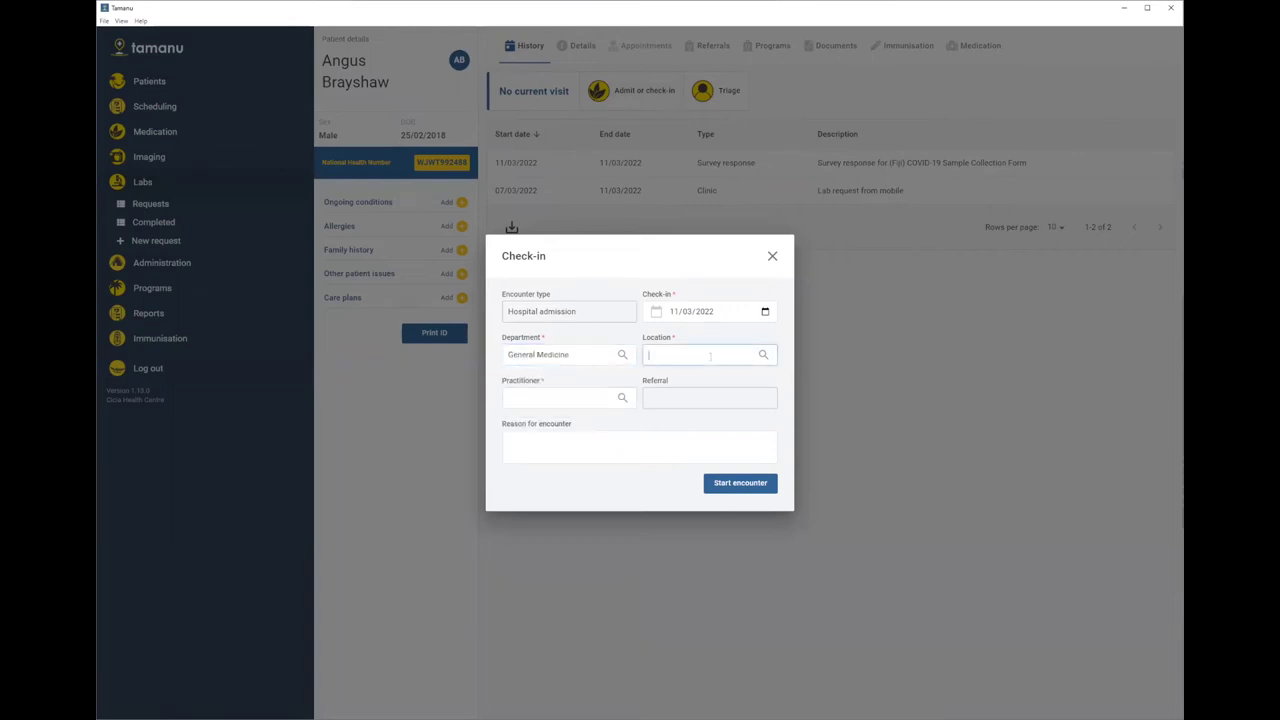
type("hom")
left_click(682, 372)
- Pick the supervising practitioner, enter reason COVID-19, and start the encounter
left_click(579, 392)
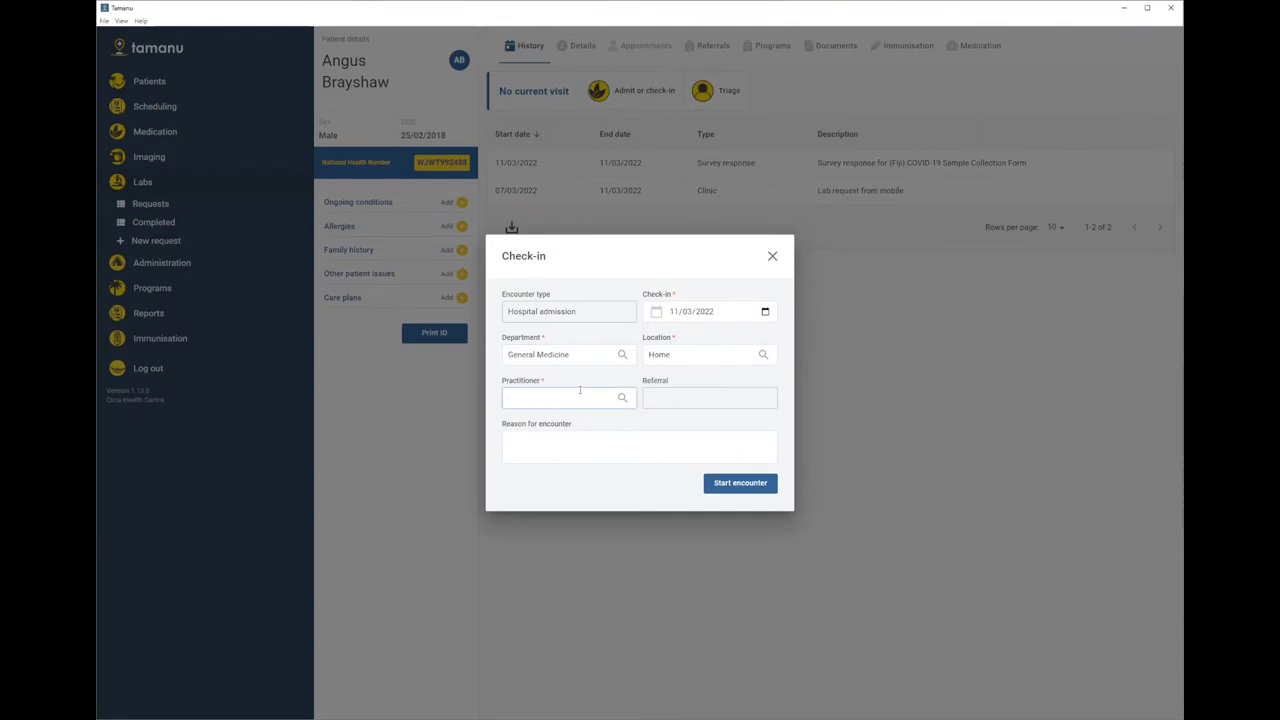
type("Megan")
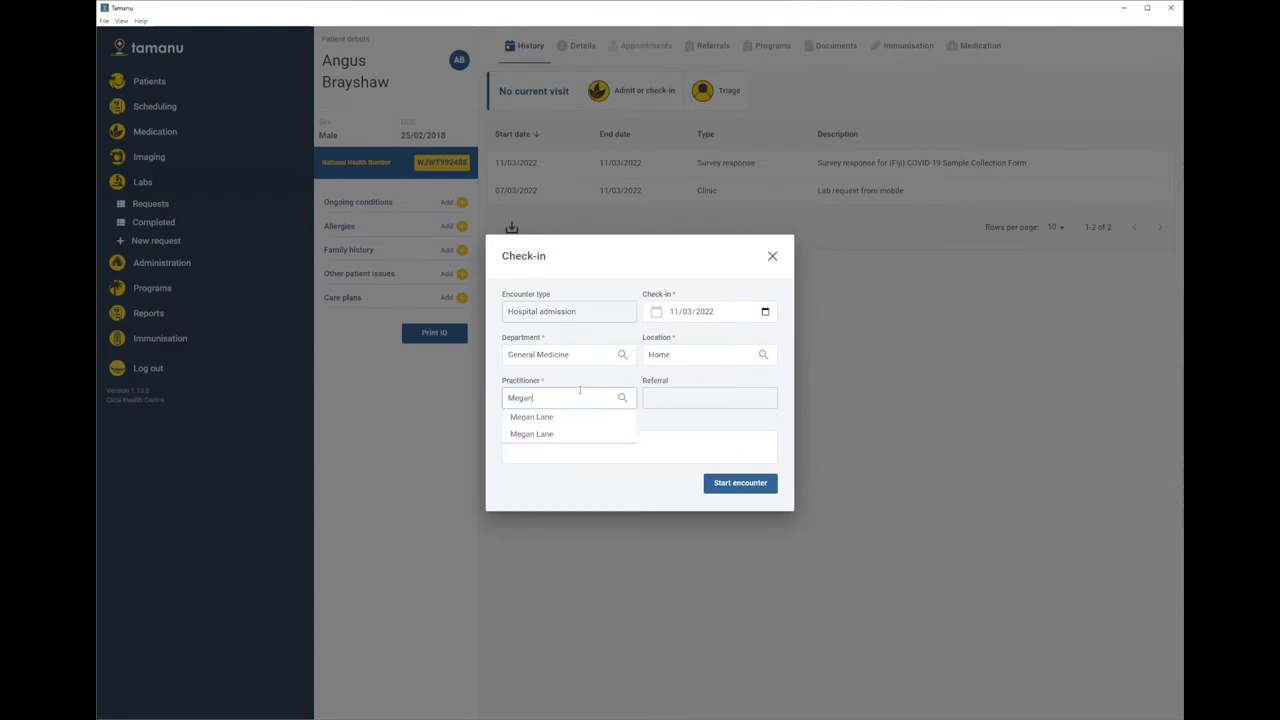
left_click(562, 420)
left_click(623, 450)
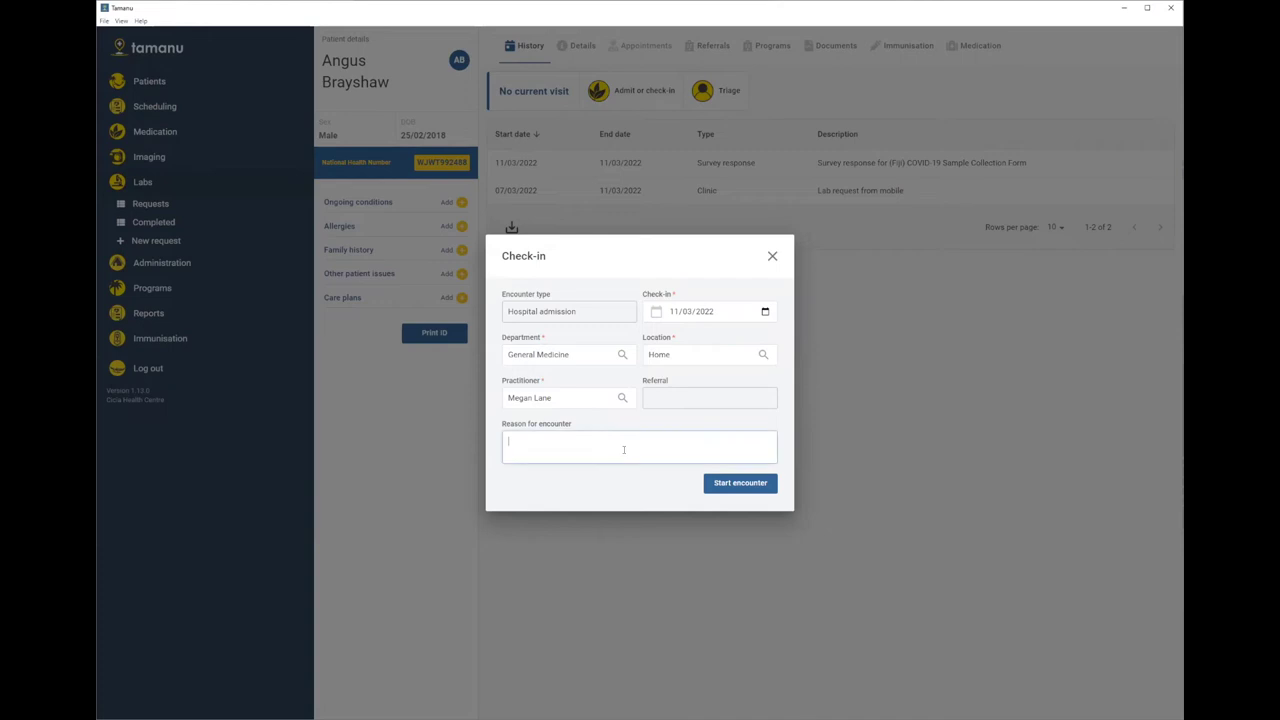
type("COVID-19")
left_click(746, 487)
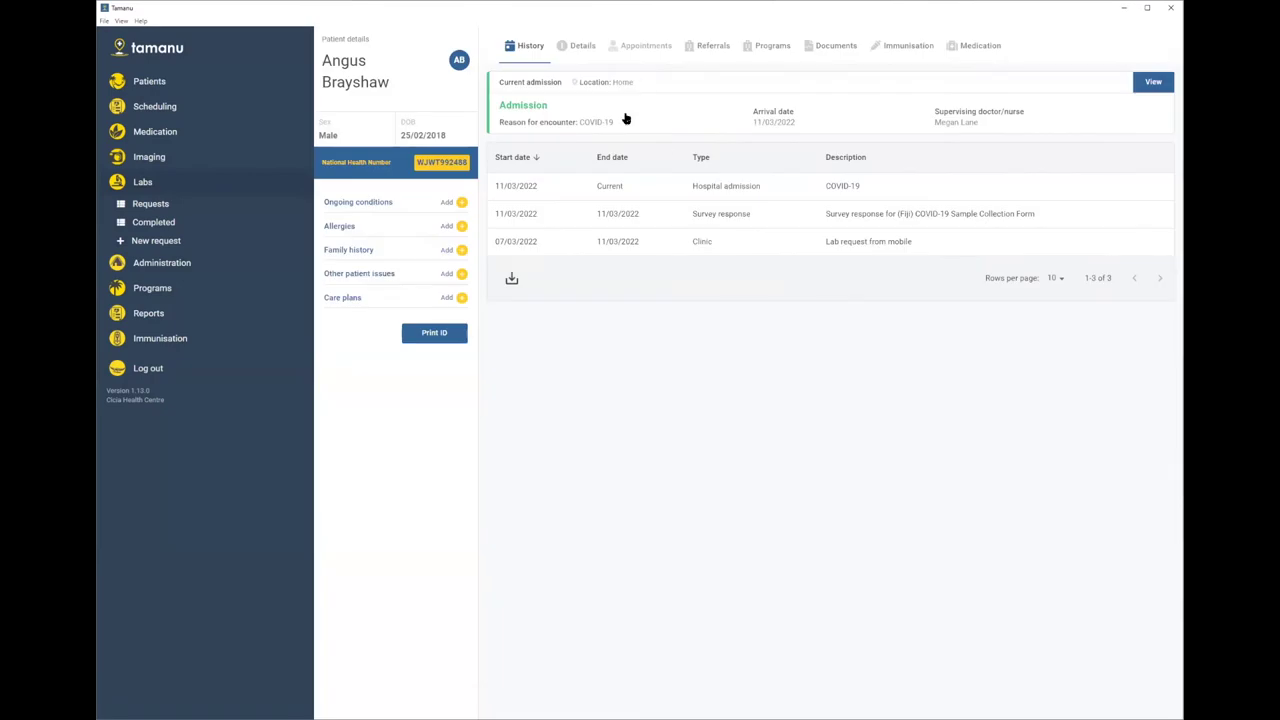
- Add the diagnosis COVID-19, virus identified (confirmed) with certainty Confirmed to the admission
left_click(625, 118)
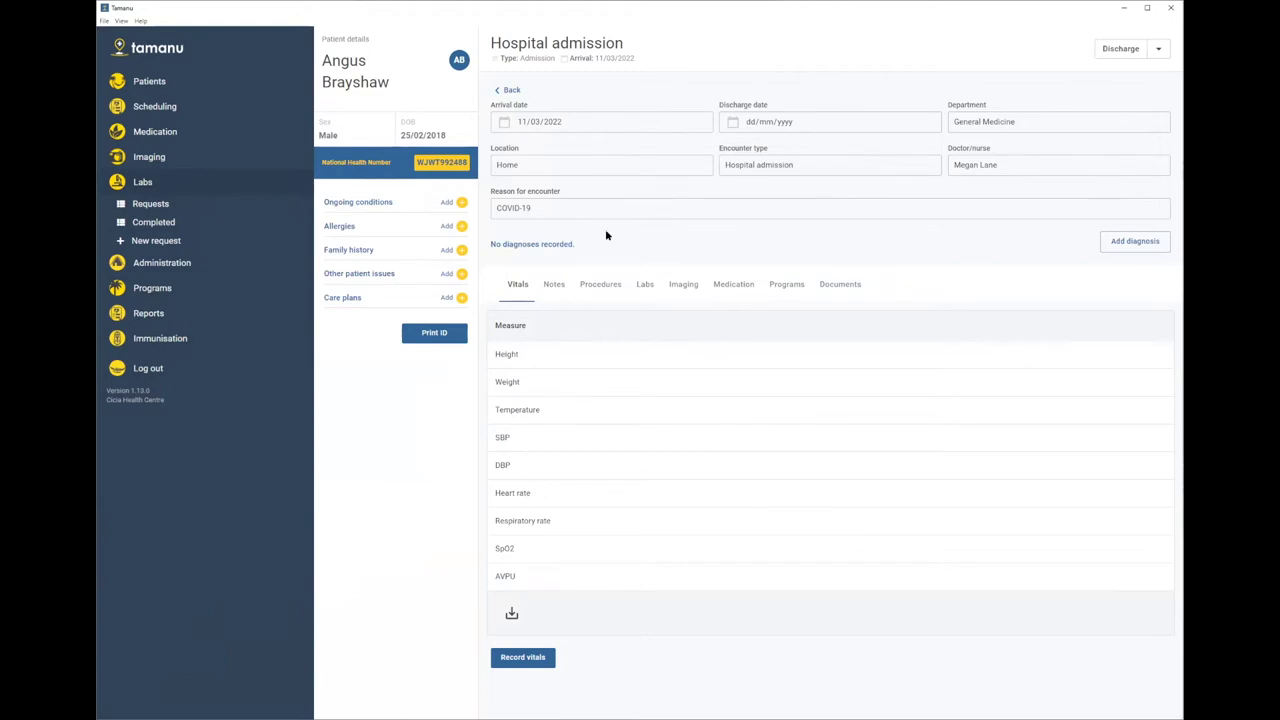
left_click(1134, 244)
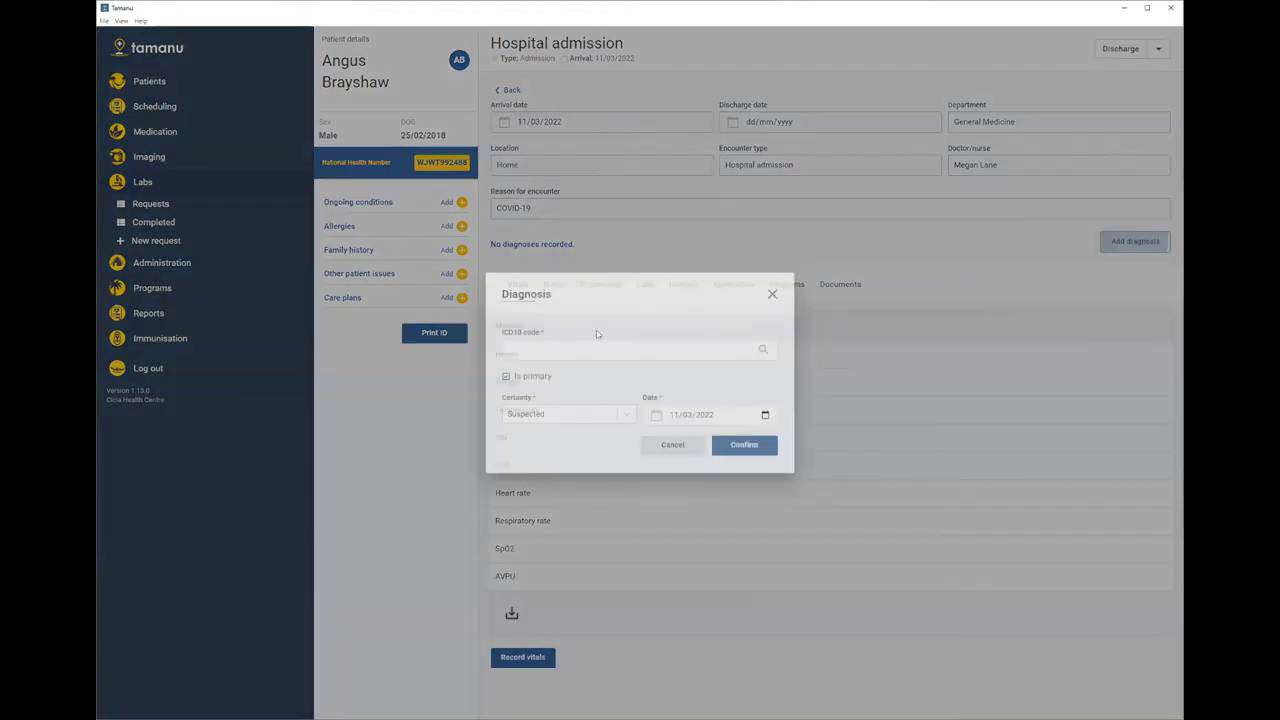
type("cov")
key("BackSpace")
key("BackSpace")
type("OVID")
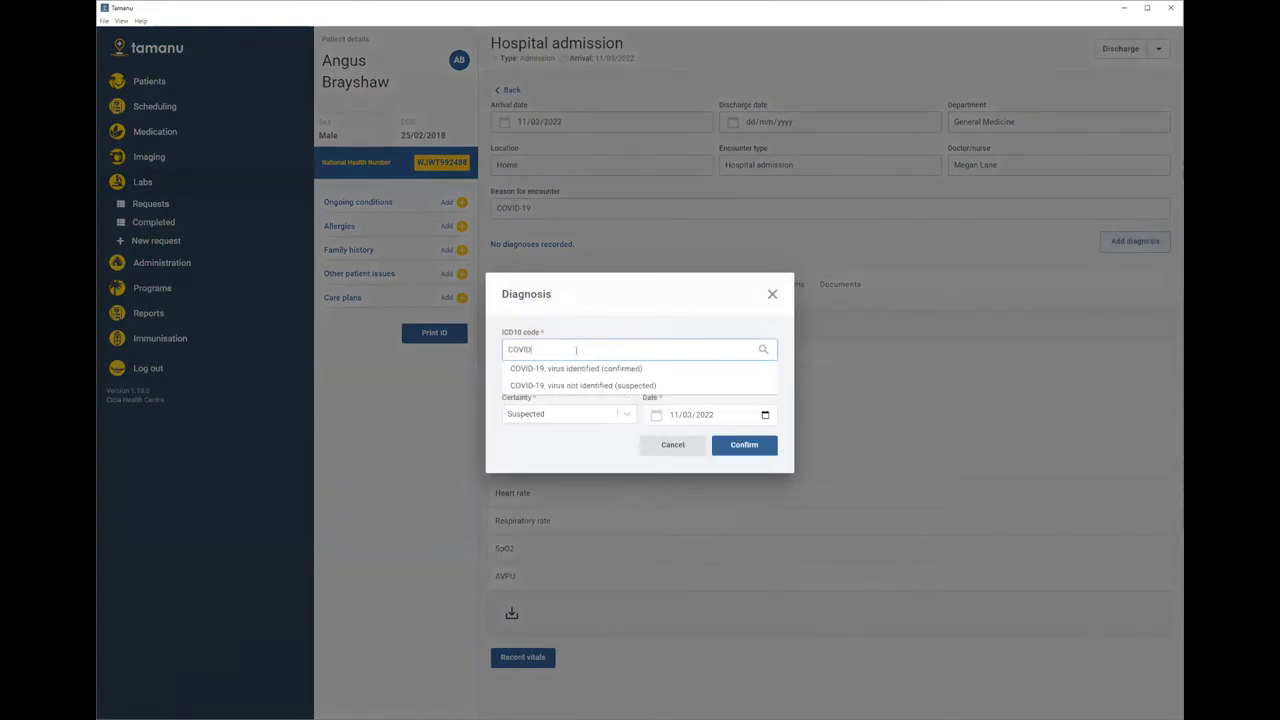
left_click(576, 368)
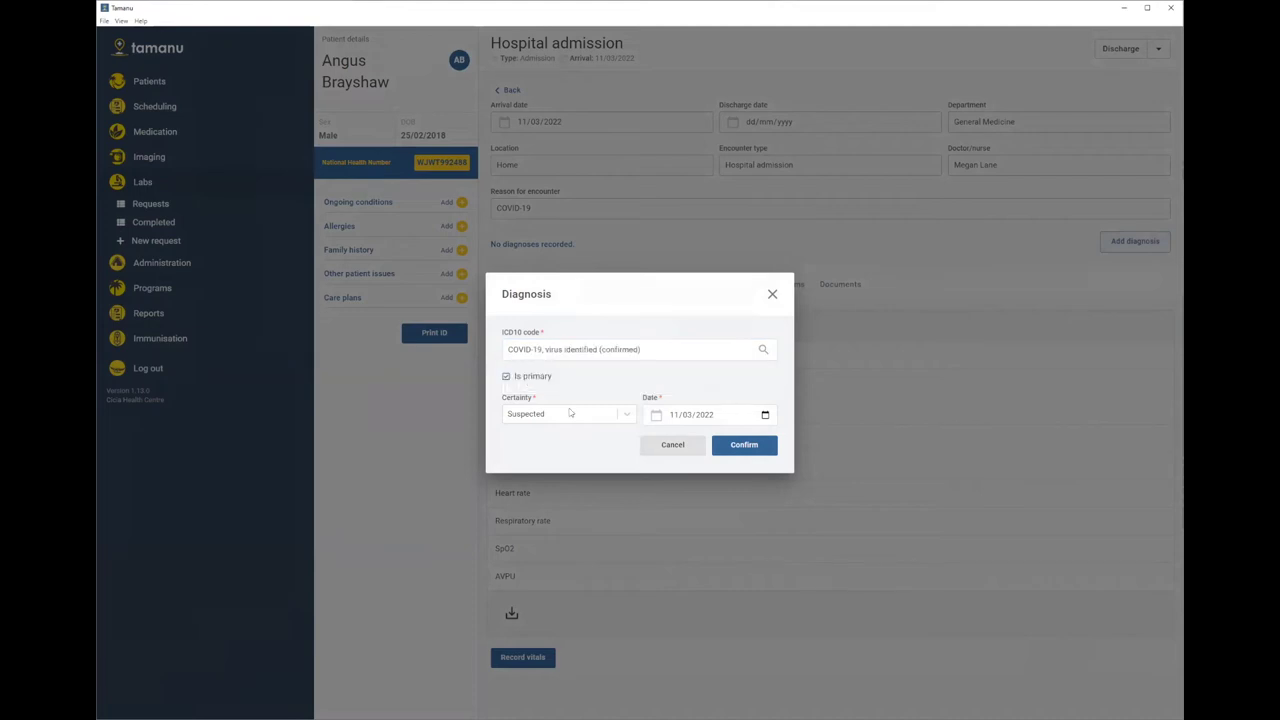
left_click(572, 413)
left_click(541, 459)
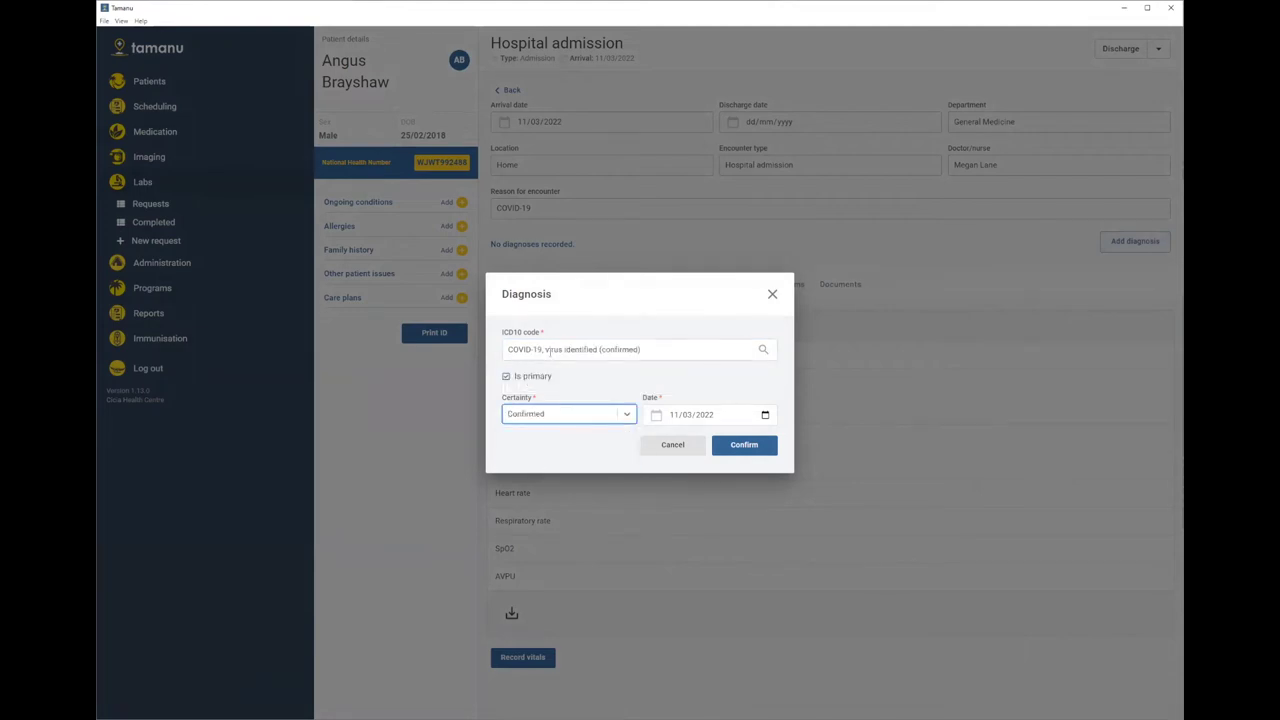
left_click(753, 446)
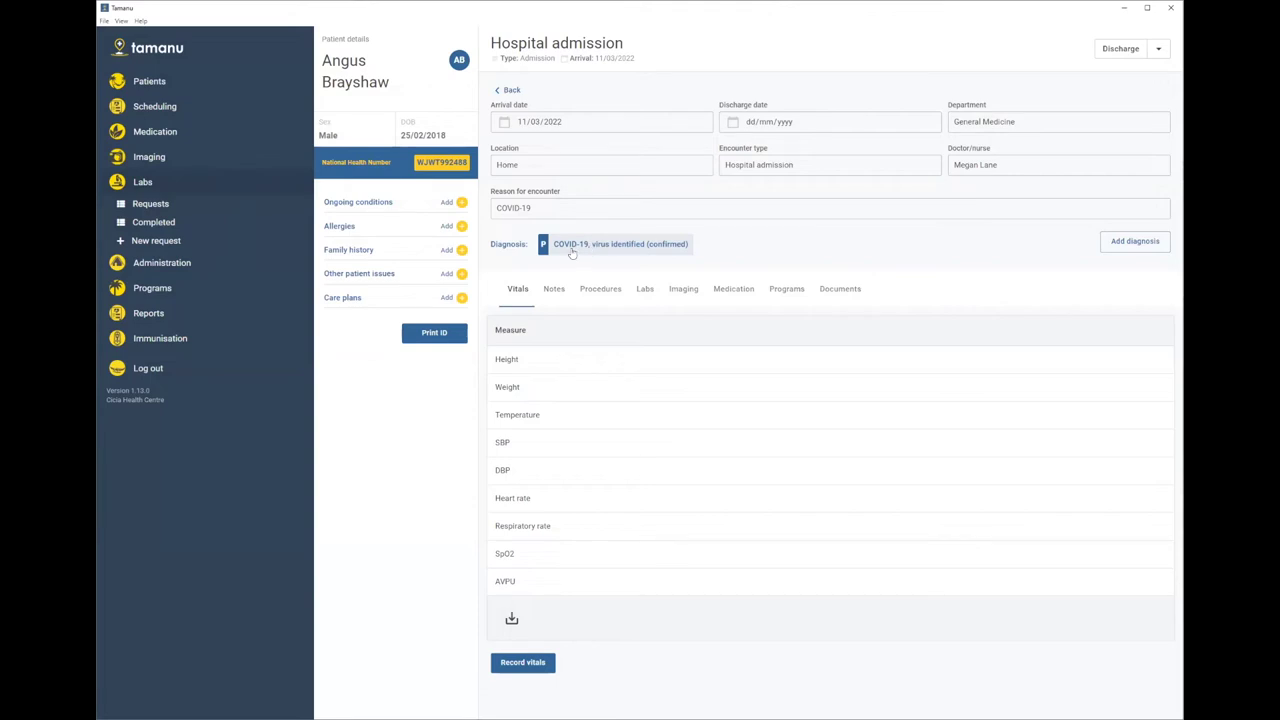
- Via the Active COVID-19 patients list, open the patient's admission and start a new program survey
left_click(165, 290)
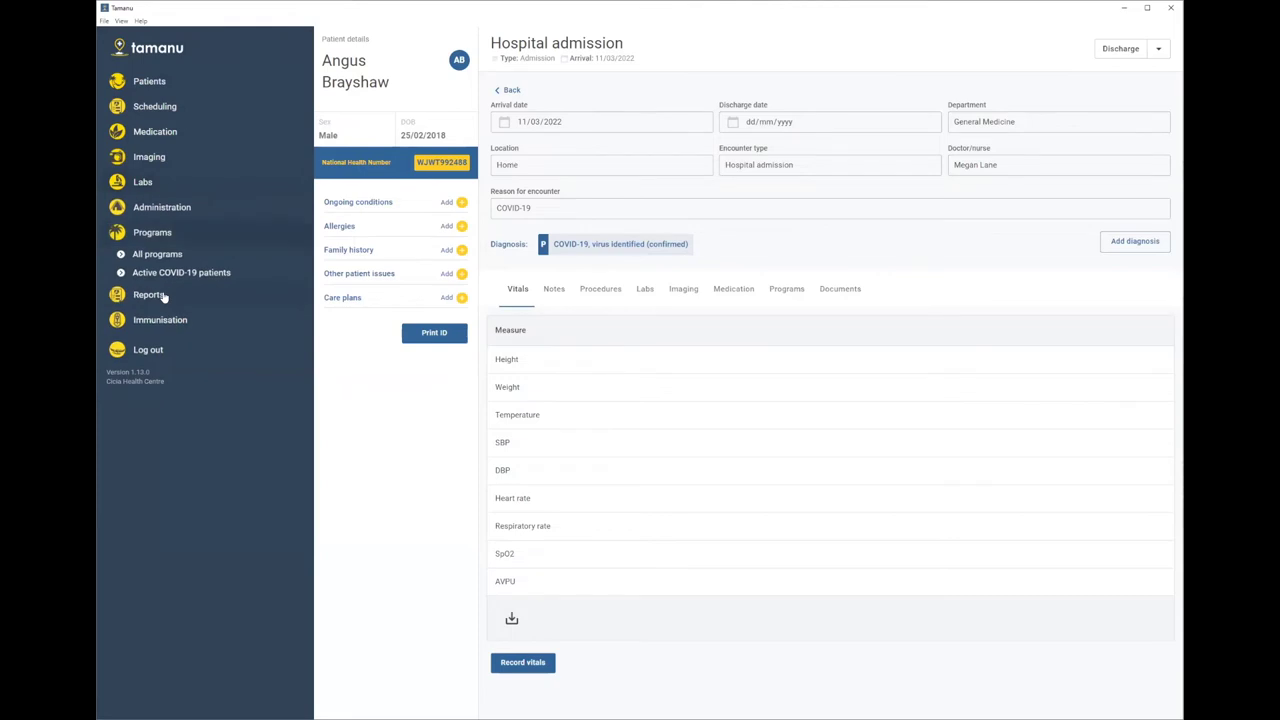
left_click(162, 274)
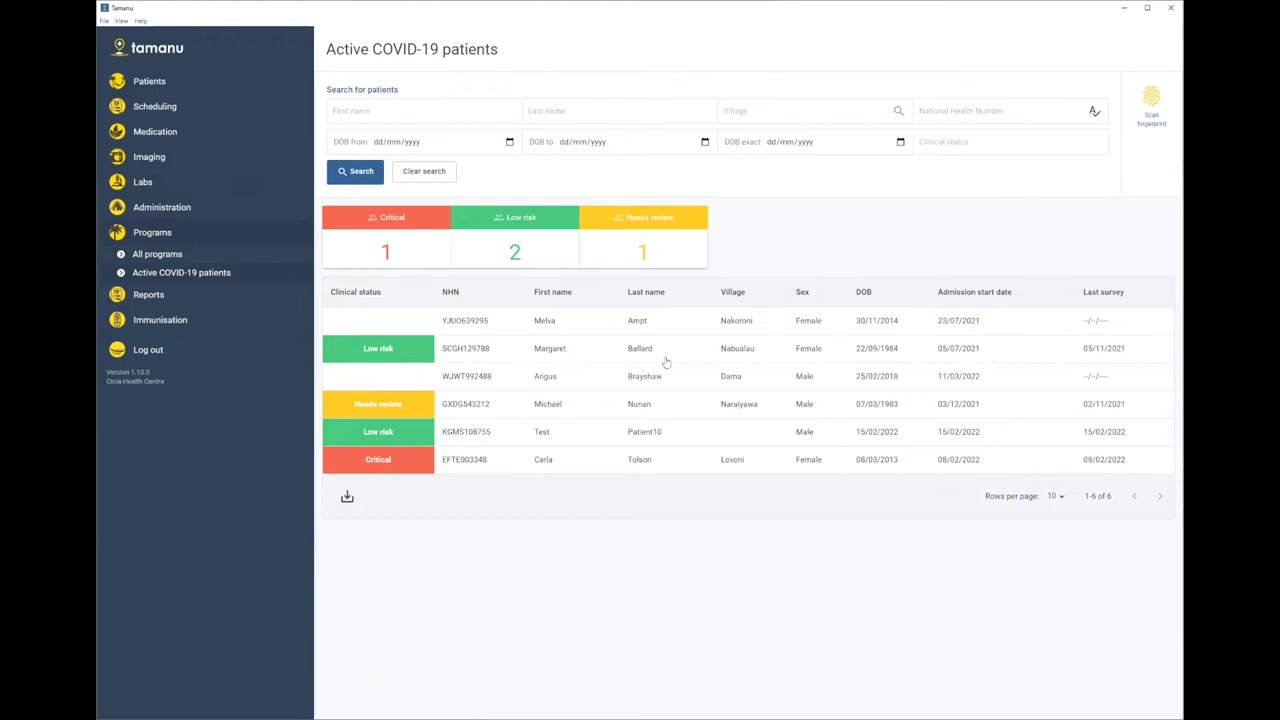
left_click(642, 378)
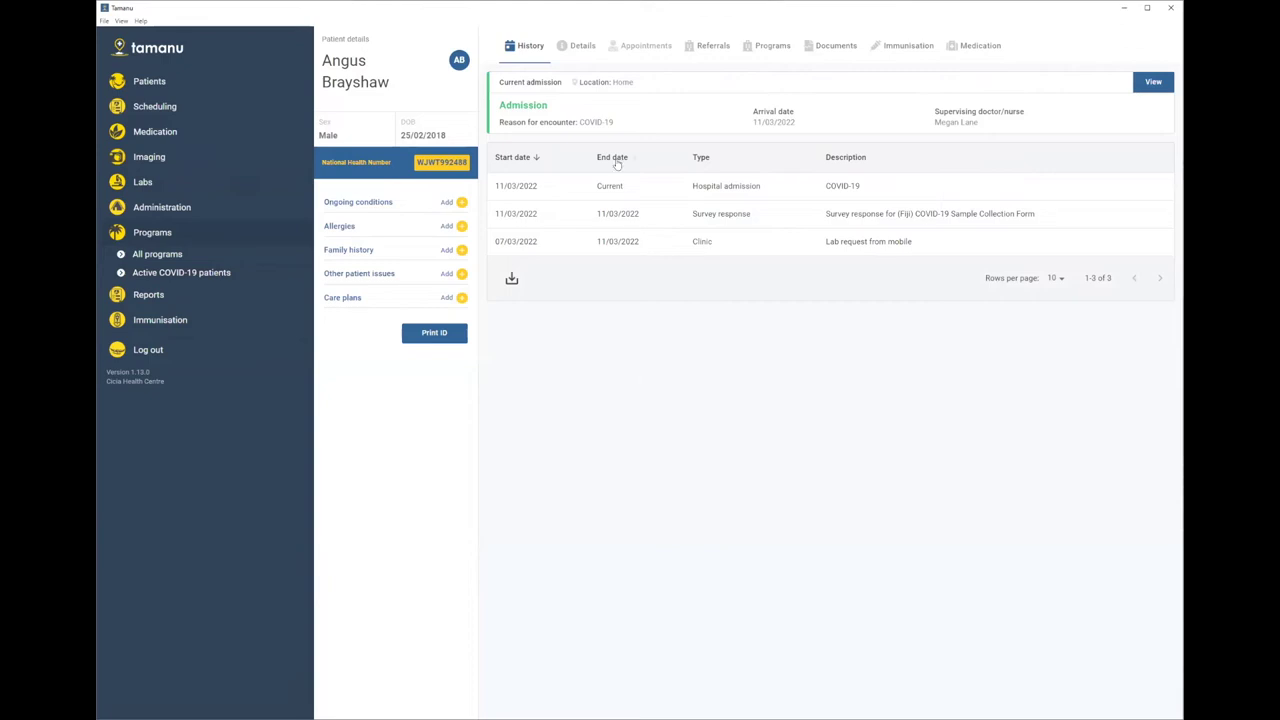
left_click(579, 107)
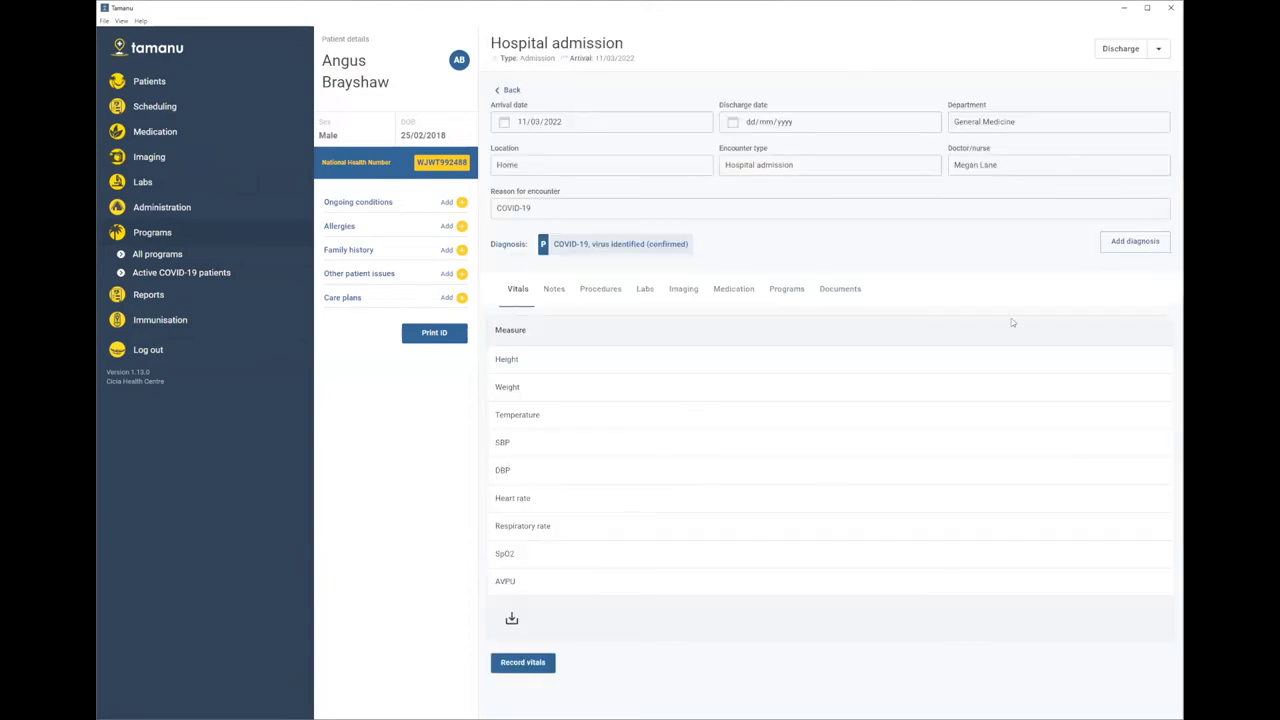
left_click(792, 292)
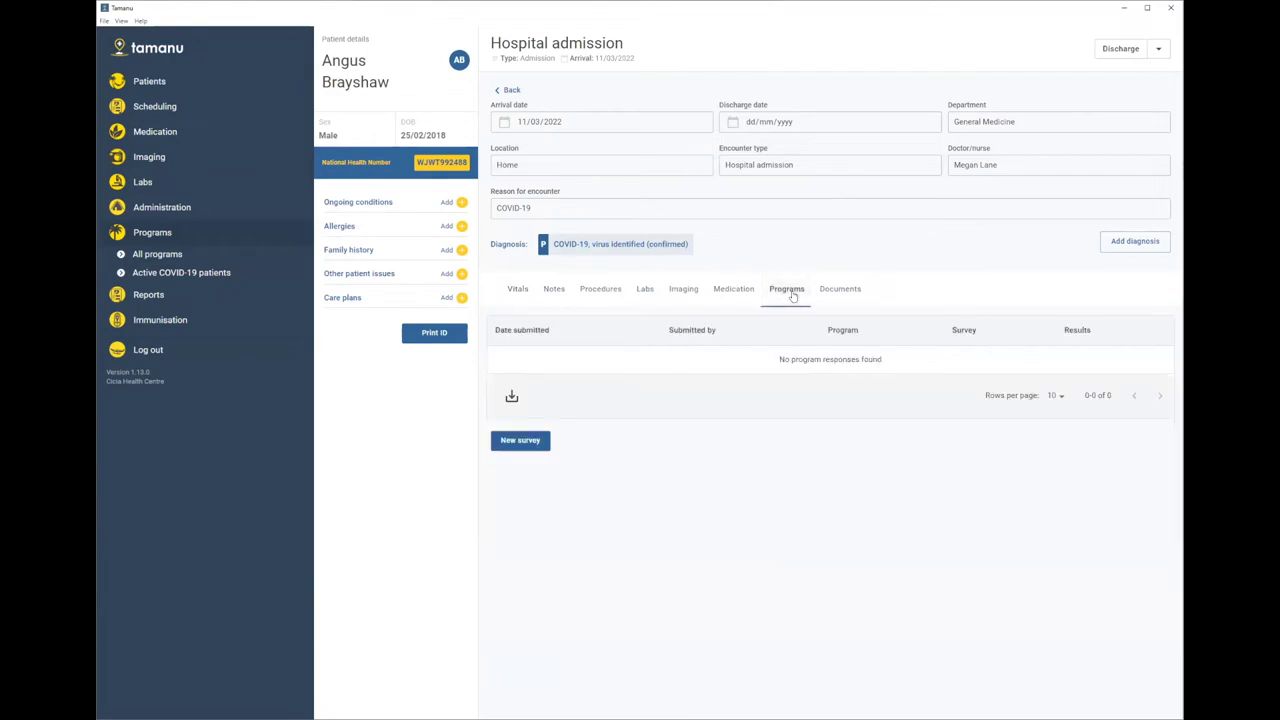
left_click(513, 443)
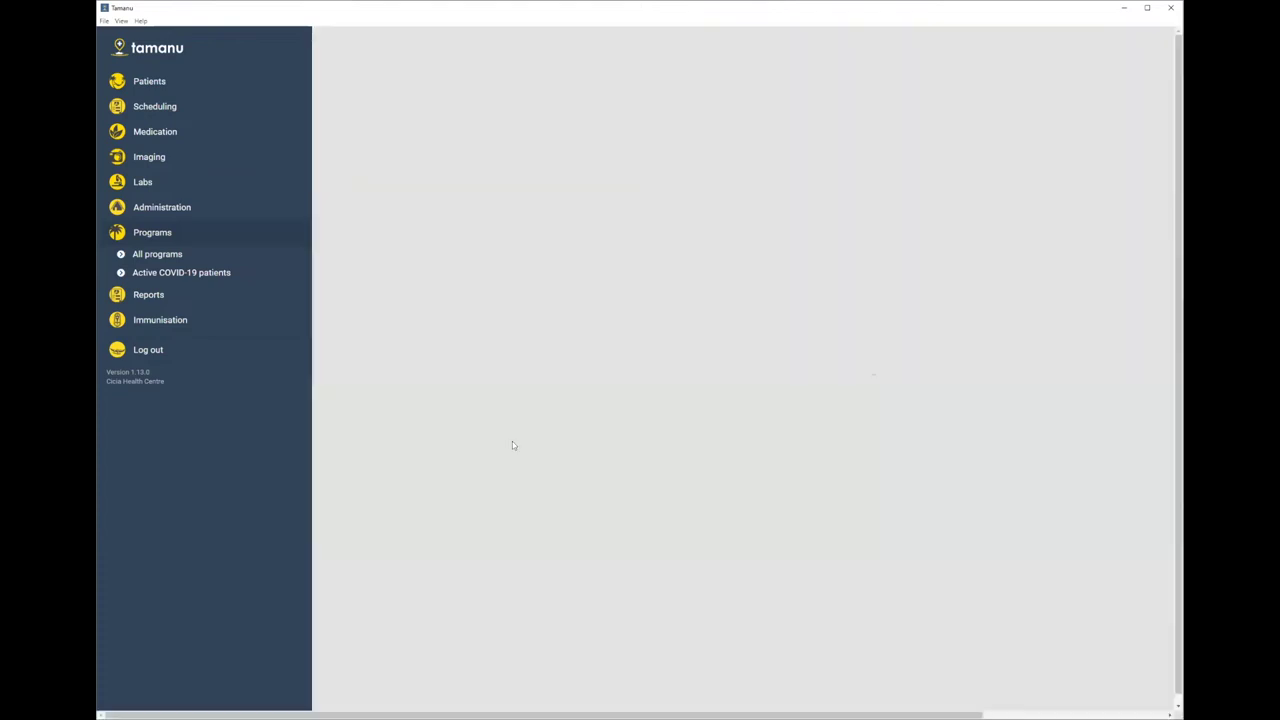
- Select the (Fiji) COVID-19 program and its Patient Survey, and begin it
left_click(611, 167)
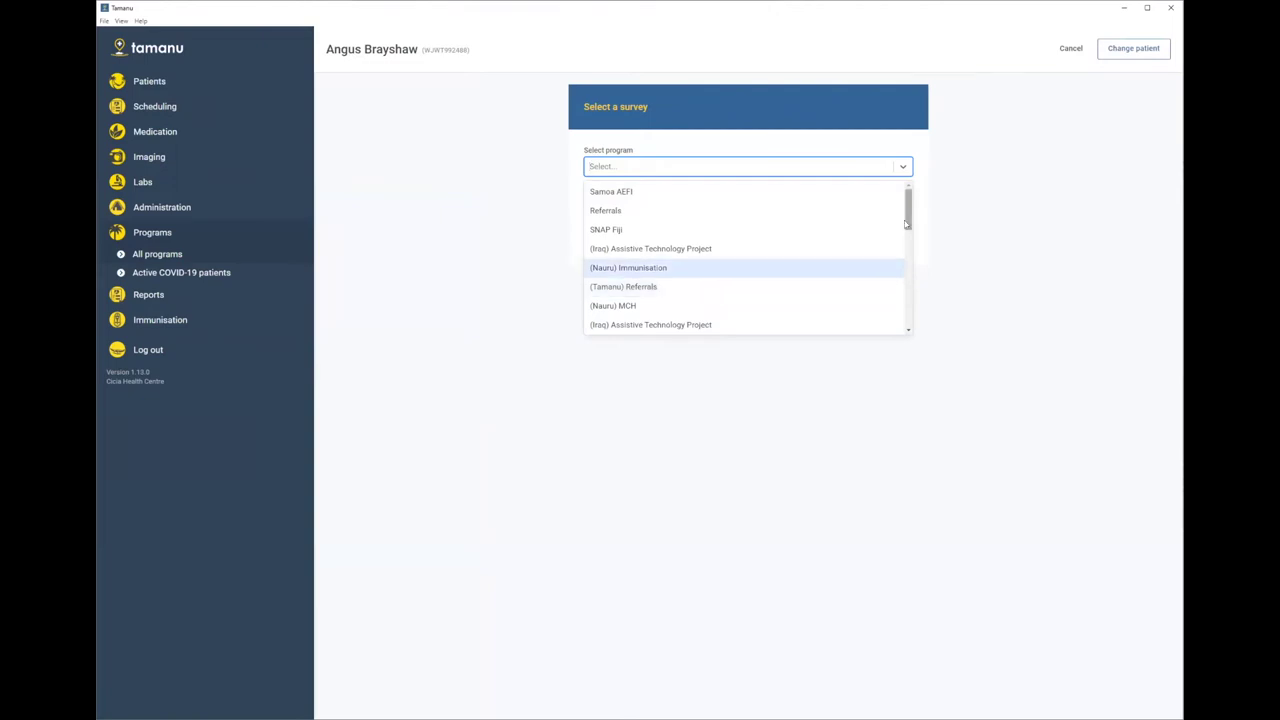
left_click_drag(910, 229, 910, 289)
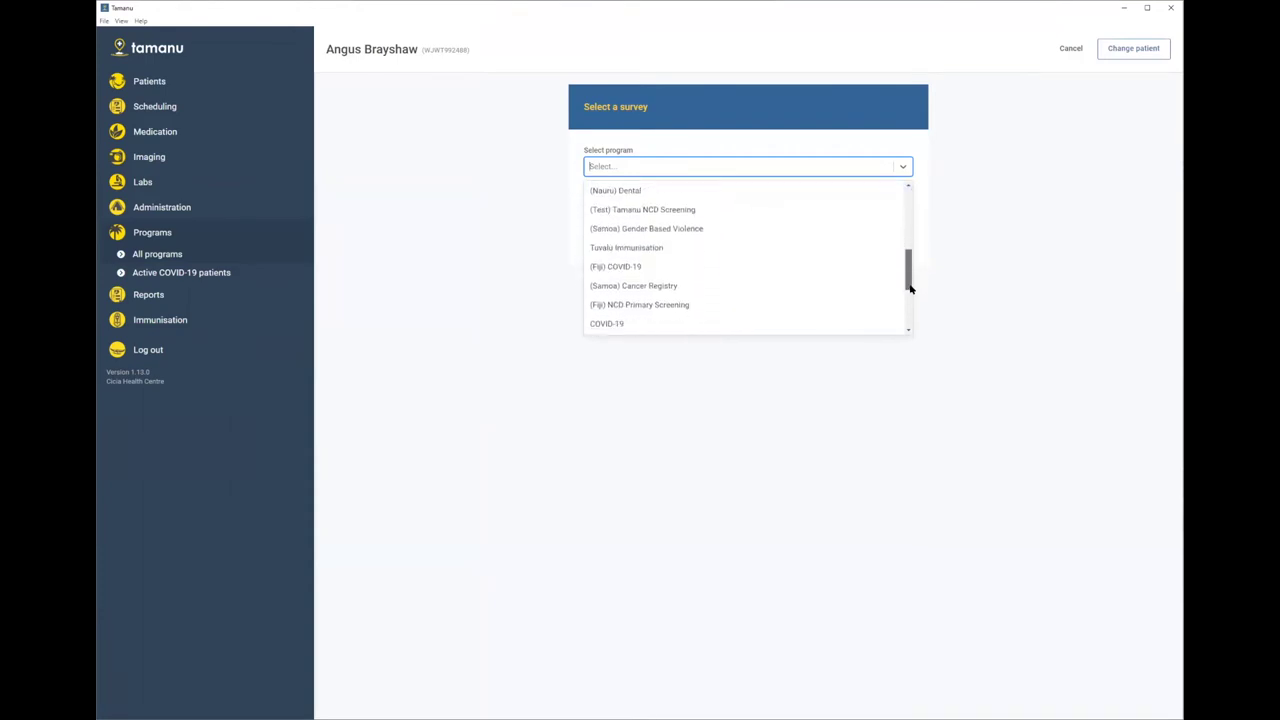
left_click(702, 266)
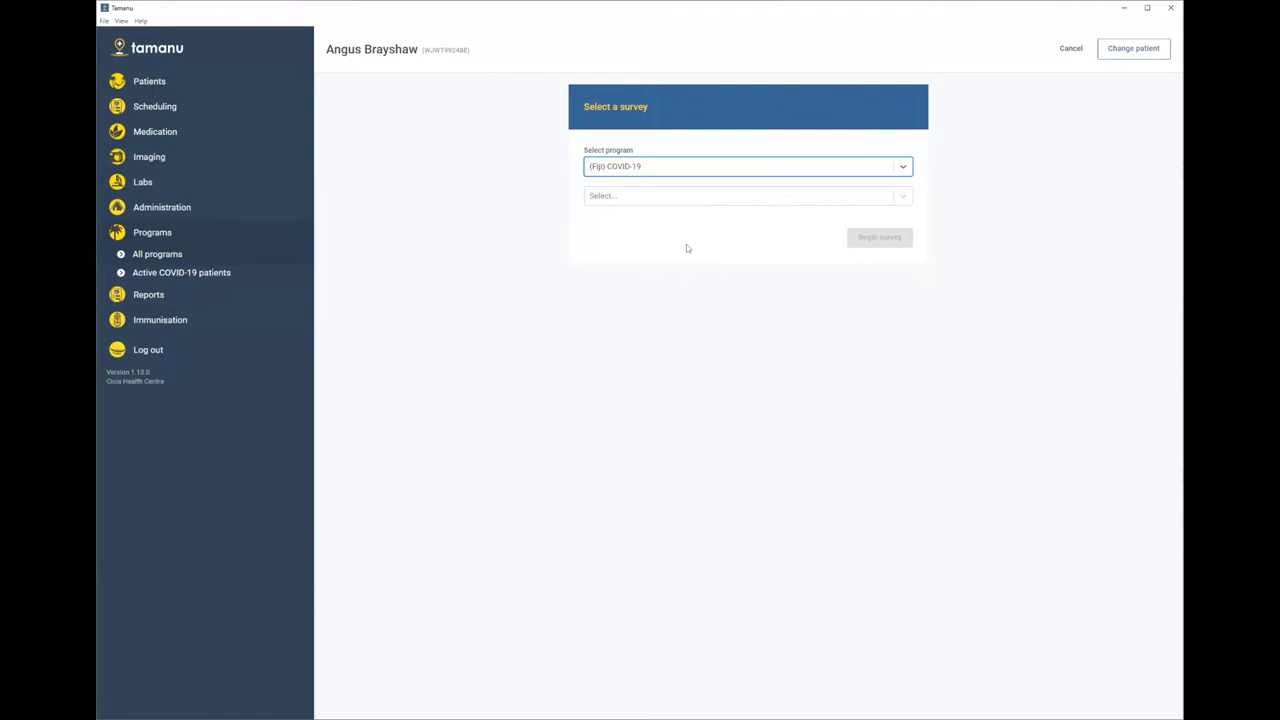
left_click(620, 197)
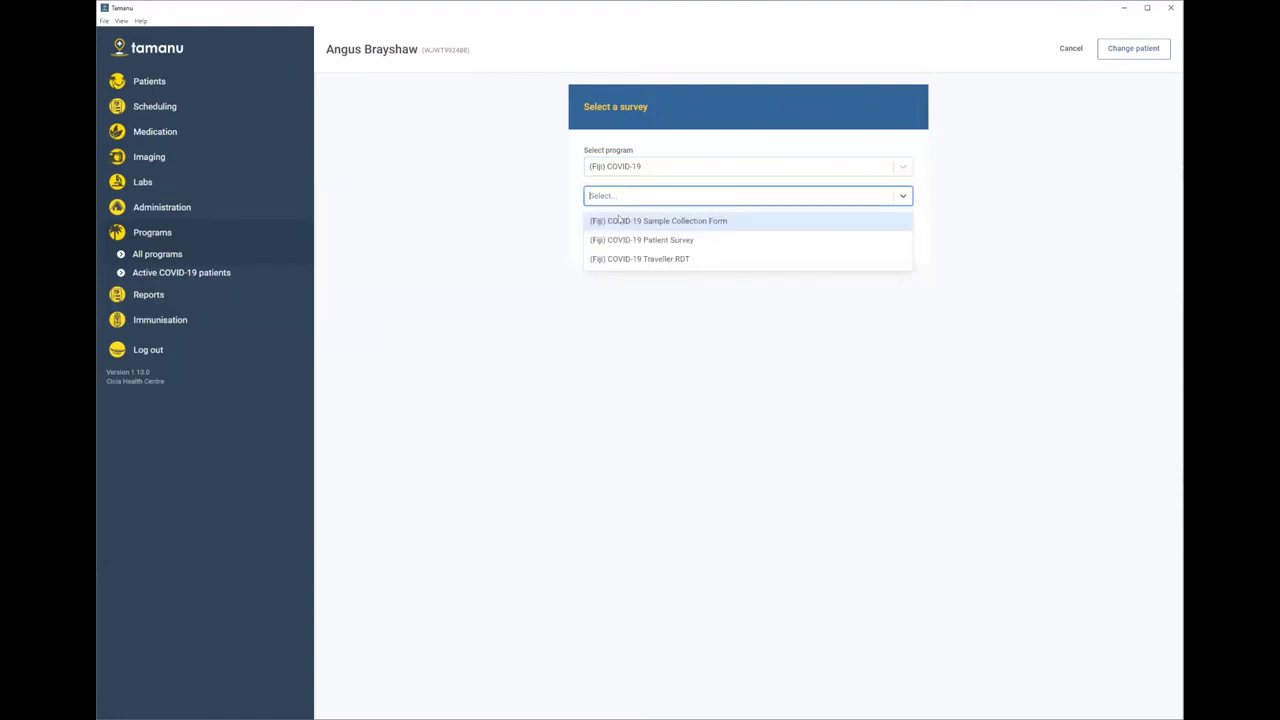
left_click(620, 241)
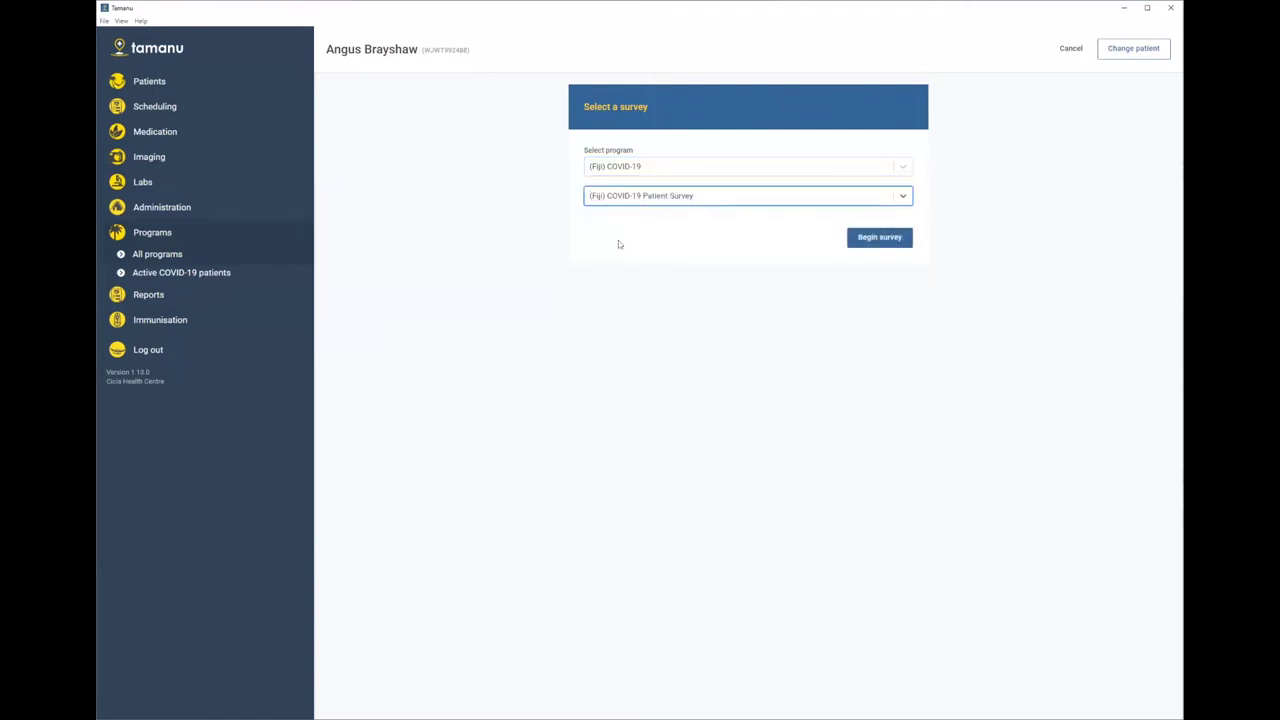
left_click(877, 241)
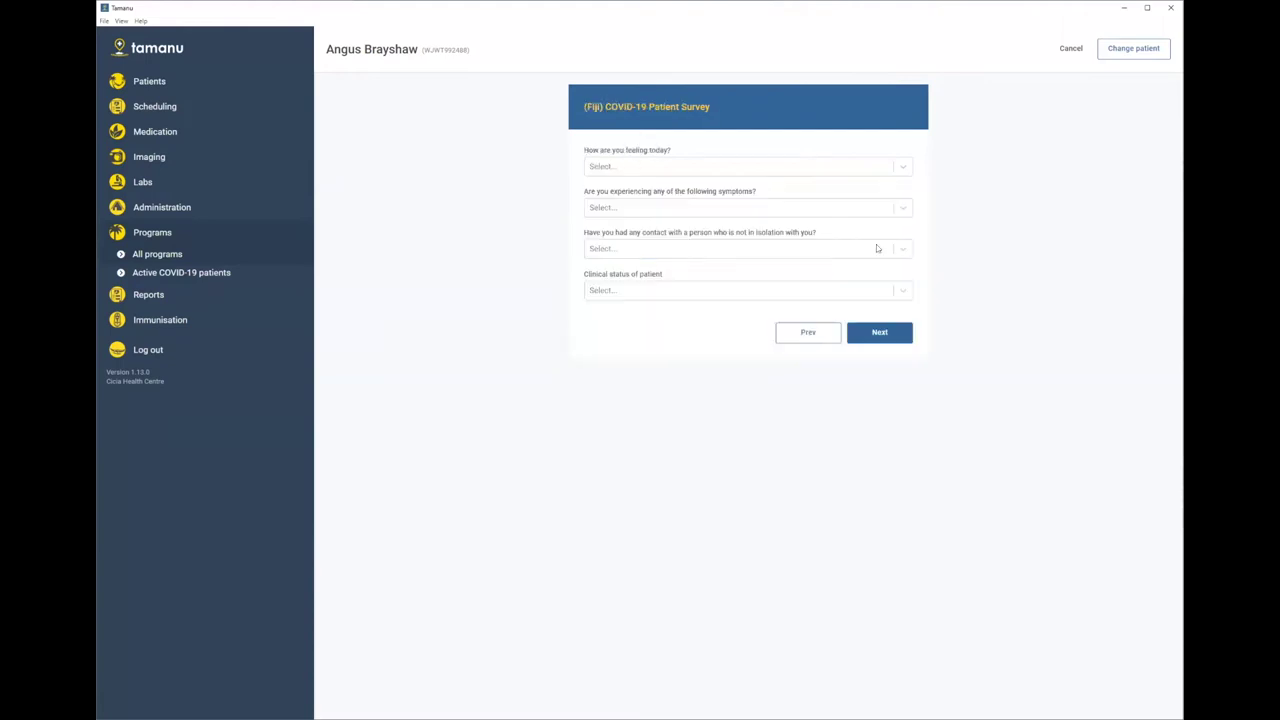
- Answer Asymptomatic, No contact and Low risk clinical status, then submit the survey
left_click(629, 167)
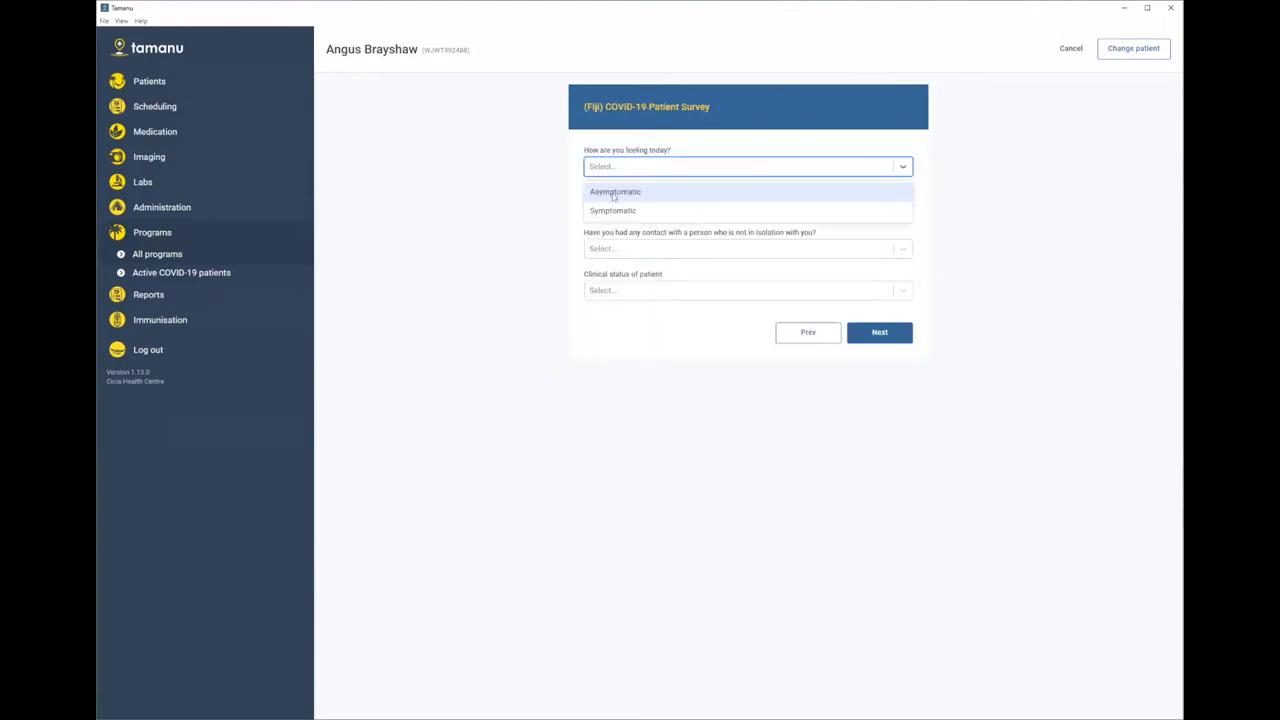
left_click(614, 192)
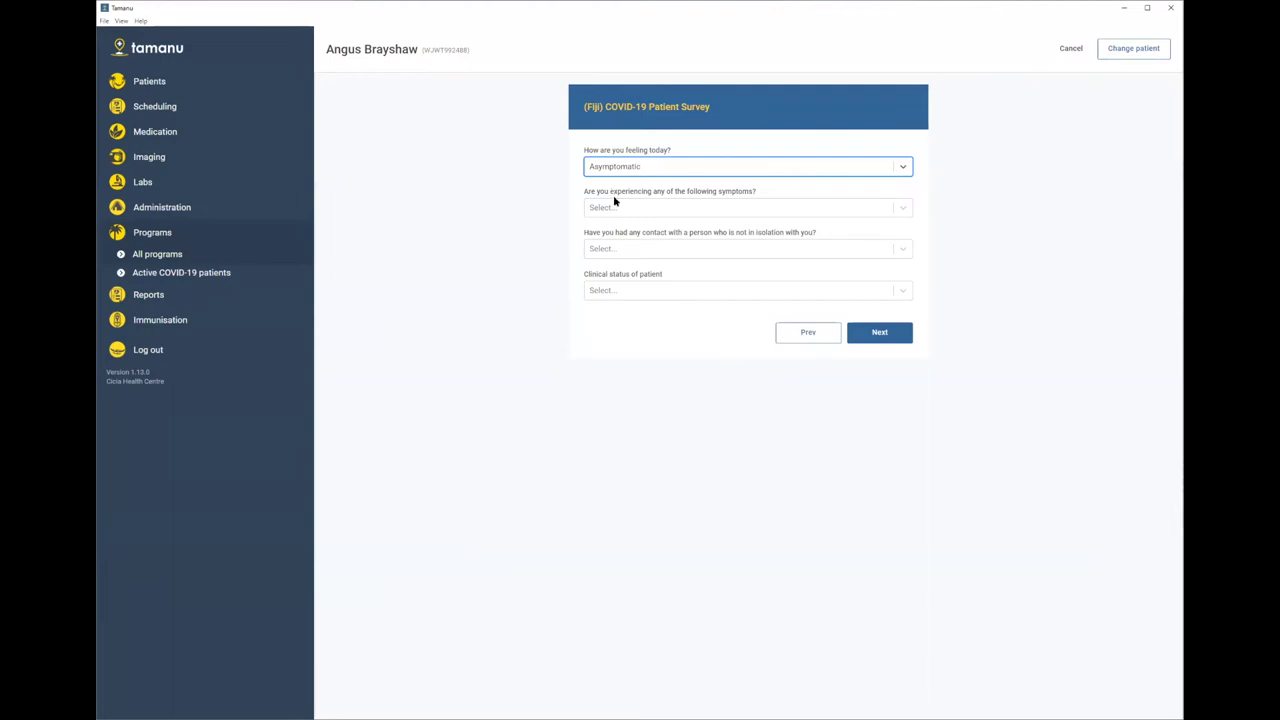
left_click(615, 208)
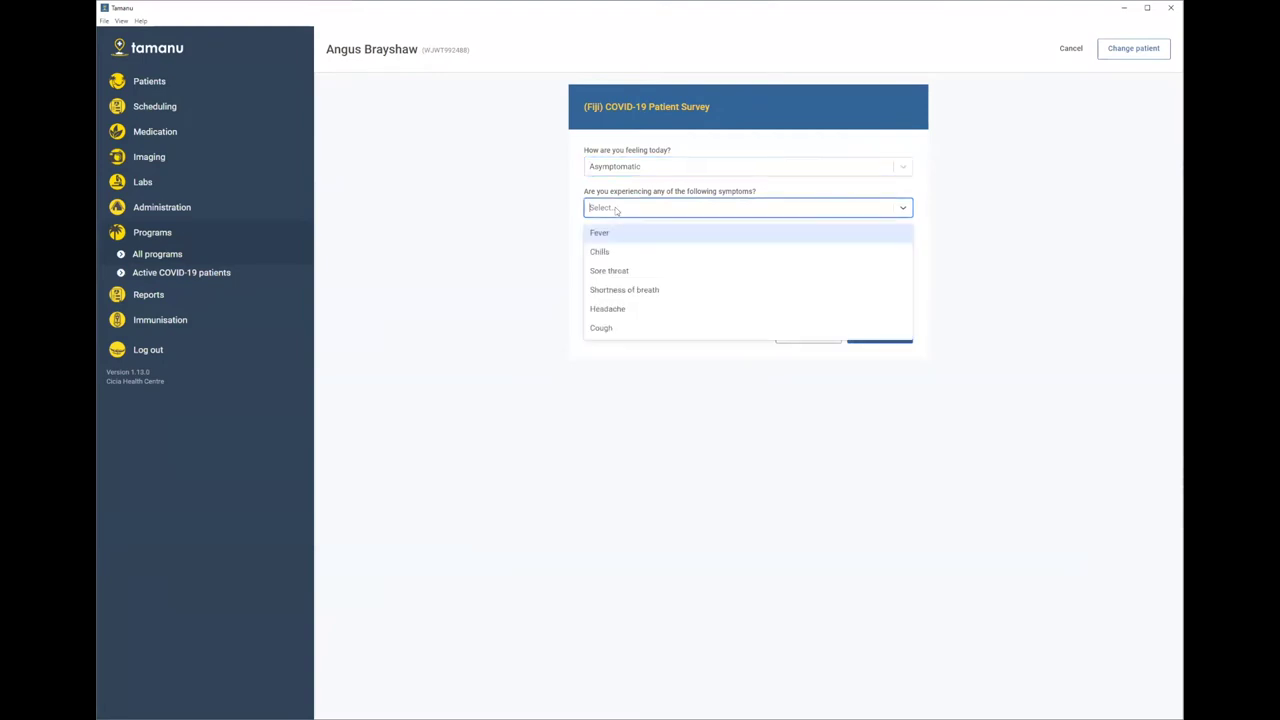
left_click(615, 208)
left_click(649, 246)
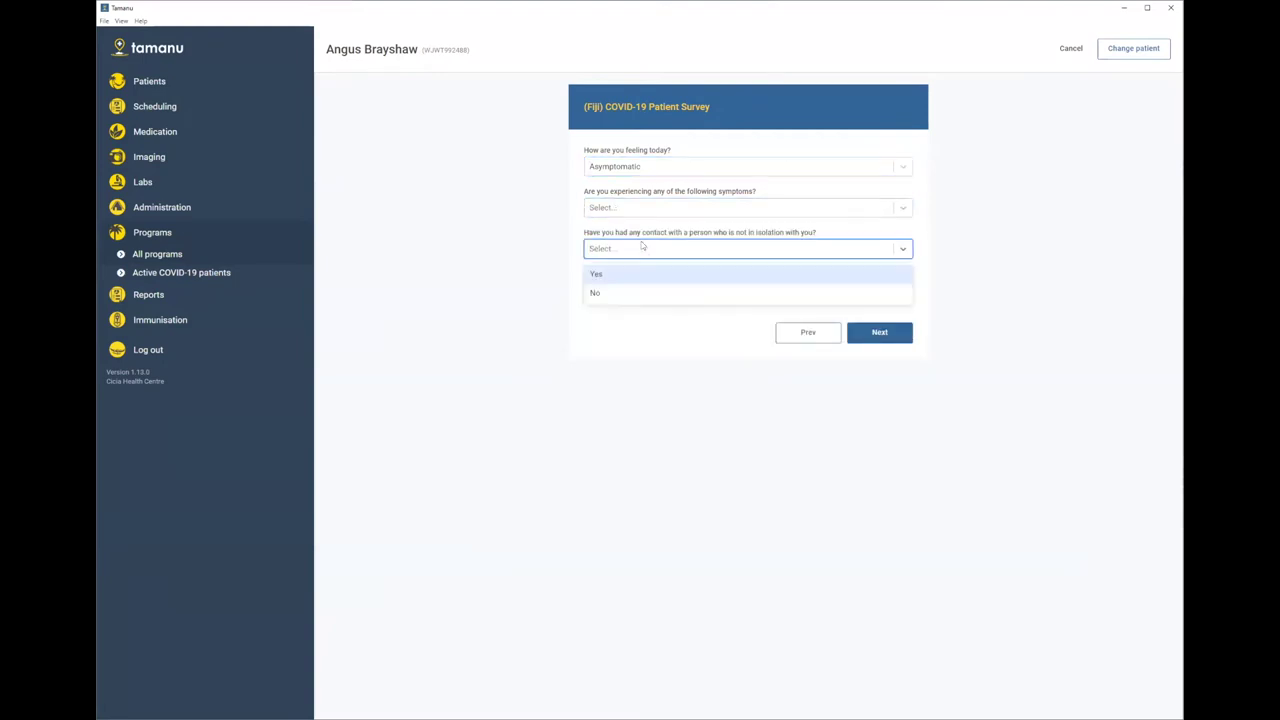
left_click(637, 300)
left_click(612, 290)
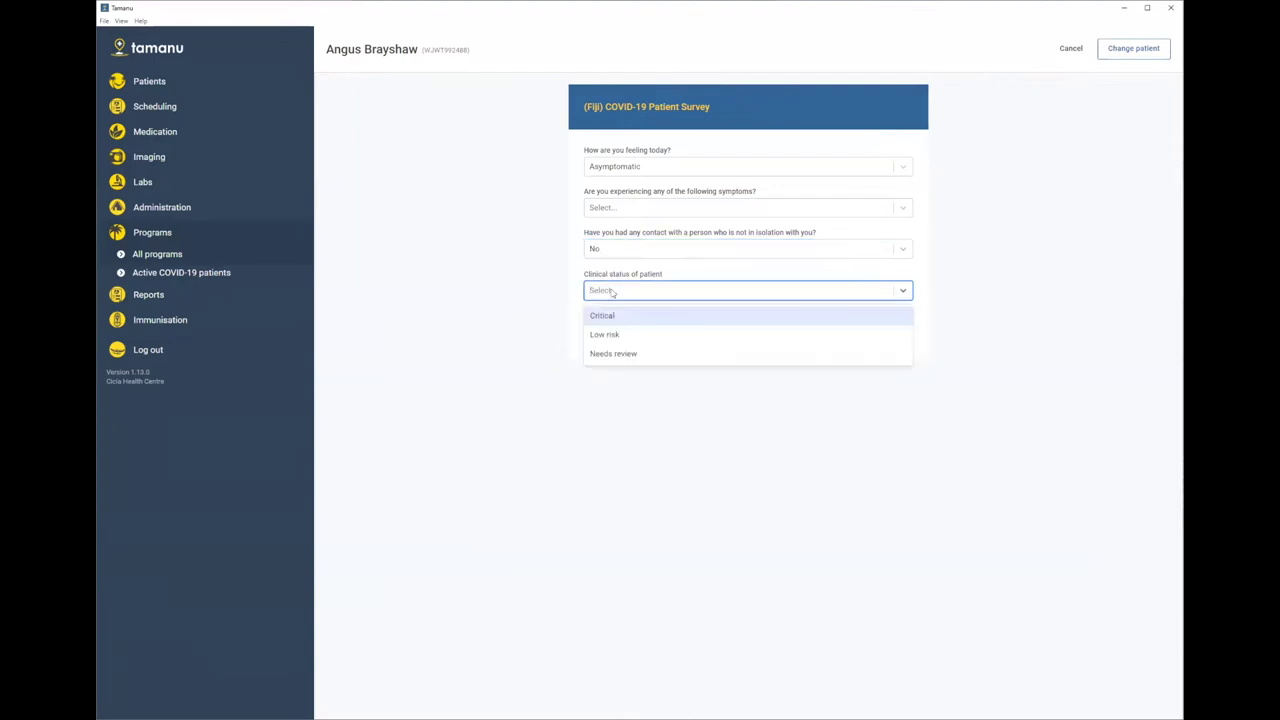
left_click(614, 334)
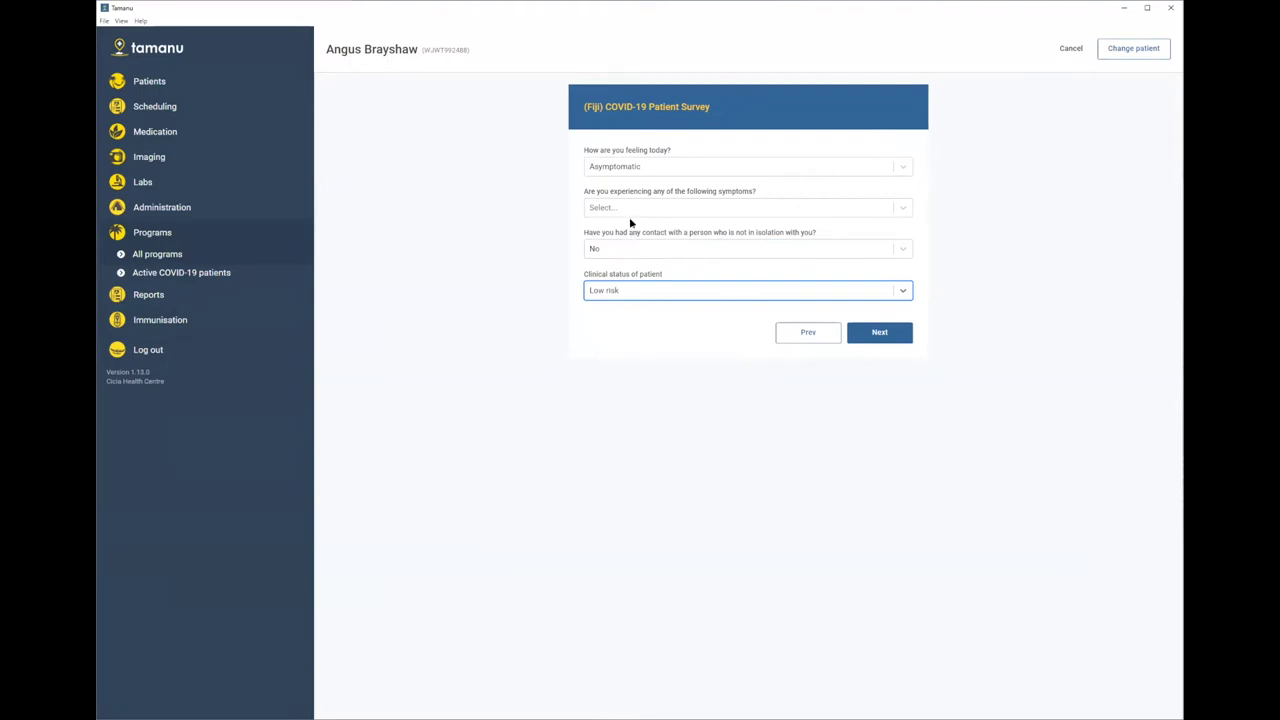
left_click(893, 332)
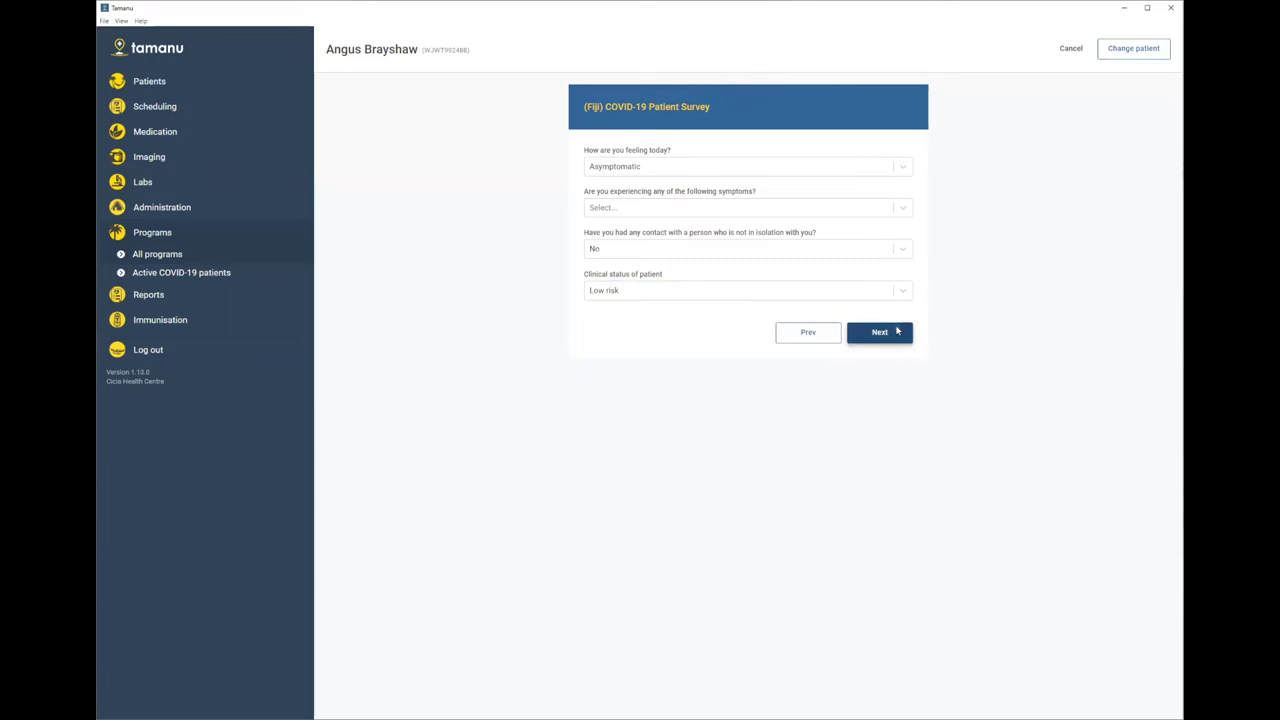
left_click(898, 199)
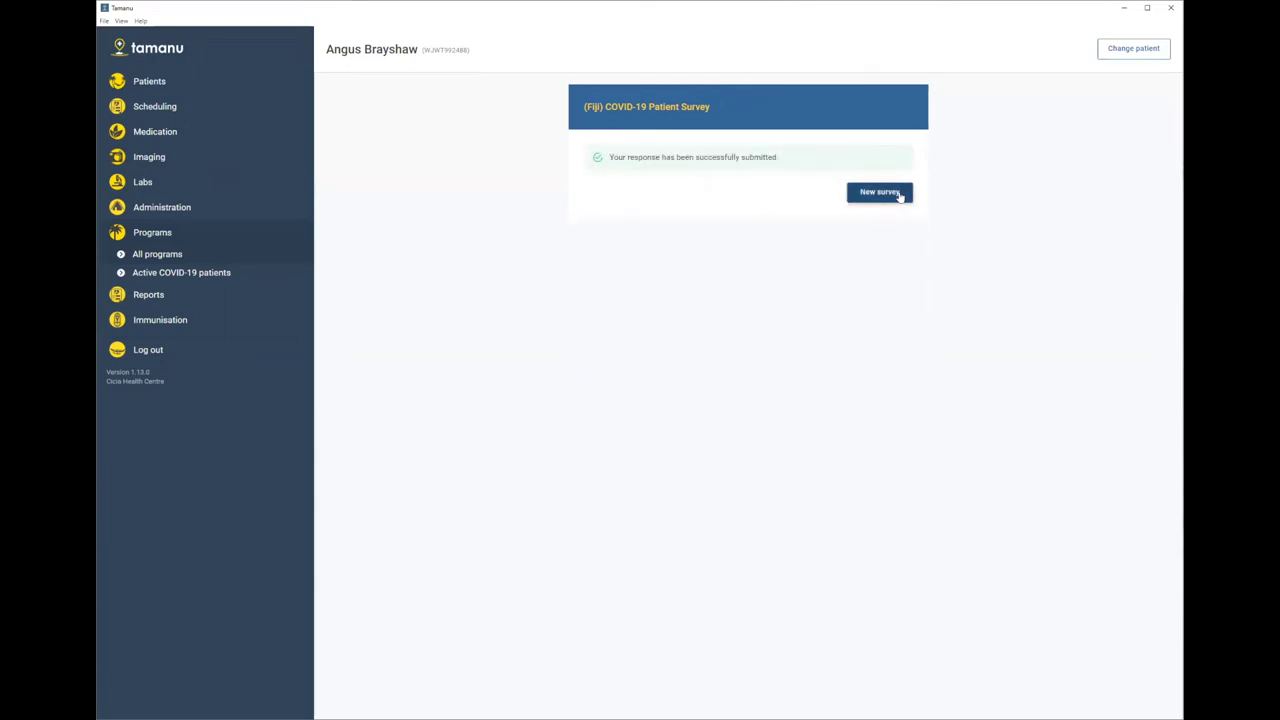
- Filter the Active COVID-19 patients list to Critical clinical status and open that patient
left_click(218, 278)
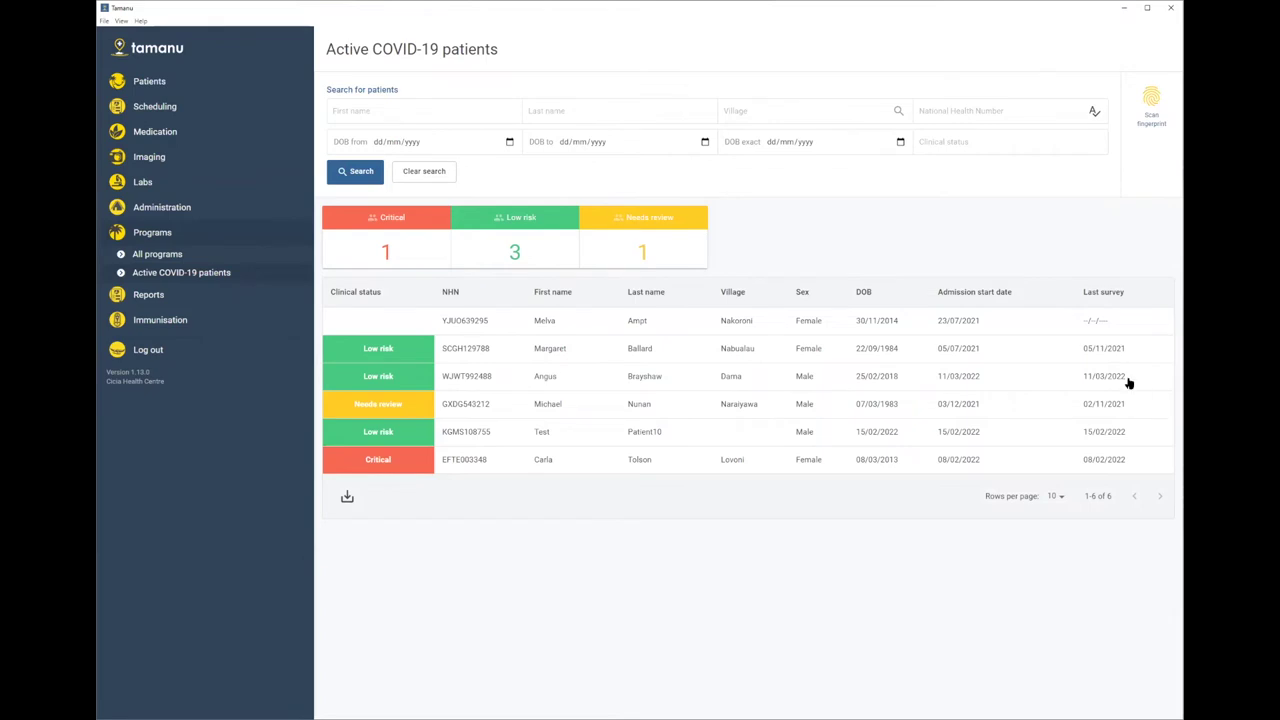
mouse_move(1120, 381)
left_click(988, 143)
type("Critical")
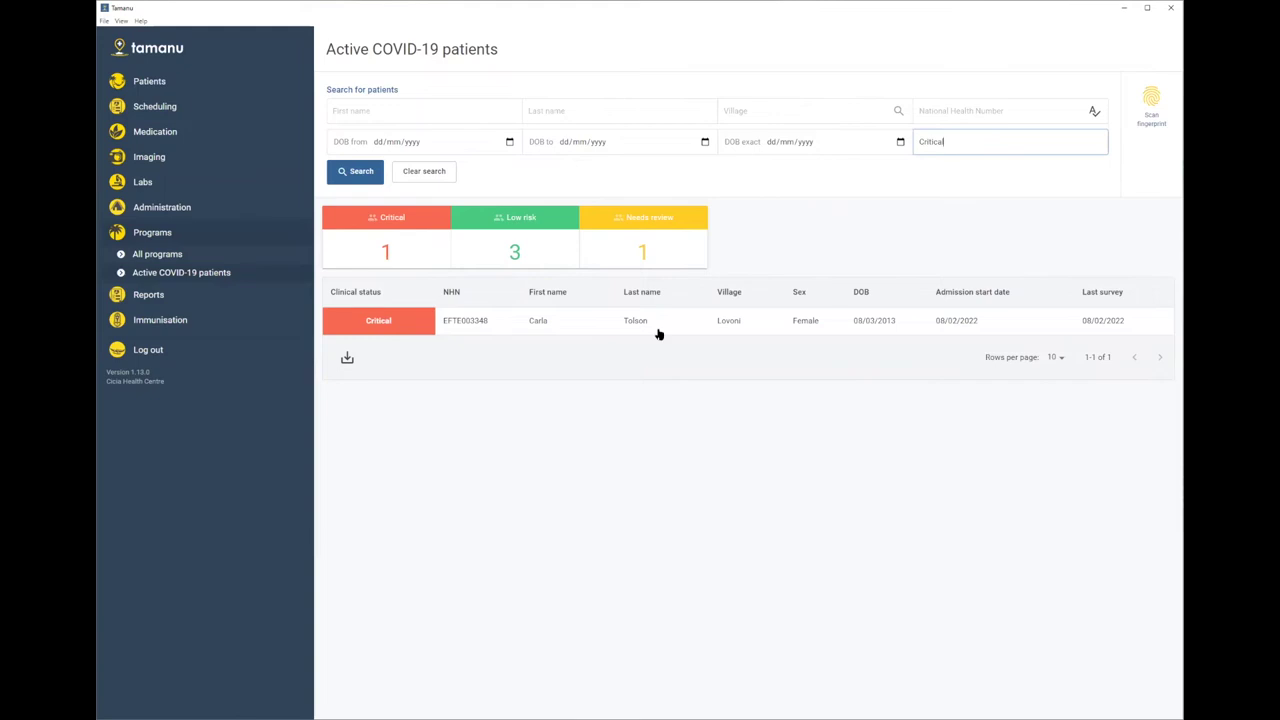
left_click(600, 331)
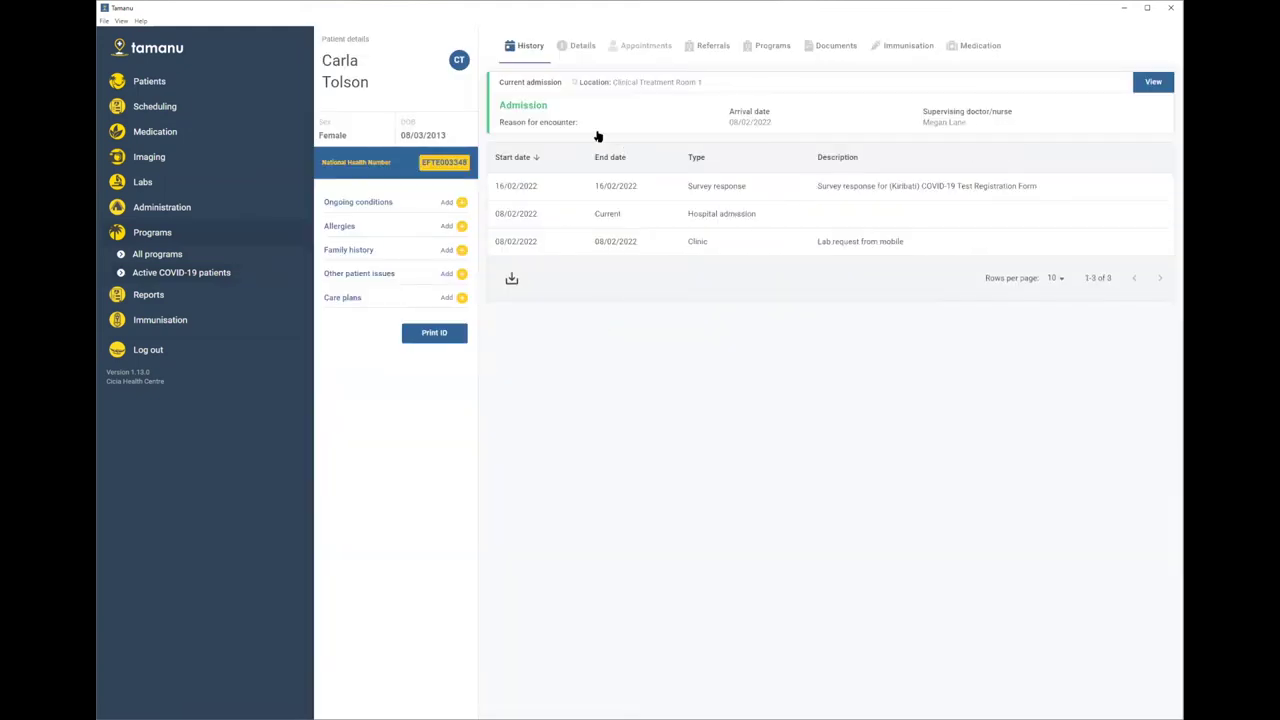
- Open the patient's current admission, review its Labs, Imaging and Programs tabs, and start a new survey
left_click(590, 126)
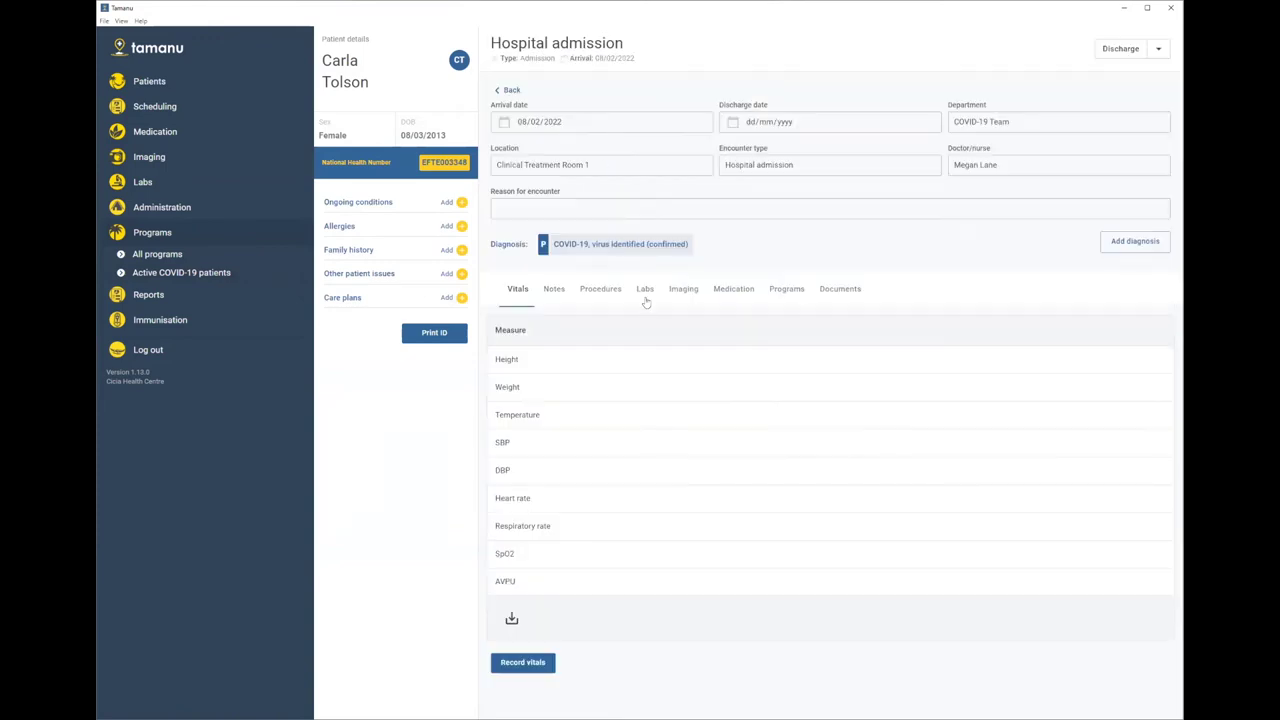
left_click(642, 290)
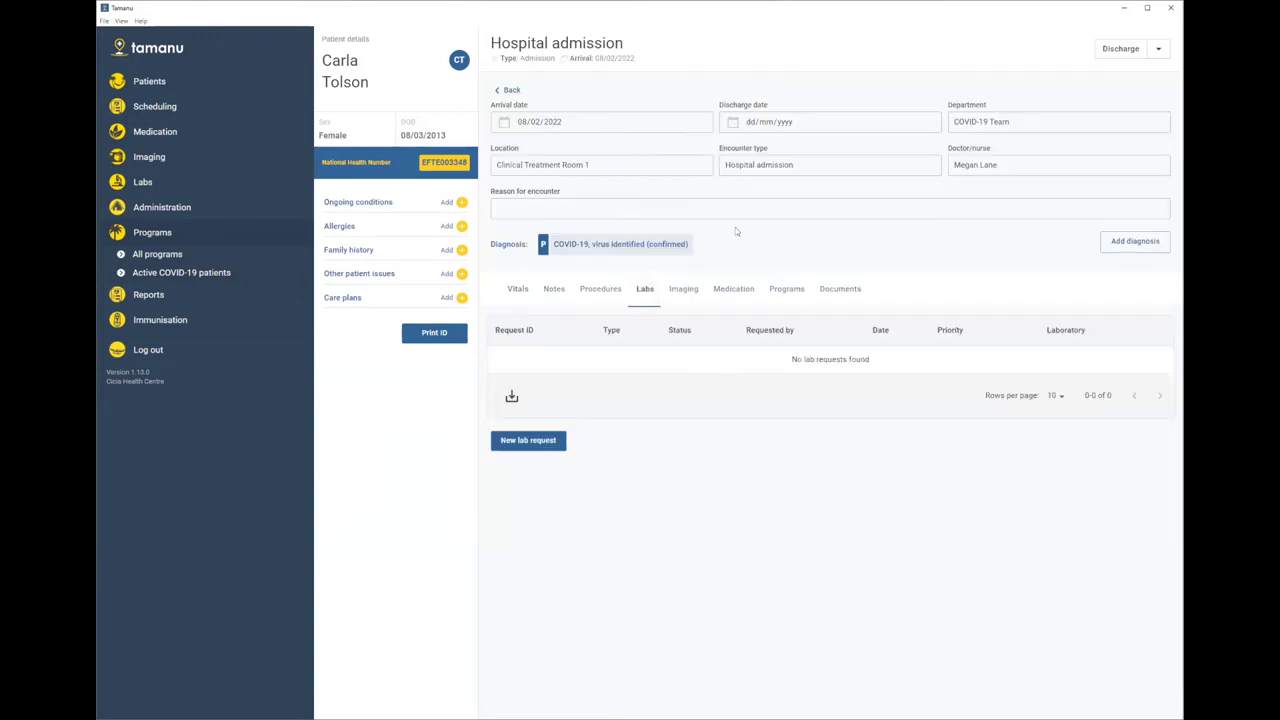
left_click(684, 292)
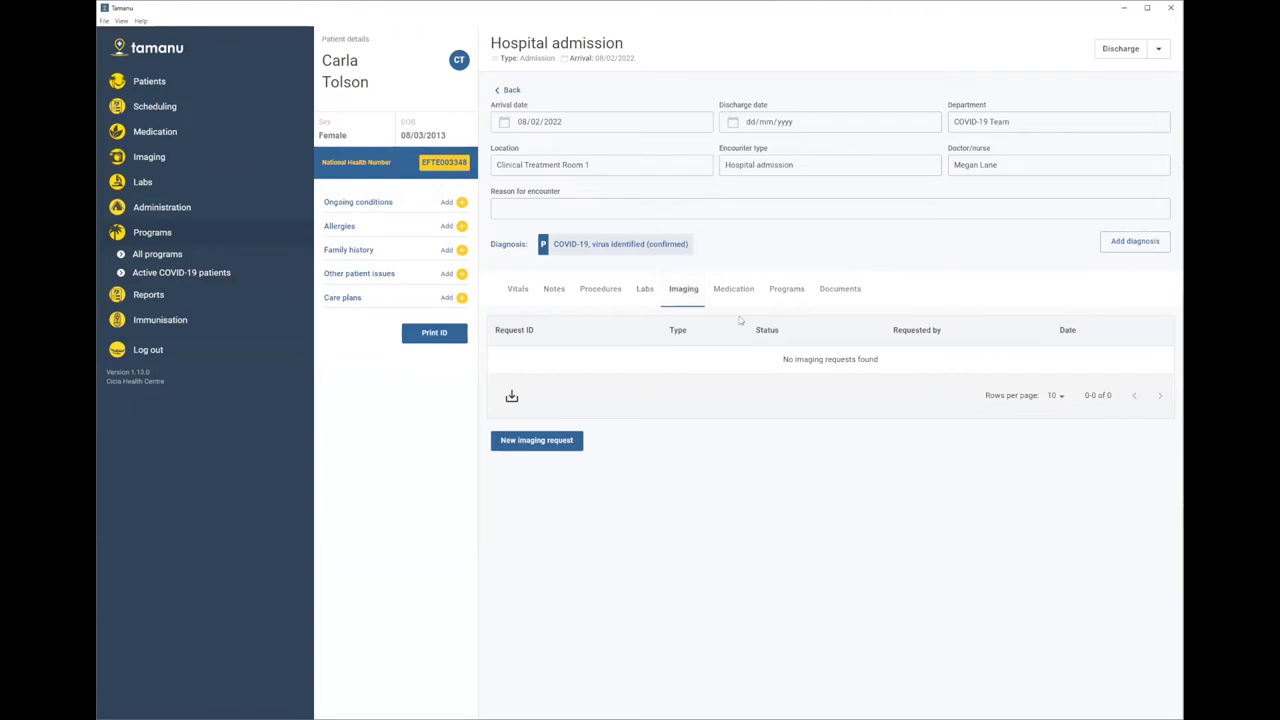
left_click(799, 292)
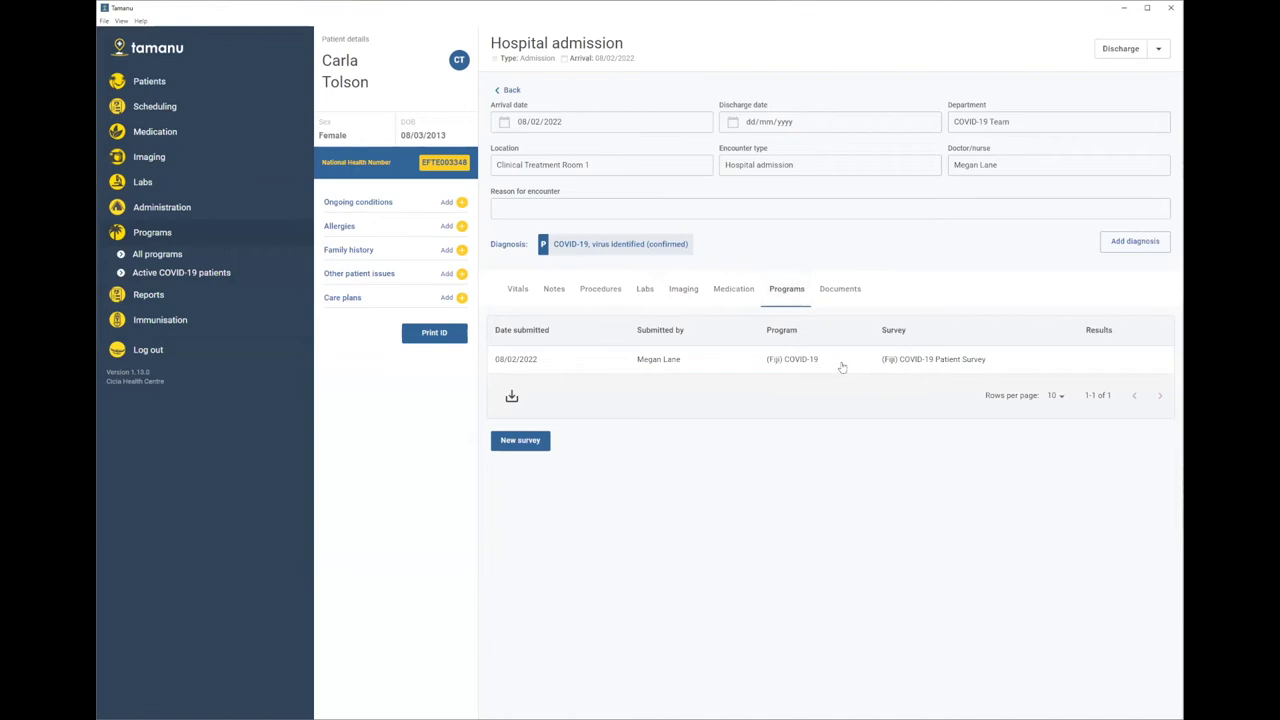
left_click(519, 445)
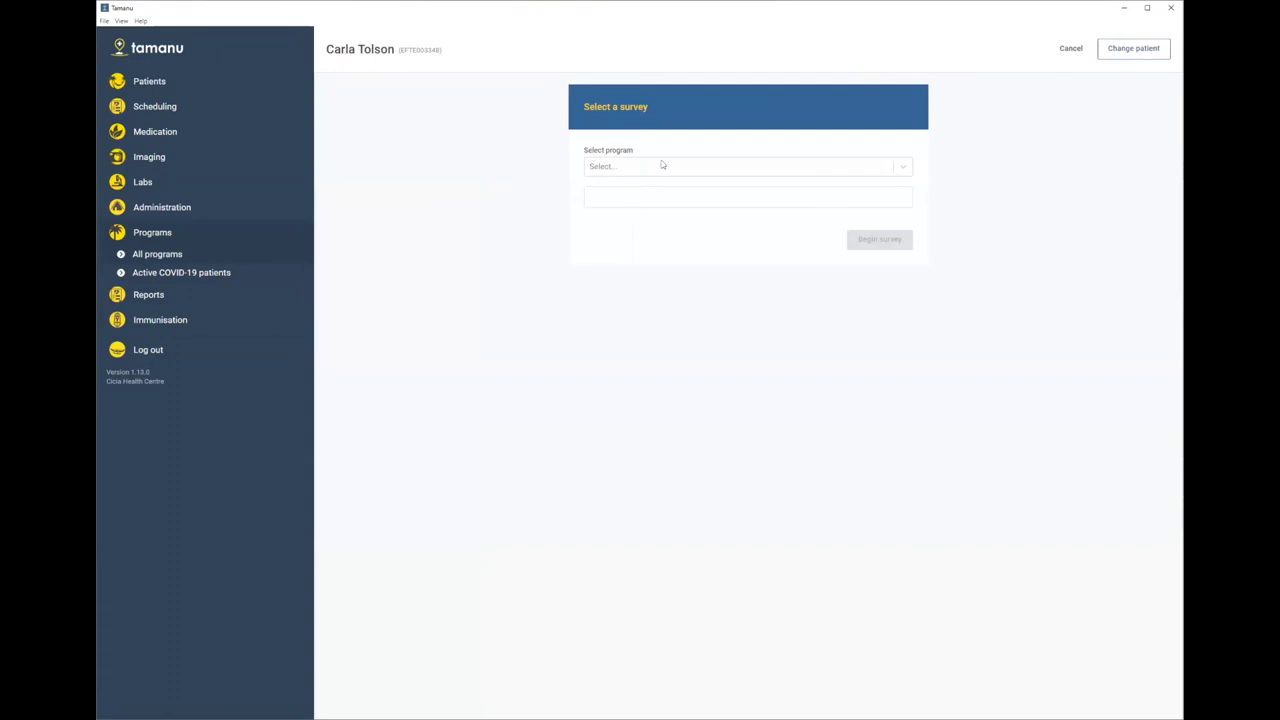
- Select the (Fiji) COVID-19 program and its Patient Survey, and begin it
left_click(634, 160)
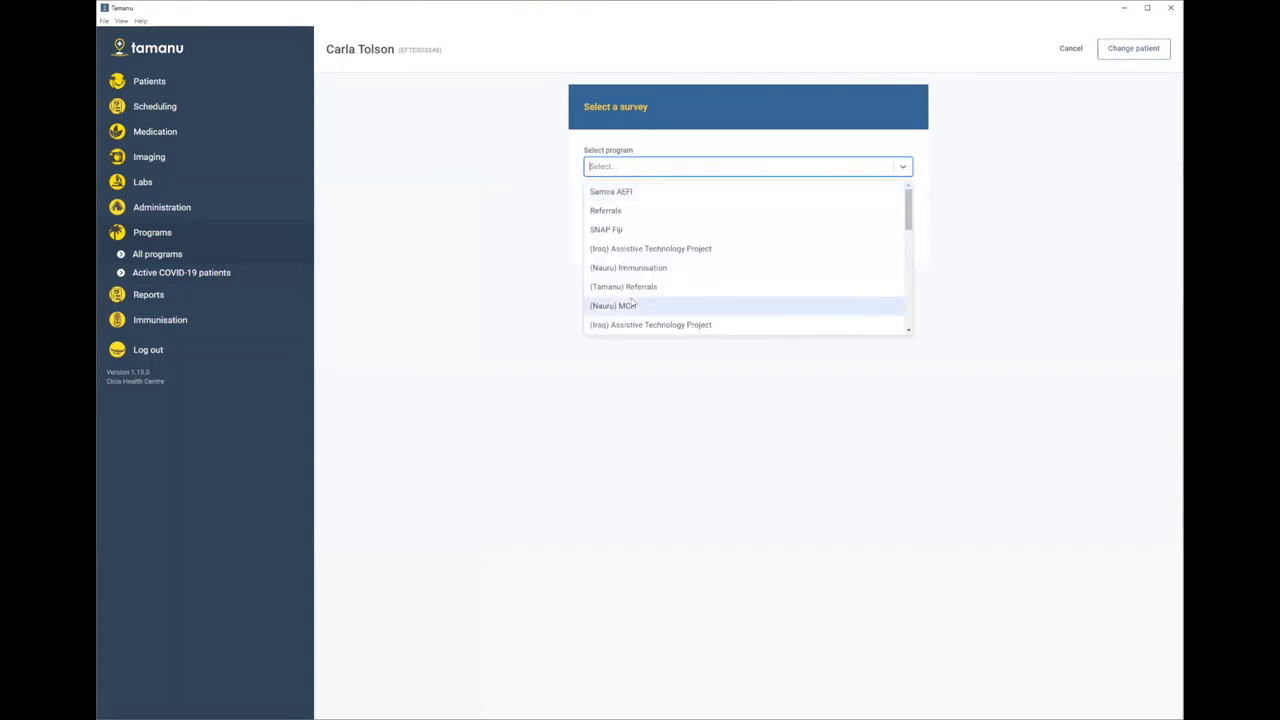
scroll(632, 302, "down", 5)
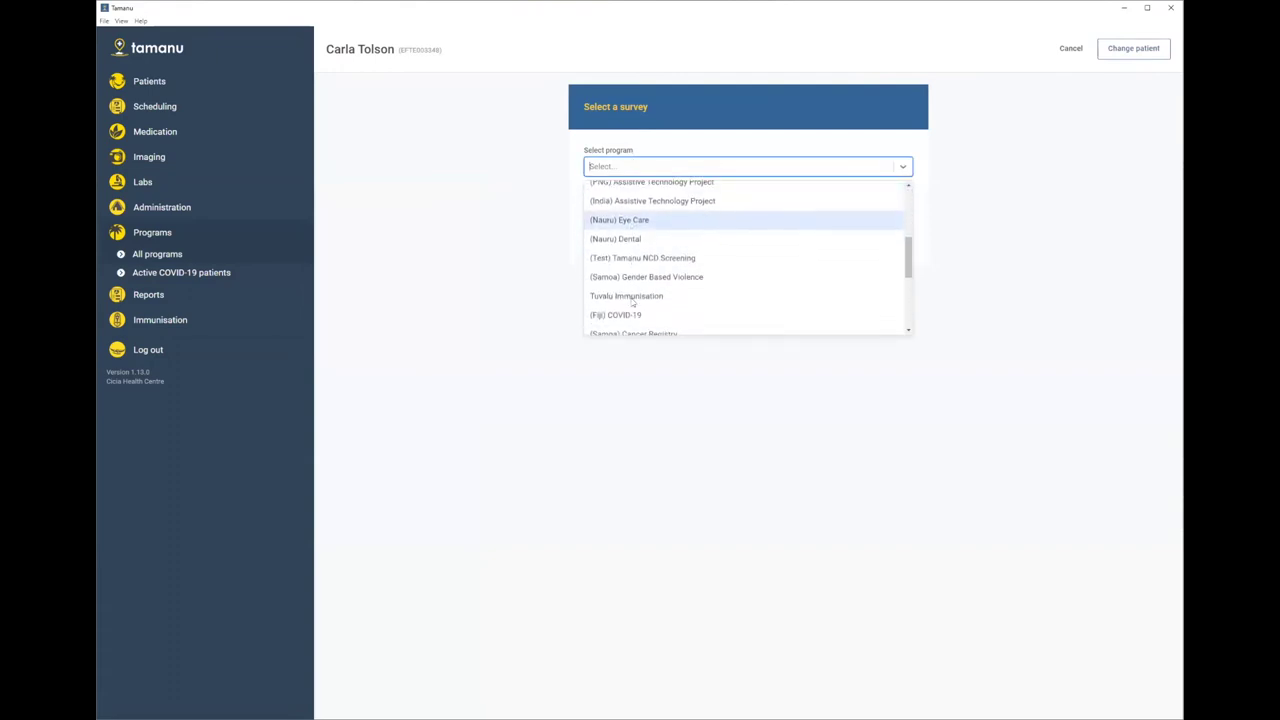
scroll(632, 302, "down", 1)
left_click(620, 266)
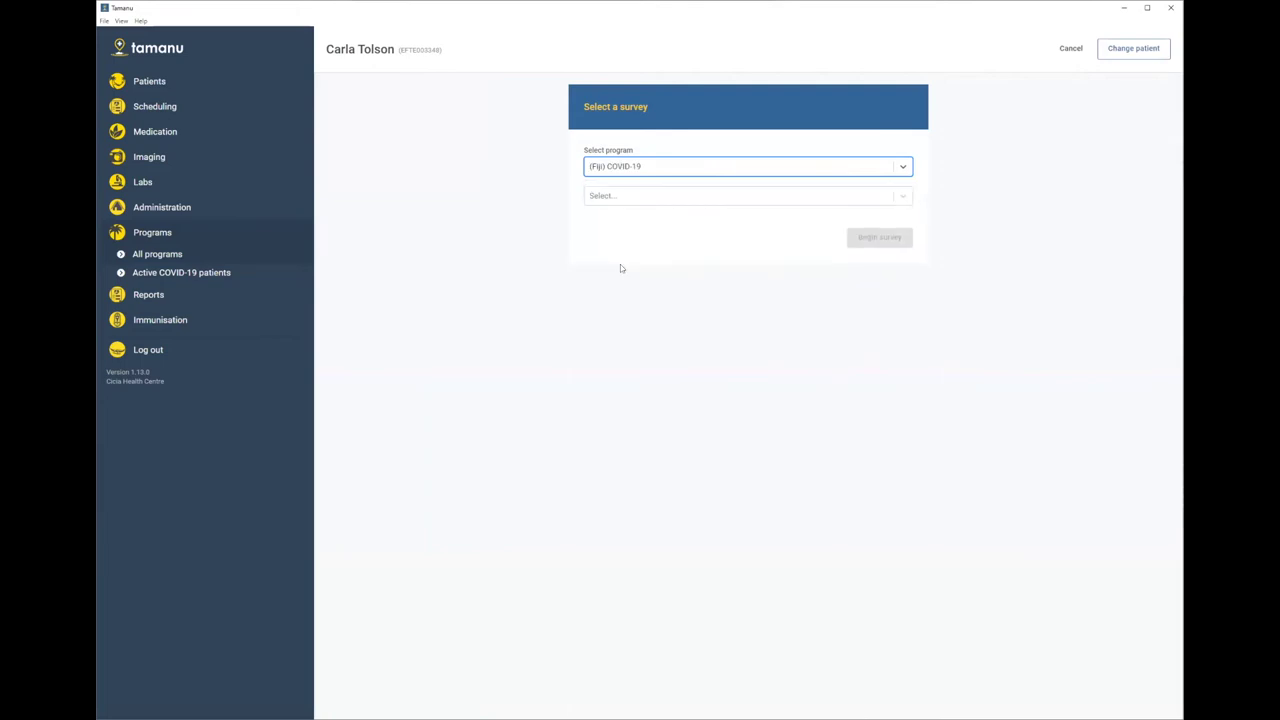
left_click(620, 196)
left_click(695, 240)
left_click(891, 238)
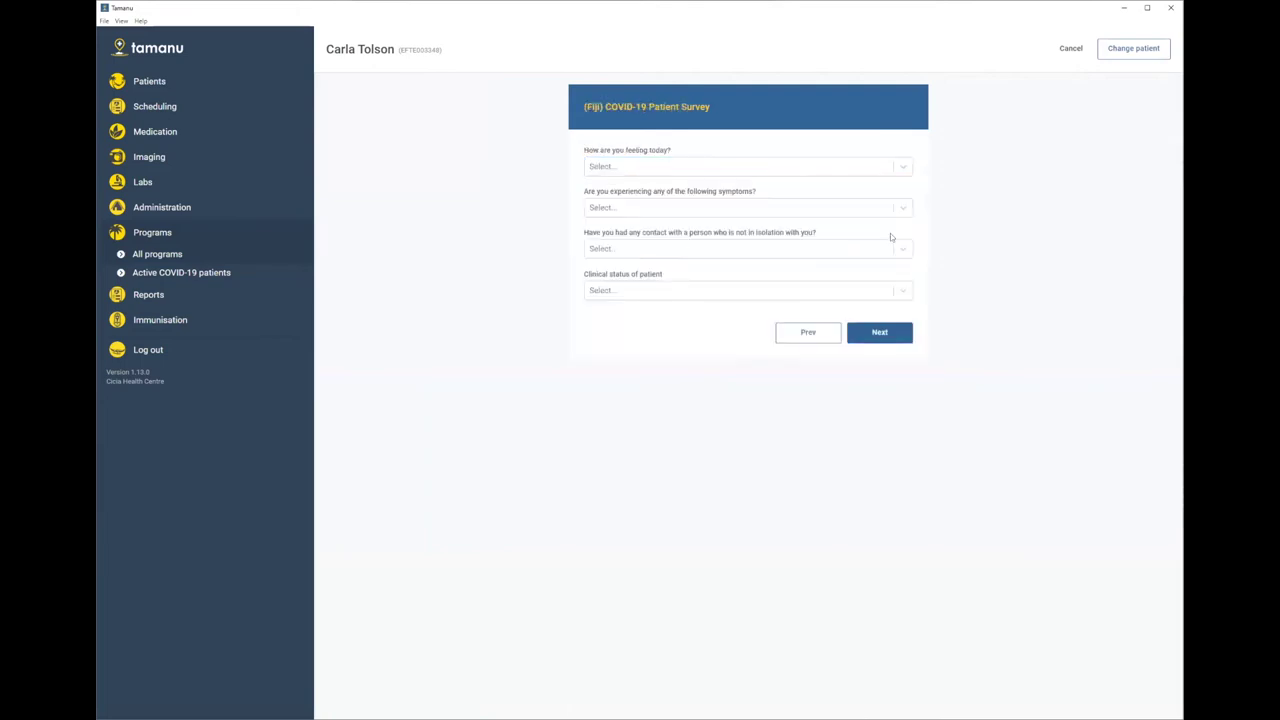
- Answer Symptomatic, Sore throat, No contact, and clinical status Needs review
left_click(622, 165)
left_click(618, 190)
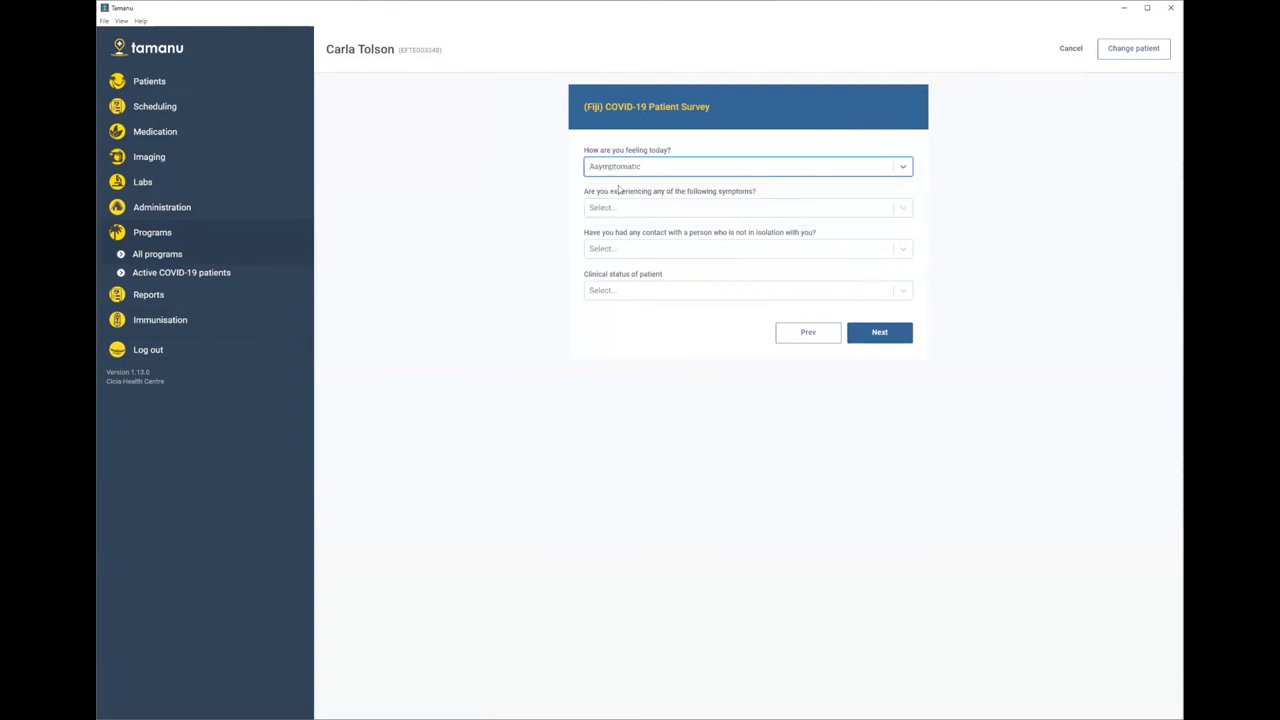
left_click(622, 207)
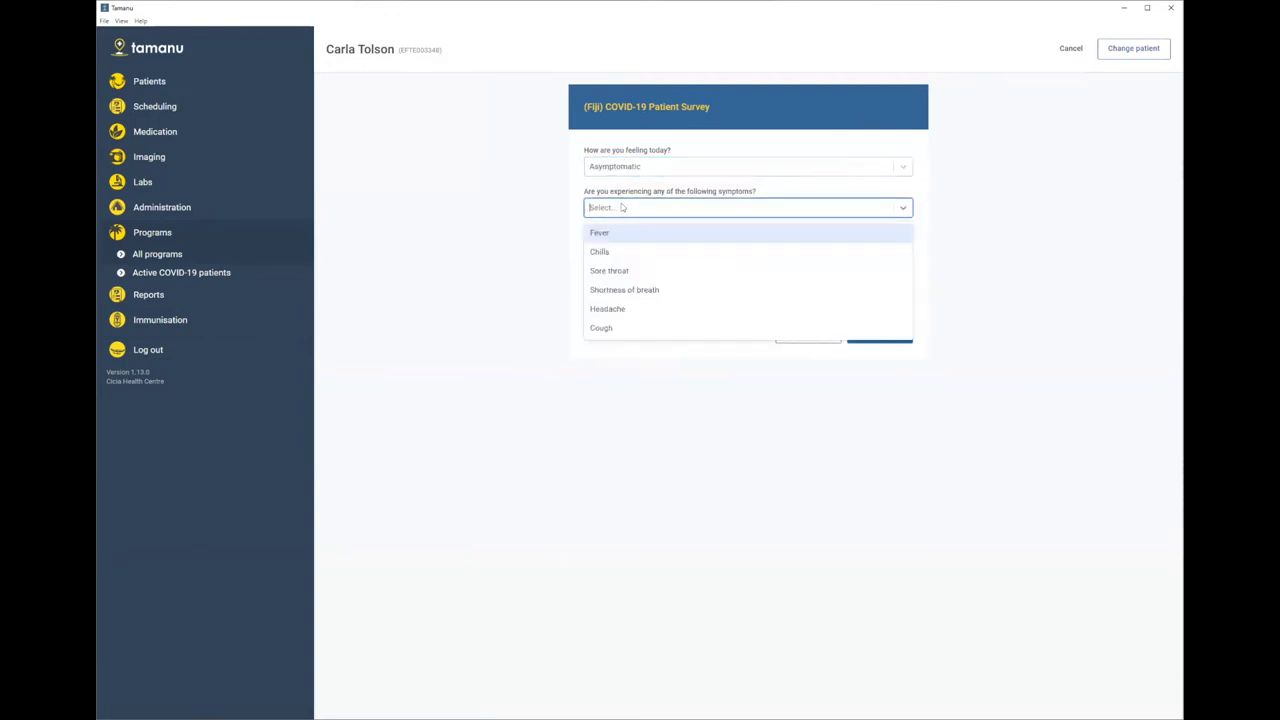
left_click(619, 270)
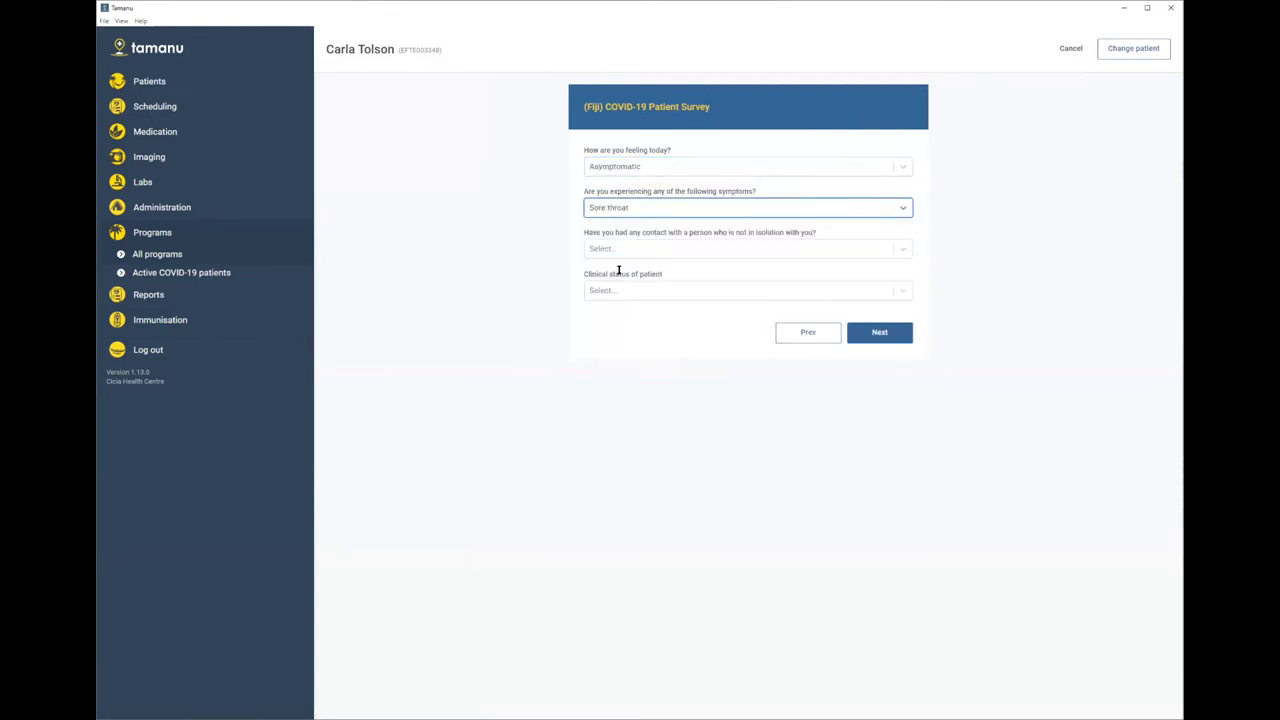
left_click(619, 168)
left_click(612, 208)
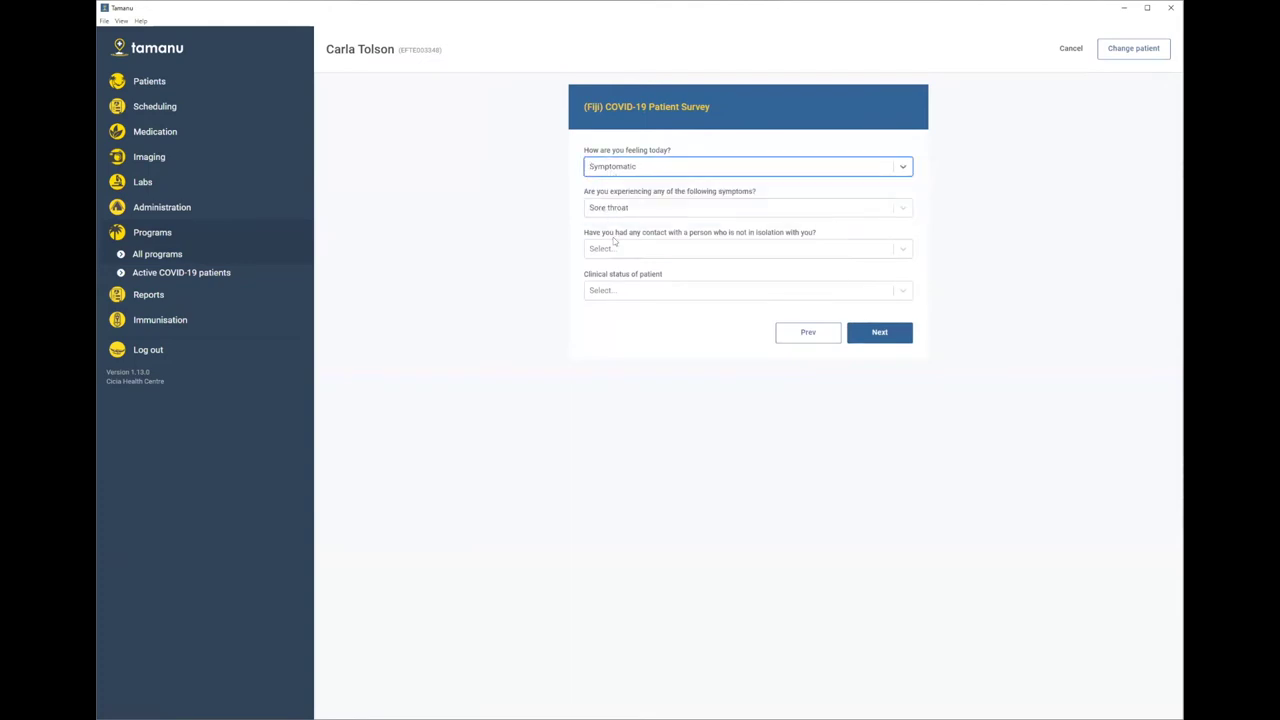
left_click(614, 250)
left_click(605, 291)
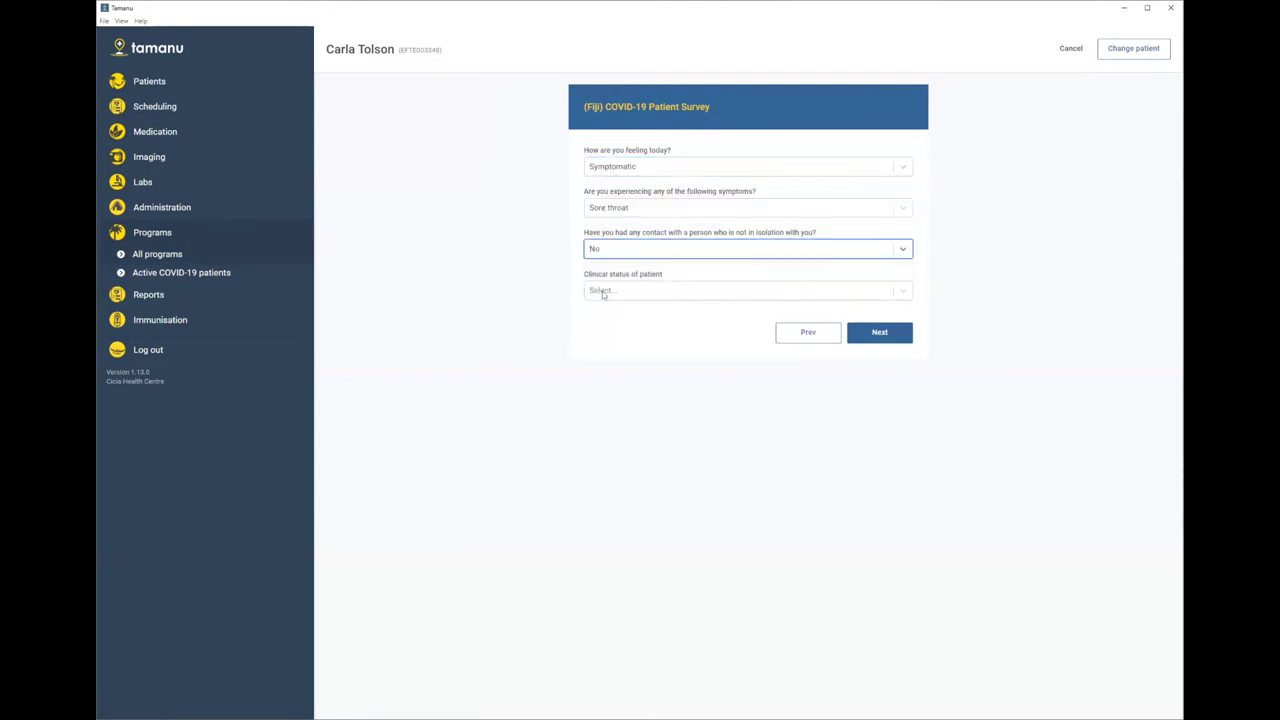
left_click(603, 292)
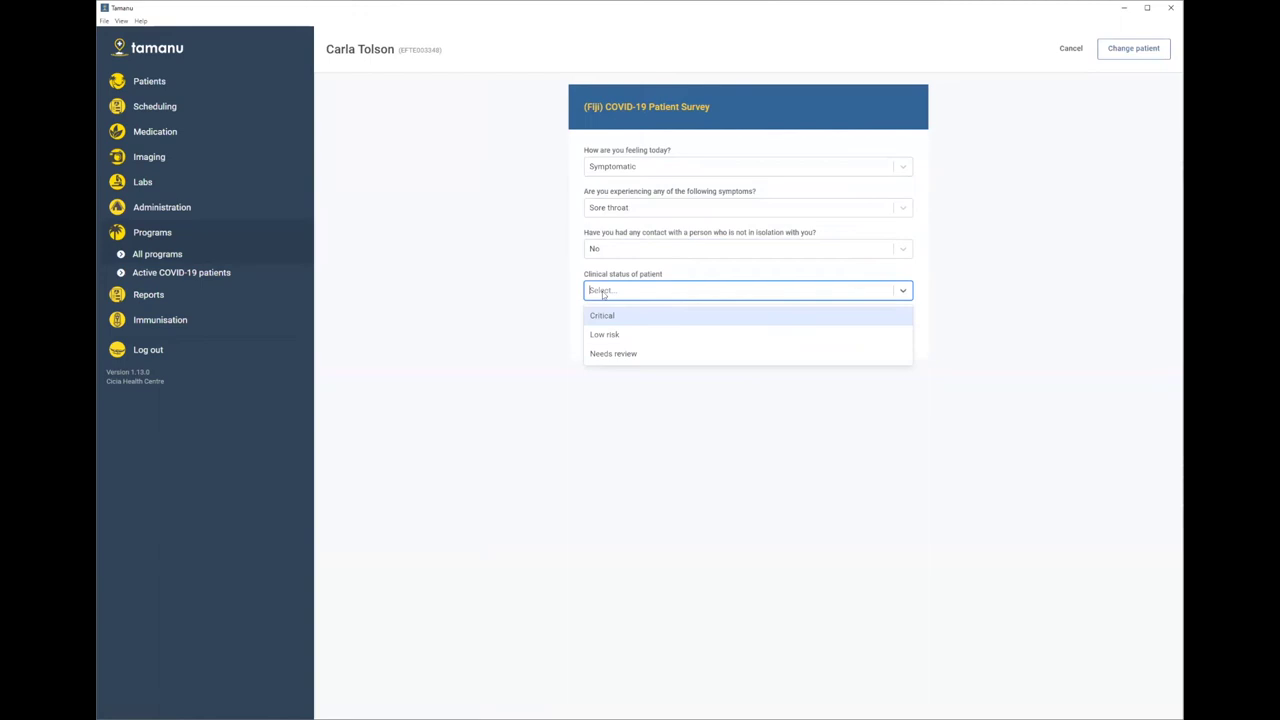
left_click(620, 354)
- Complete the survey and return to the Active COVID-19 patients list
left_click(880, 334)
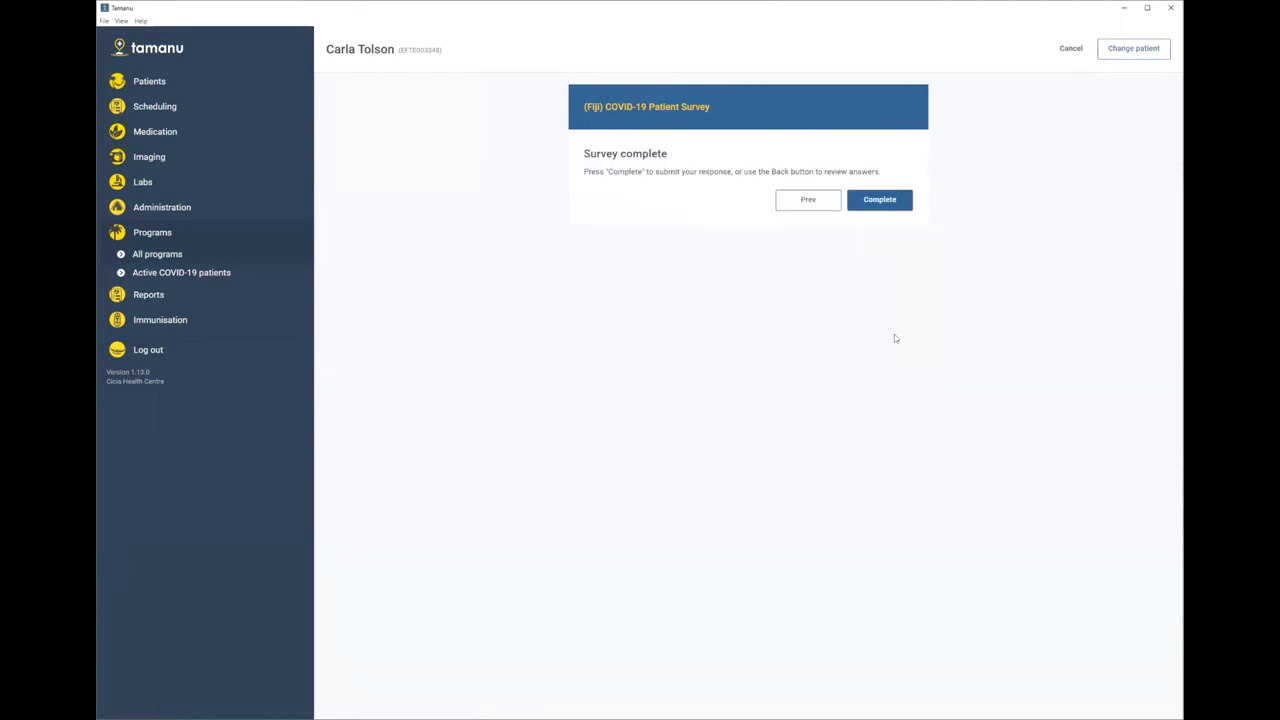
left_click(882, 202)
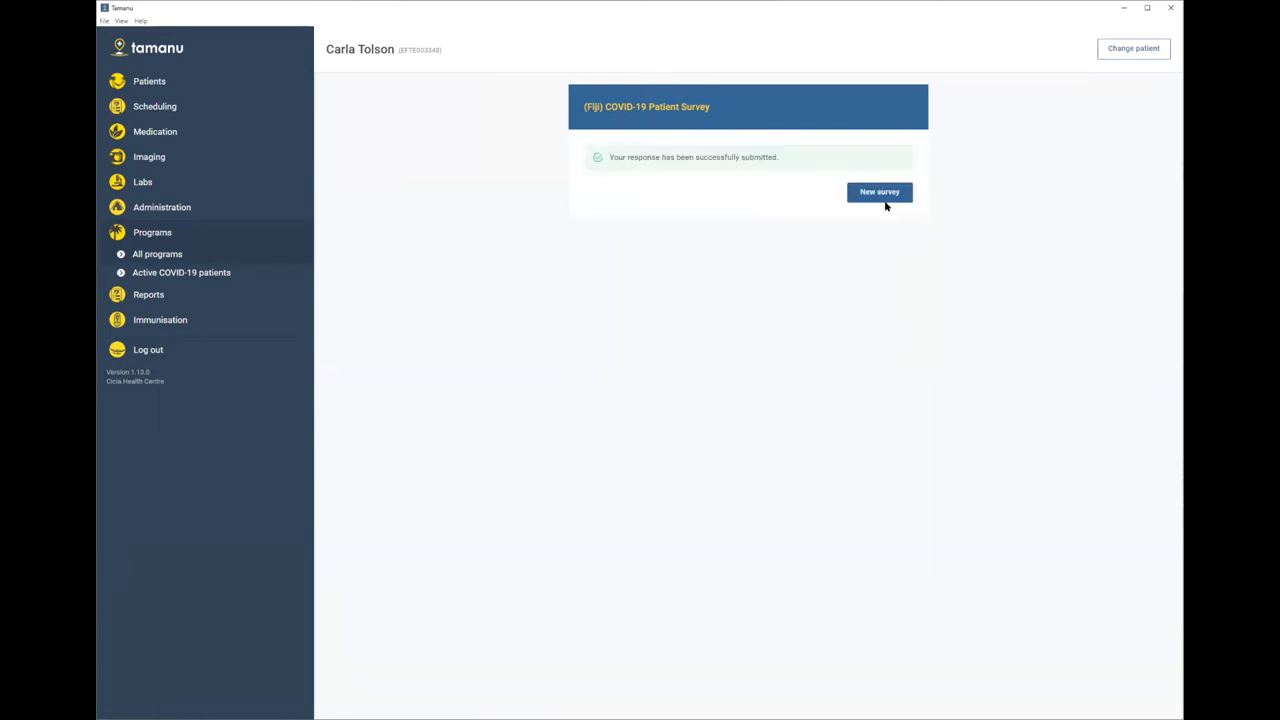
left_click(156, 280)
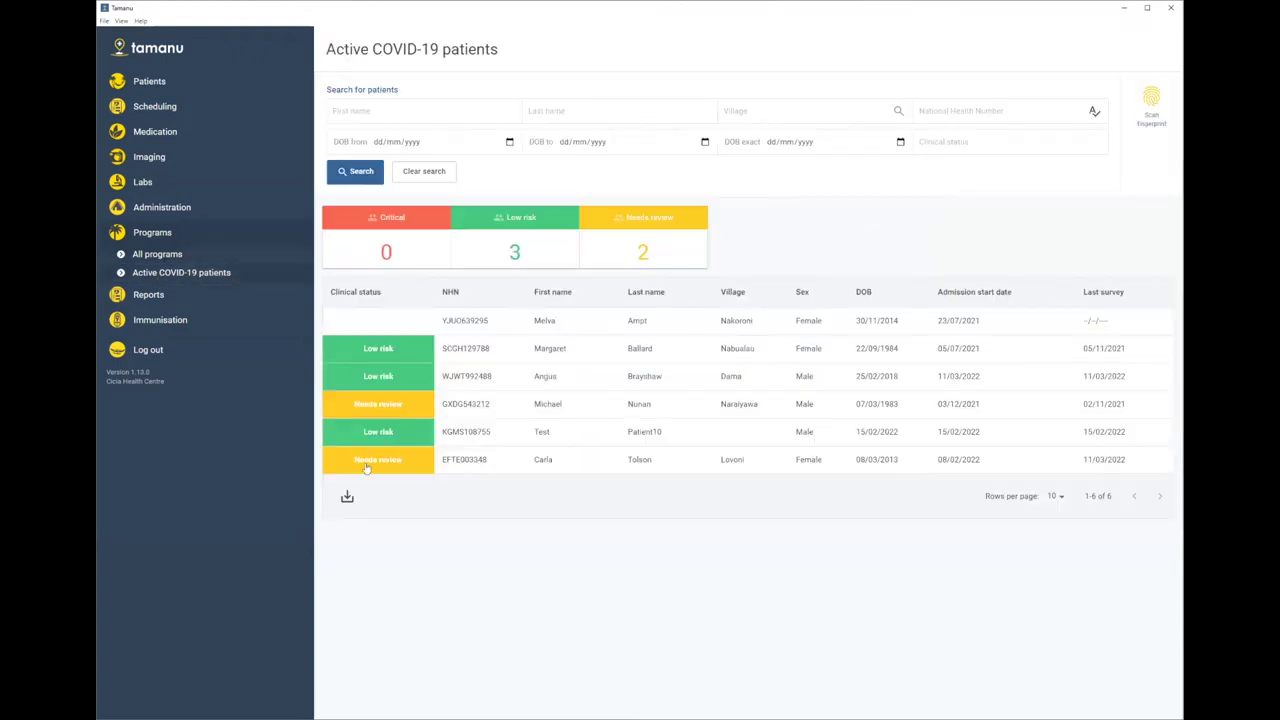
- Enter 'Needs' in the Active COVID-19 patients list's clinical status search field
left_click(965, 145)
type("Nees")
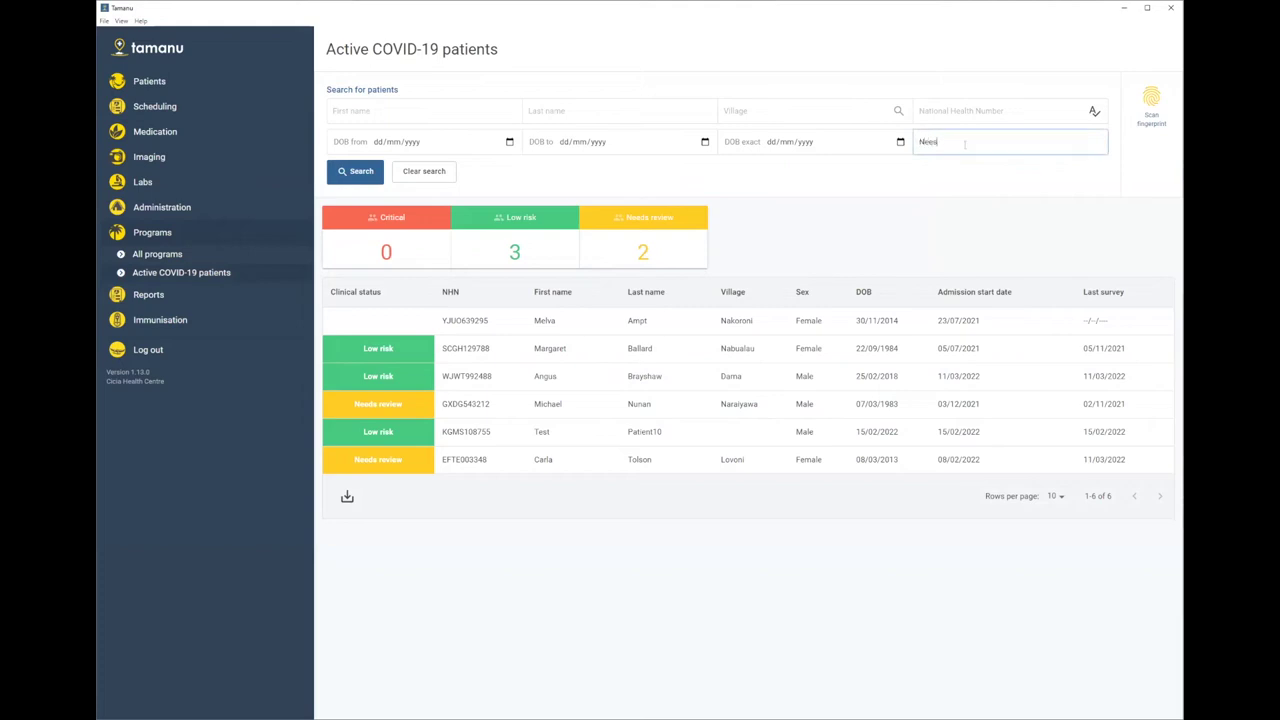
type("eds")
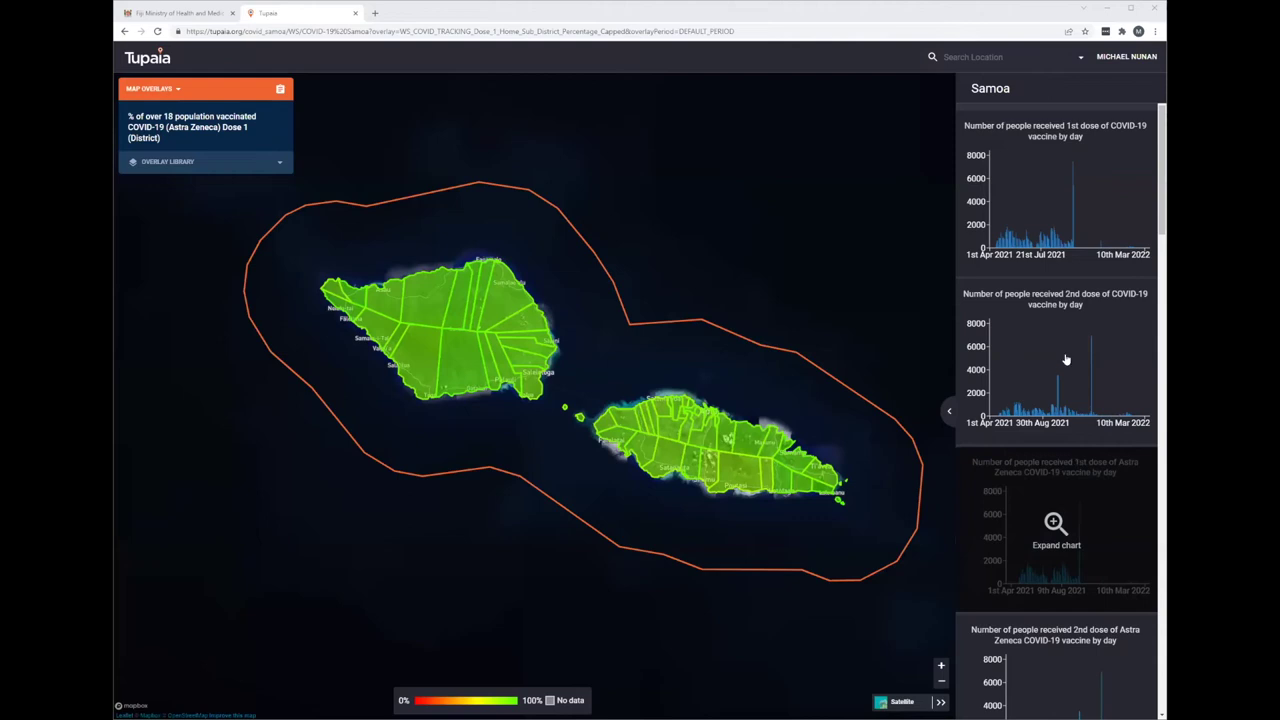
scroll(1066, 360, "up", 1)
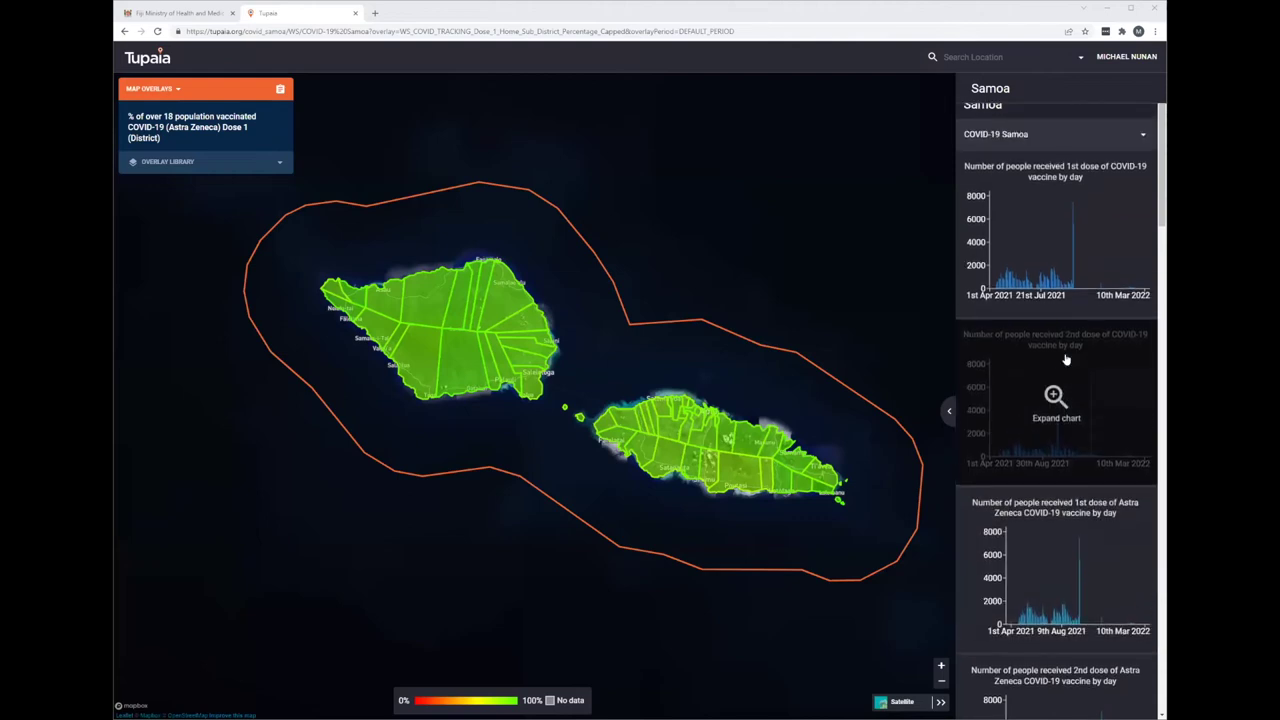
scroll(1066, 360, "up", 2)
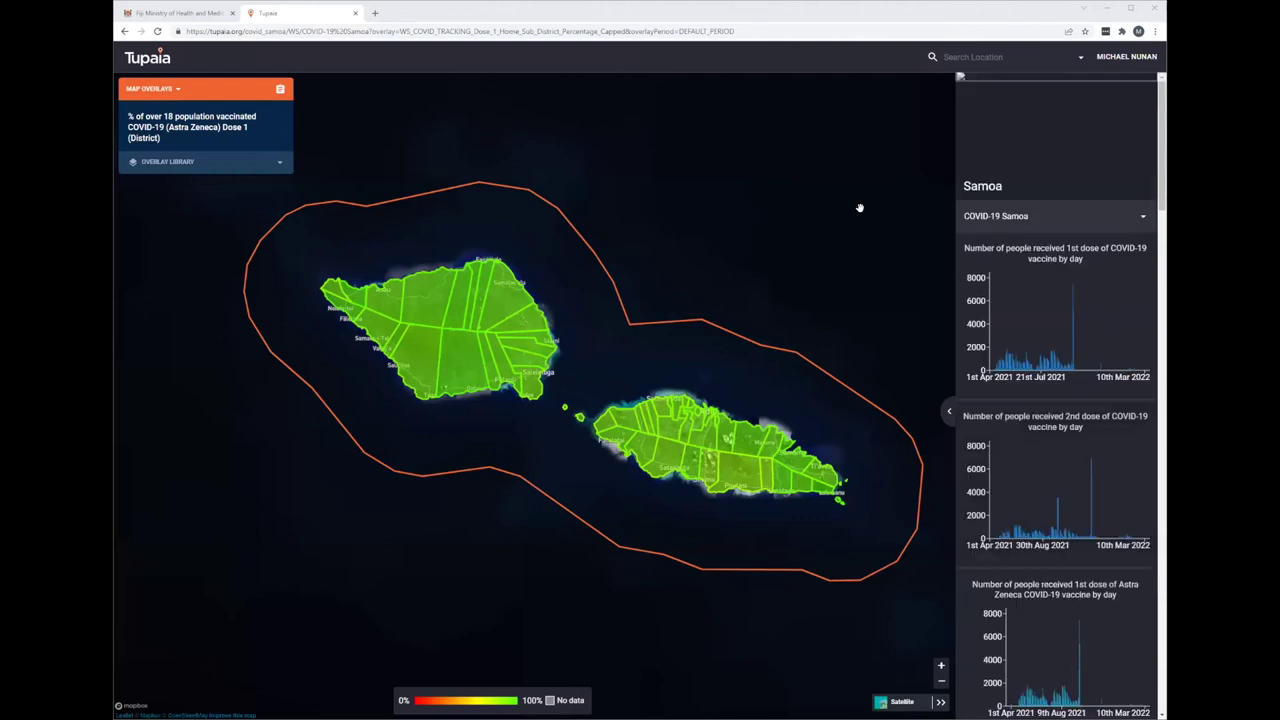
scroll(1050, 452, "down", 3)
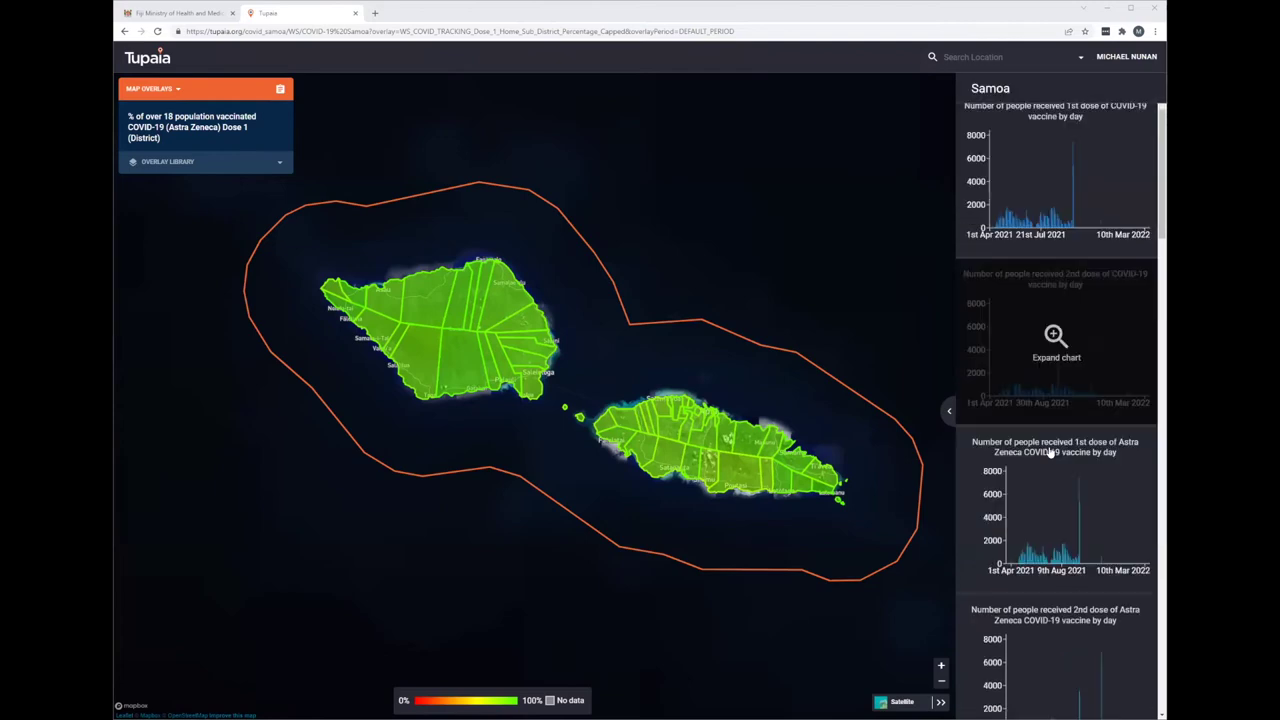
scroll(1050, 452, "down", 3)
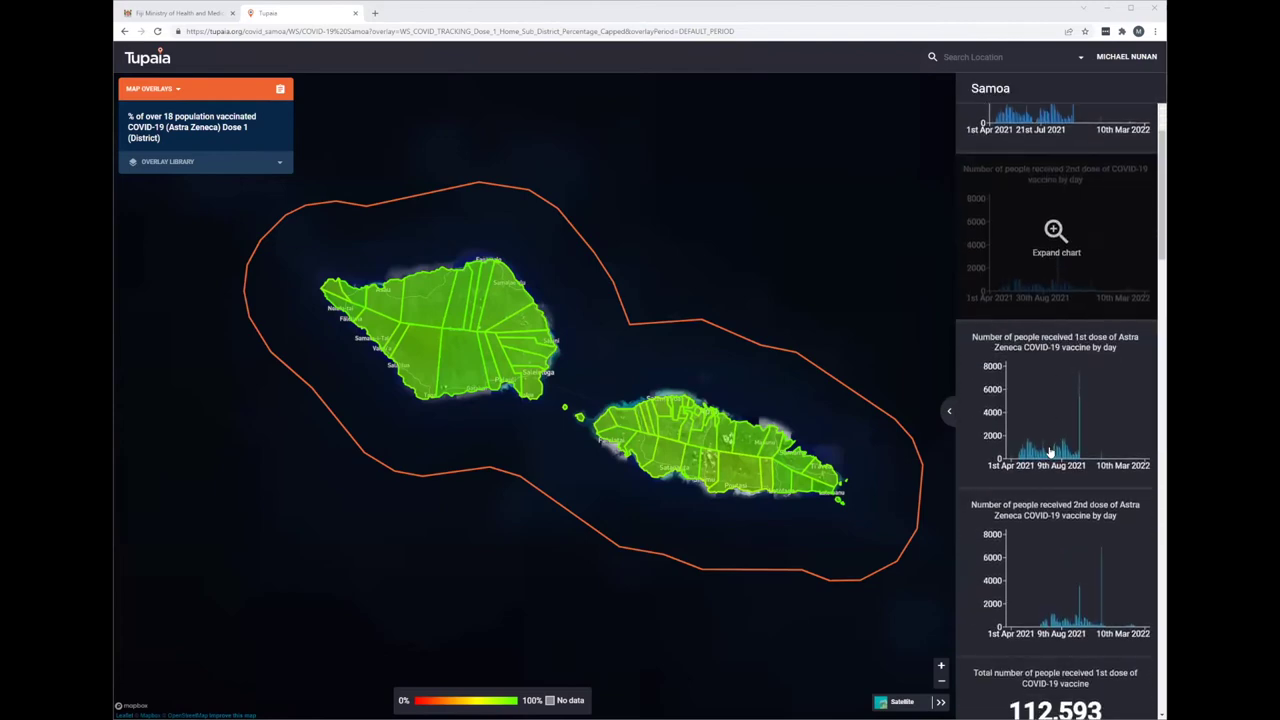
scroll(1050, 452, "down", 3)
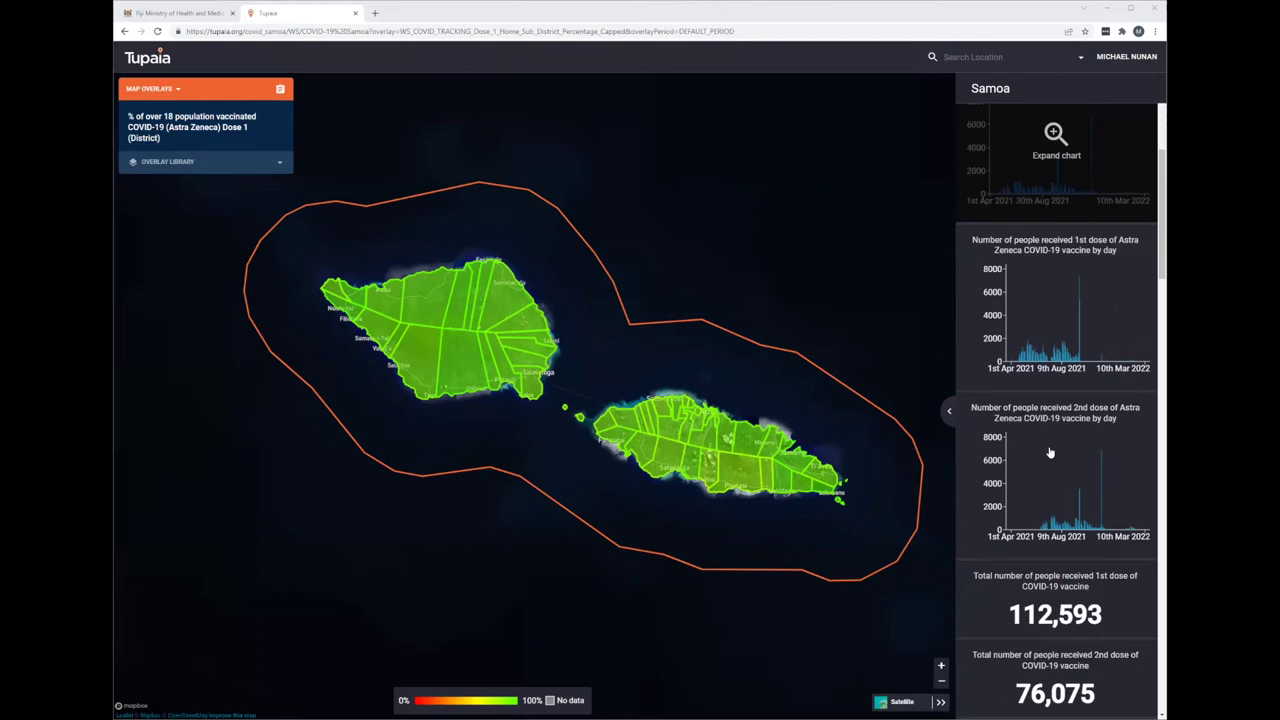
scroll(1050, 452, "up", 7)
scroll(1050, 452, "down", 5)
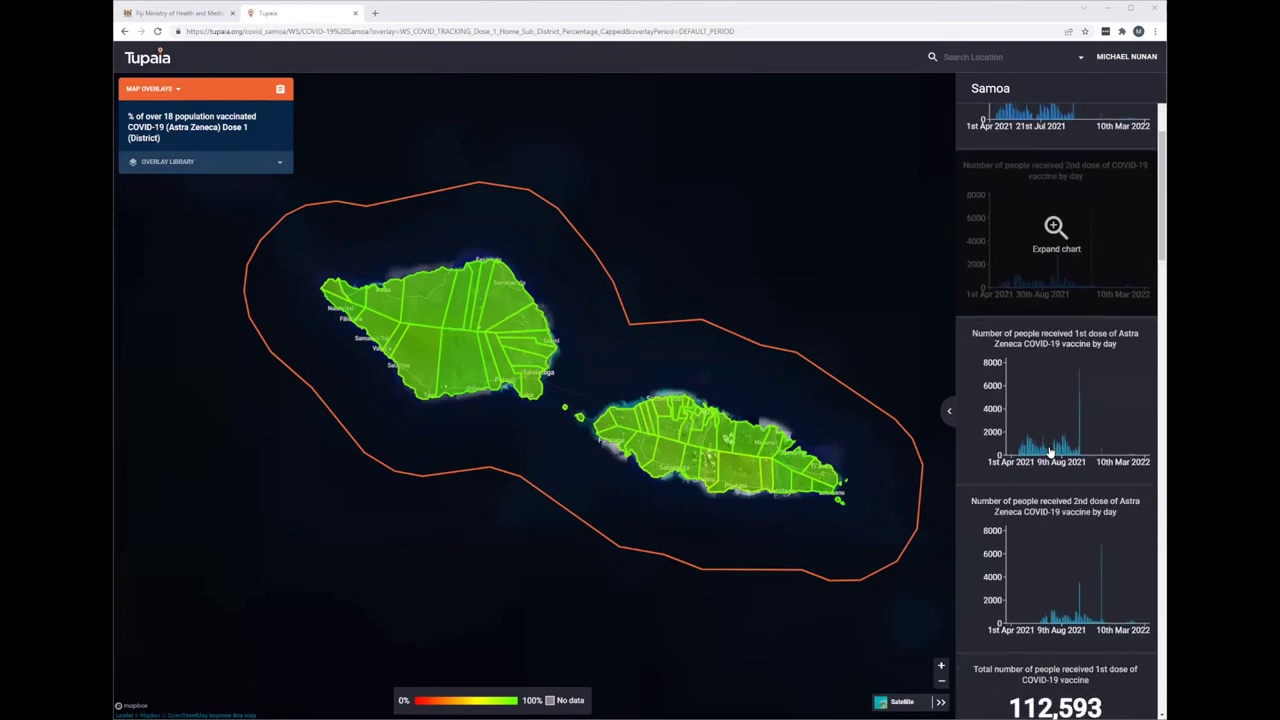
scroll(1050, 452, "up", 5)
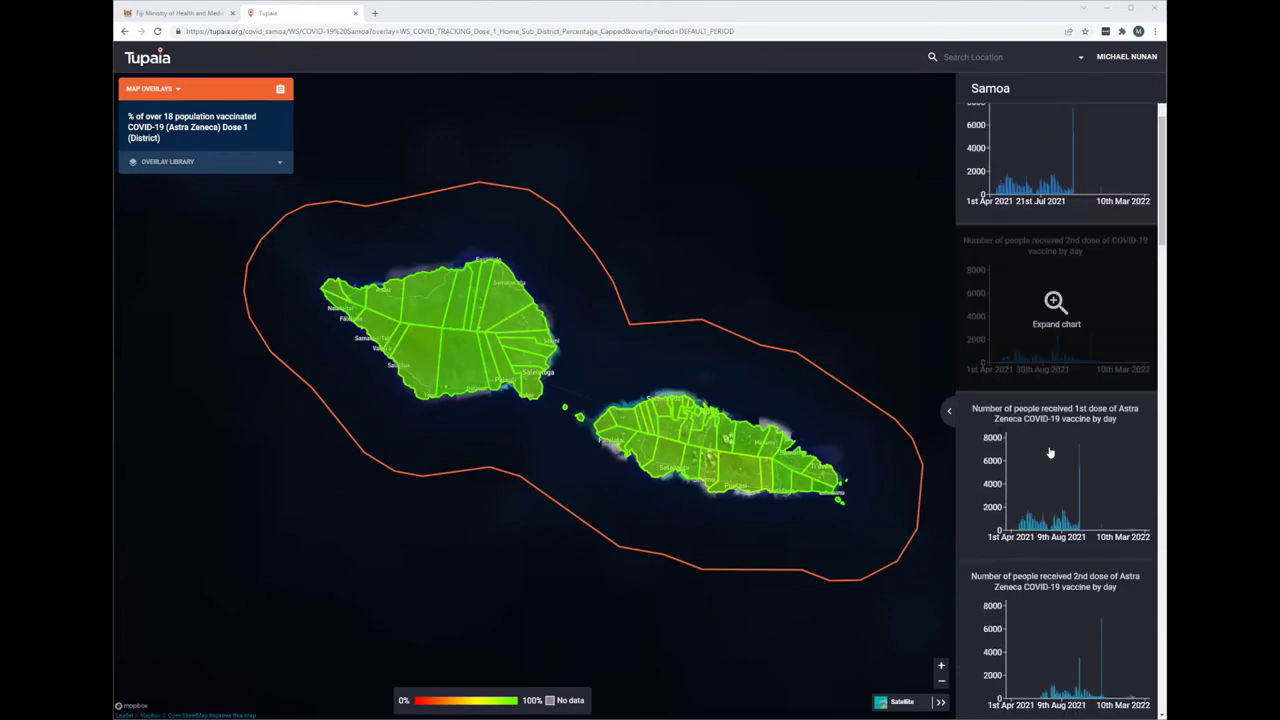
- Try the Dose 1 and Dose 2 (Village) overlays, keep Dose 2 (District), and focus Faasaleleaga 3
left_click(281, 166)
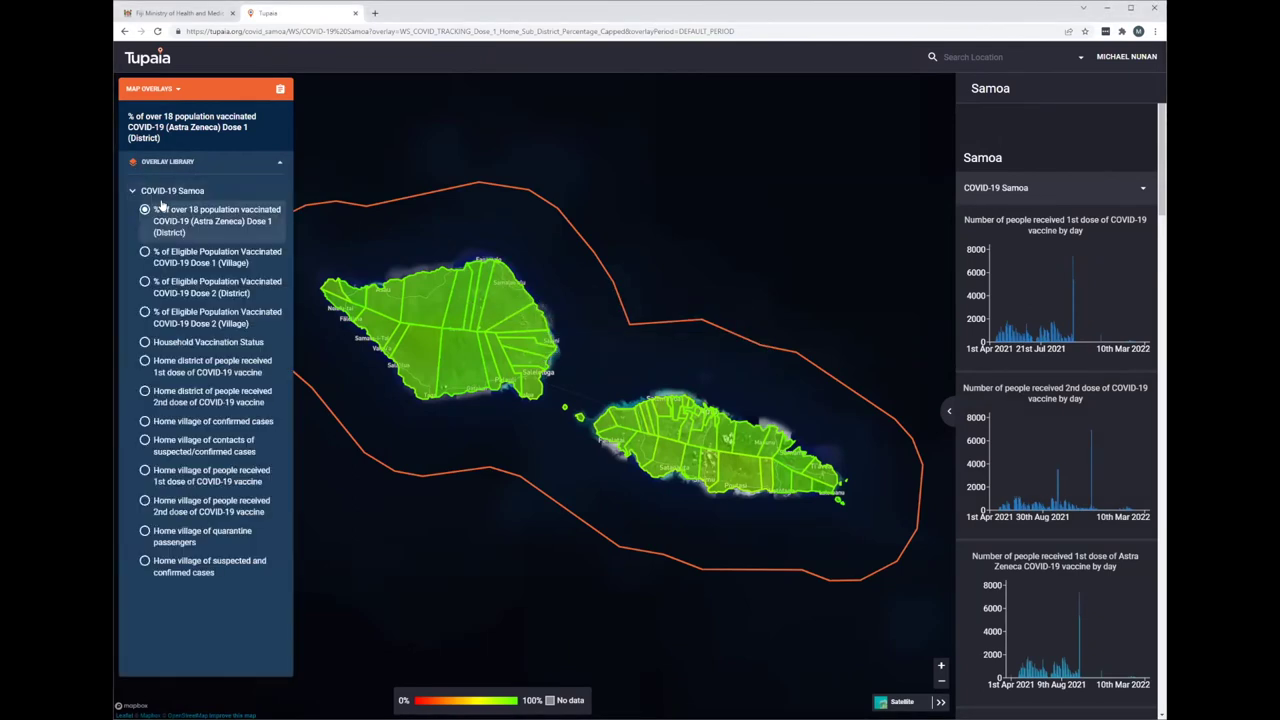
left_click(148, 252)
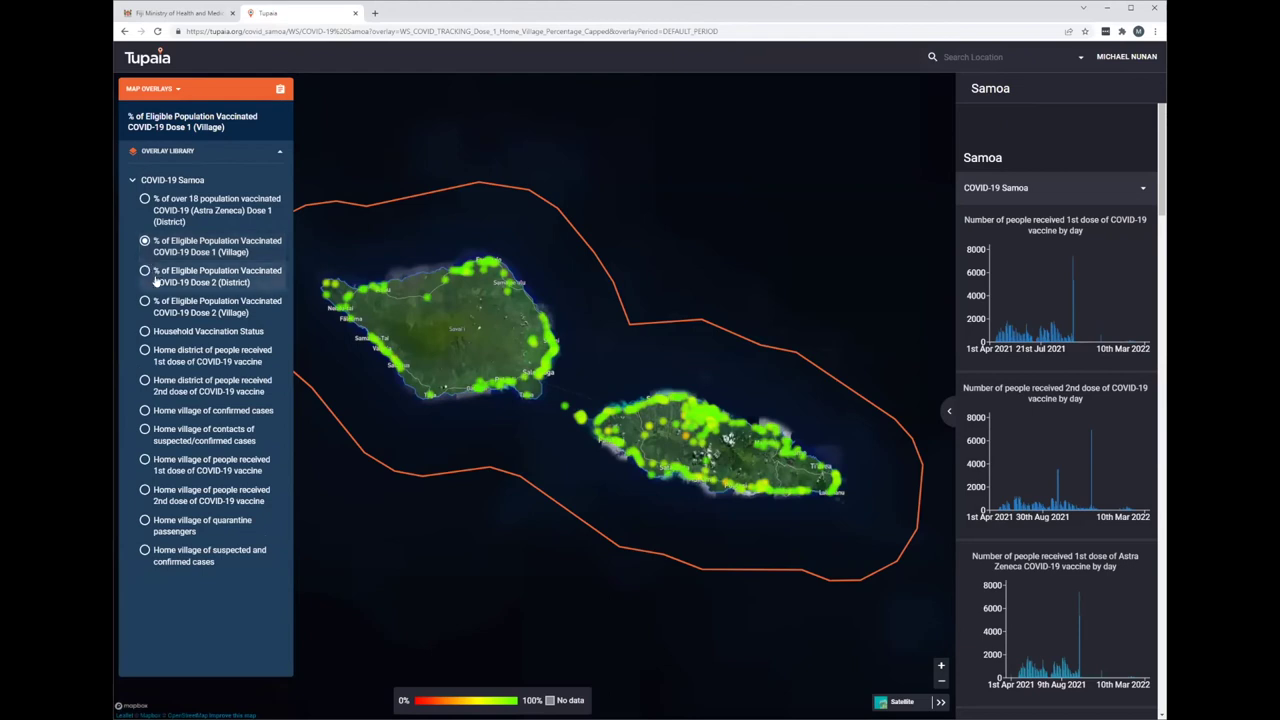
left_click(155, 281)
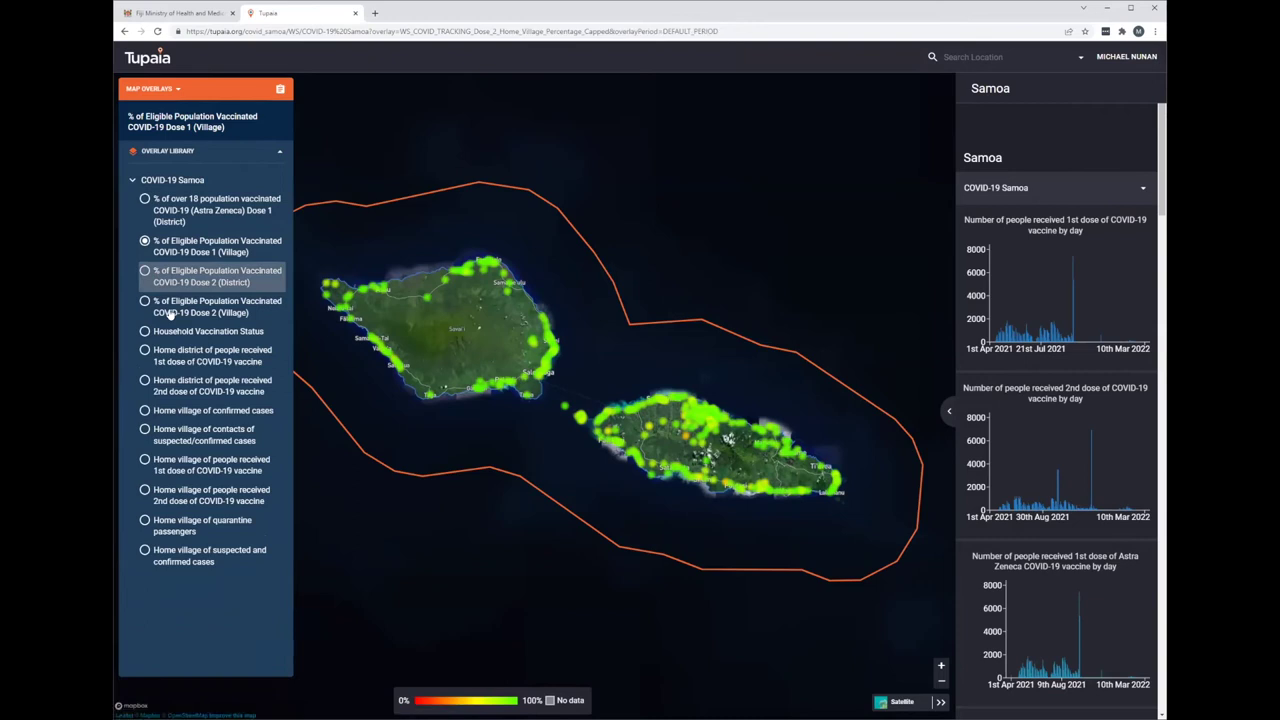
left_click(170, 310)
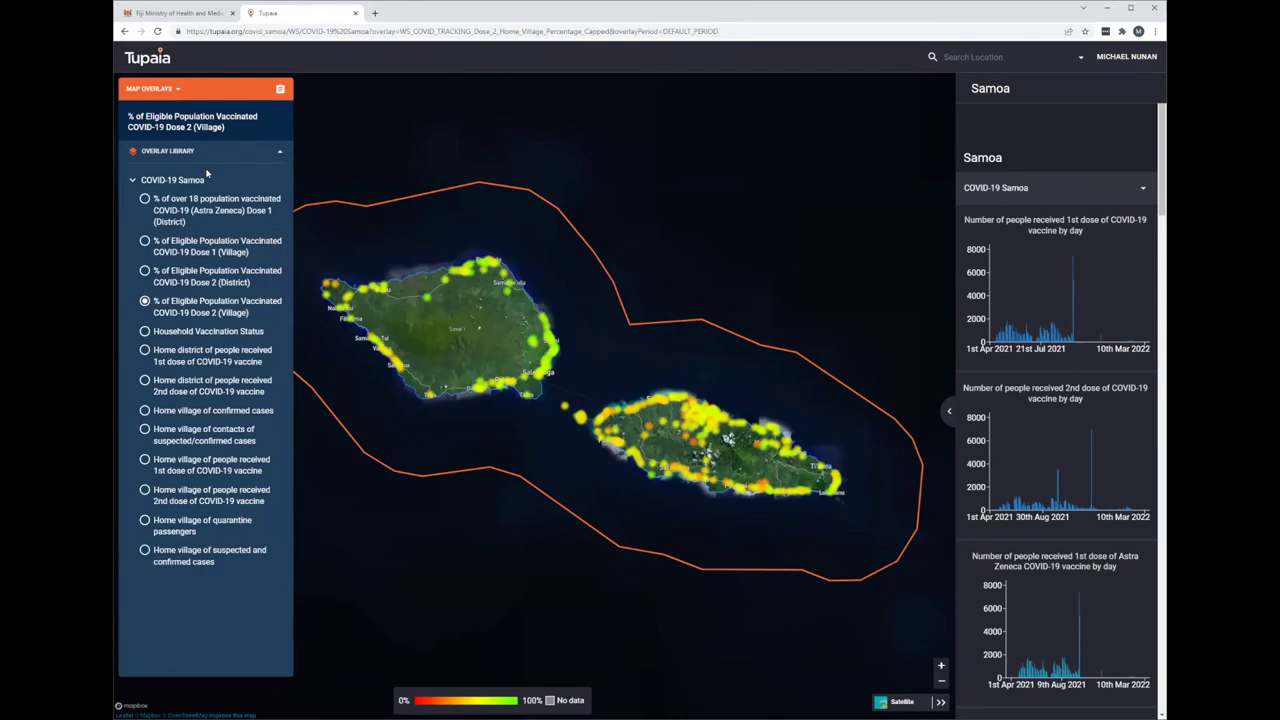
left_click(181, 281)
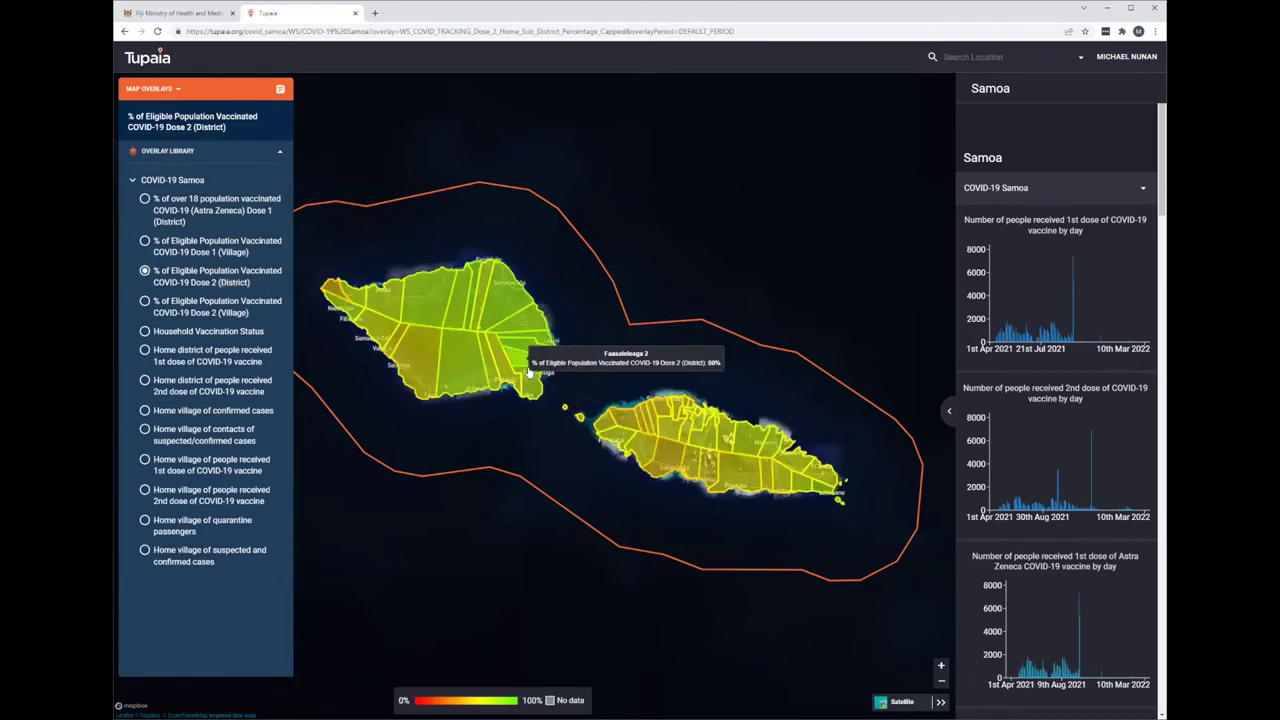
left_click(530, 348)
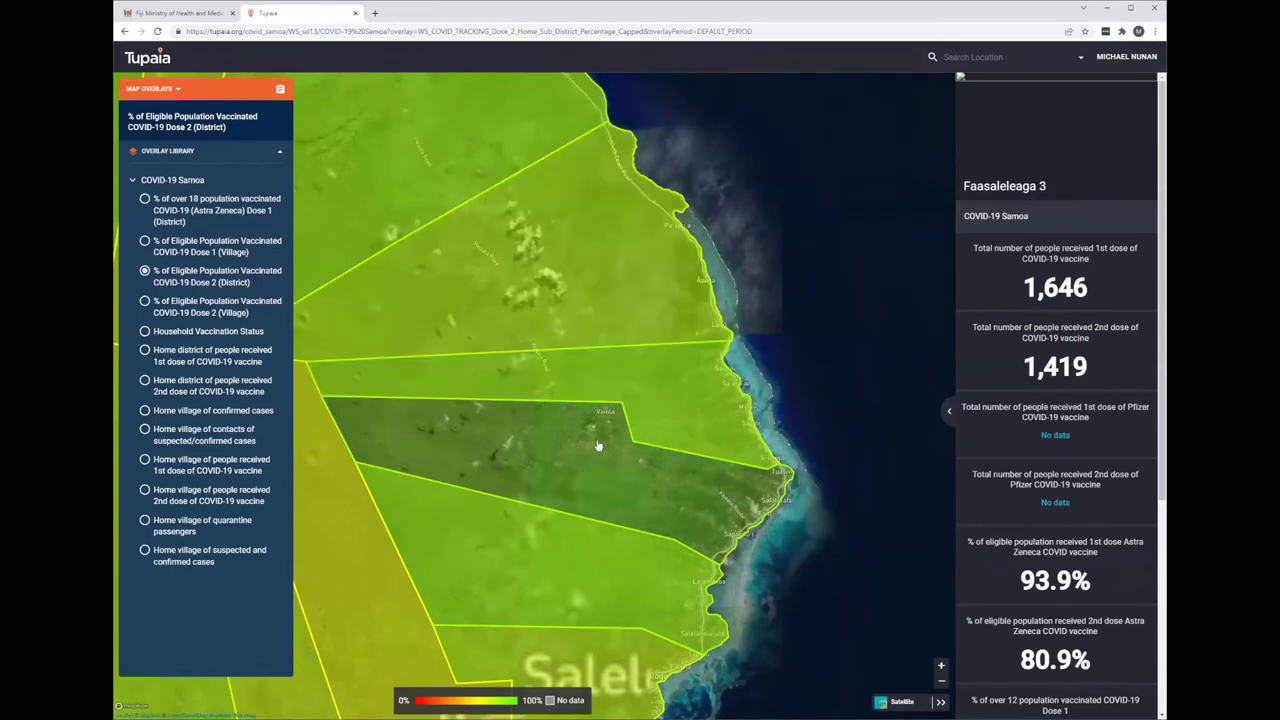
- Review Faasaleleaga 3's statistics, then show the Household Vaccination Status overlay
scroll(1055, 572, "down", 2)
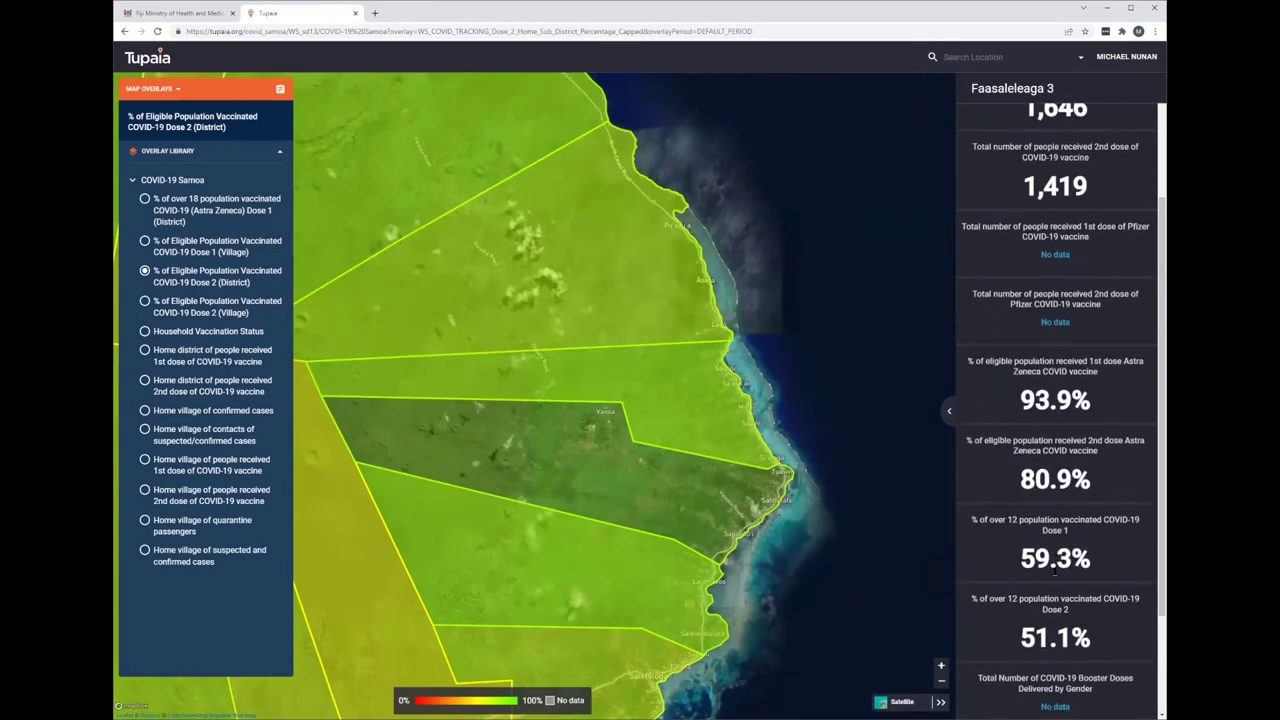
scroll(1055, 572, "down", 2)
scroll(1055, 572, "up", 2)
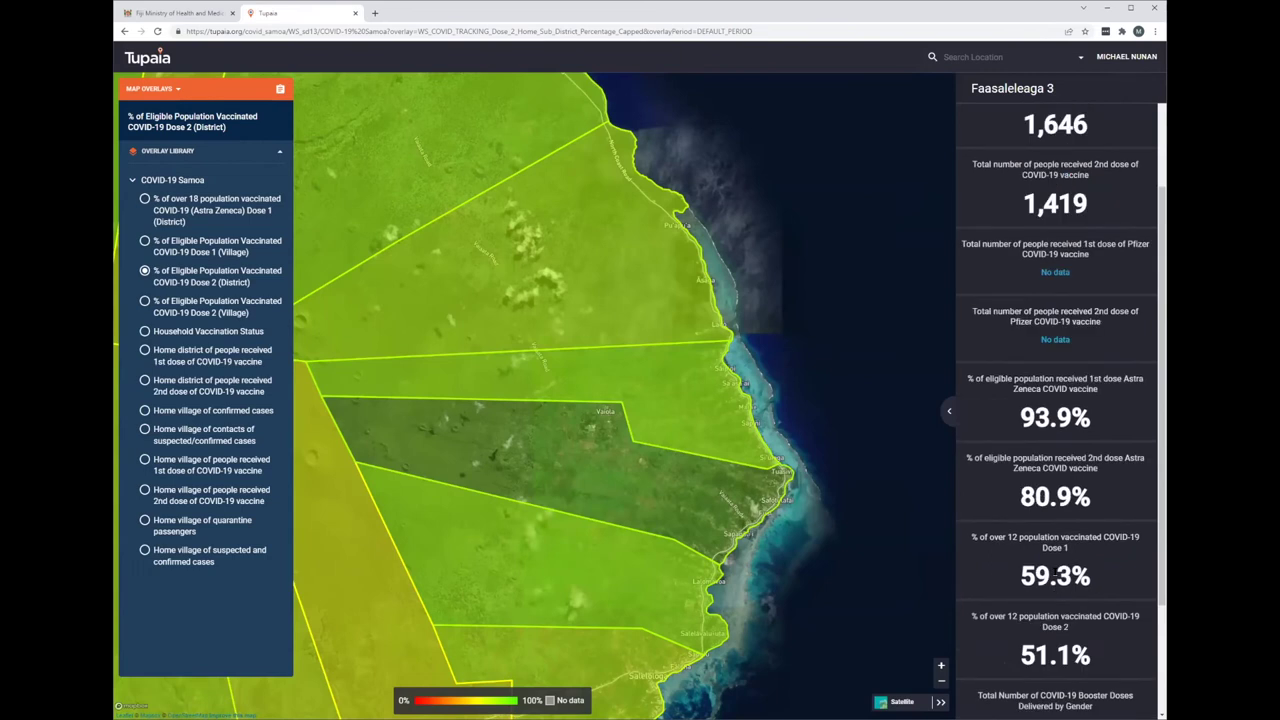
scroll(1090, 372, "up", 3)
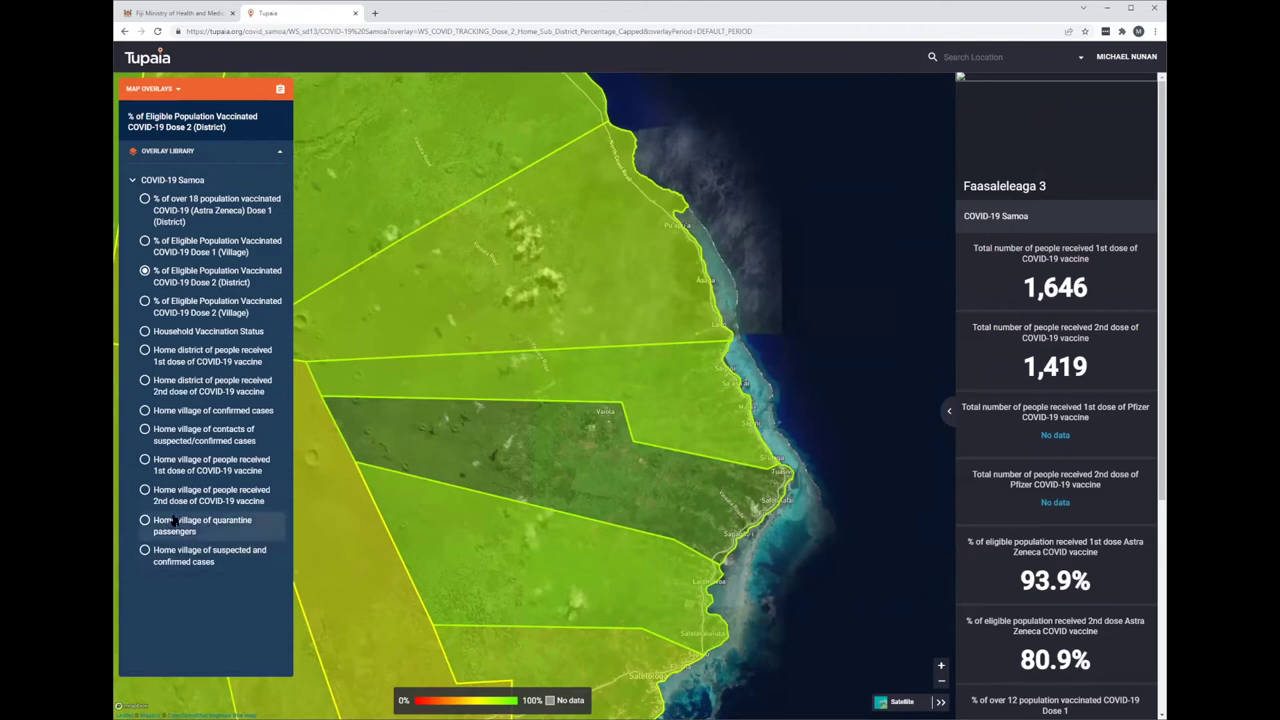
left_click(180, 331)
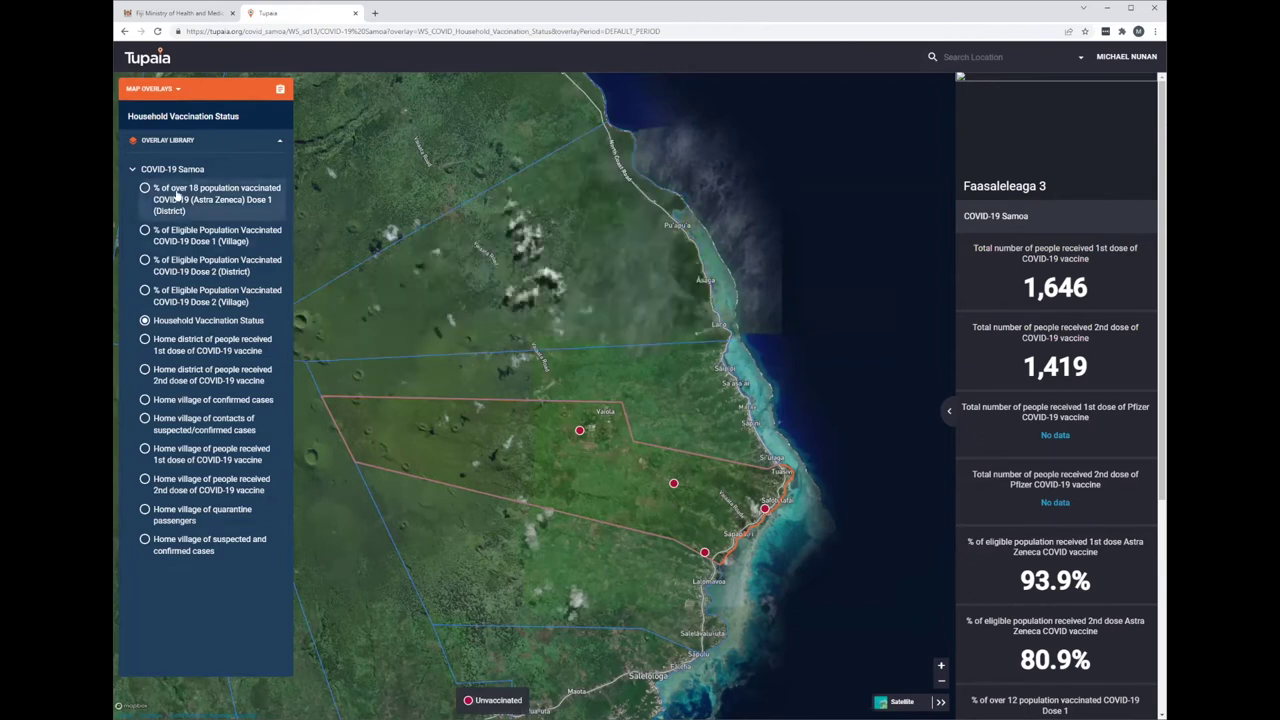
- Switch to the over-18 Astra Zeneca Dose 1 overlay and check its per-district table
left_click(177, 196)
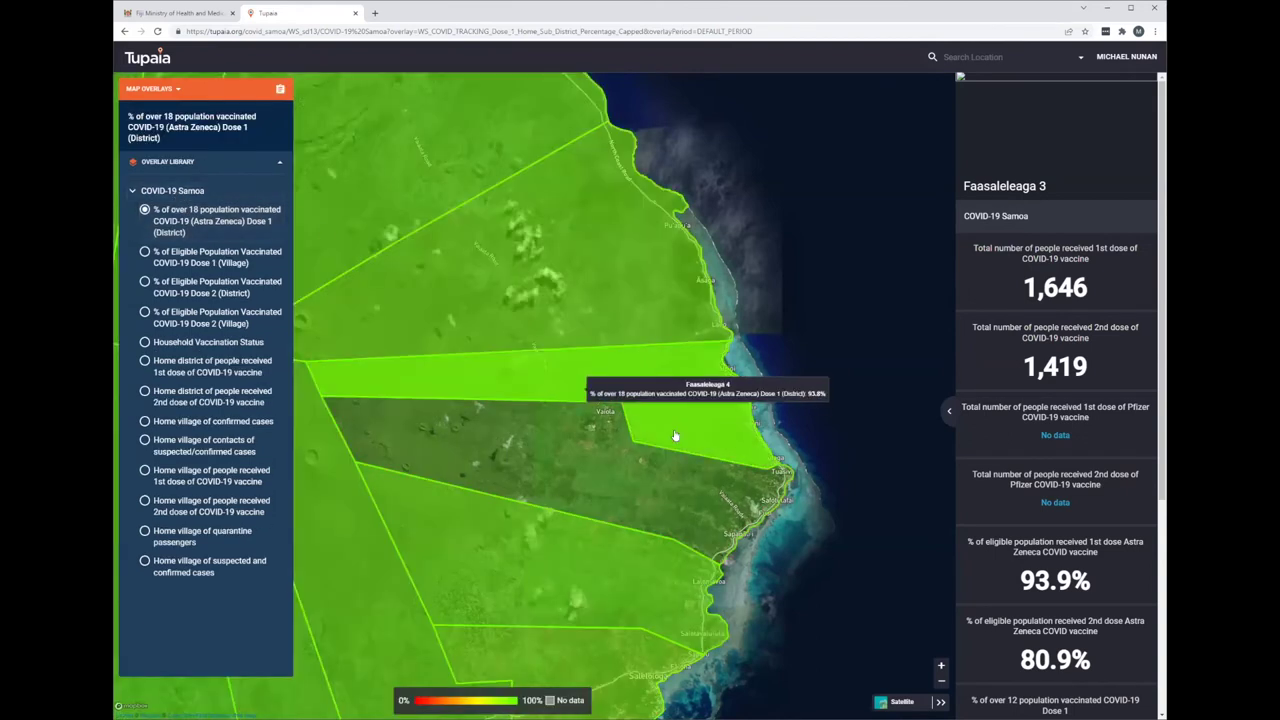
left_click(280, 89)
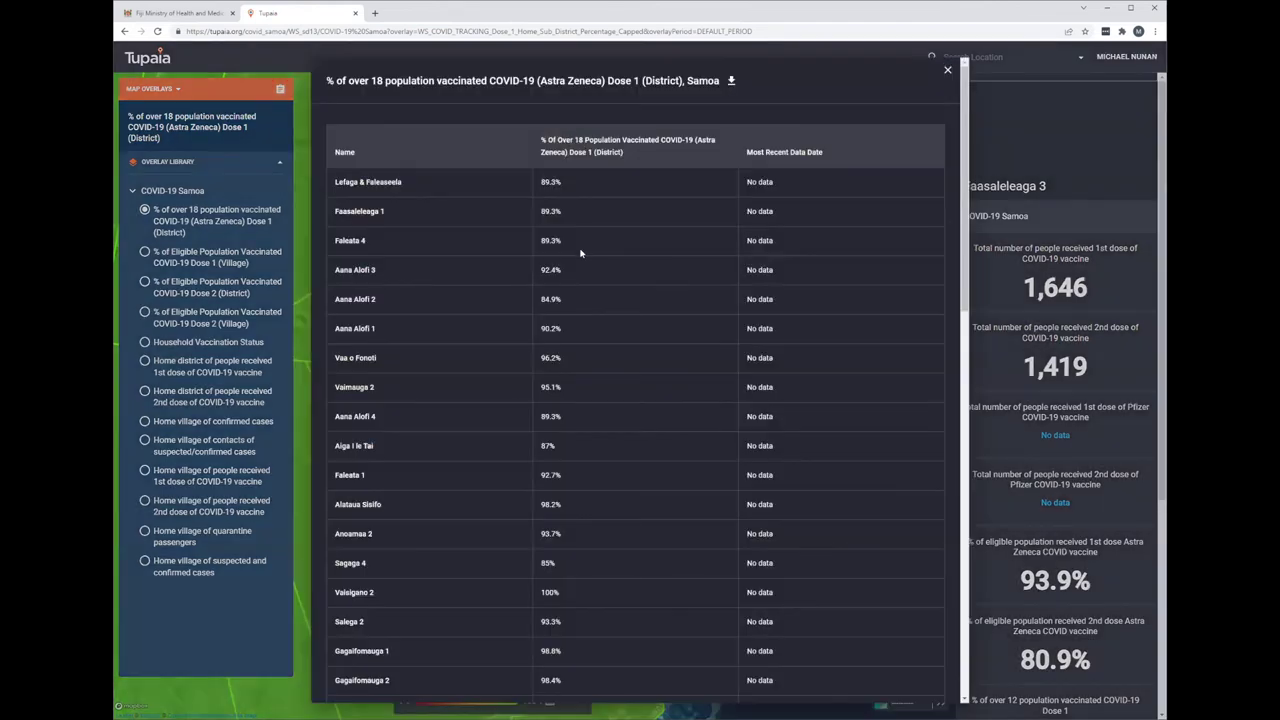
left_click(944, 71)
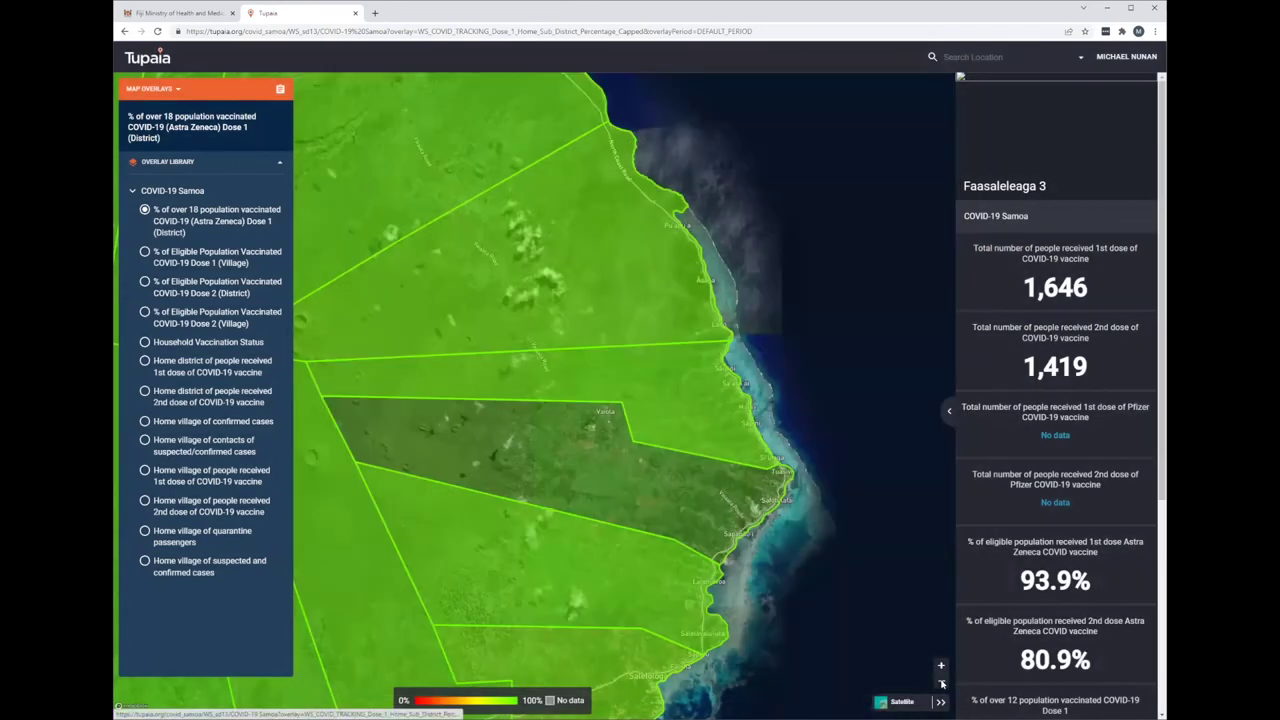
- Zoom out to Savaii, review and download its district vaccination table, then close it
left_click(941, 684)
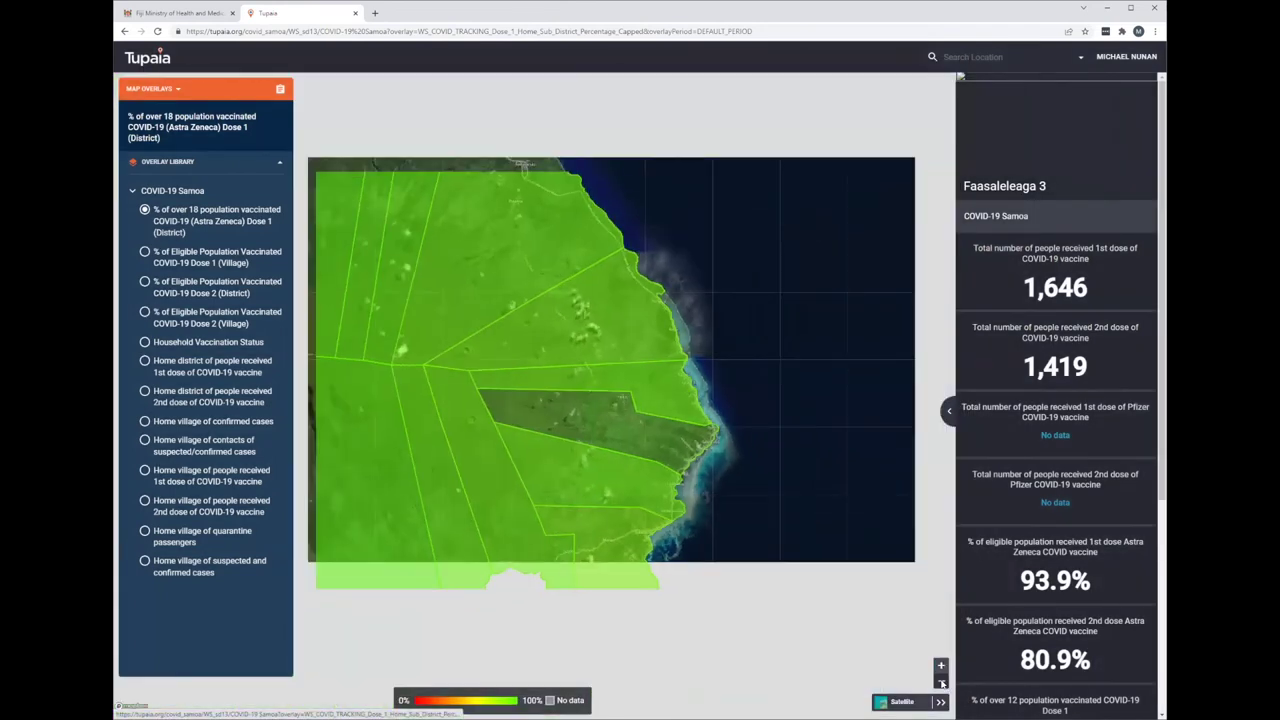
left_click(941, 684)
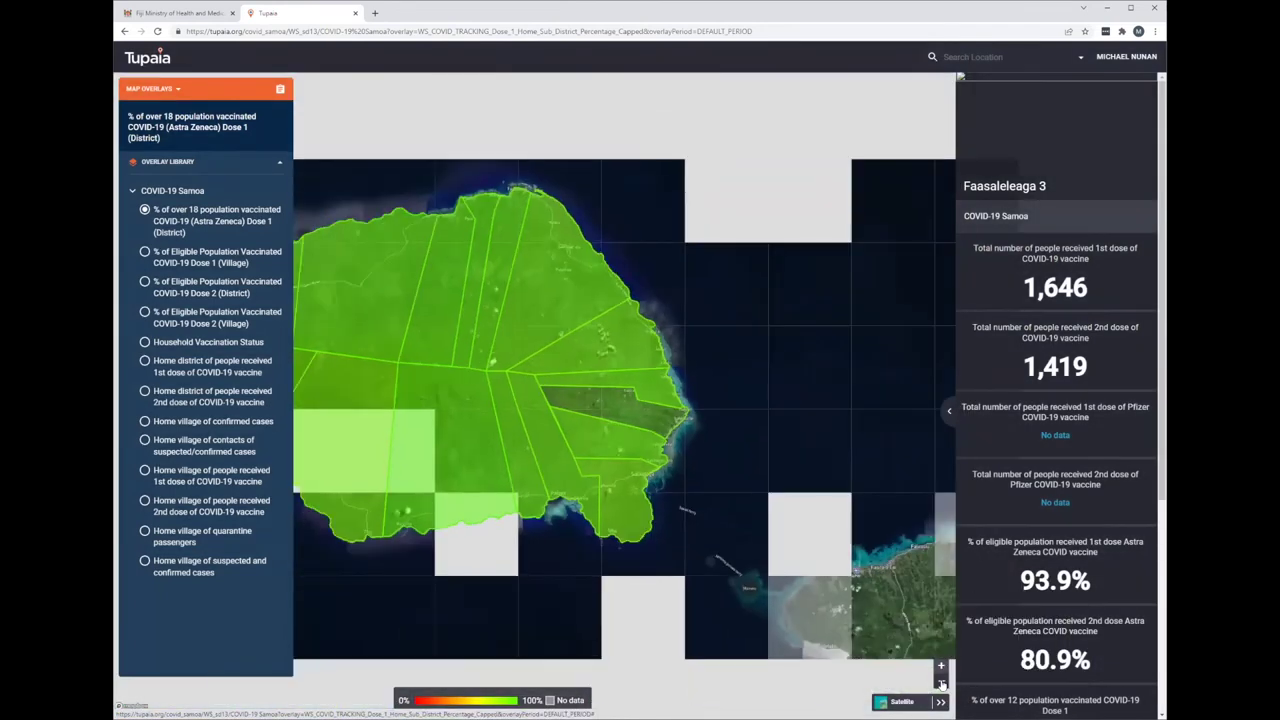
left_click(424, 287)
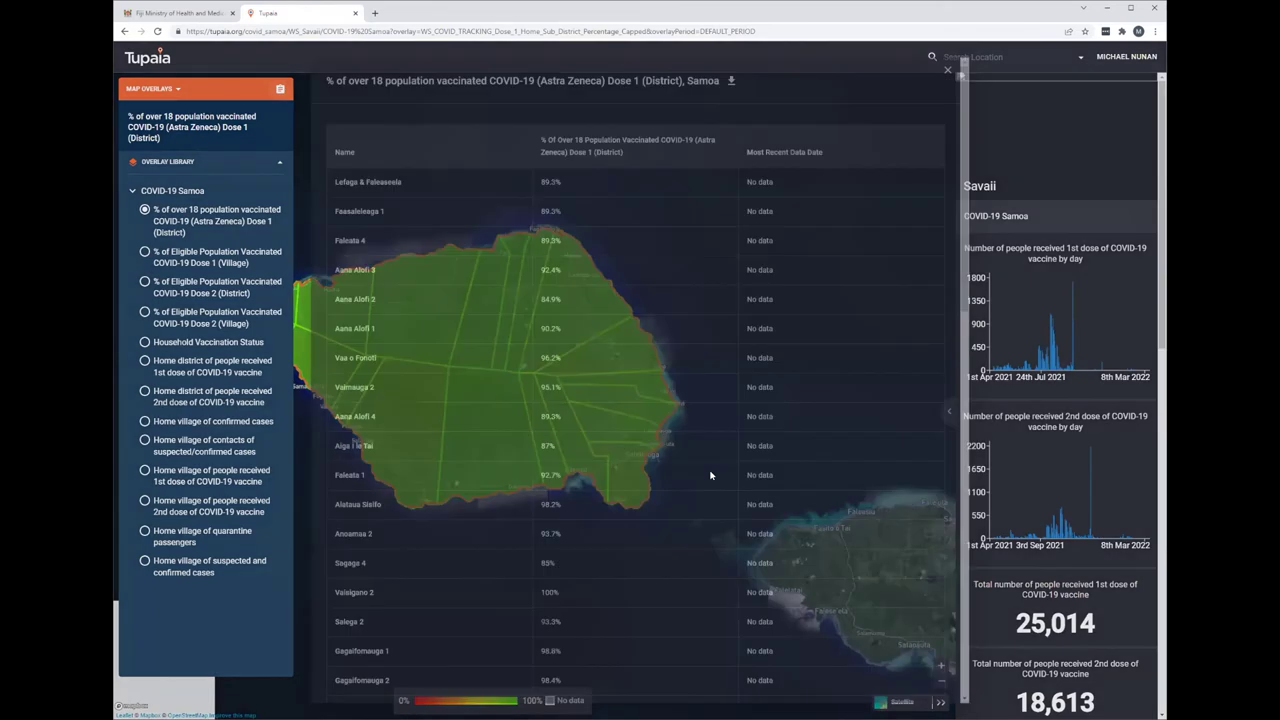
scroll(440, 230, "down", 1)
scroll(380, 181, "up", 1)
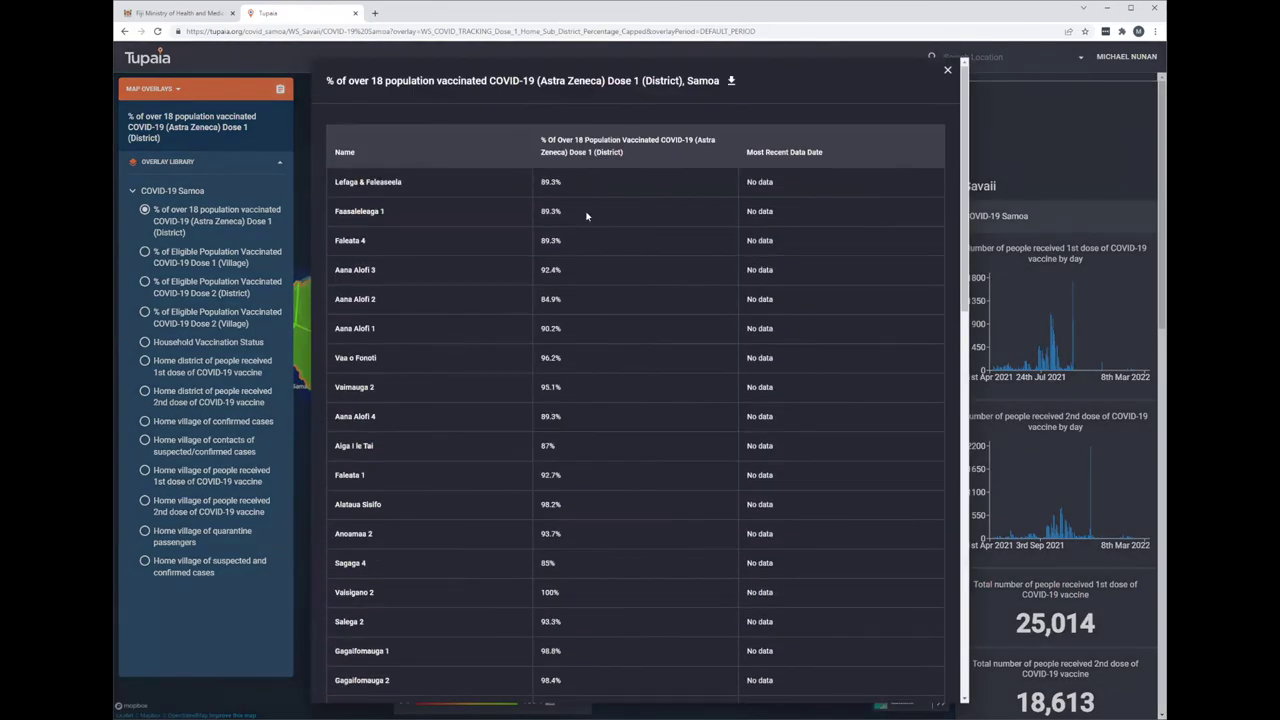
scroll(614, 494, "down", 1)
scroll(614, 494, "up", 1)
left_click(732, 83)
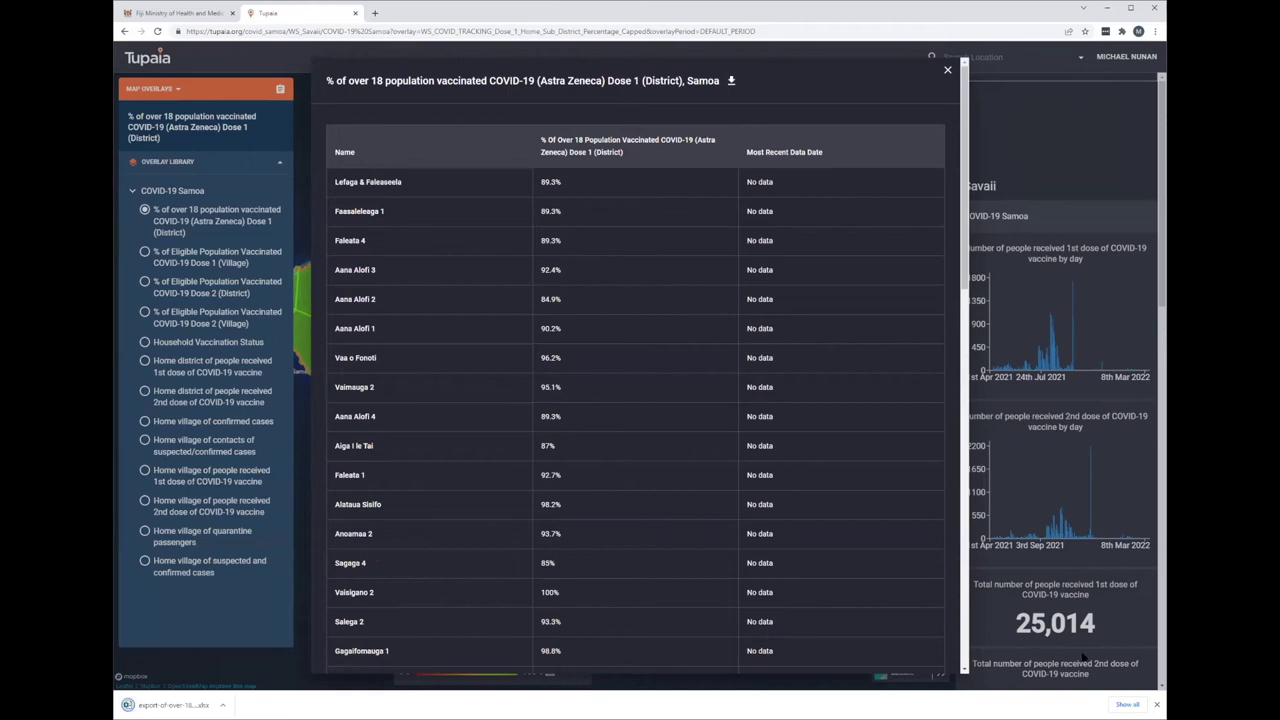
left_click(946, 70)
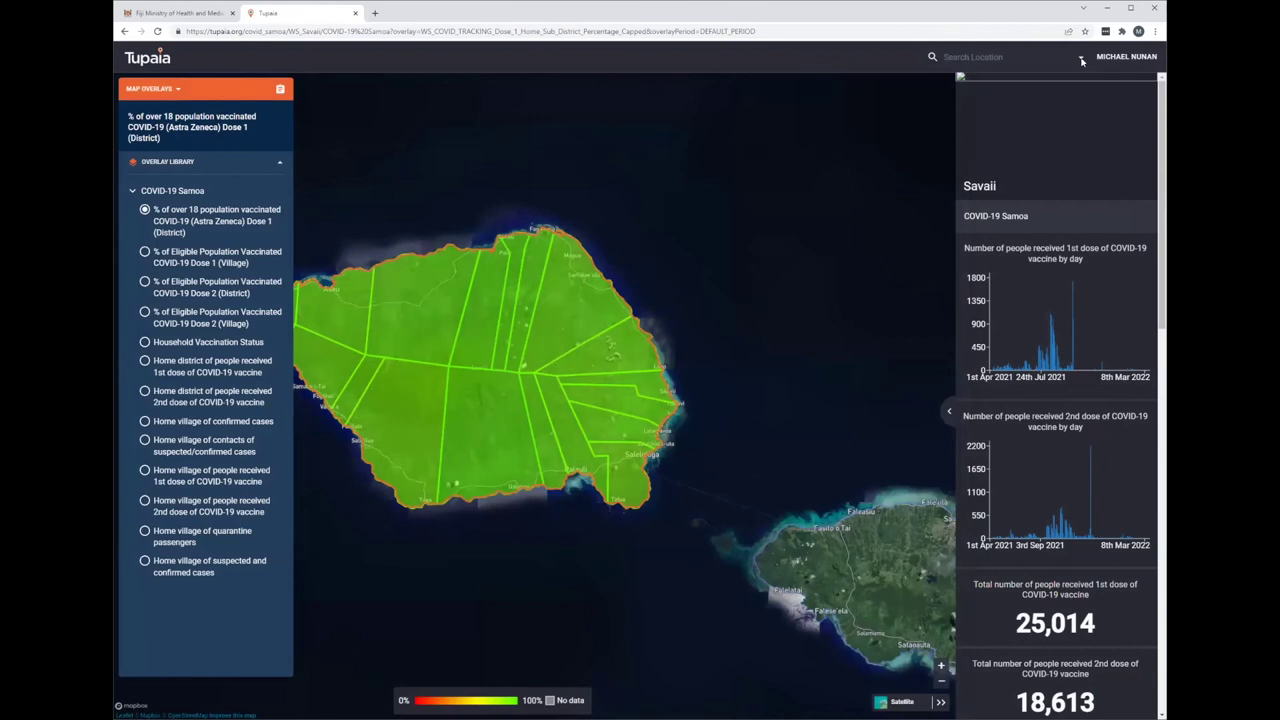
- Show the whole of Samoa with the Dose 2 (District) overlay
left_click(1000, 57)
left_click(975, 84)
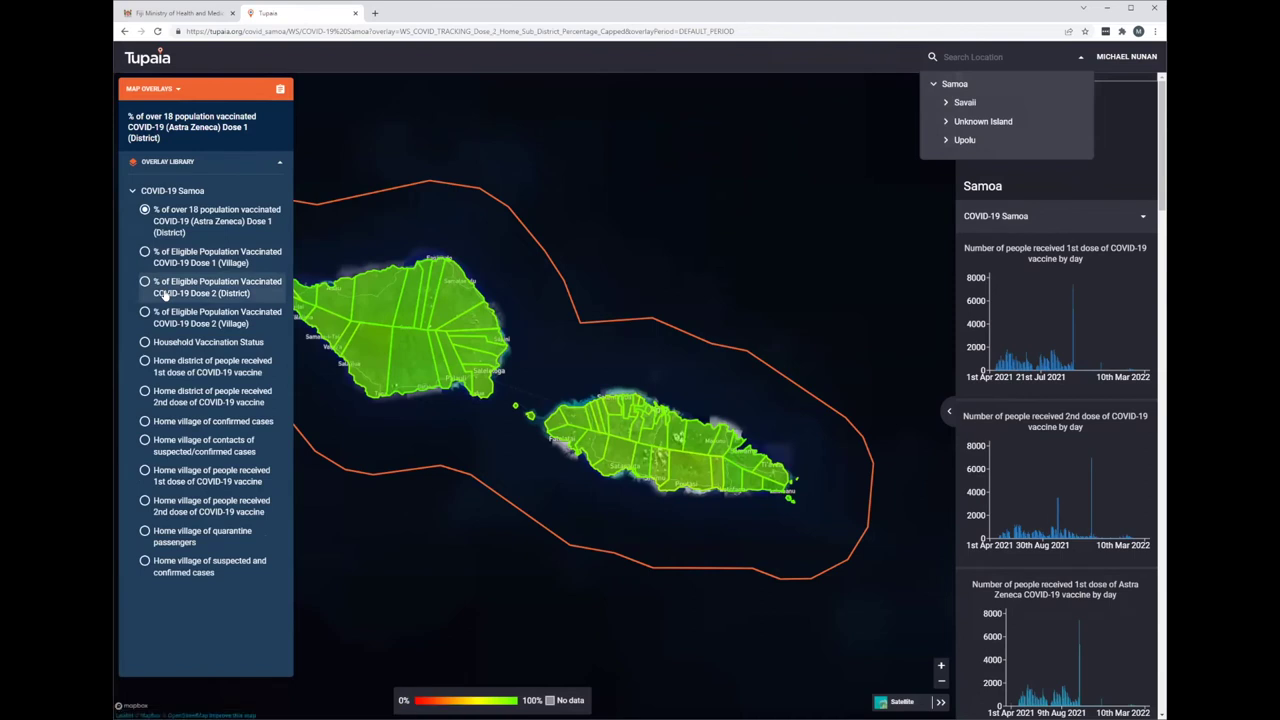
left_click(164, 295)
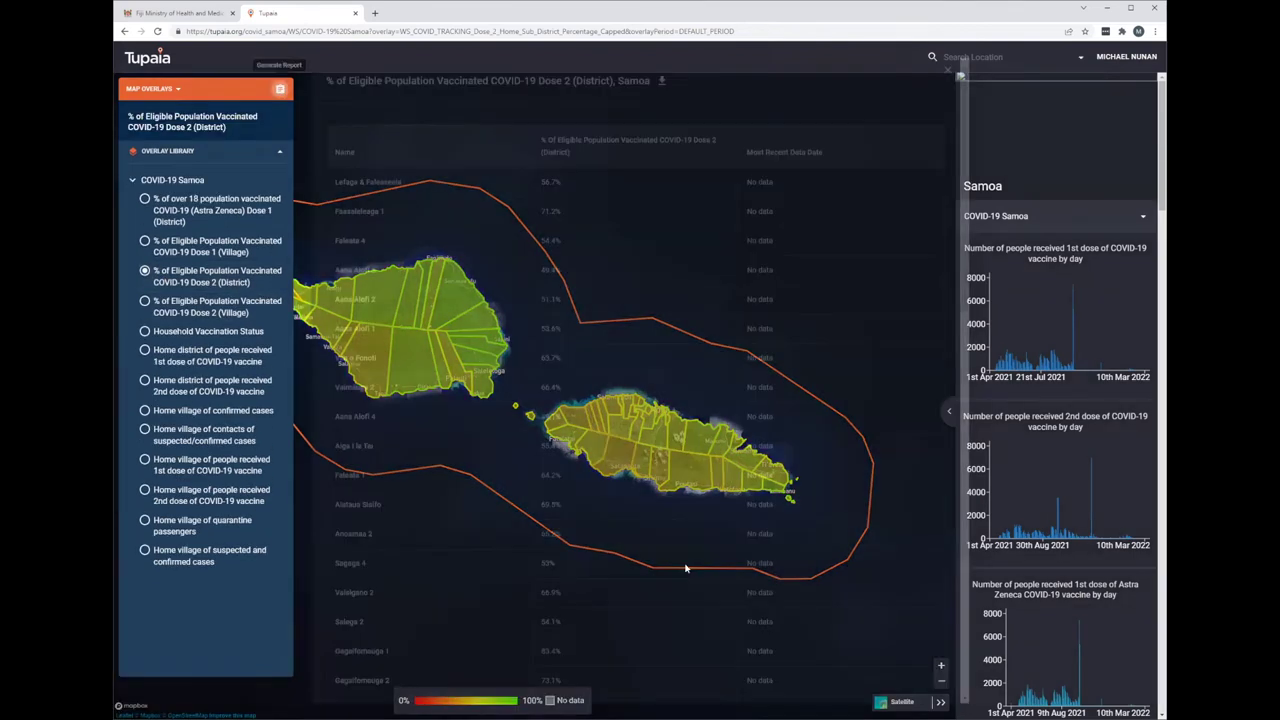
- Close the Dose 2 district table and enlarge the daily first-dose vaccine chart
scroll(909, 86, "down", 2)
scroll(947, 78, "up", 2)
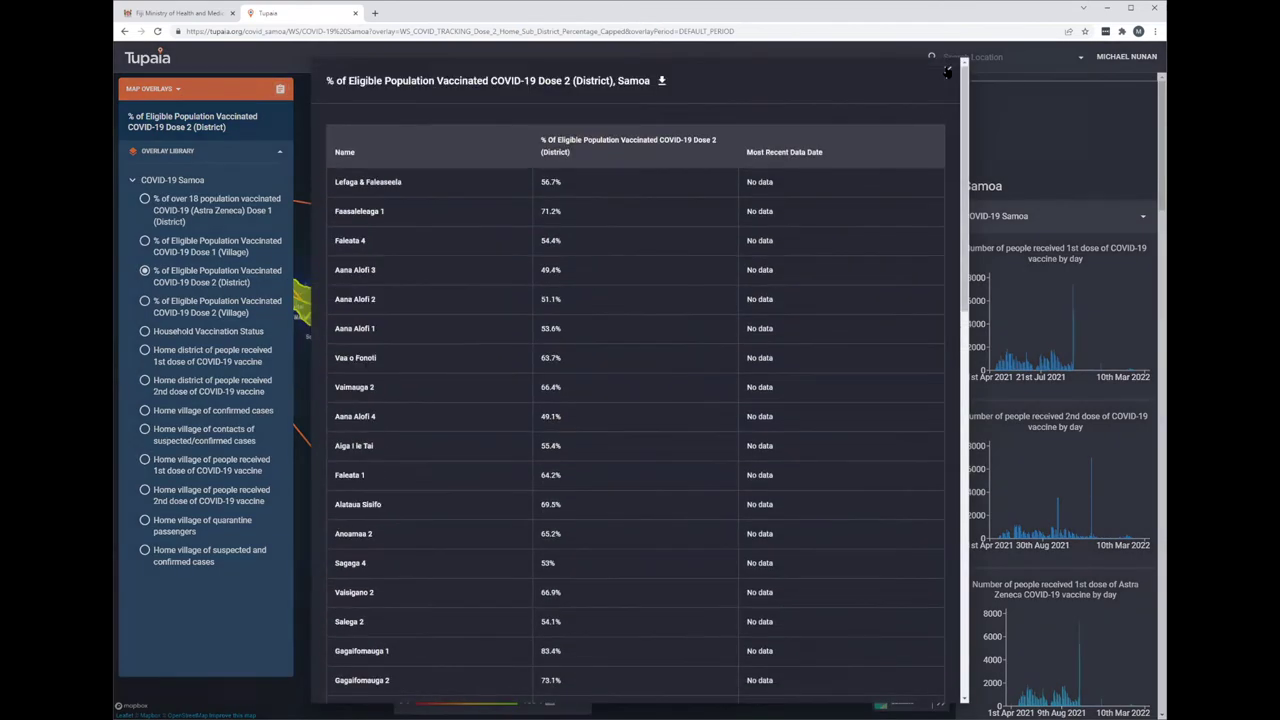
left_click(1086, 505)
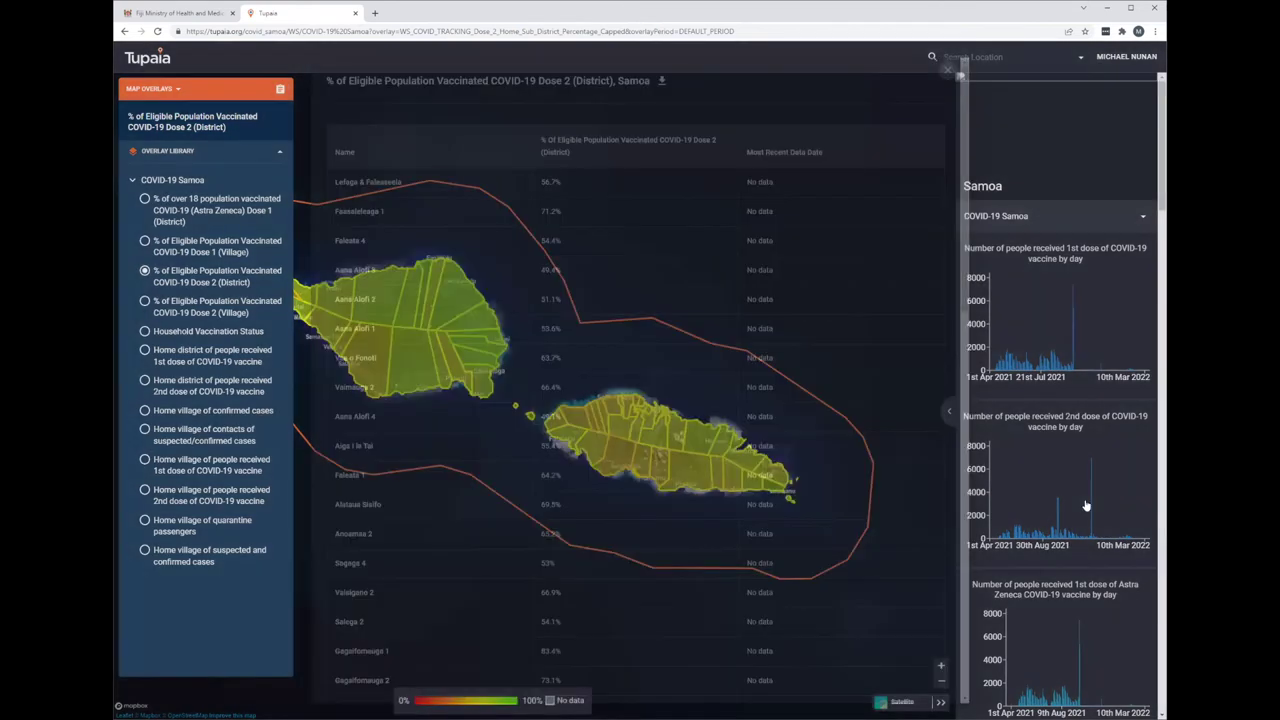
scroll(1072, 311, "down", 1)
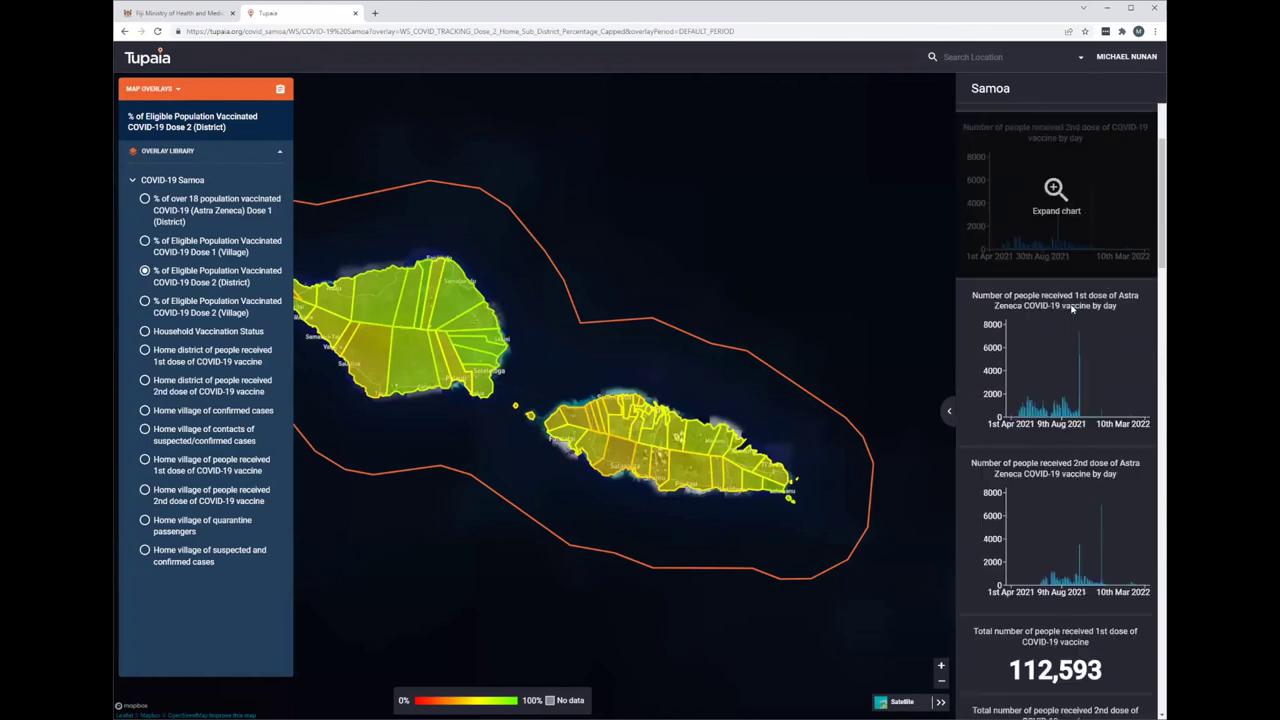
scroll(1072, 311, "up", 1)
left_click(1060, 315)
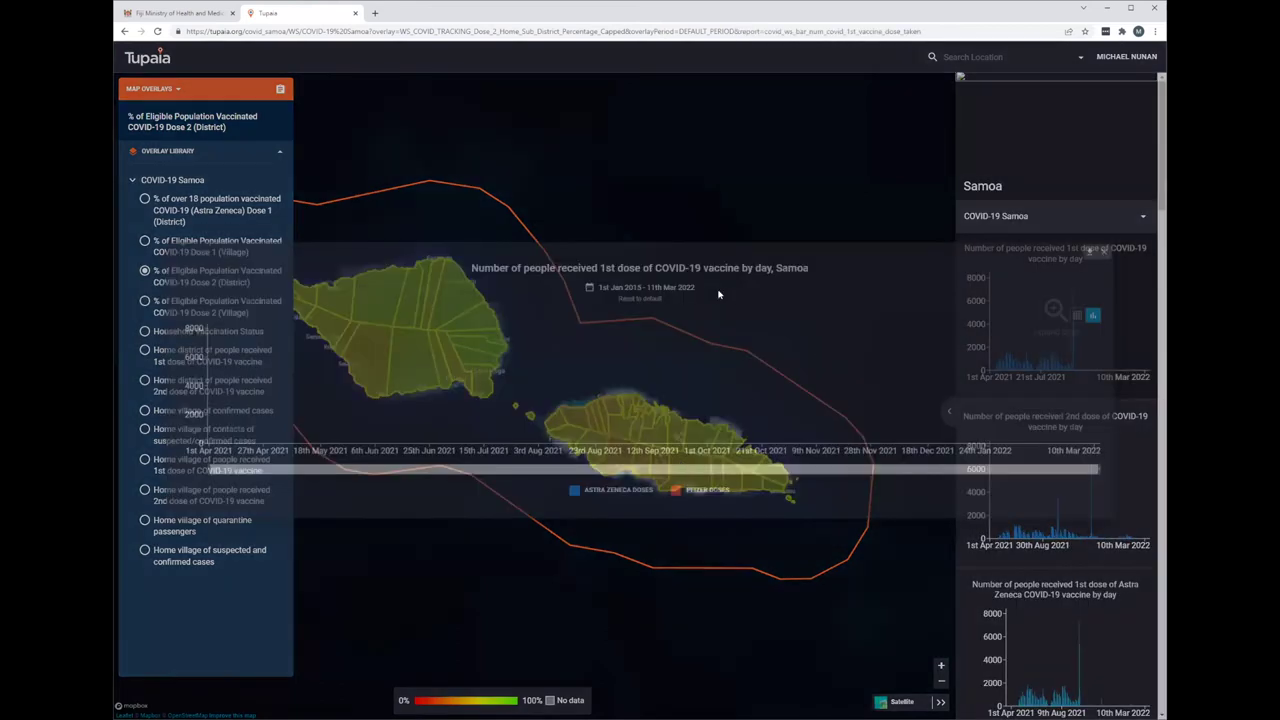
- Set the chart's start date to July 2021
left_click(589, 287)
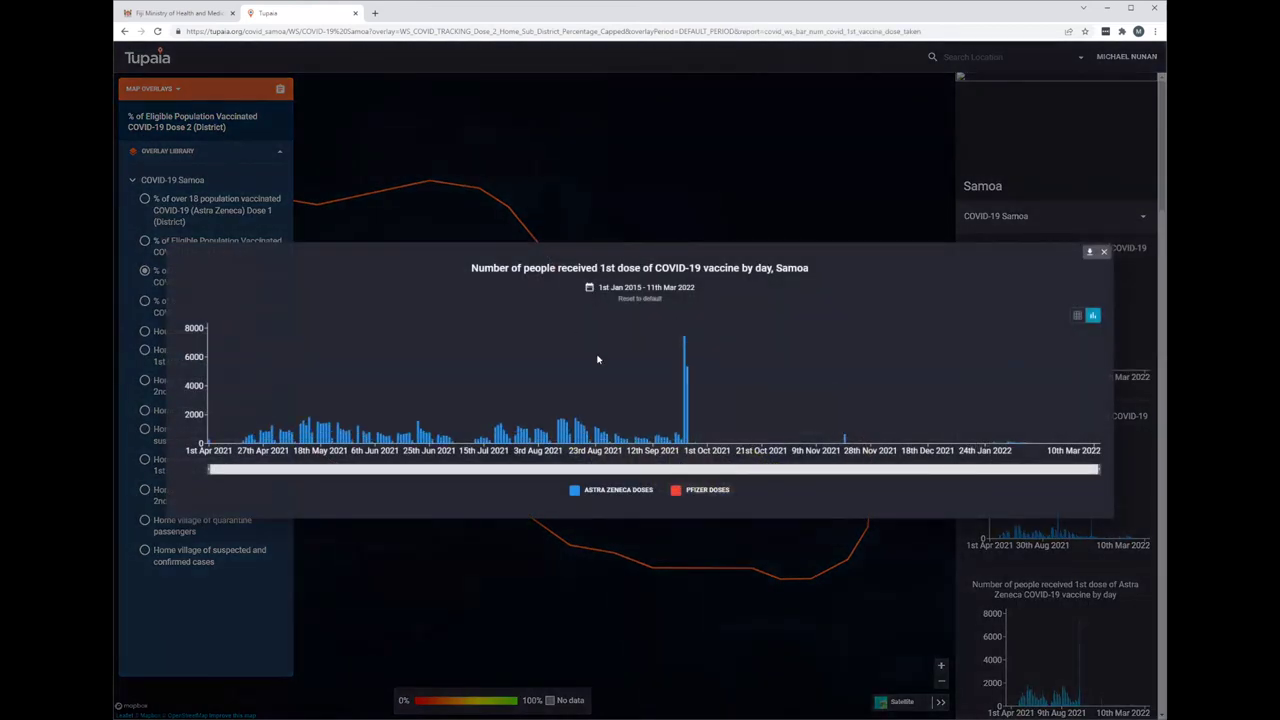
left_click(740, 374)
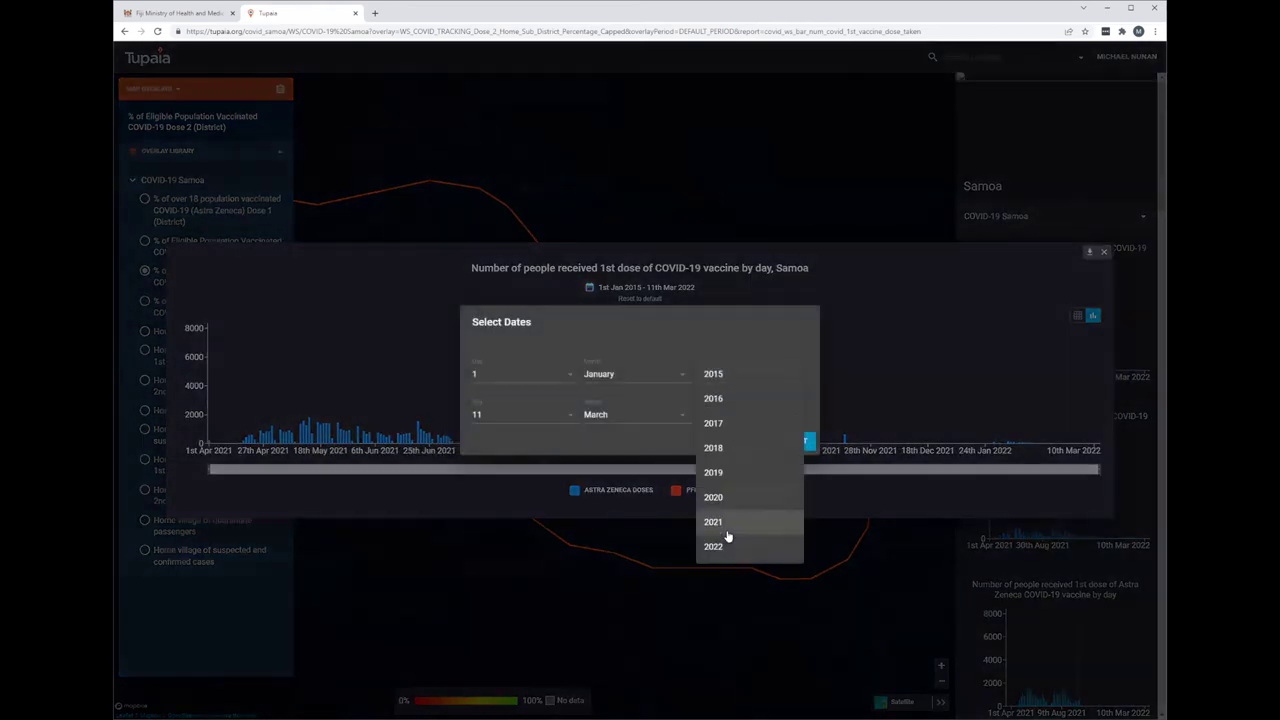
left_click(718, 523)
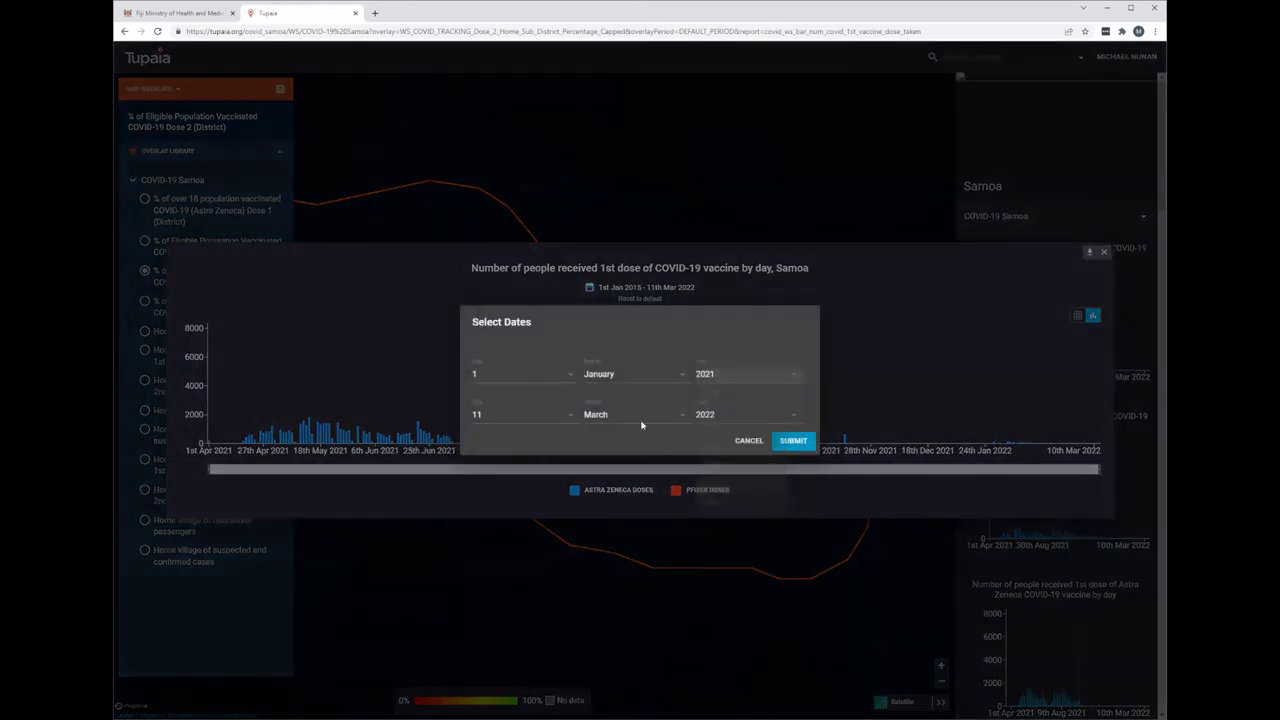
left_click(605, 375)
left_click(621, 482)
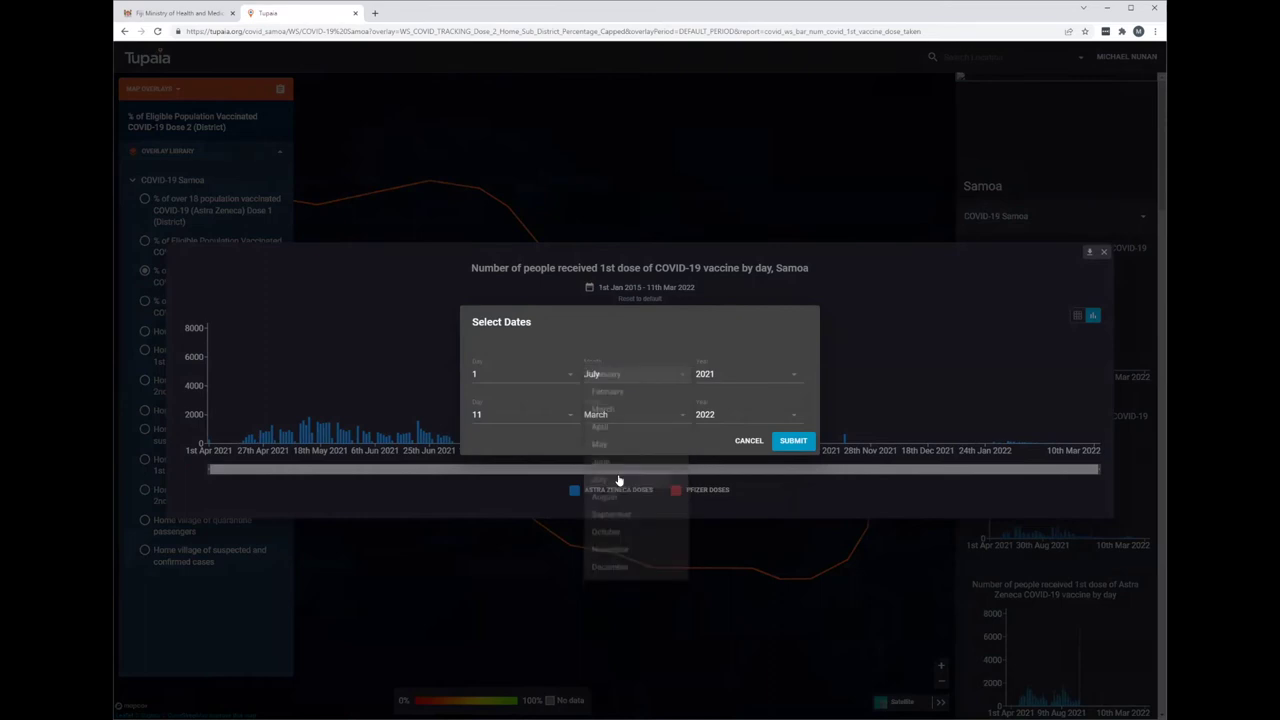
- Set the end date to 31 December 2021 and apply the date range
left_click(597, 412)
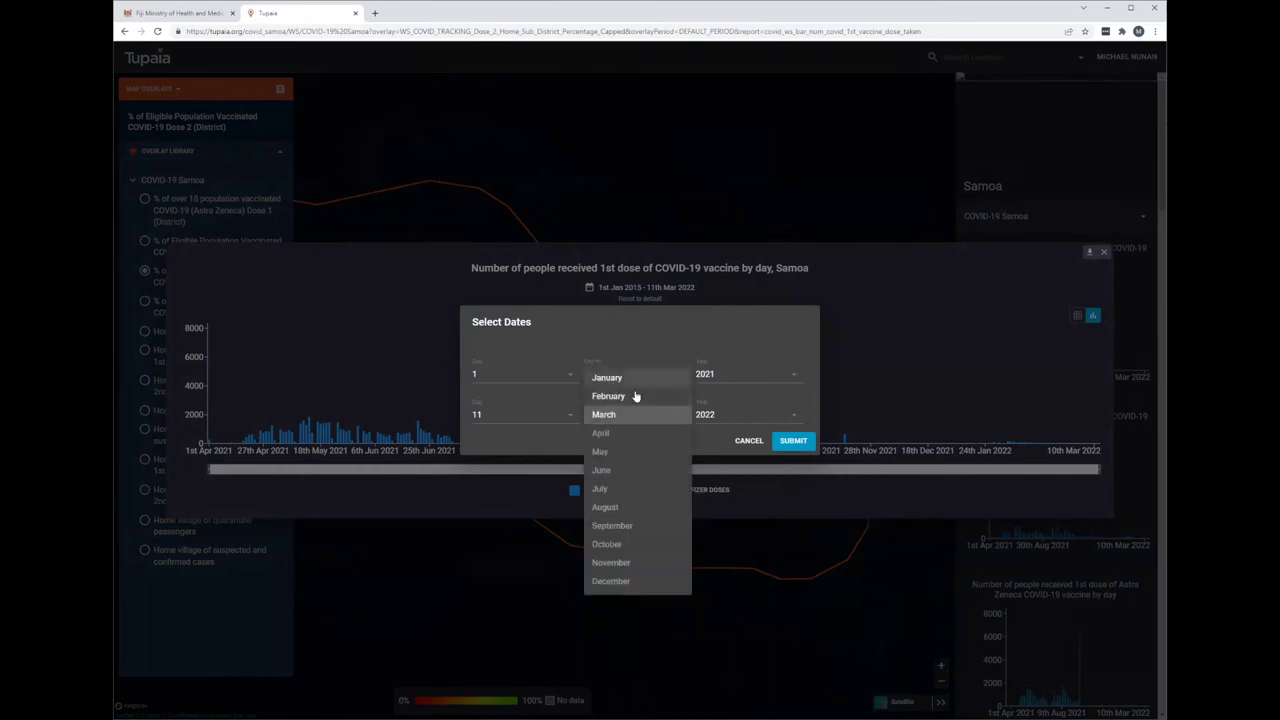
left_click(736, 415)
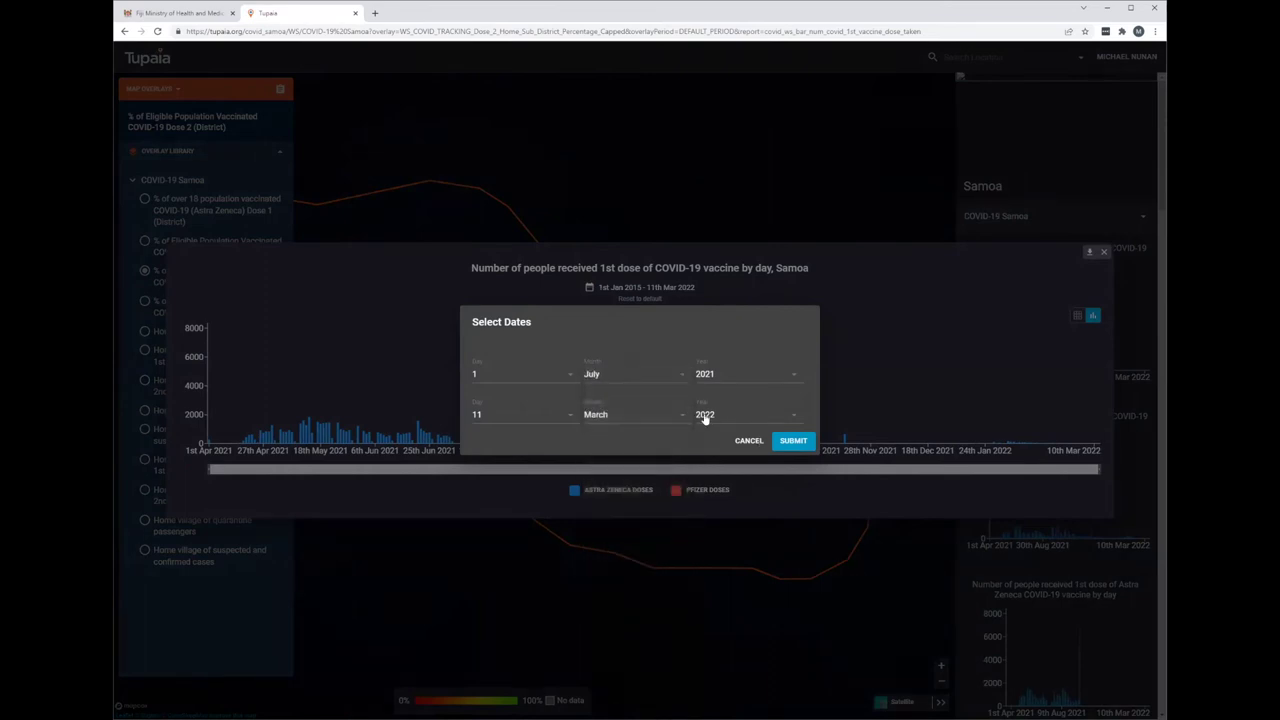
left_click(704, 416)
left_click(714, 382)
left_click(628, 415)
left_click(643, 581)
left_click(518, 415)
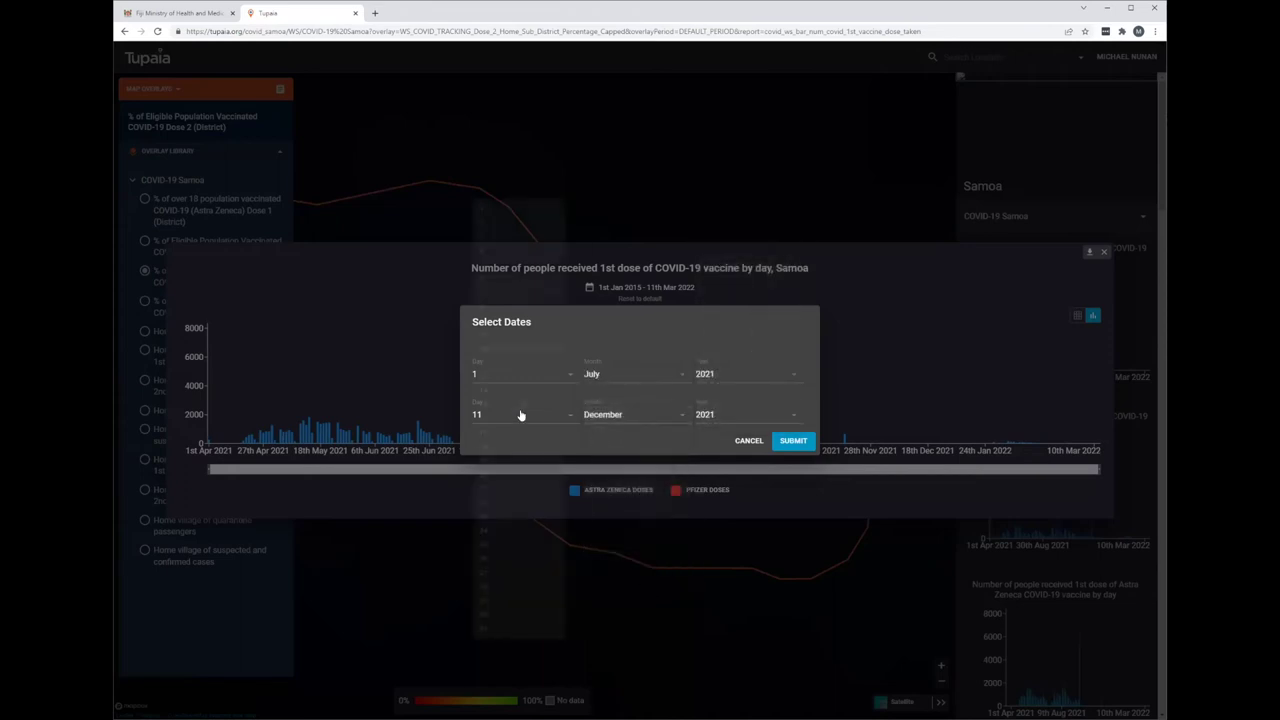
left_click(508, 698)
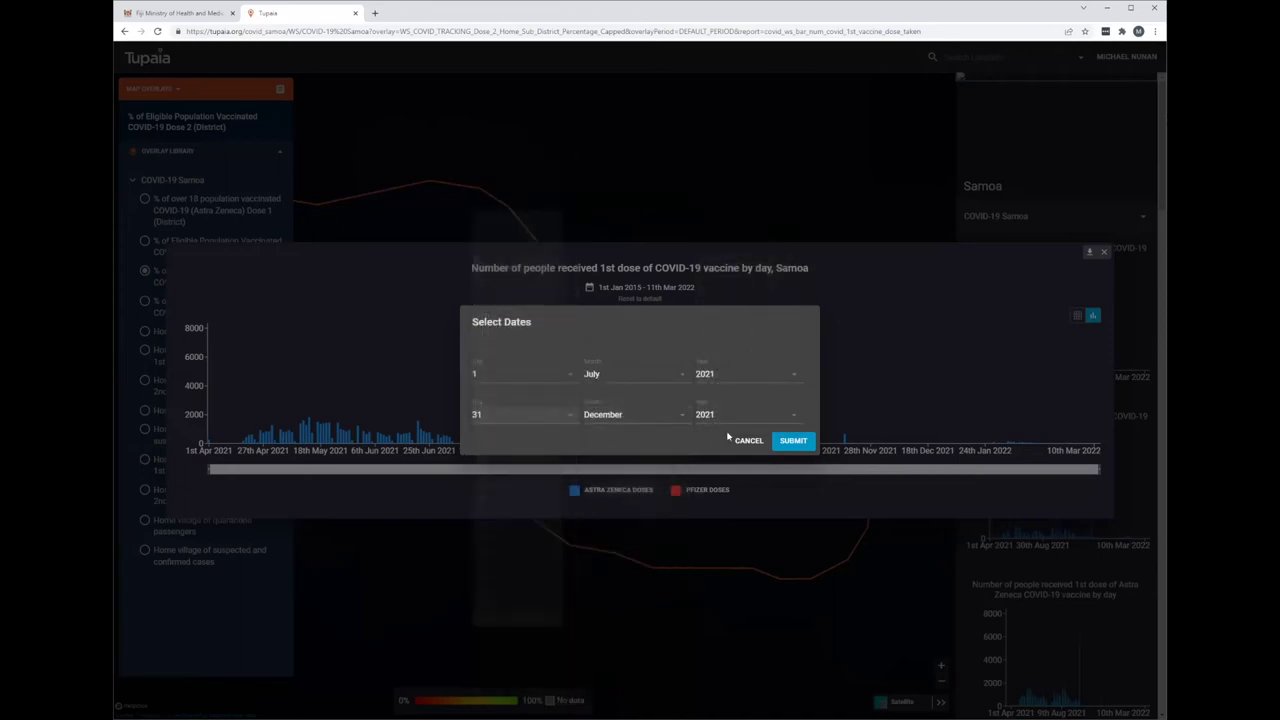
left_click(779, 441)
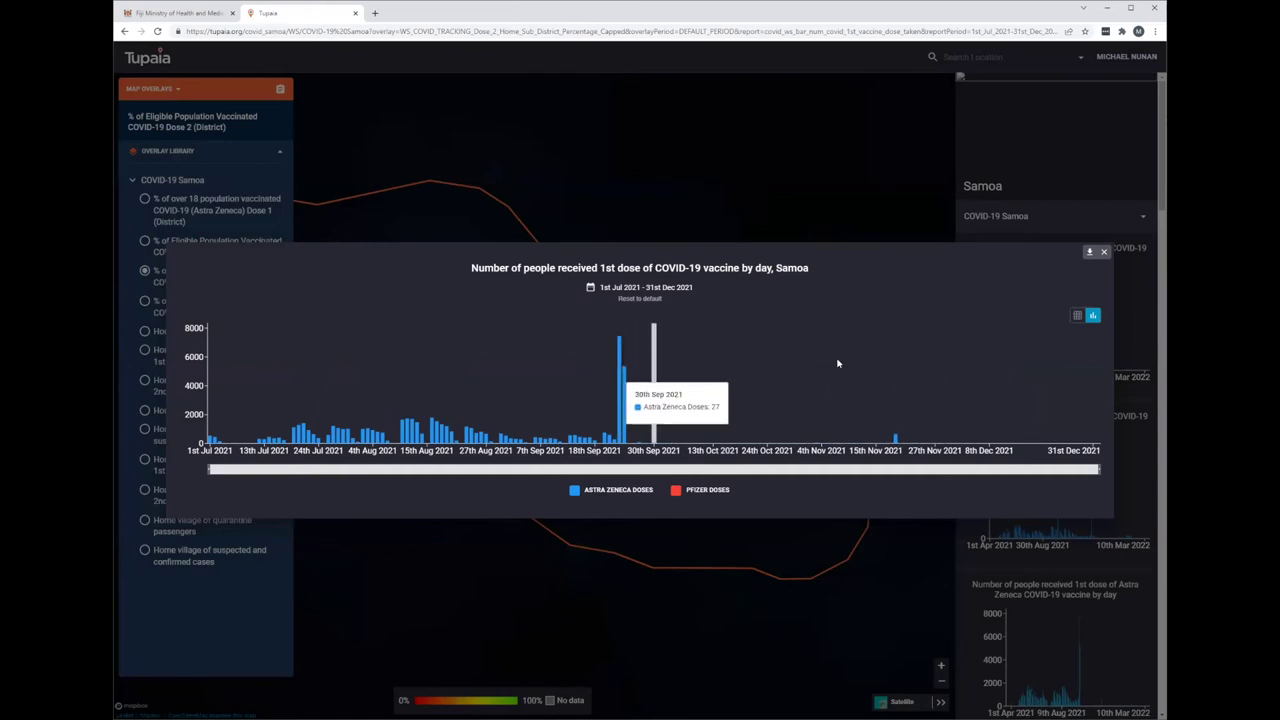
- Toggle the chart between table and bar views, preview advanced export options, then close the chart
left_click(1075, 315)
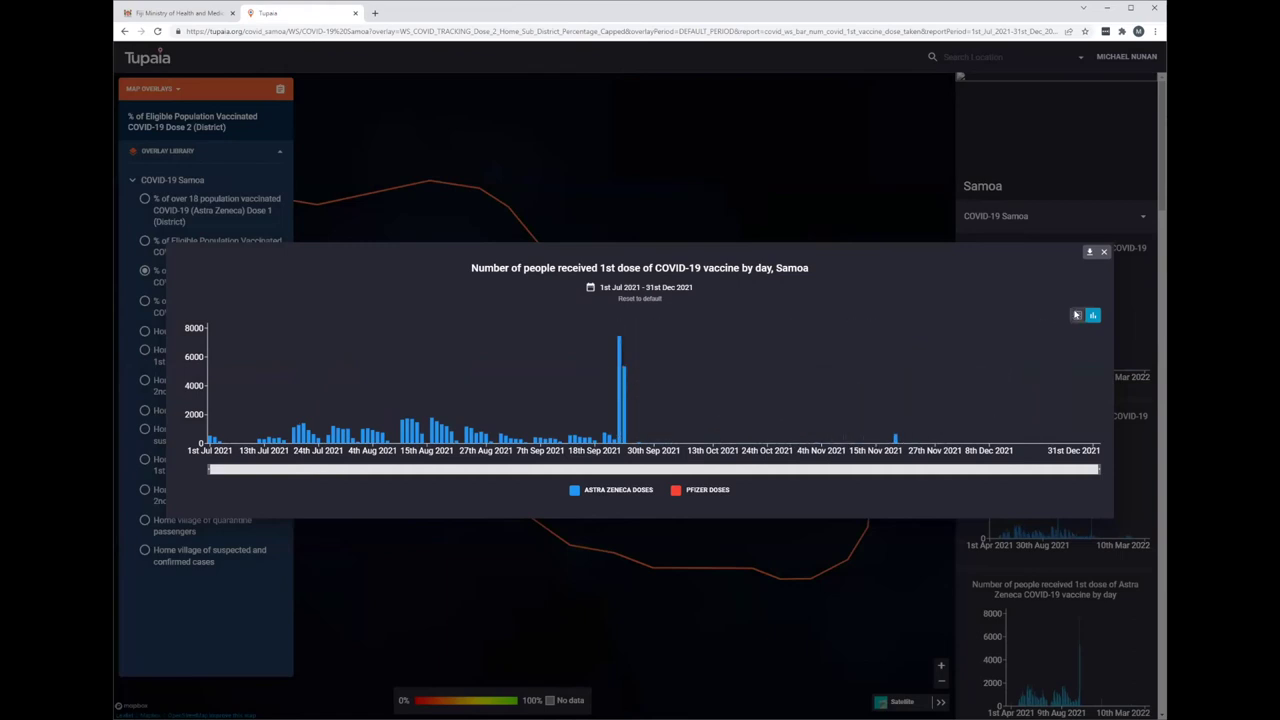
left_click(1084, 131)
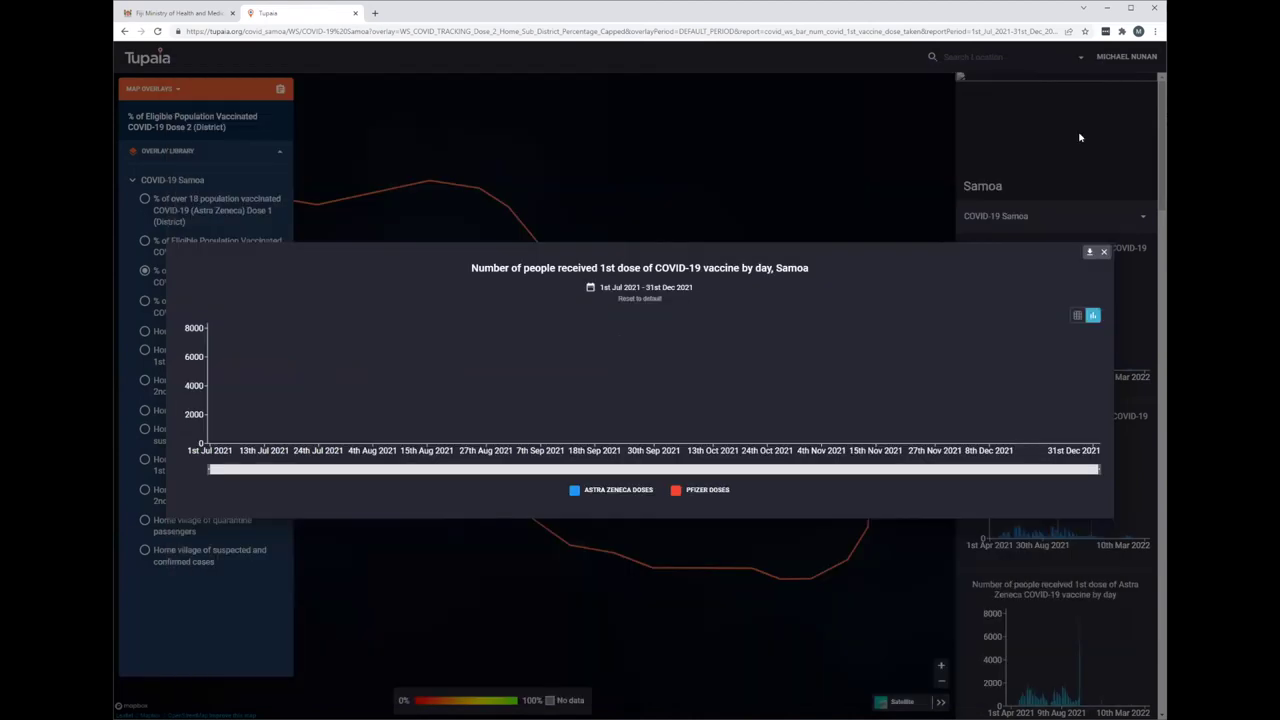
left_click(1088, 252)
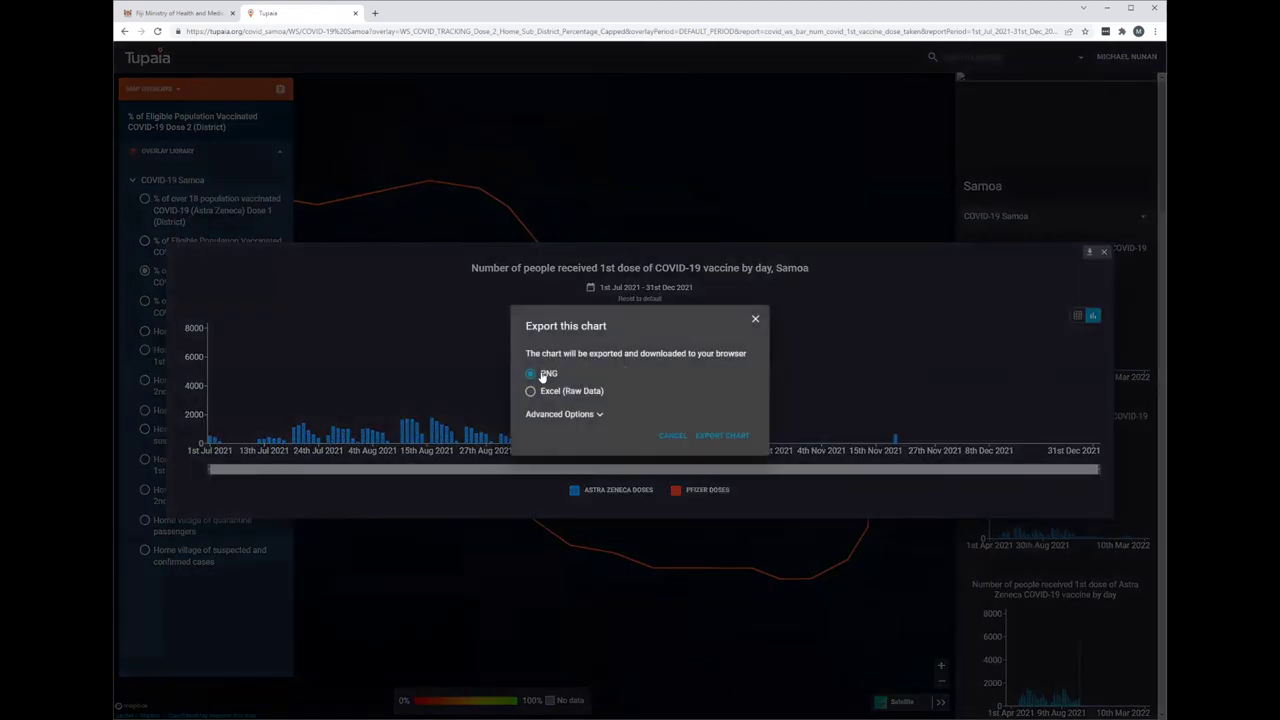
left_click(600, 414)
left_click(753, 311)
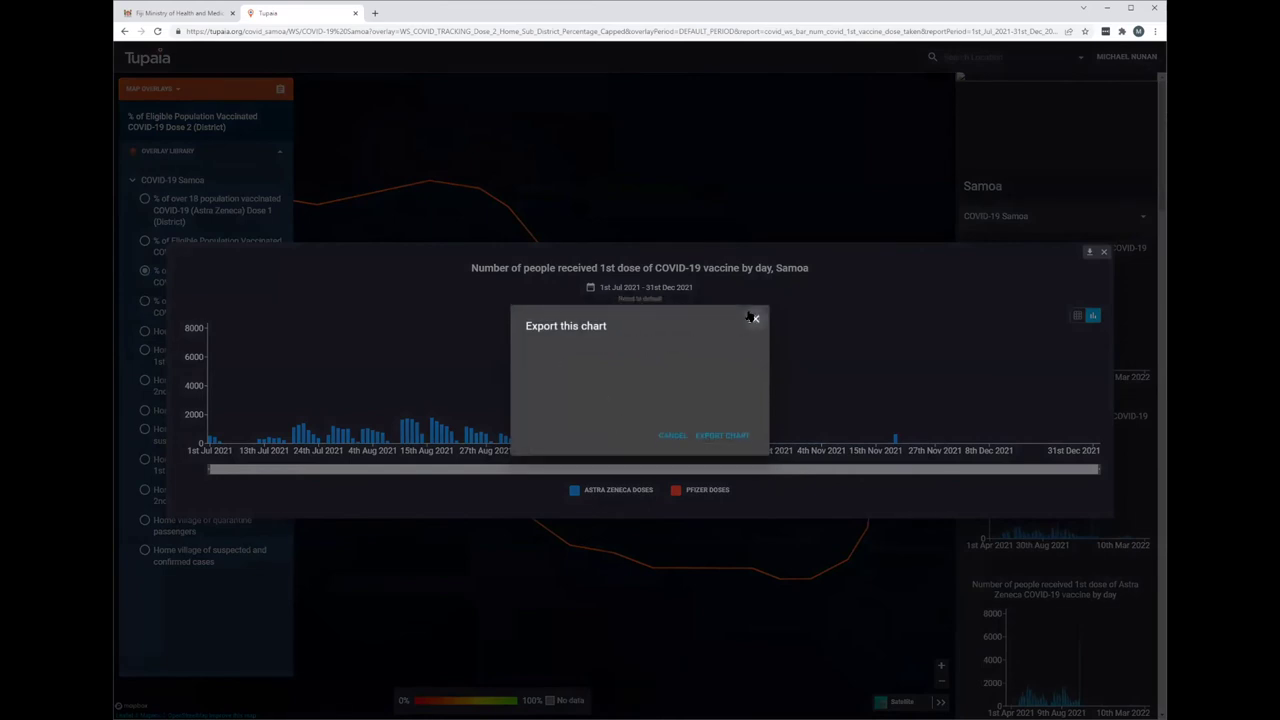
left_click(1104, 252)
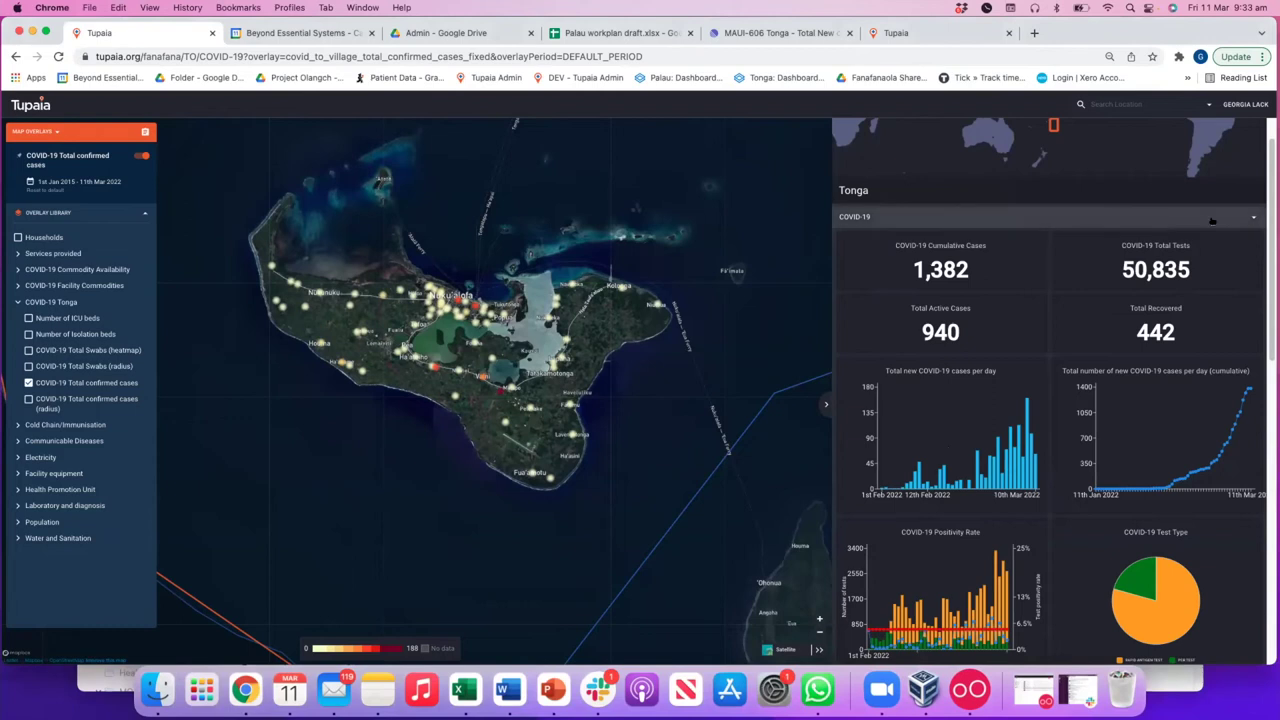
- Keep the COVID-19 dashboard and enlarge Tonga's Total new COVID-19 cases per day chart
left_click(906, 224)
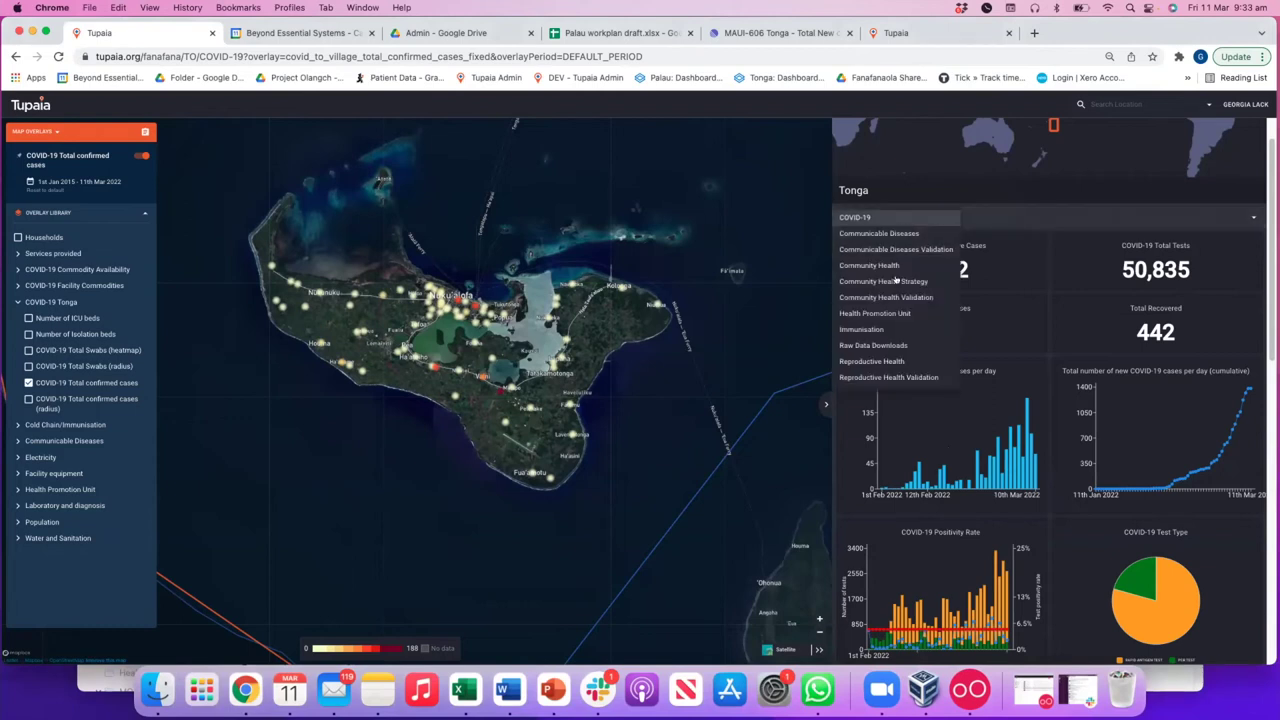
left_click(877, 216)
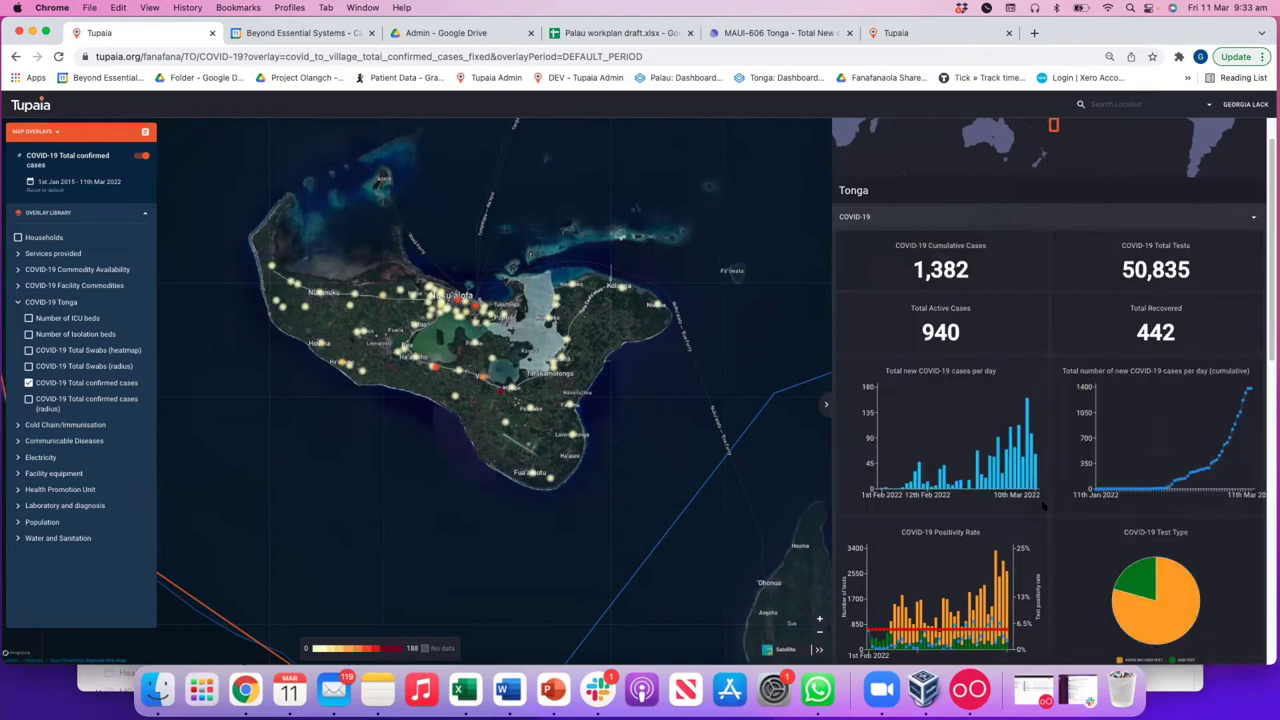
scroll(1244, 522, "down", 1)
left_click(1045, 416)
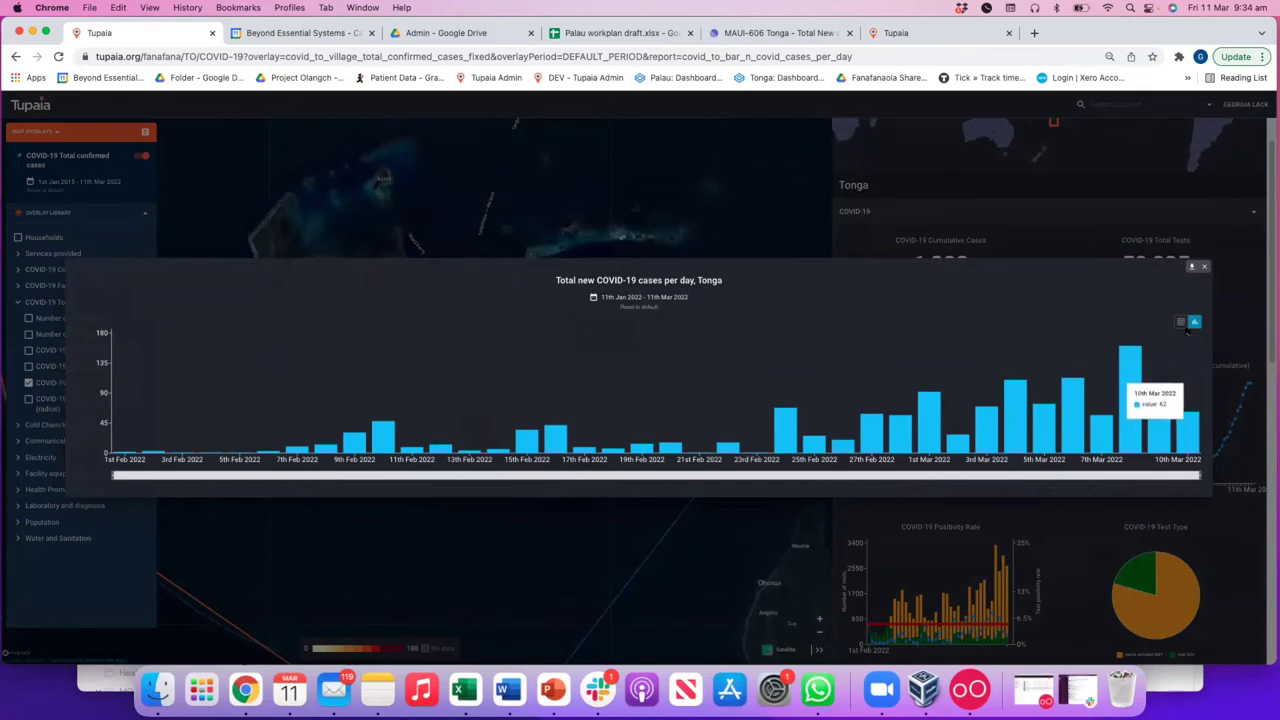
- Close the enlarged case charts and enlarge Tonga's COVID-19 Positivity Rate chart instead
left_click(1204, 266)
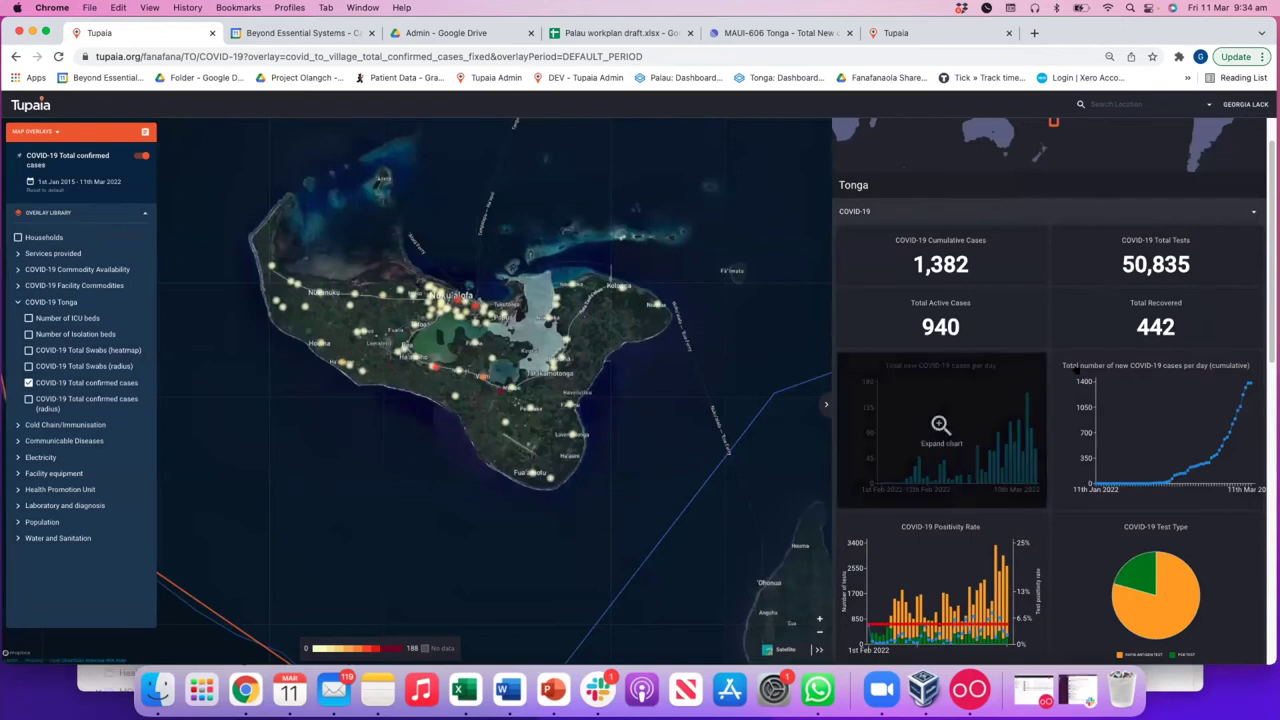
left_click(1178, 497)
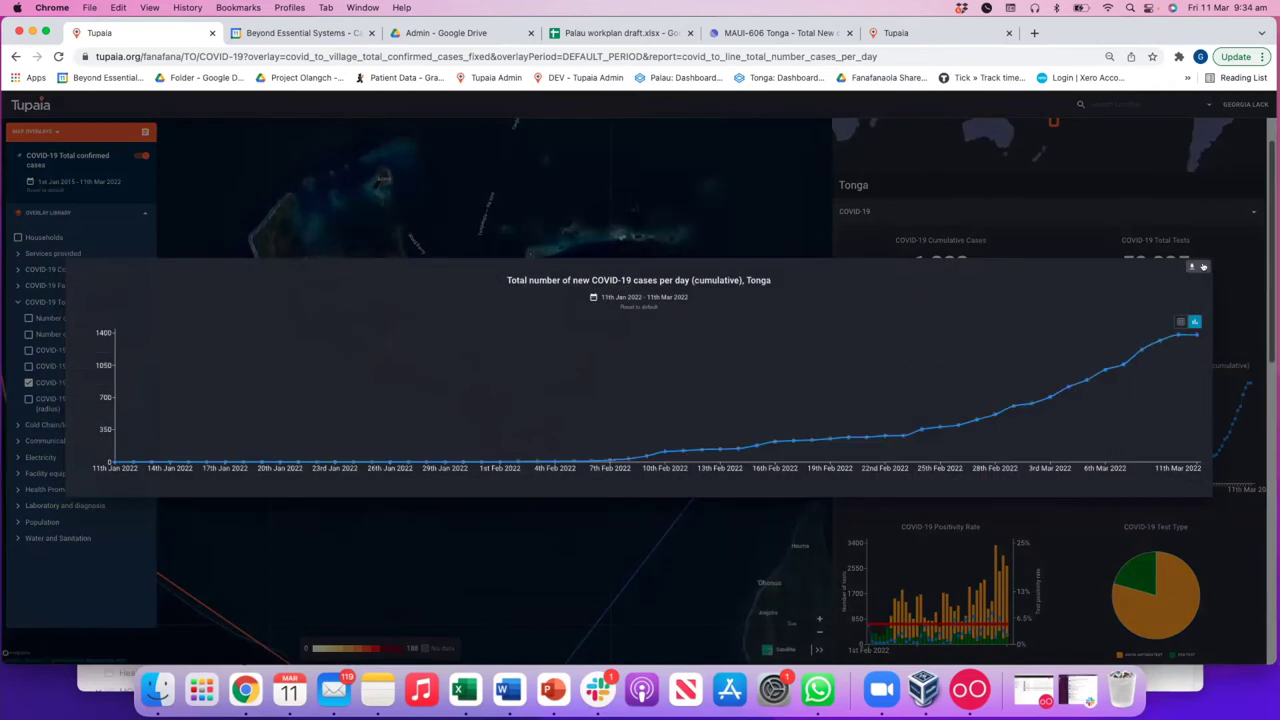
left_click(1203, 267)
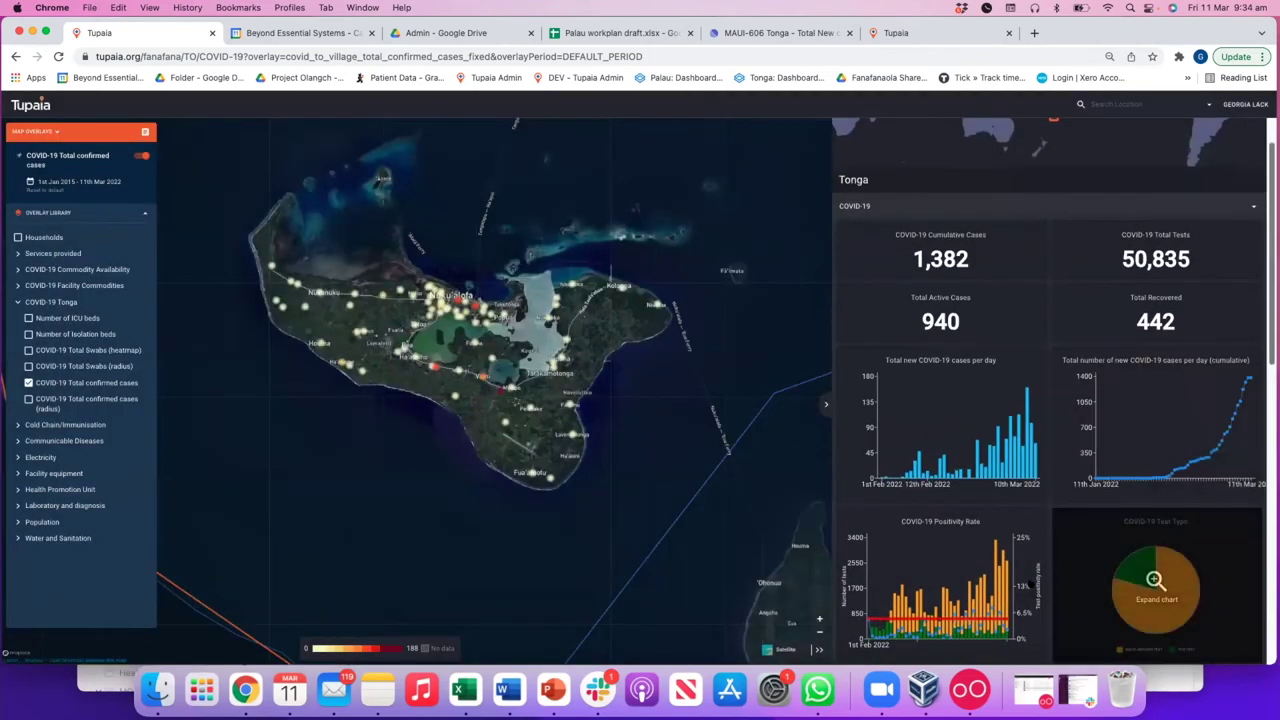
left_click(1004, 534)
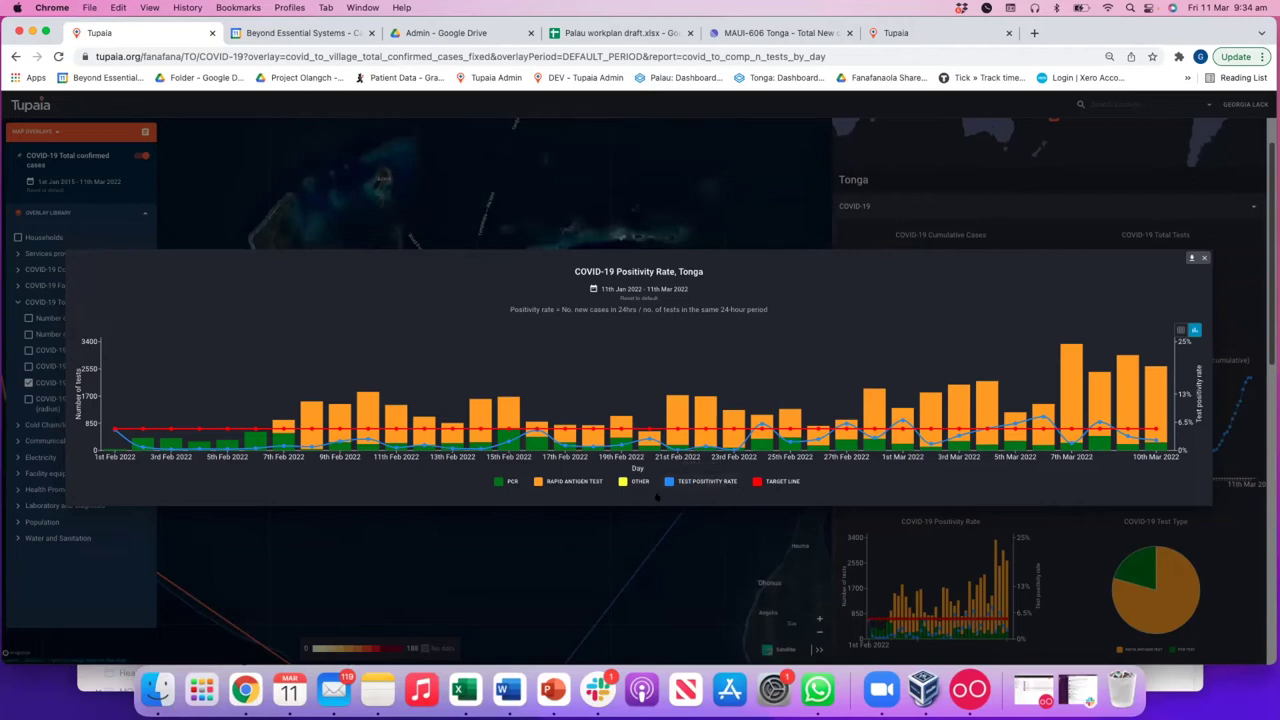
- Toggle the PCR, rapid antigen and positivity-rate series, restore all series, then close the chart
left_click(510, 482)
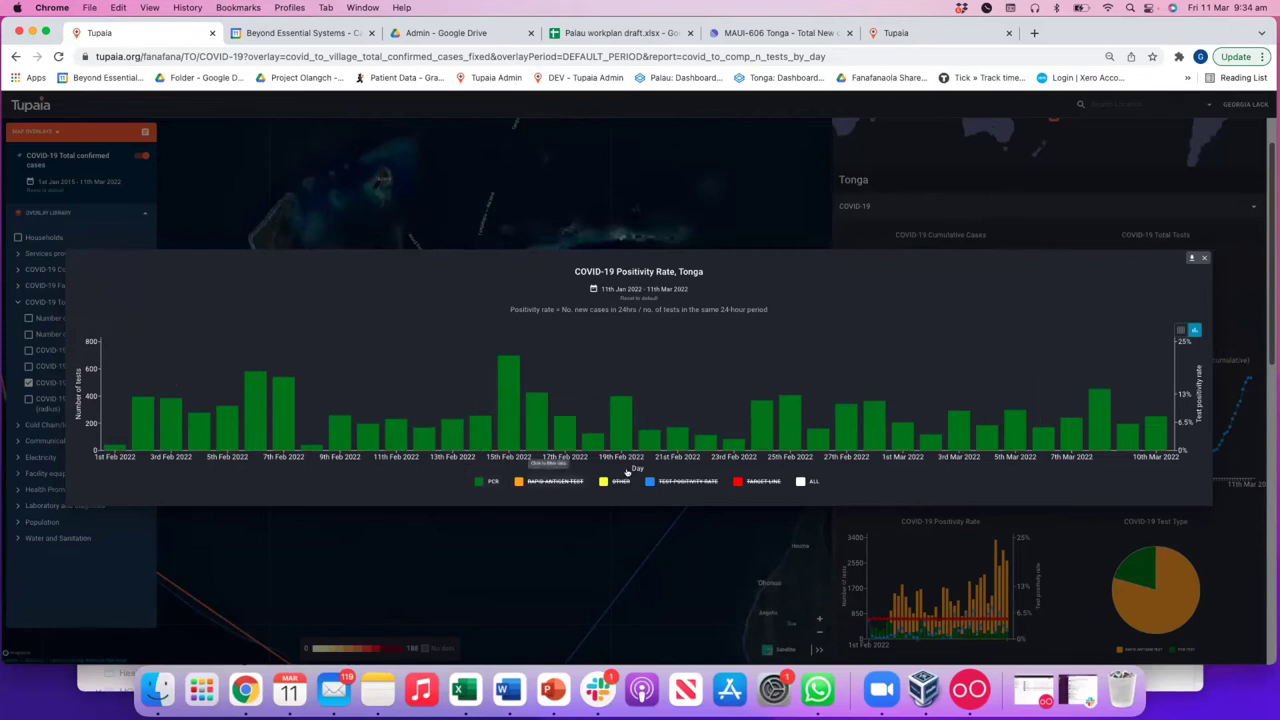
left_click(553, 482)
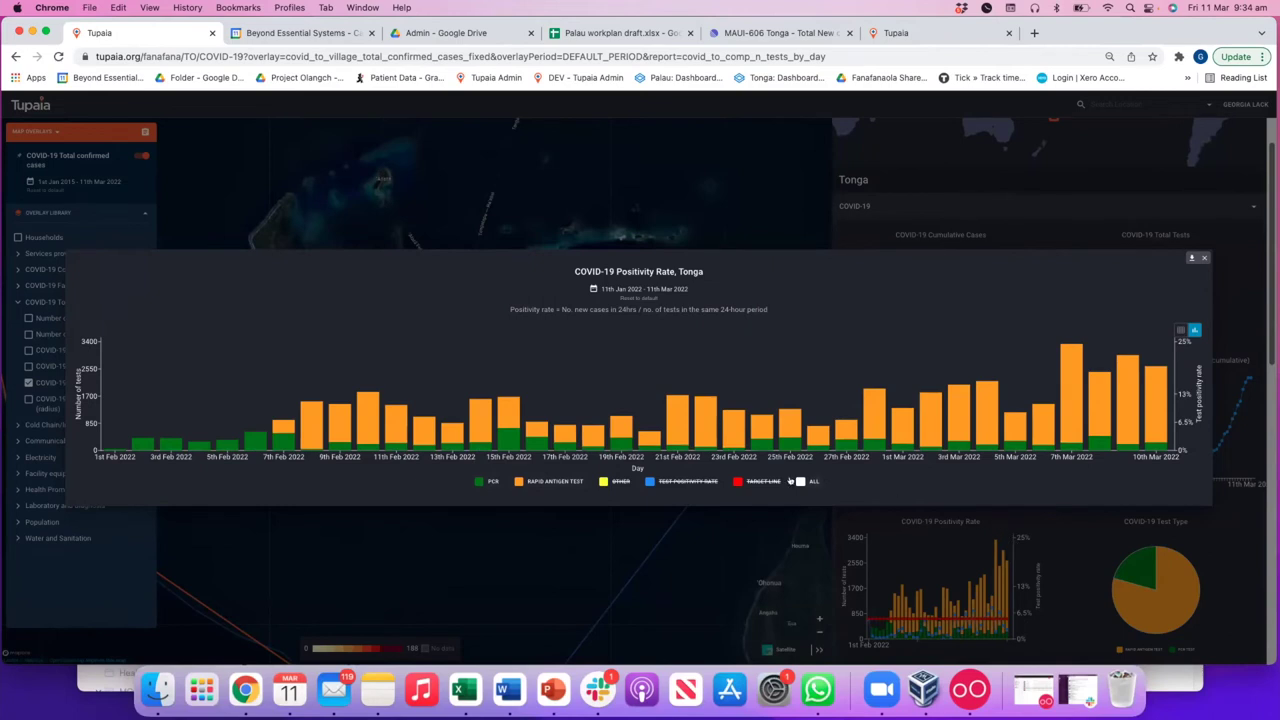
left_click(810, 481)
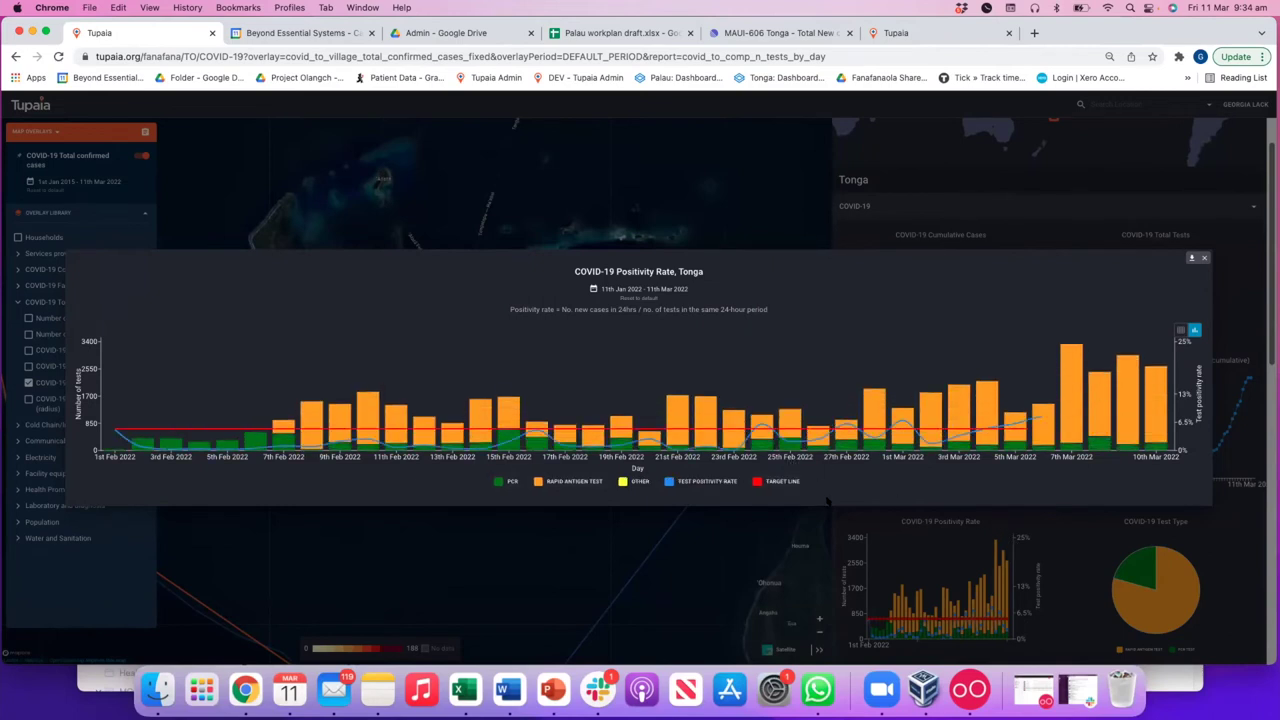
left_click(712, 484)
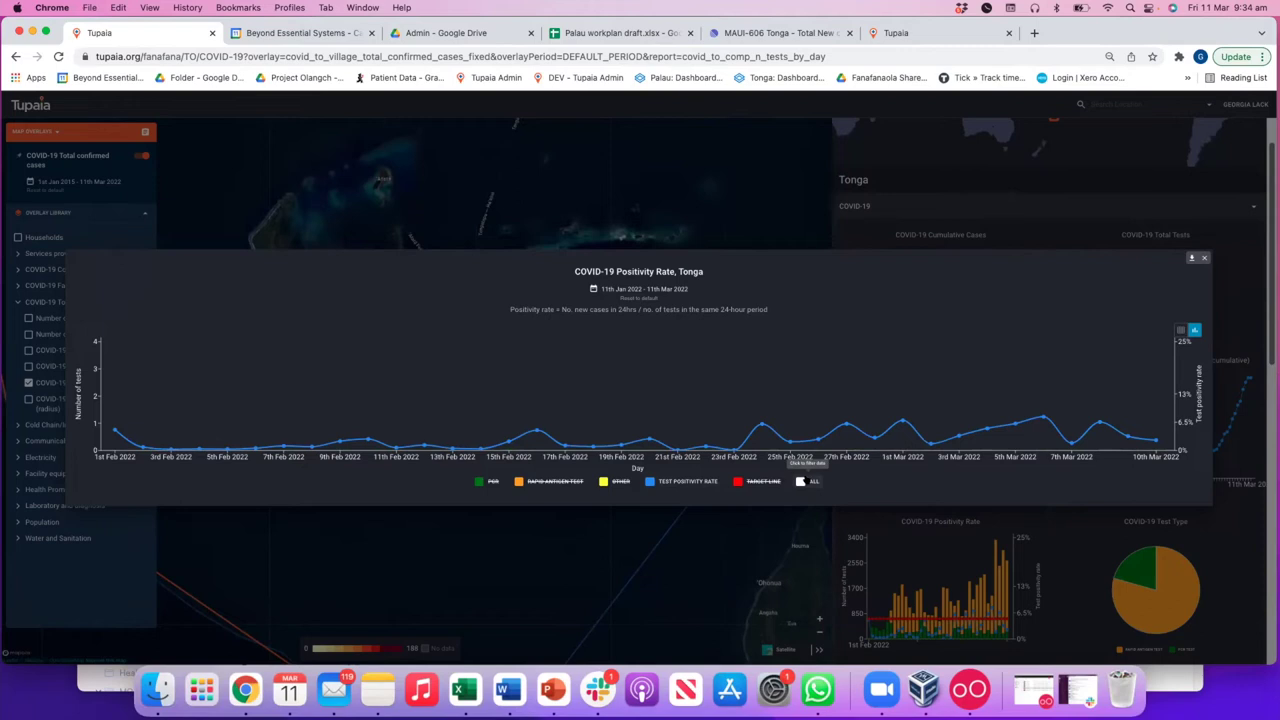
left_click(806, 482)
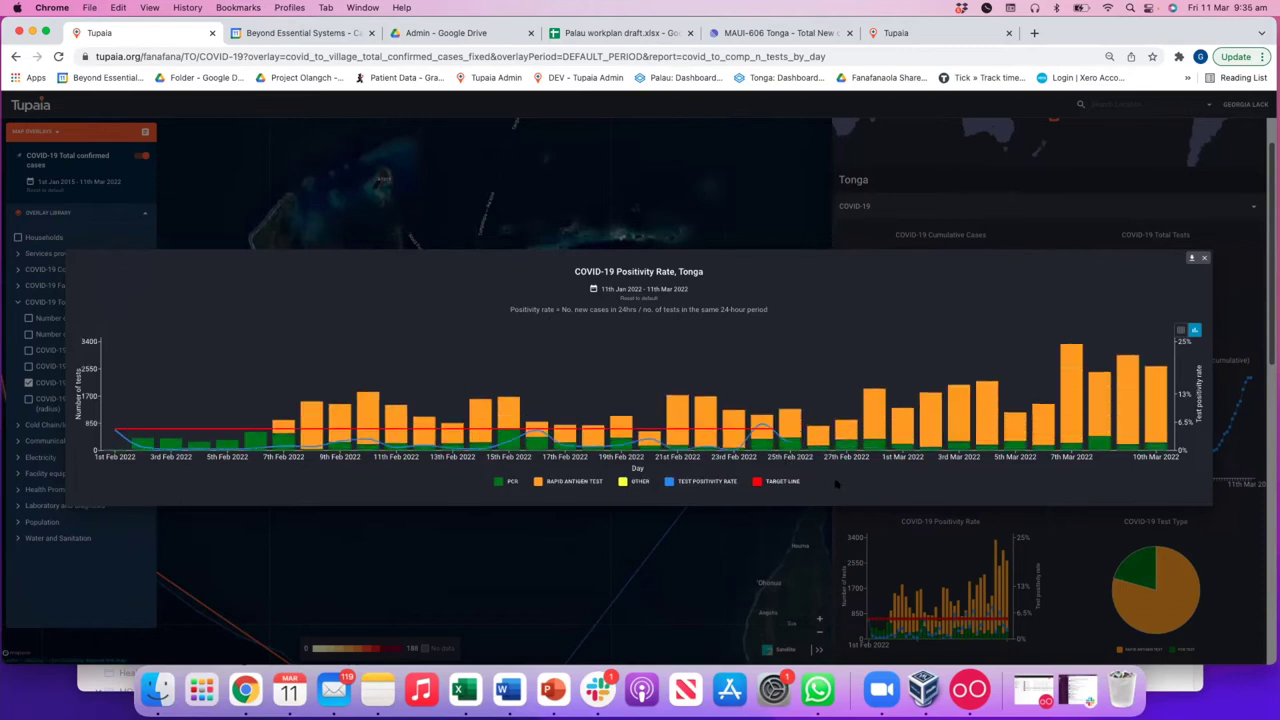
left_click(1216, 523)
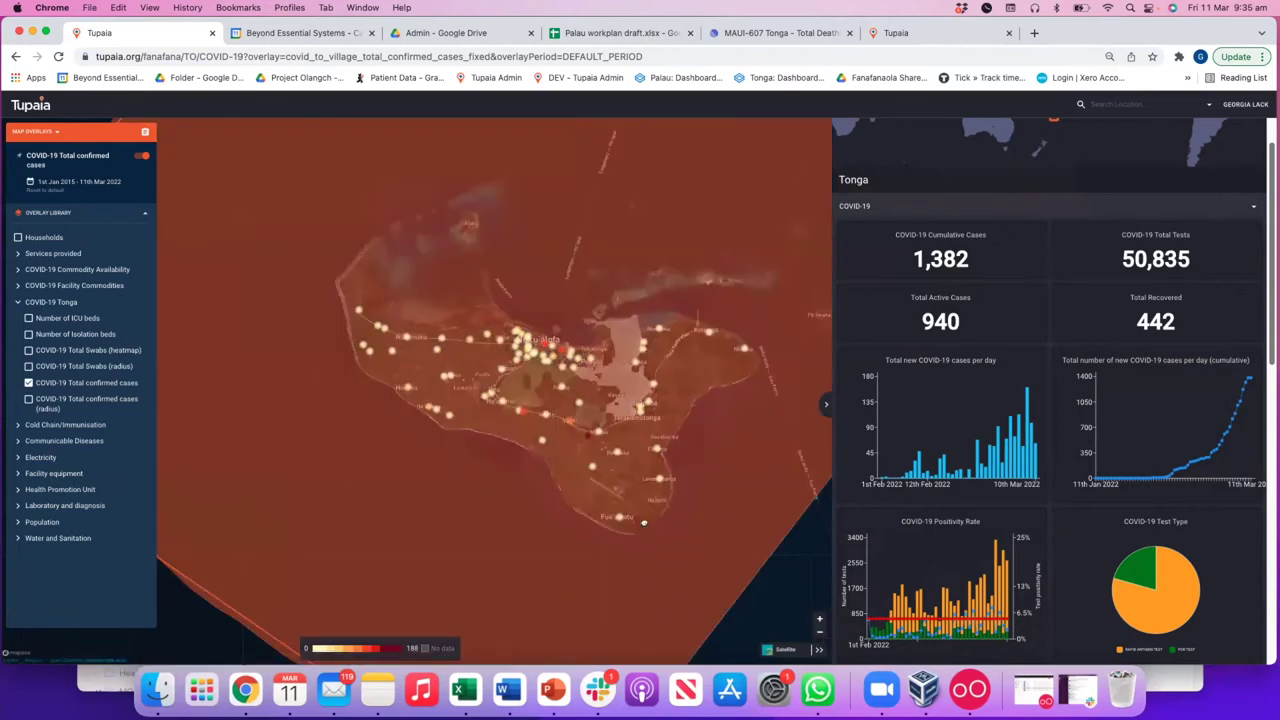
- Zoom the map onto Tongatapu and check confirmed cases for Kolofo'ou, Loto Ma'ufanga and Tolitoli
left_click_drag(635, 540, 555, 543)
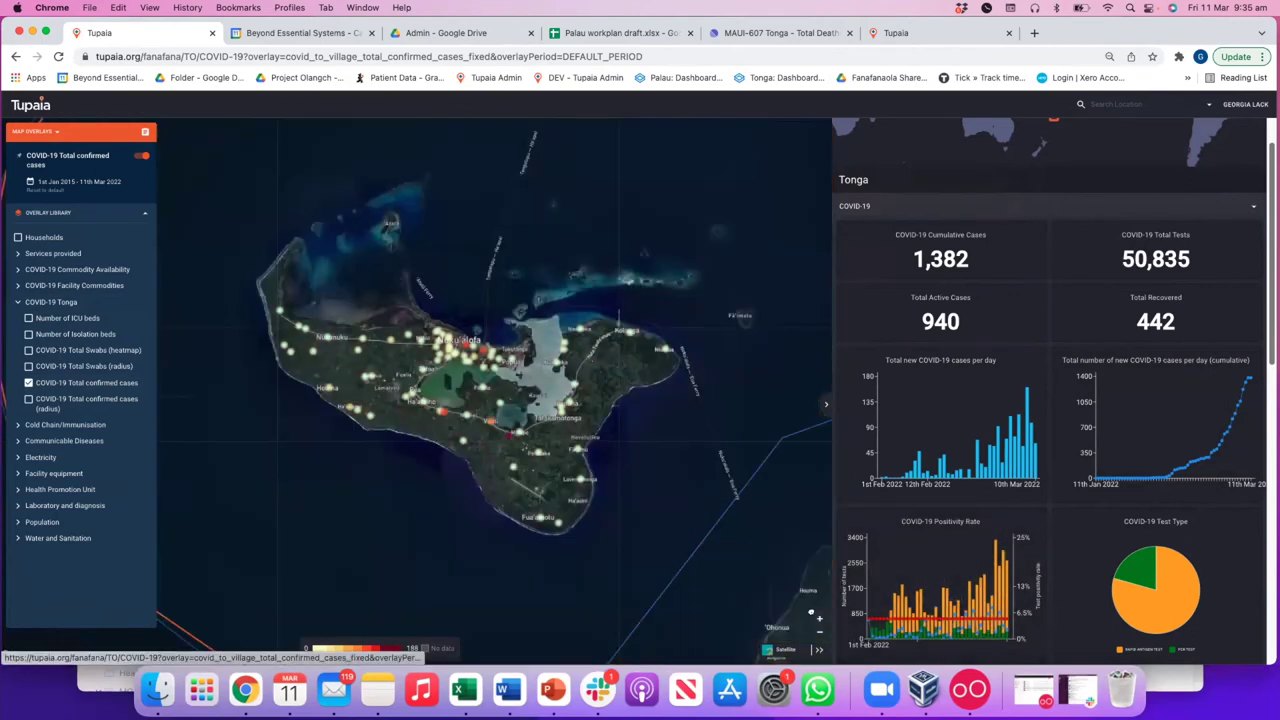
left_click(819, 619)
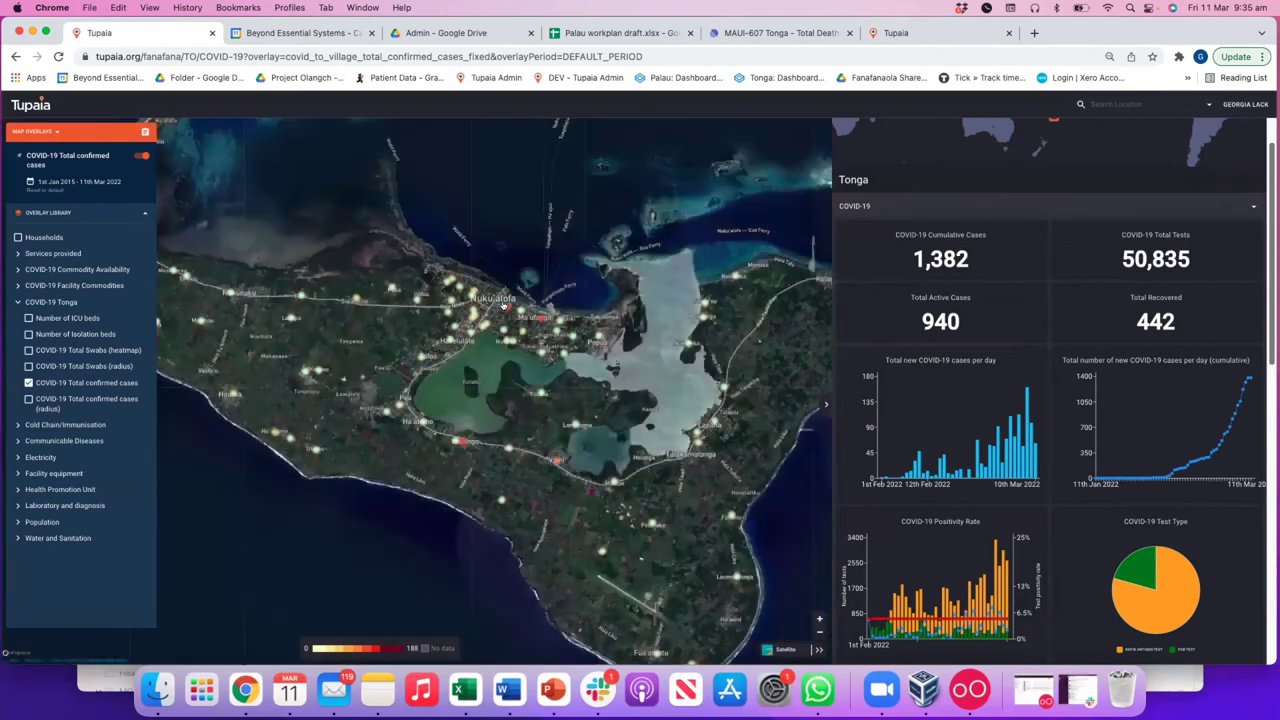
left_click(503, 305)
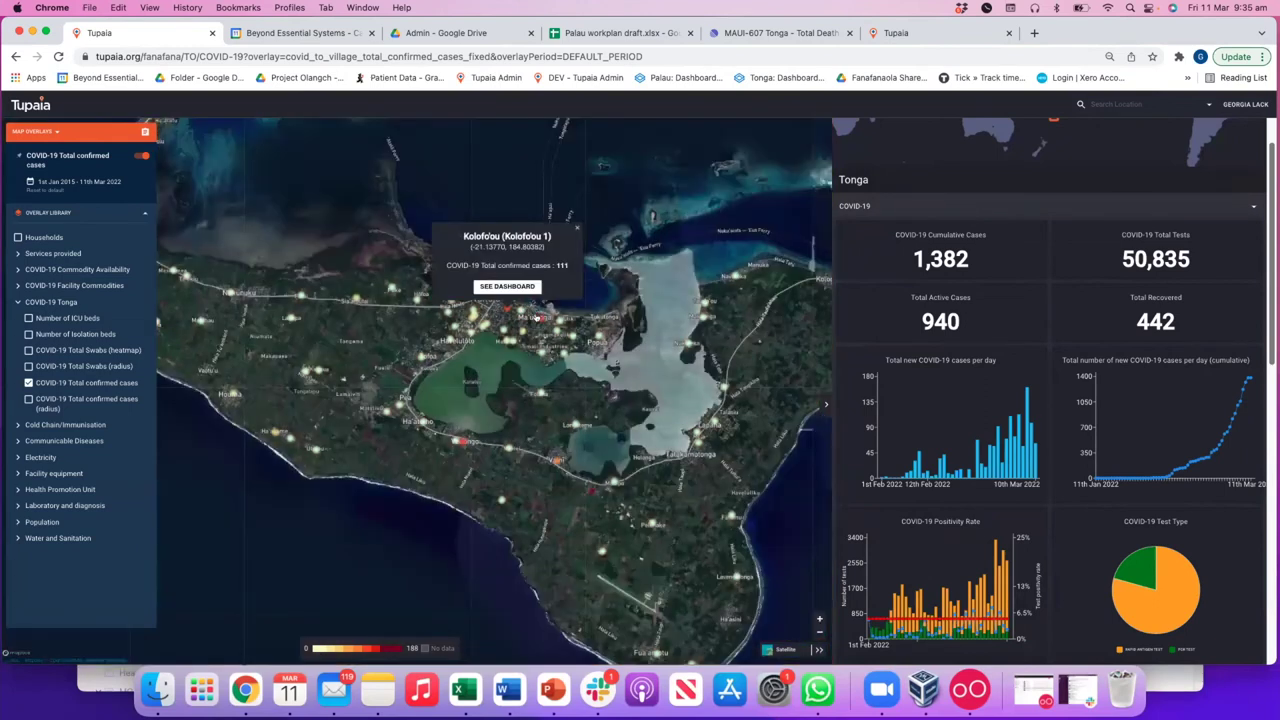
left_click(549, 342)
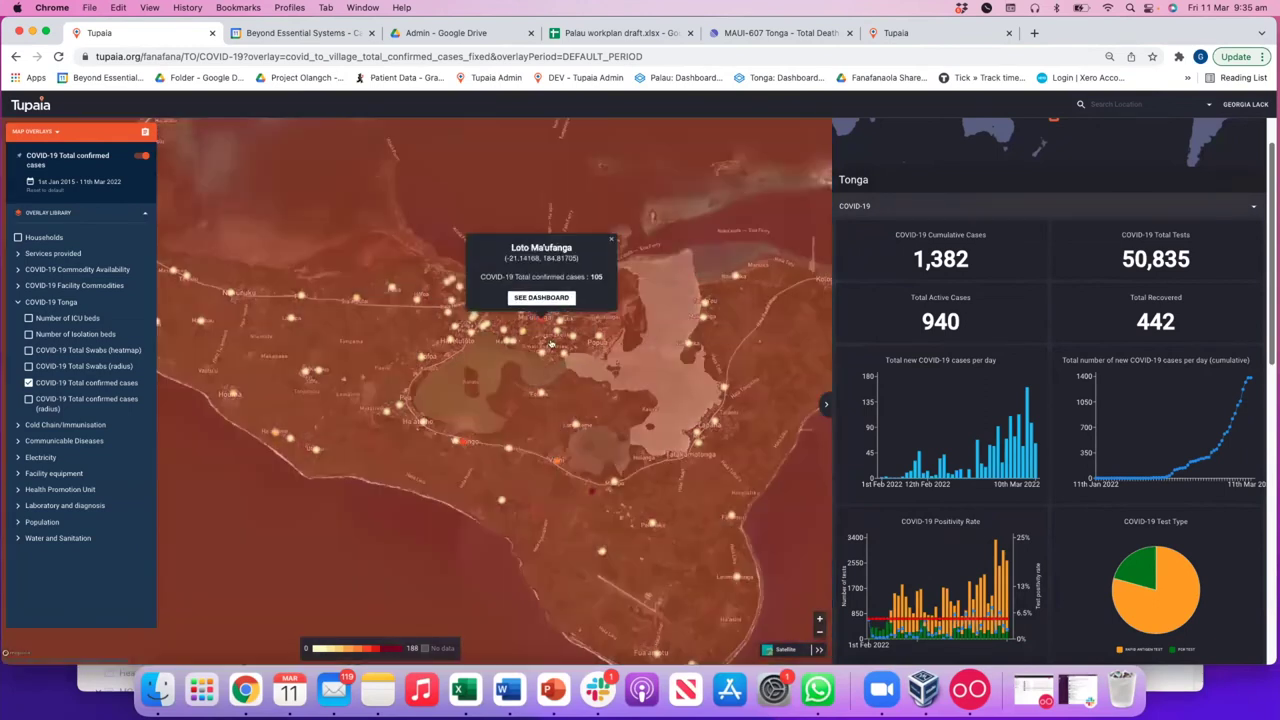
left_click(590, 488)
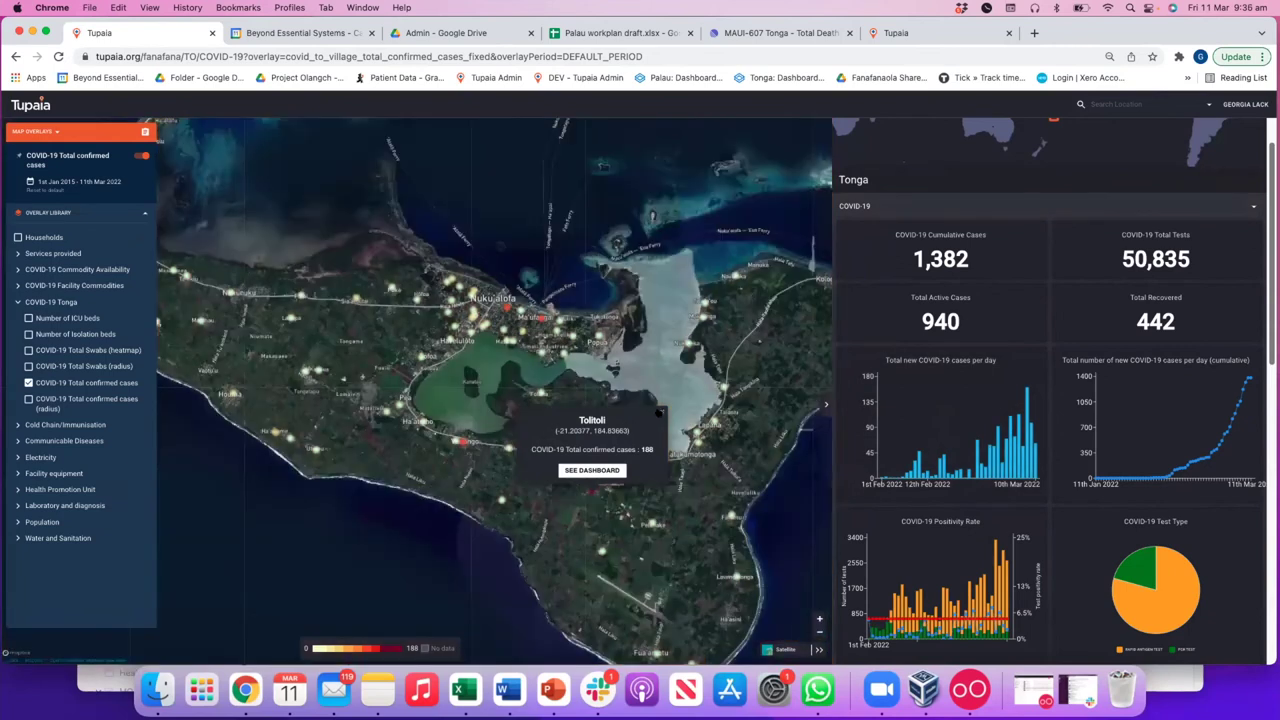
left_click(659, 411)
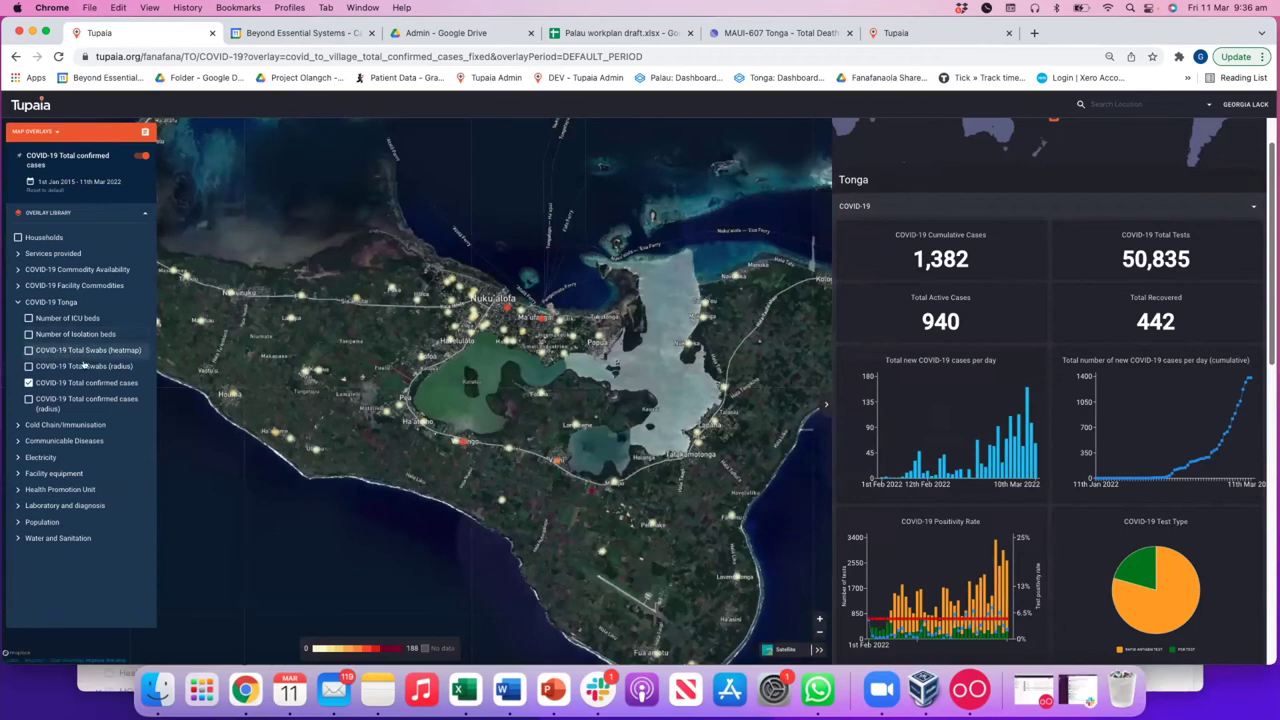
- Add the Total Swabs (radius) overlay, toggle confirmed cases off and on, then remove the swabs overlay
left_click(84, 366)
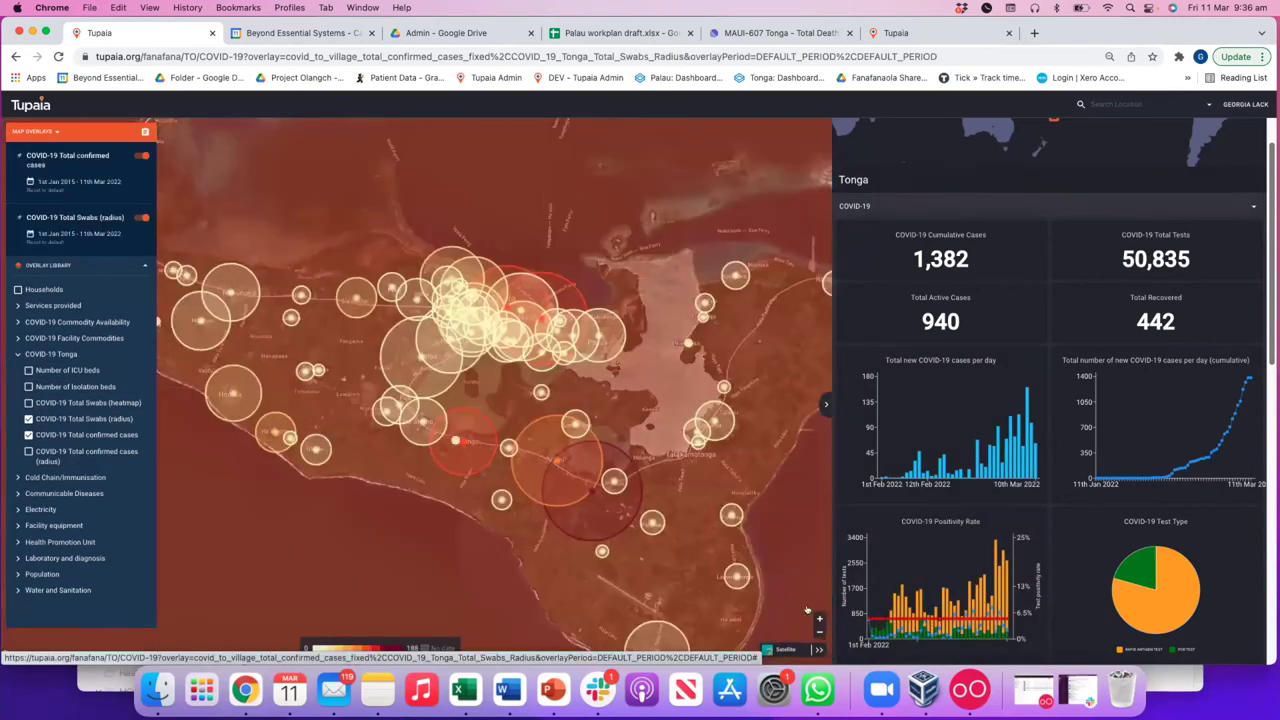
left_click(80, 435)
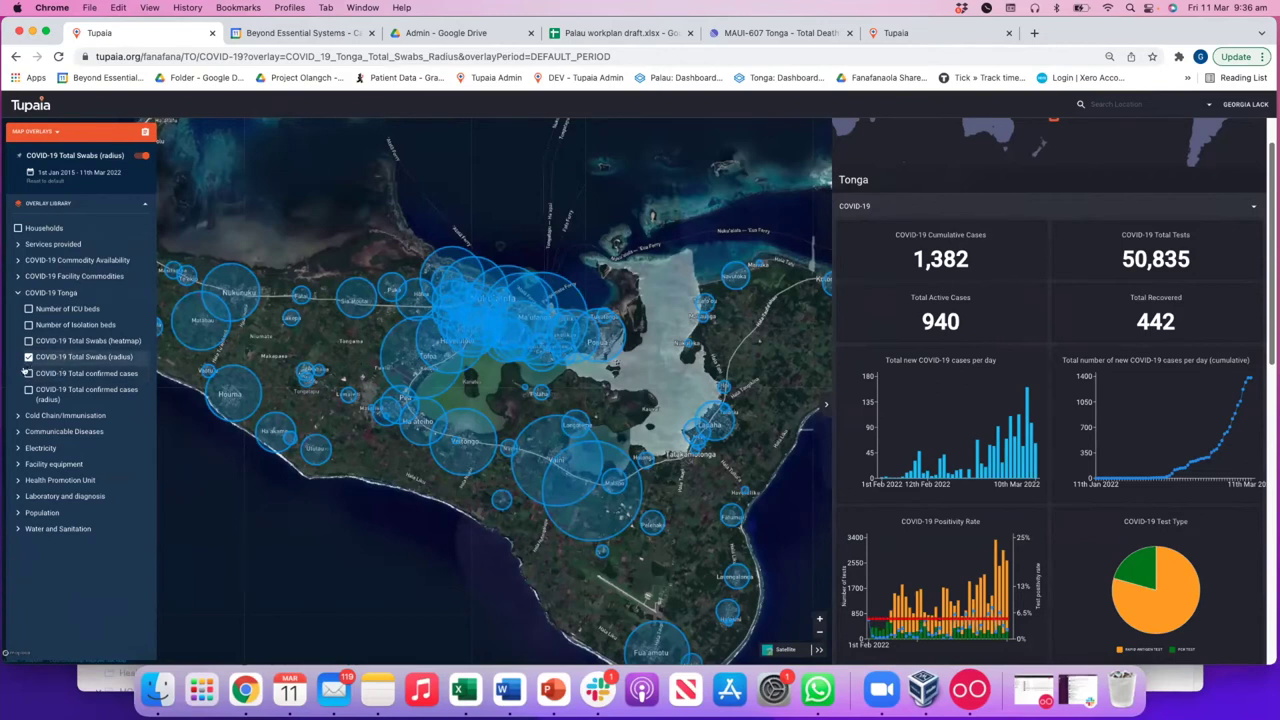
left_click(28, 373)
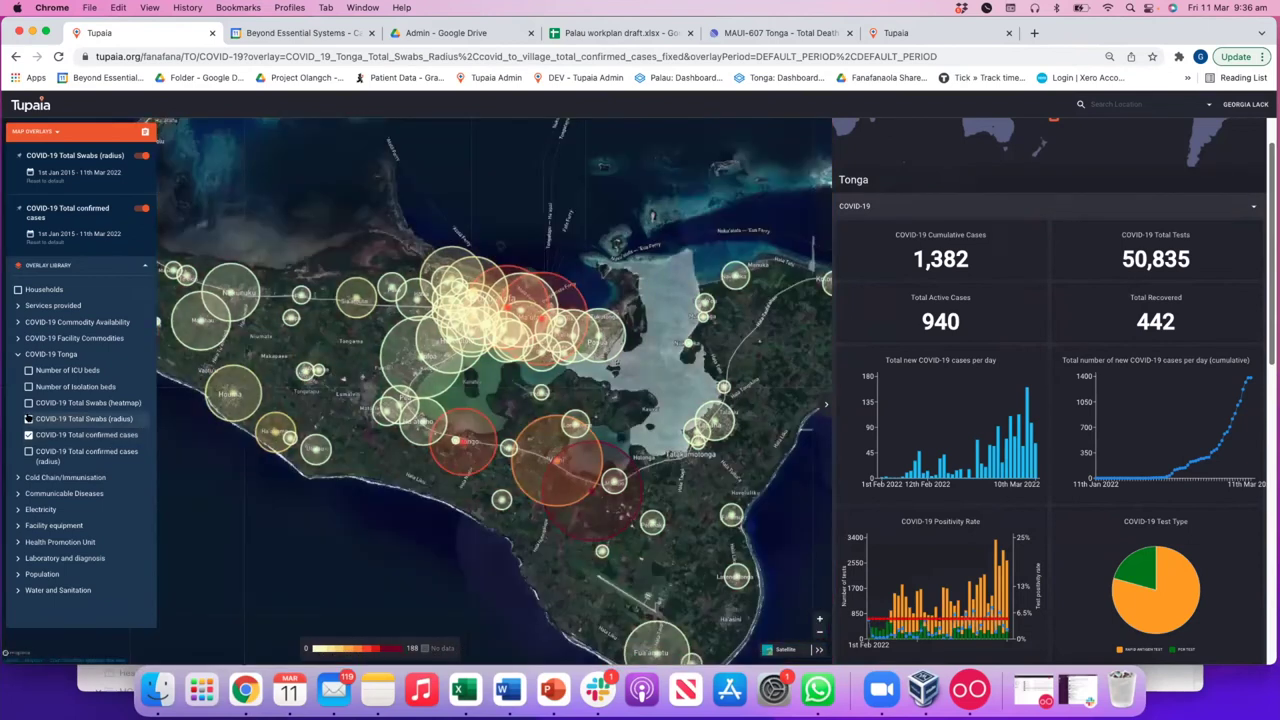
left_click(29, 418)
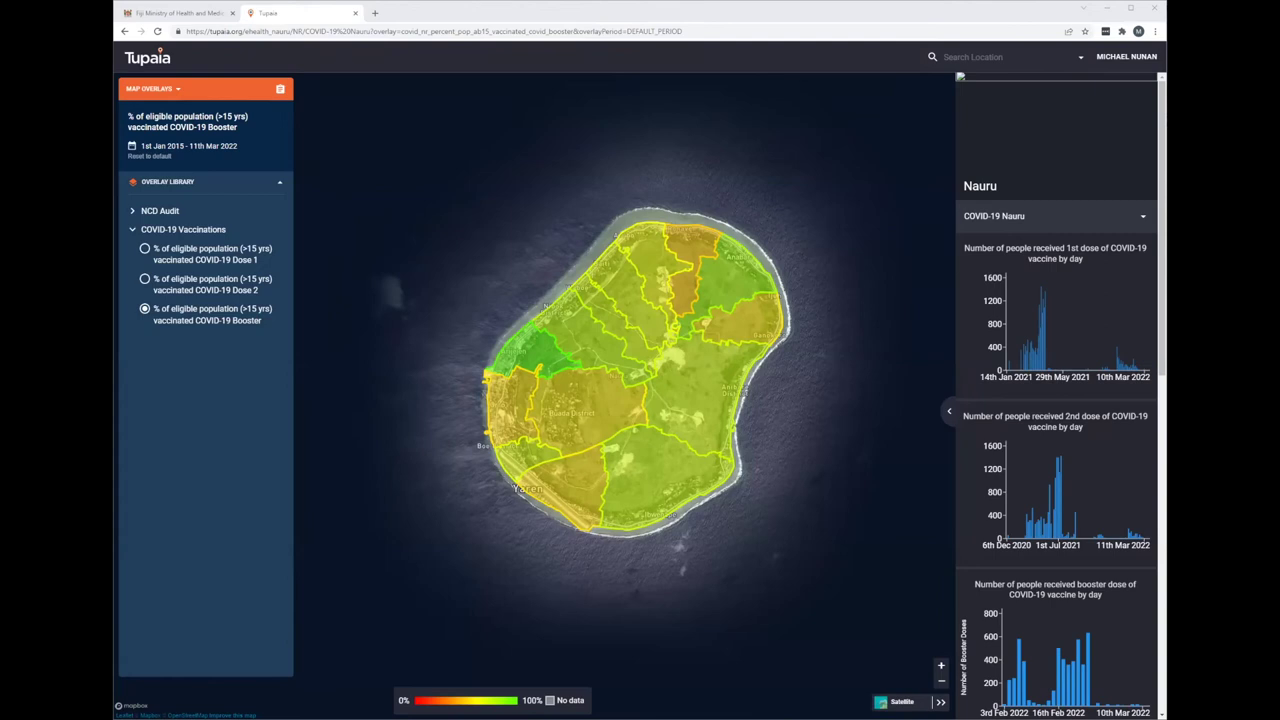
- Switch the Nauru map through Dose 1, Dose 2 and Booster coverage
left_click(162, 262)
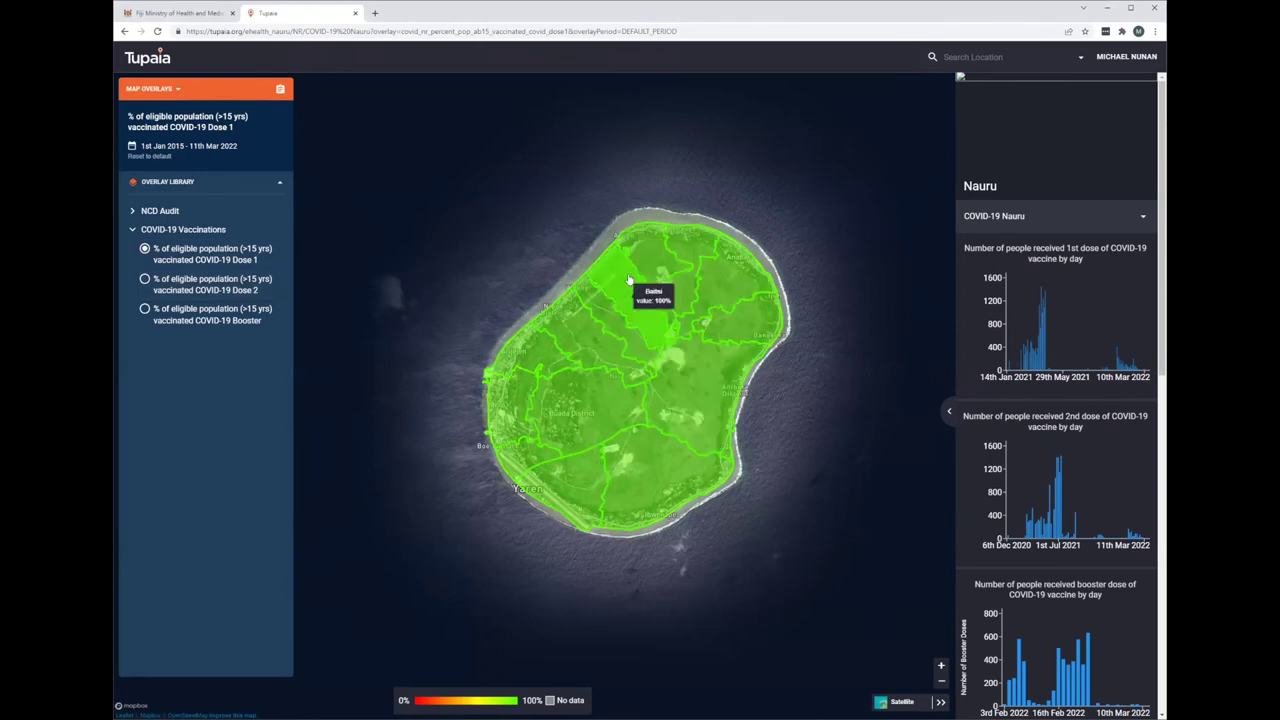
left_click(186, 282)
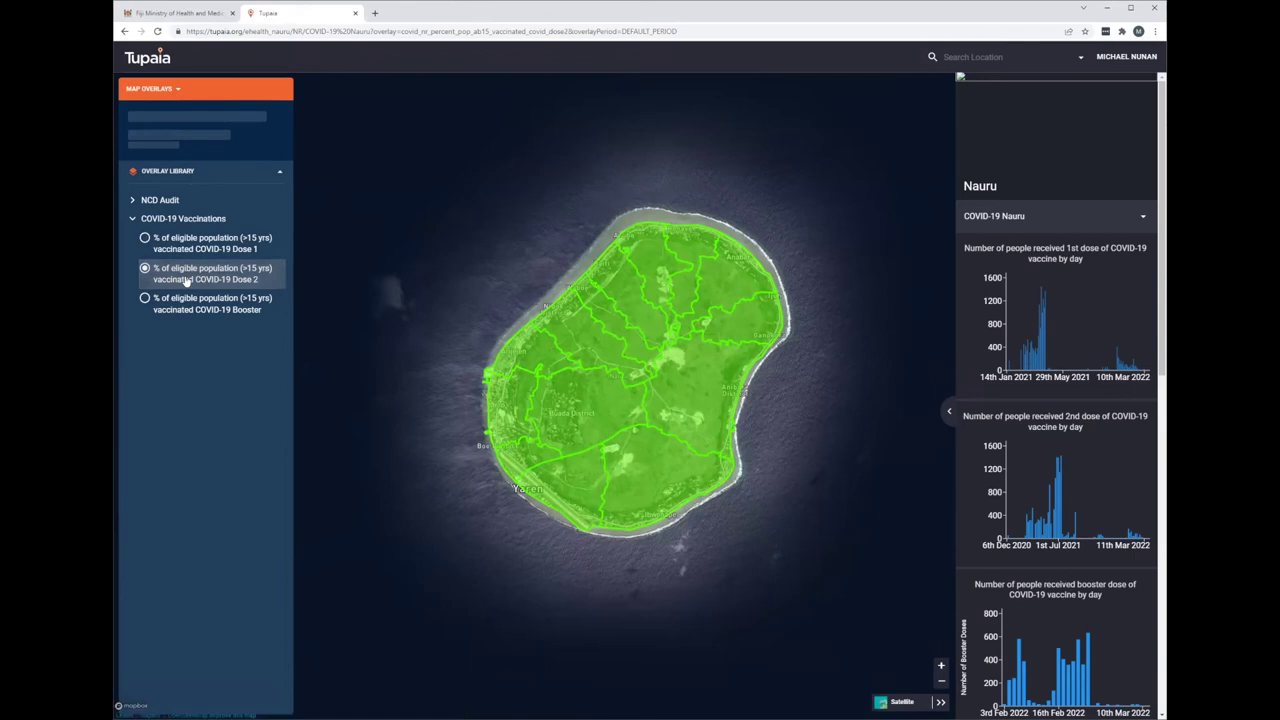
left_click(175, 318)
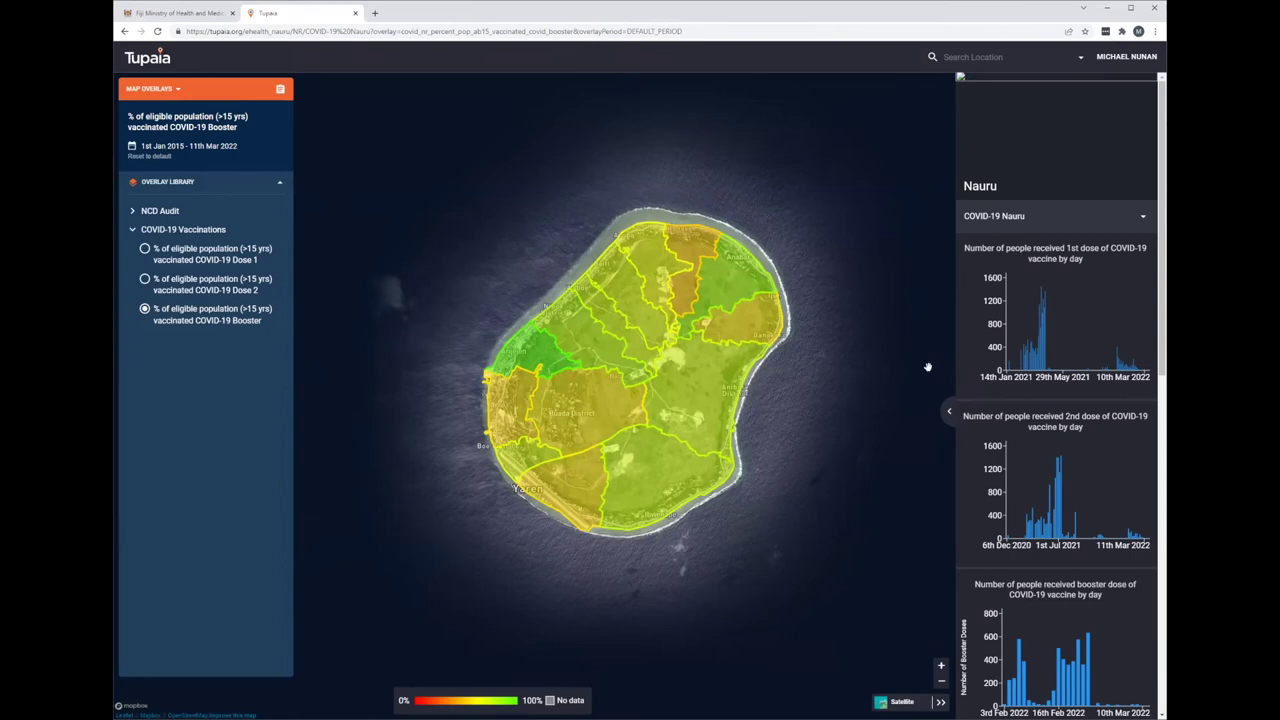
- Widen the Nauru dashboard to two columns and enlarge the COVID-19 Vaccines by Age chart
scroll(1048, 470, "down", 5)
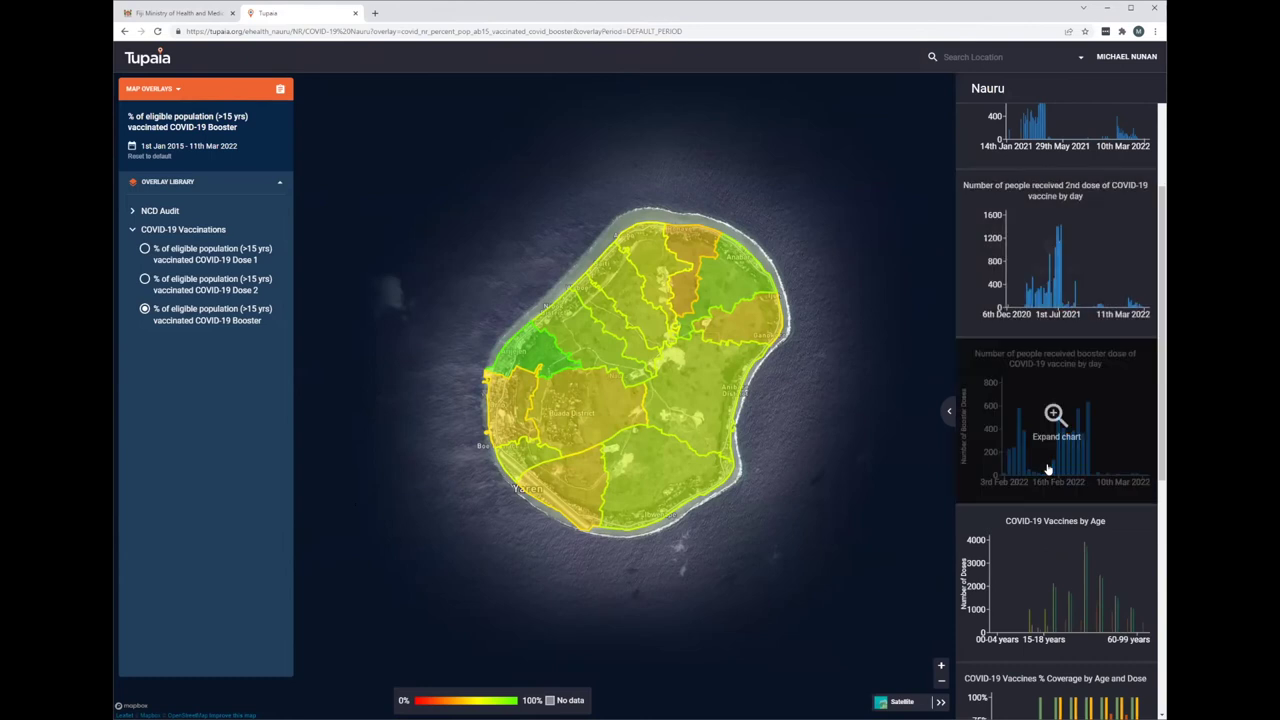
left_click(949, 410)
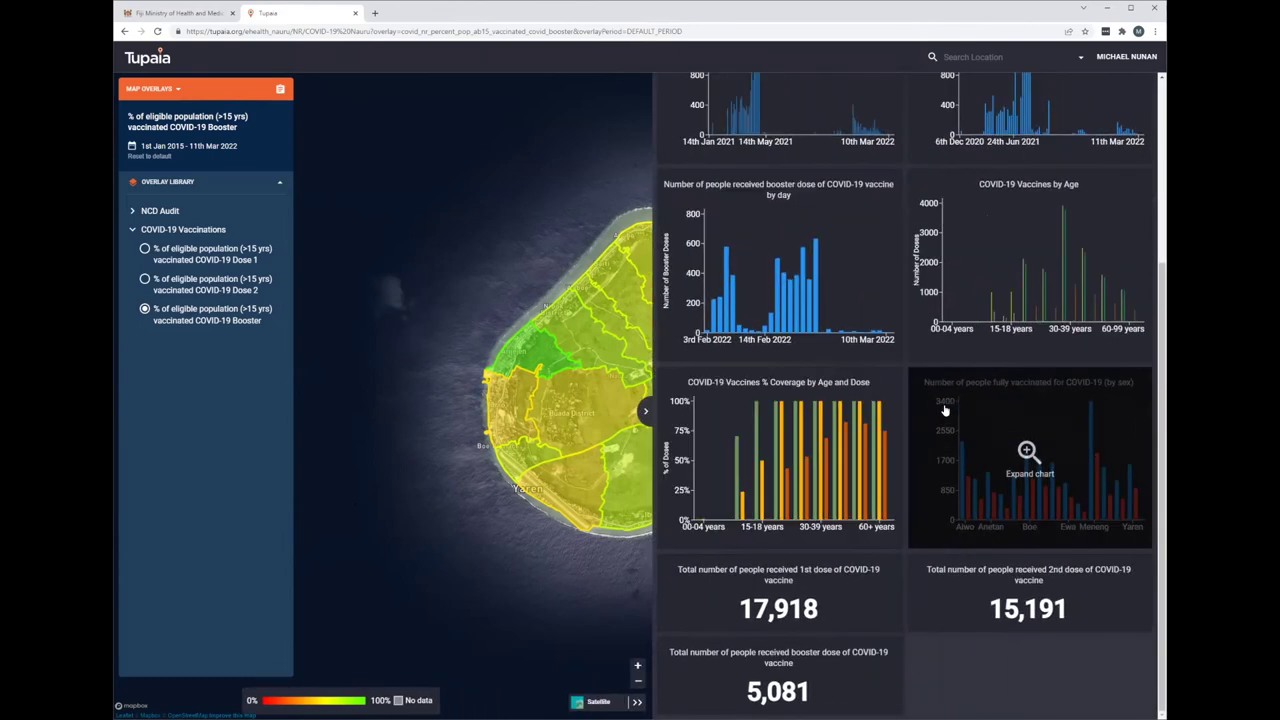
left_click(1000, 308)
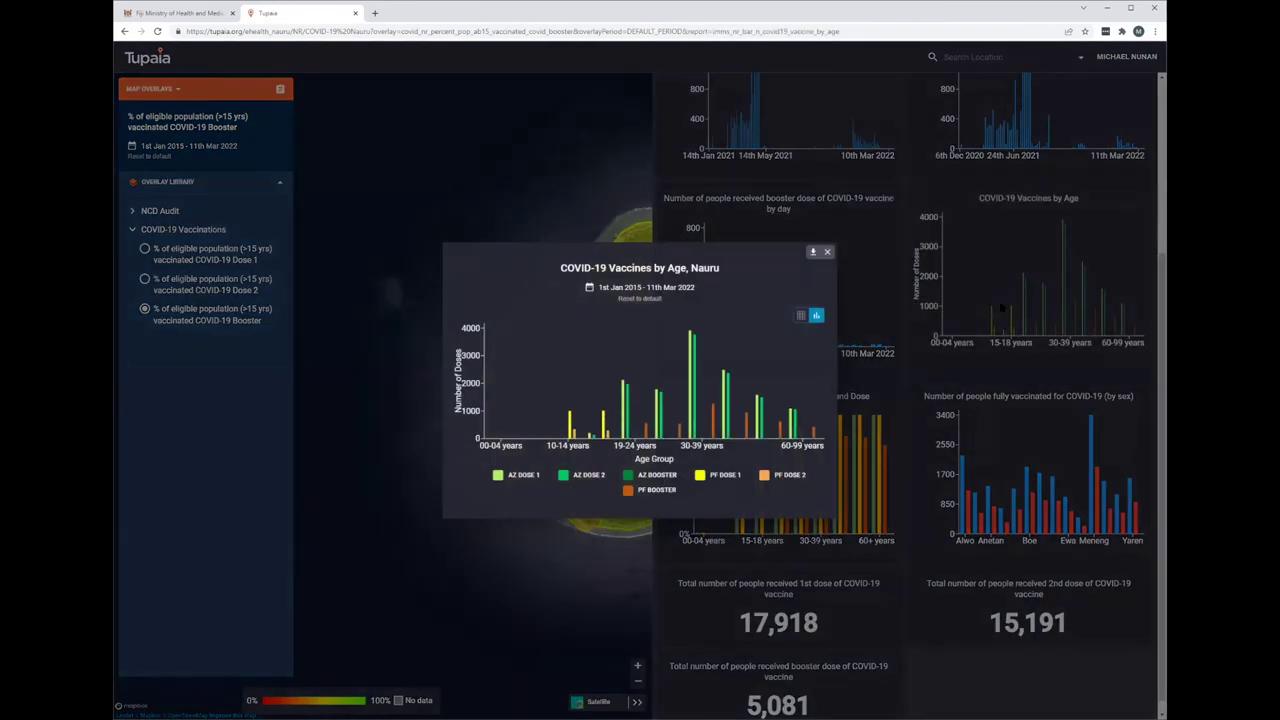
- Filter the Vaccines by Age chart to PF BOOSTER, then AZ DOSE 1, restoring all series, and close it
left_click(635, 491)
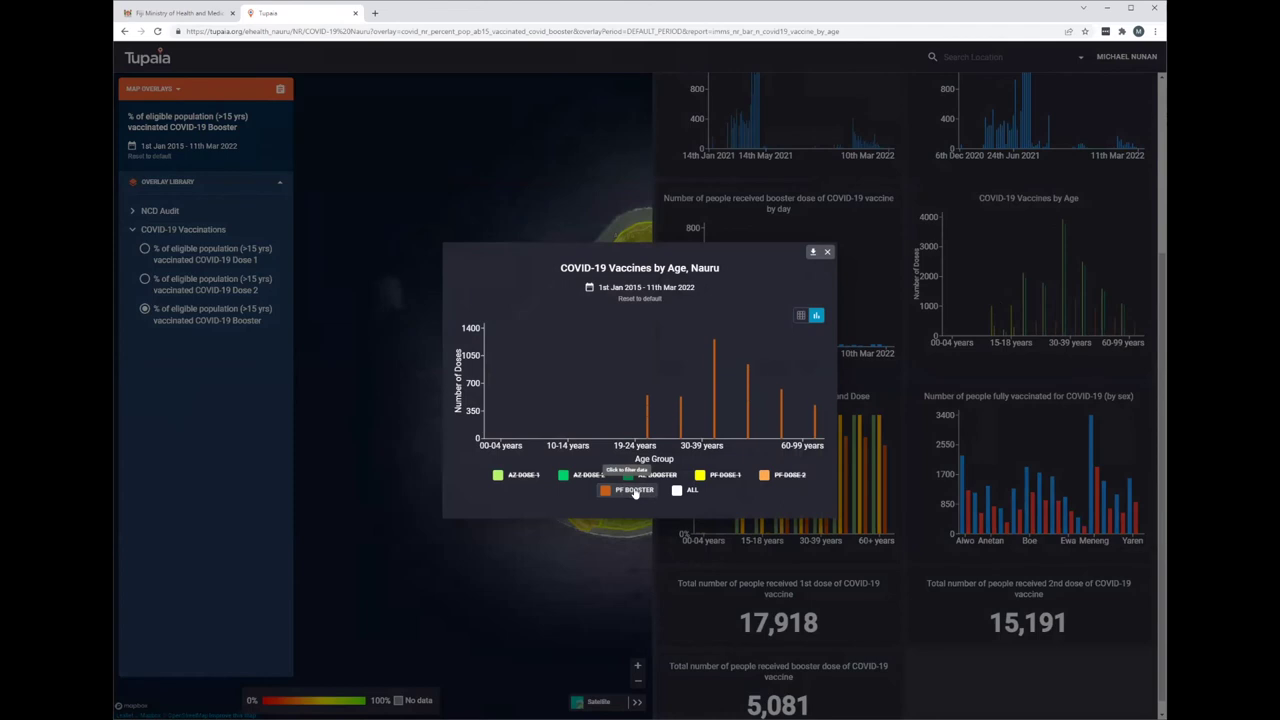
left_click(622, 496)
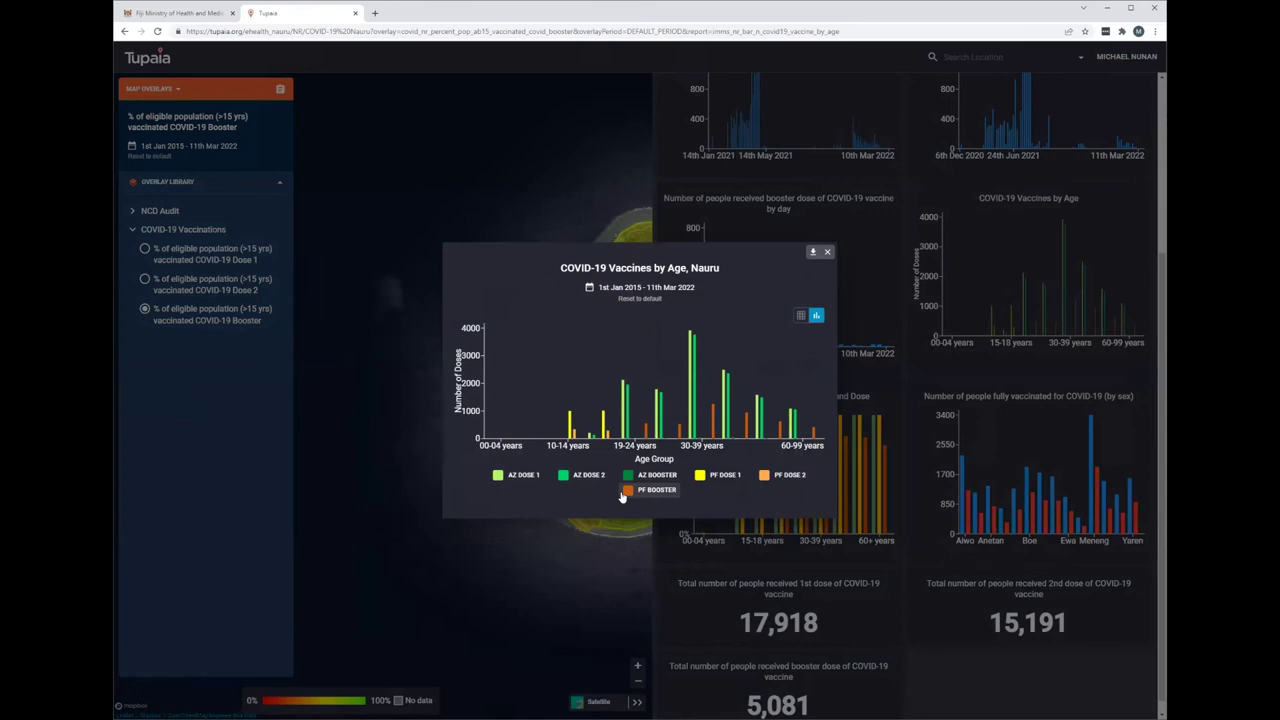
left_click(505, 478)
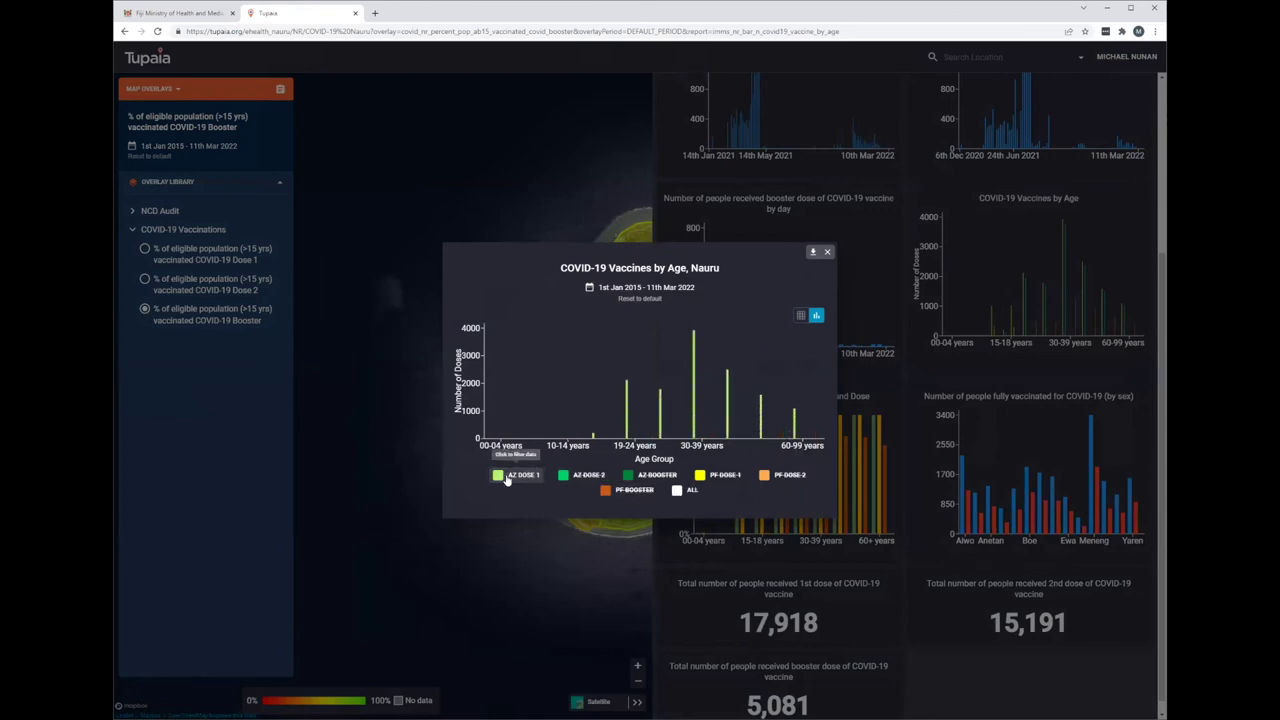
left_click(505, 478)
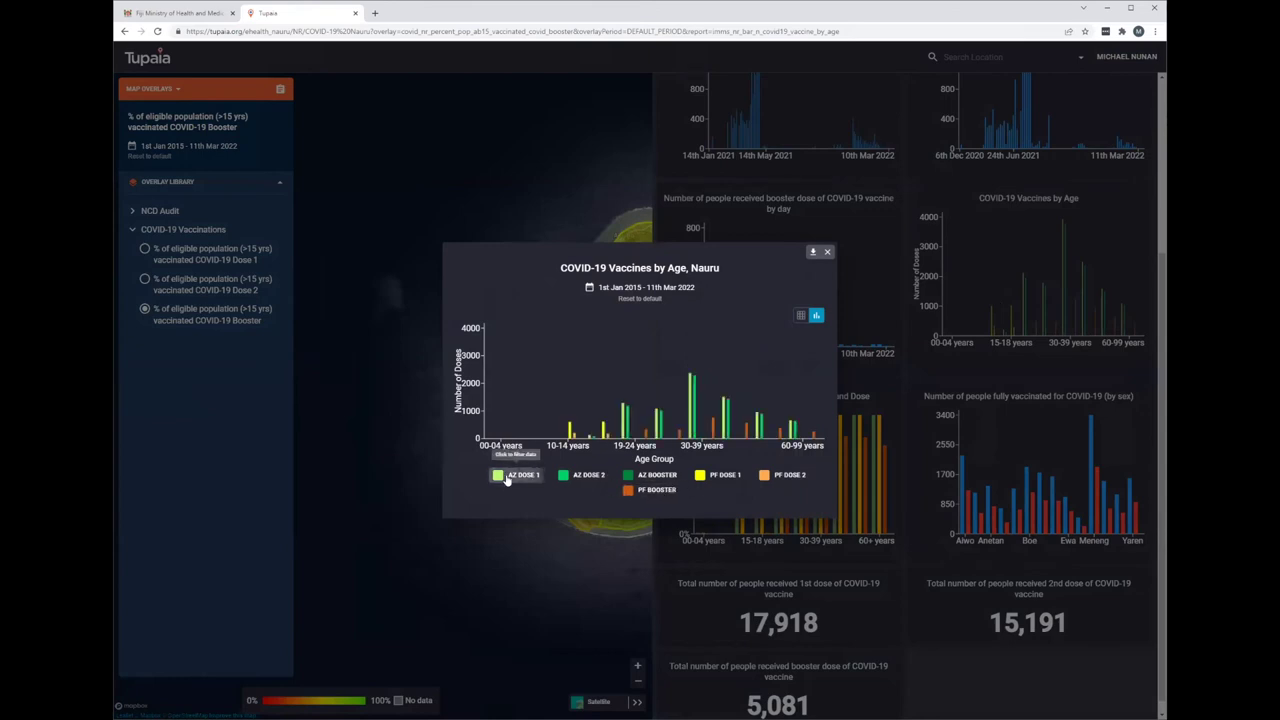
left_click(828, 252)
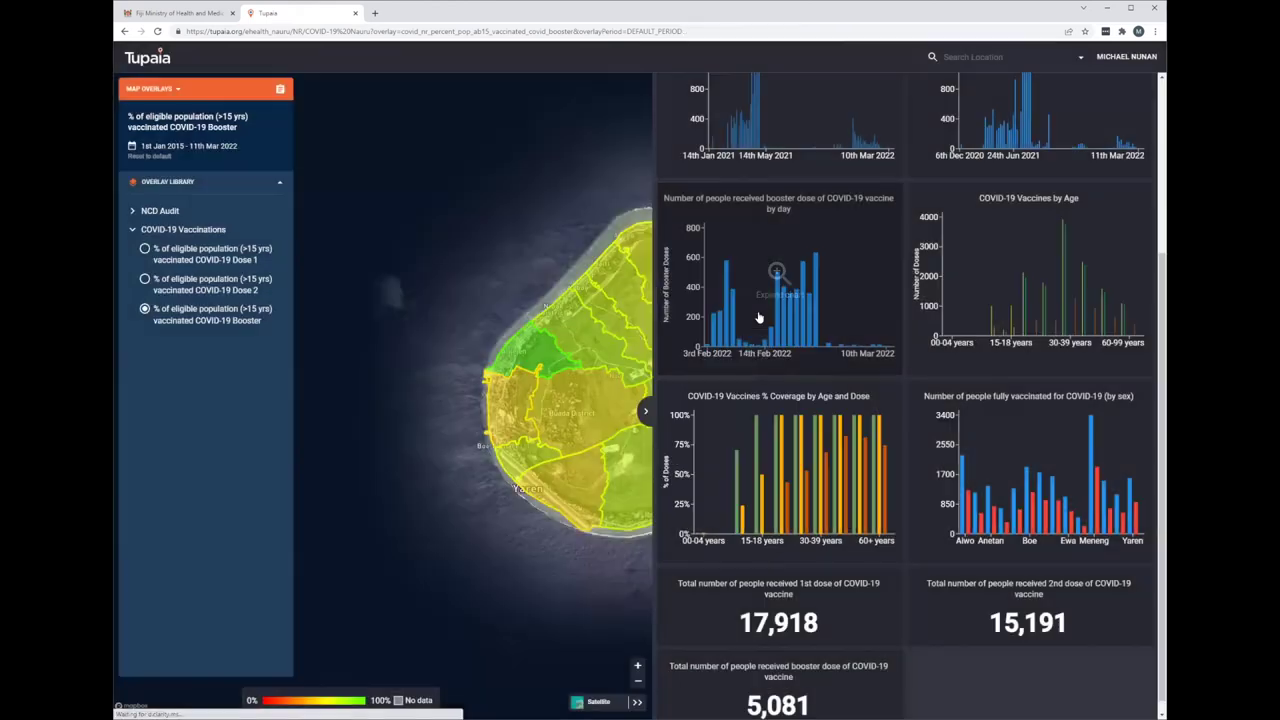
- Collapse the dashboard and zoom into Nauru's Denigomodu district to view its vaccination charts
left_click(645, 413)
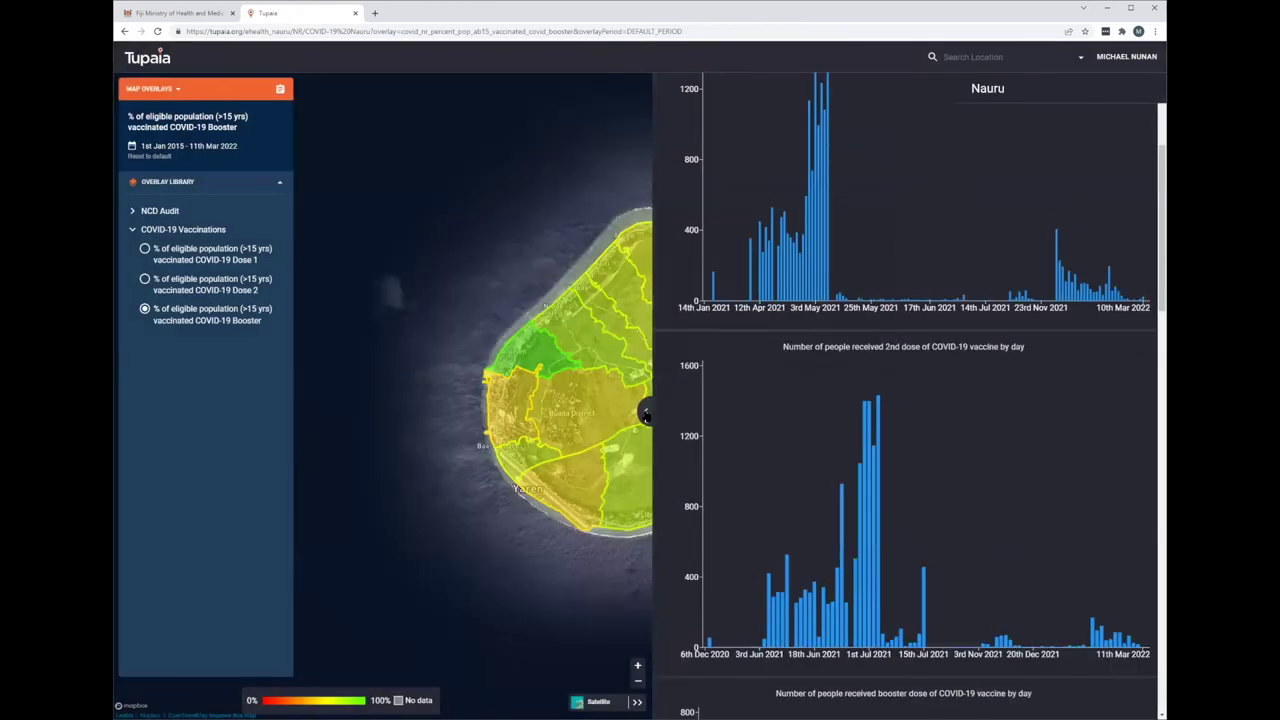
left_click(527, 354)
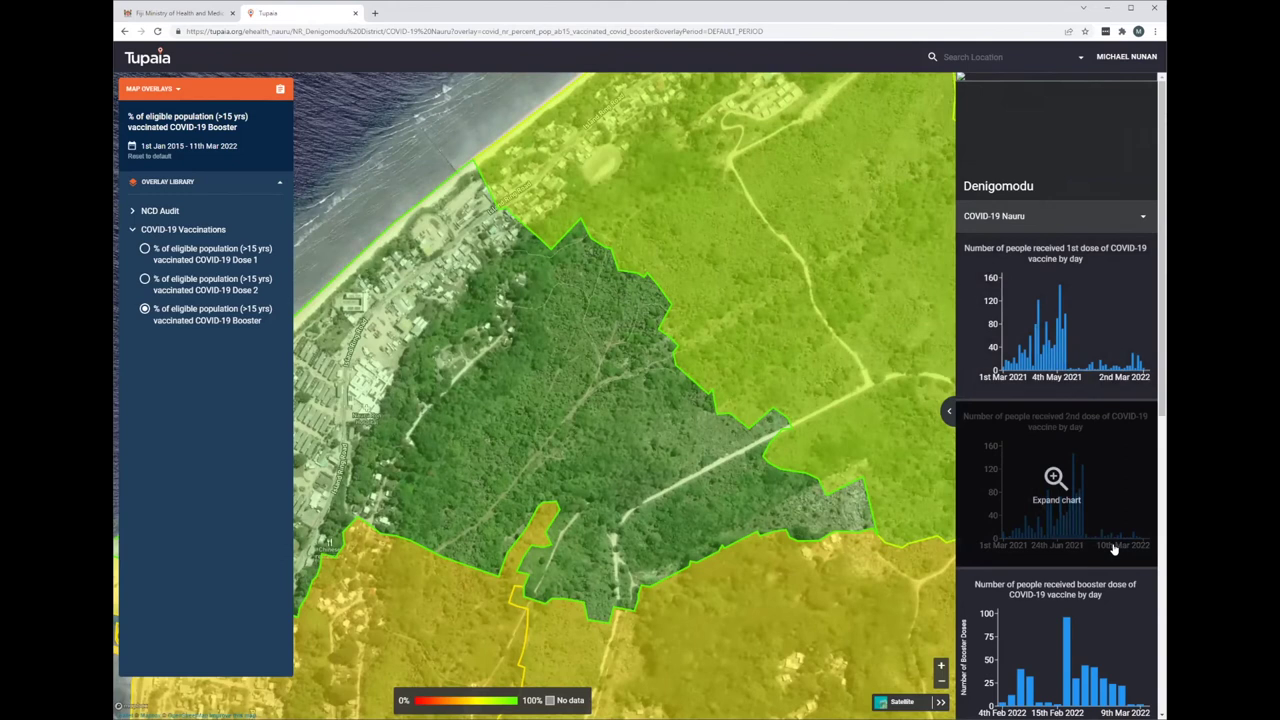
scroll(1113, 549, "down", 1)
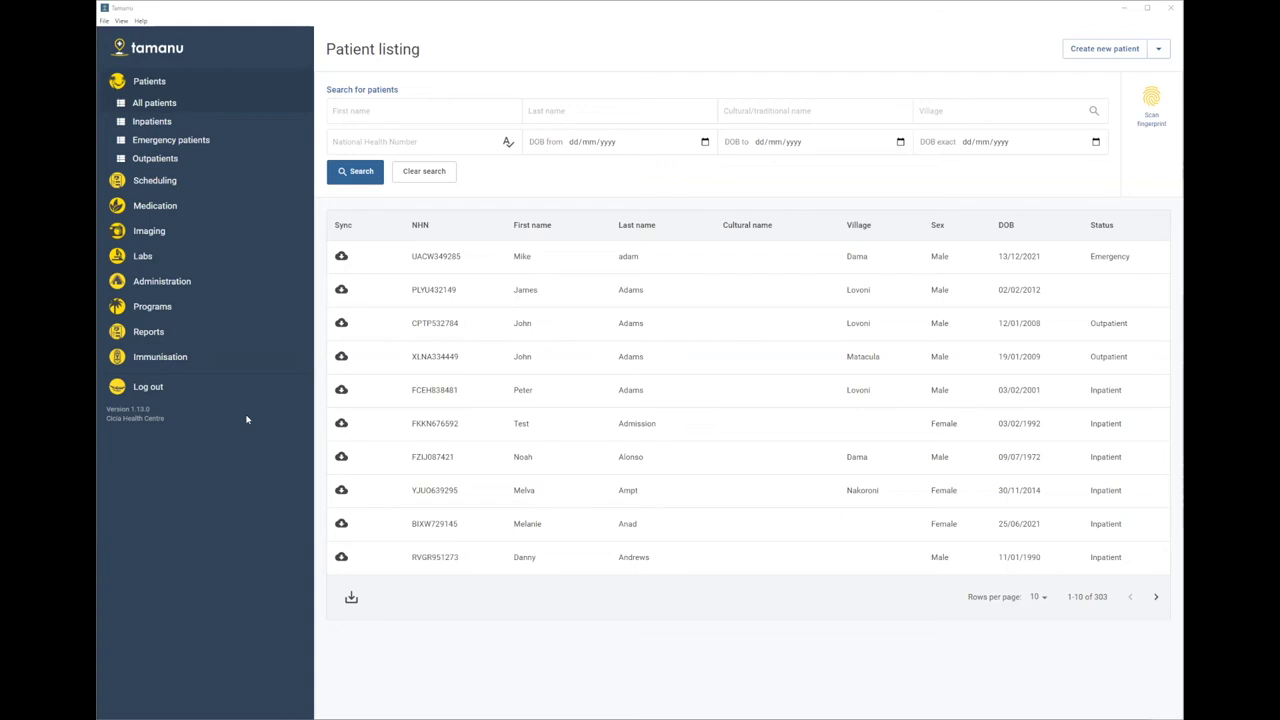
- Open the Scheduling appointments calendar for Friday 11 March 2022 and start a new appointment
left_click(155, 181)
left_click(183, 150)
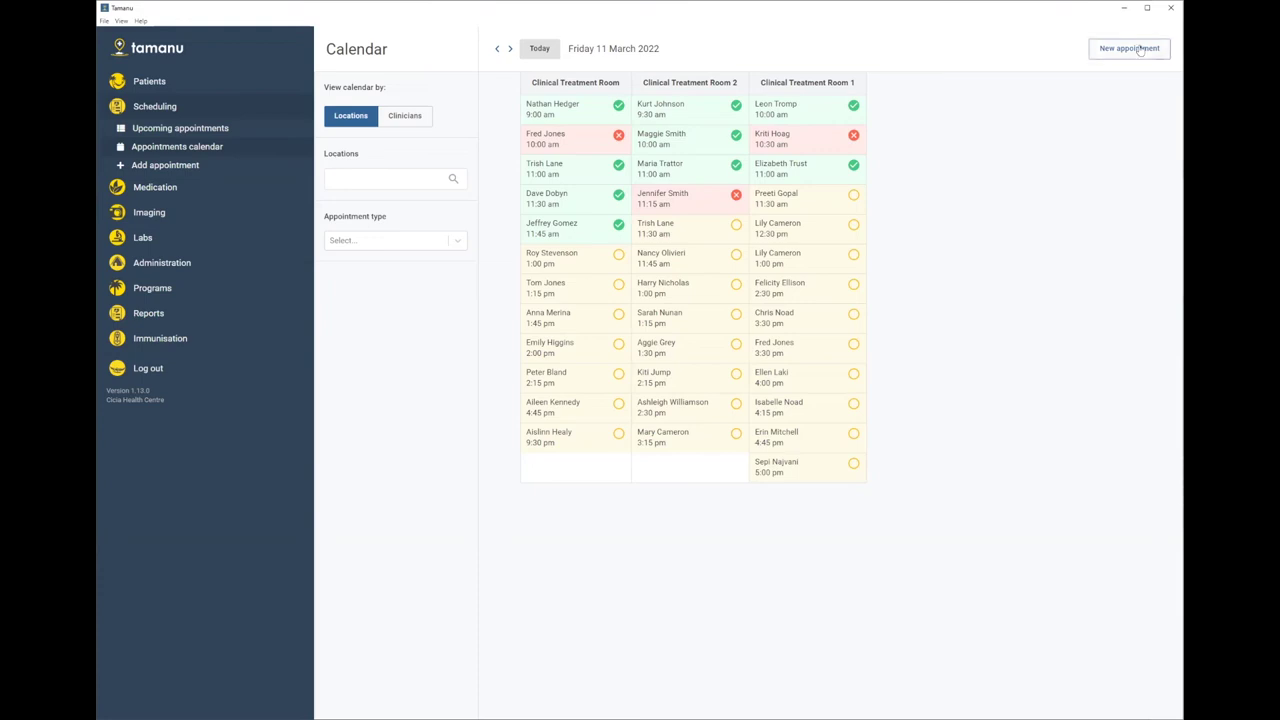
left_click(1096, 55)
- Select the patient and set the appointment type to Standard
left_click(504, 295)
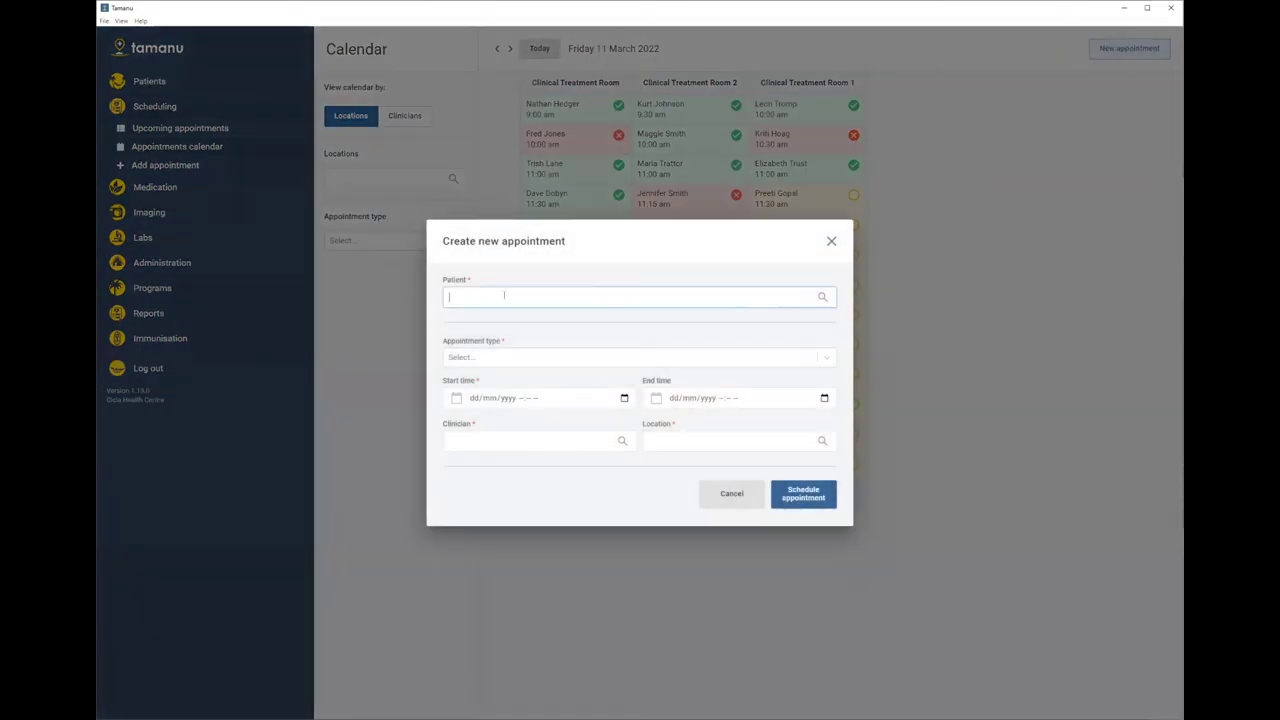
type("Angus")
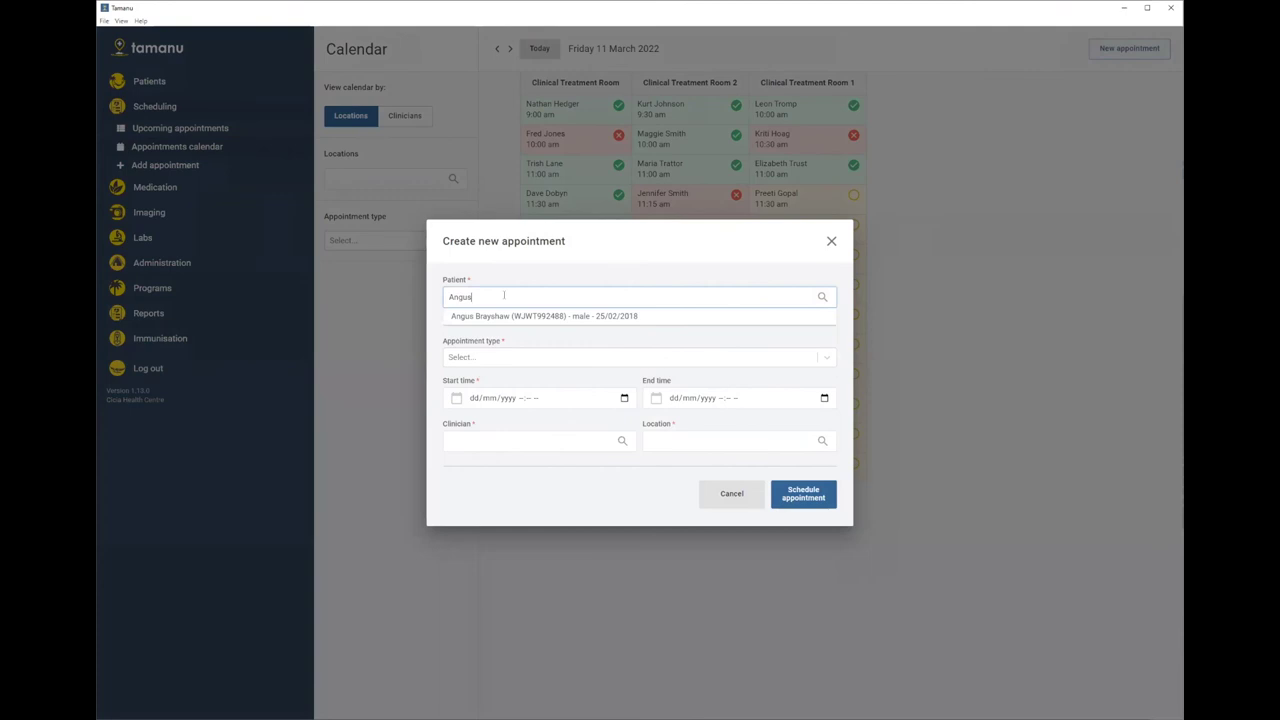
left_click(494, 317)
left_click(469, 360)
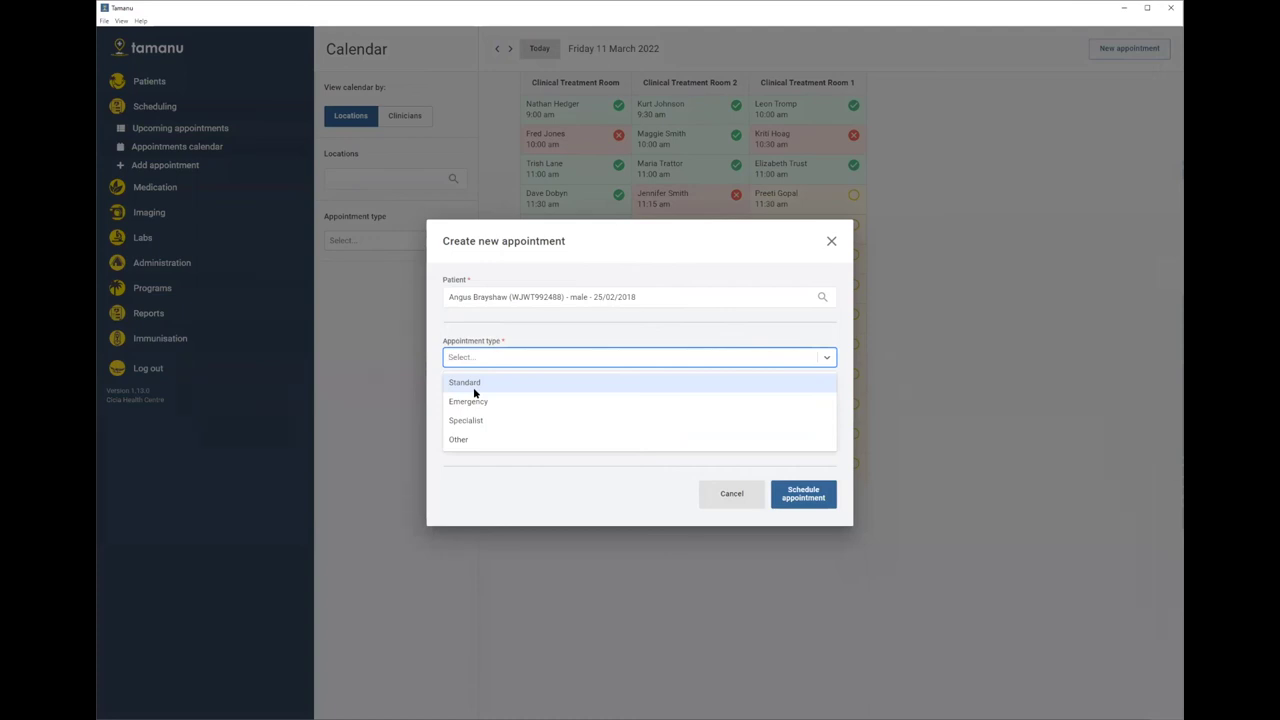
left_click(476, 384)
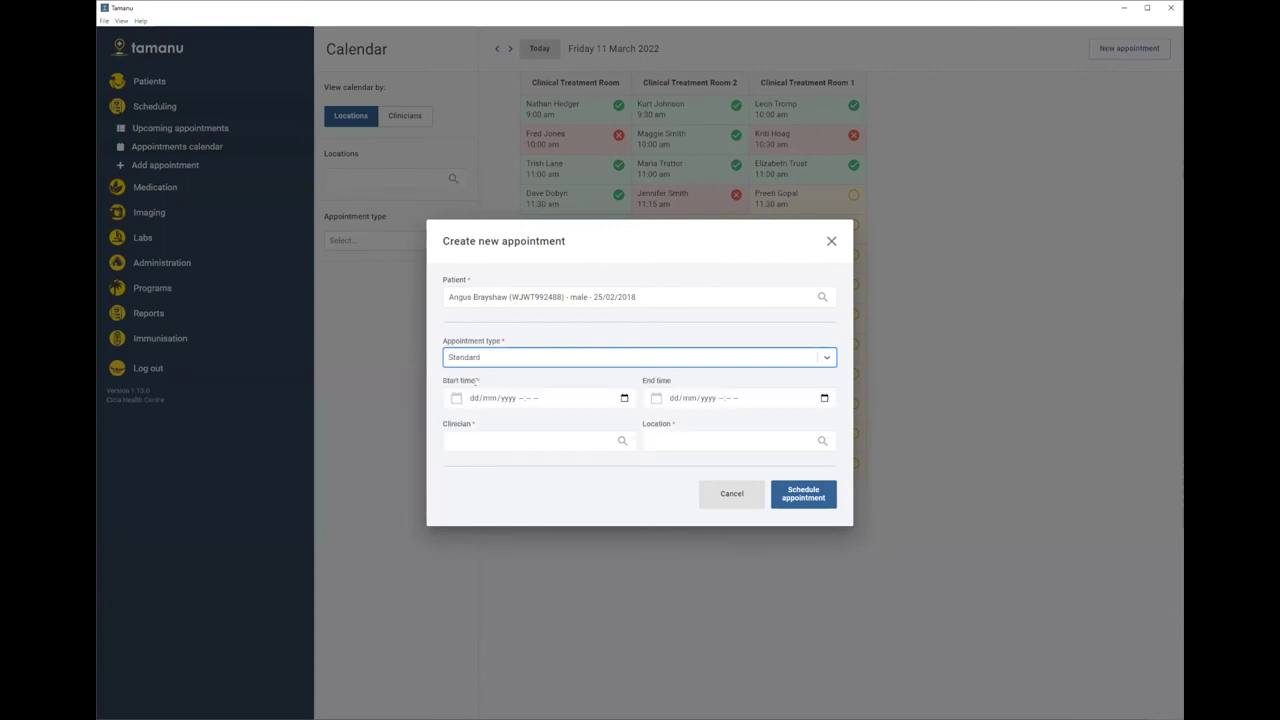
- Set the appointment start to 11 March 2022 at 12:40 PM
left_click(624, 399)
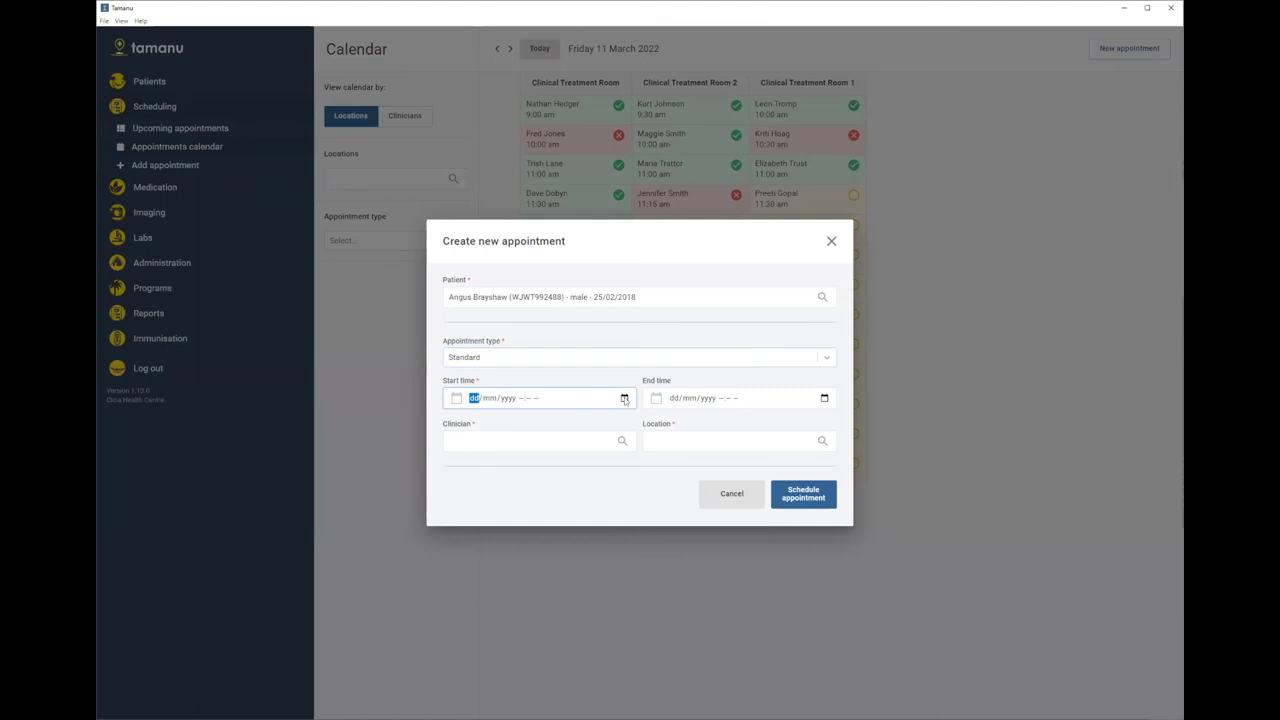
left_click(624, 399)
left_click(534, 468)
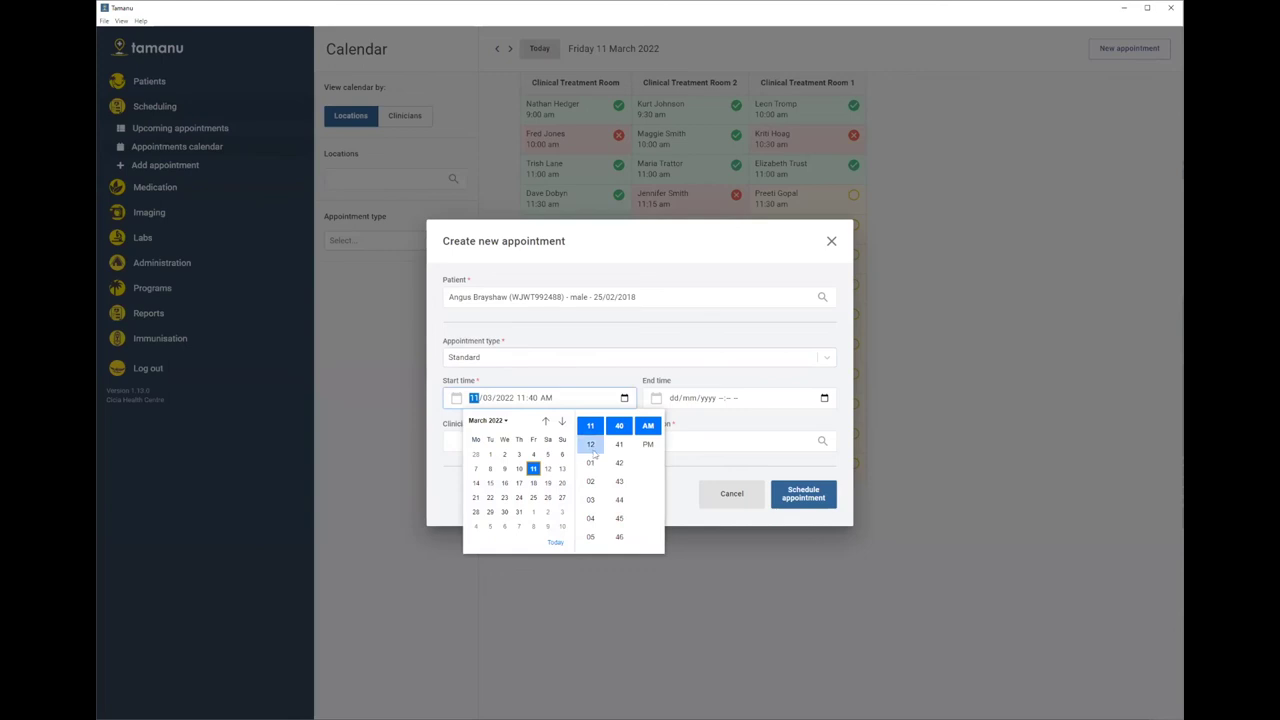
left_click(590, 444)
left_click(652, 446)
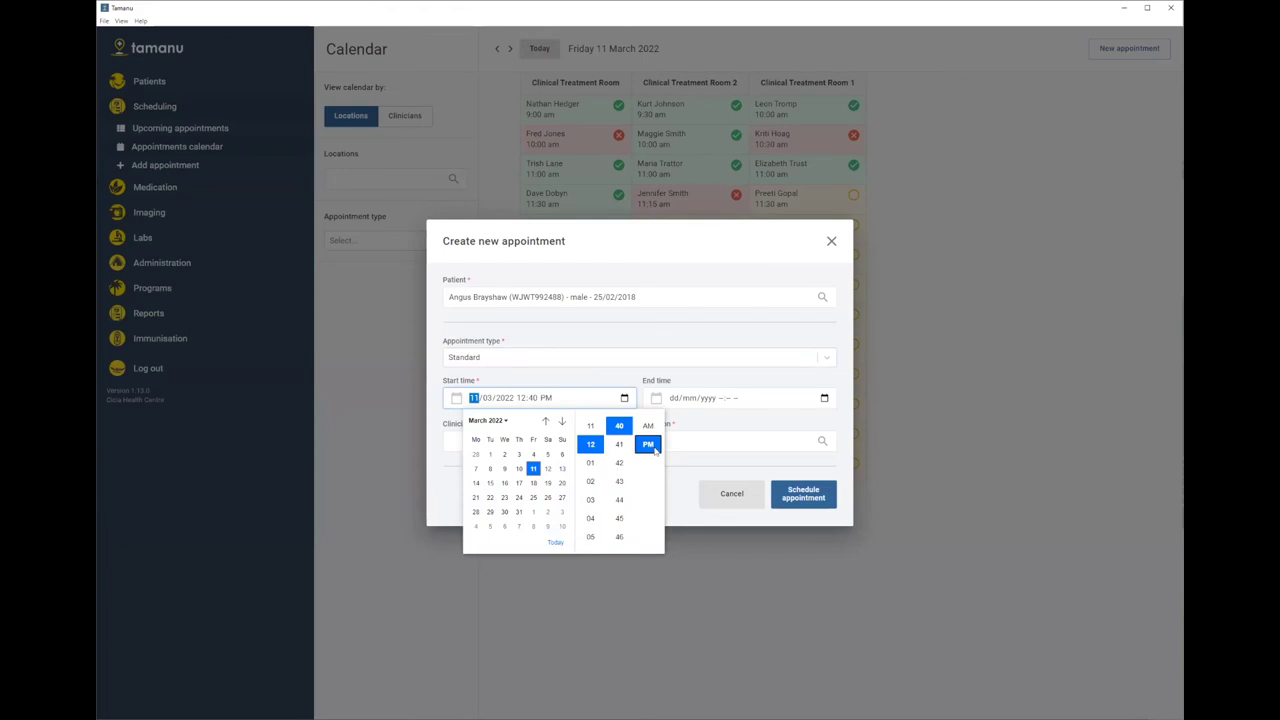
left_click(613, 380)
- Assign the clinician, set location to Clinical Treatment Room 2, and schedule the appointment
left_click(509, 441)
type("Megan")
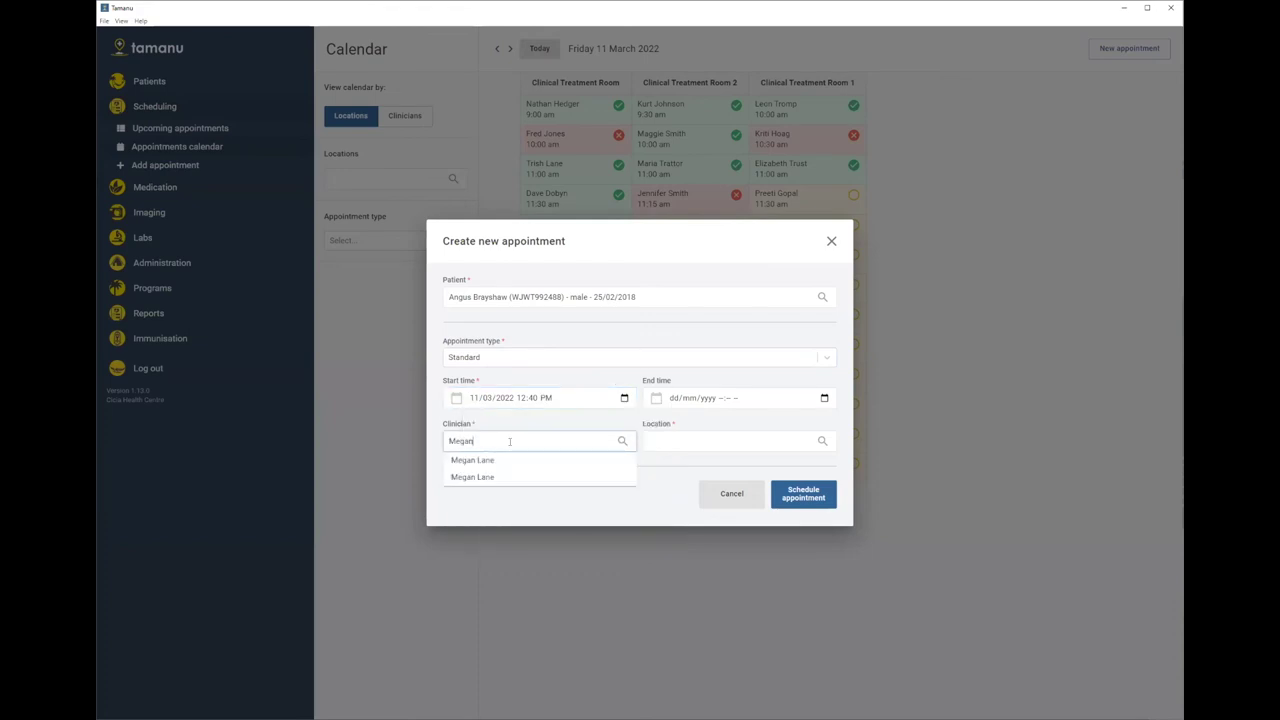
left_click(491, 459)
left_click(680, 446)
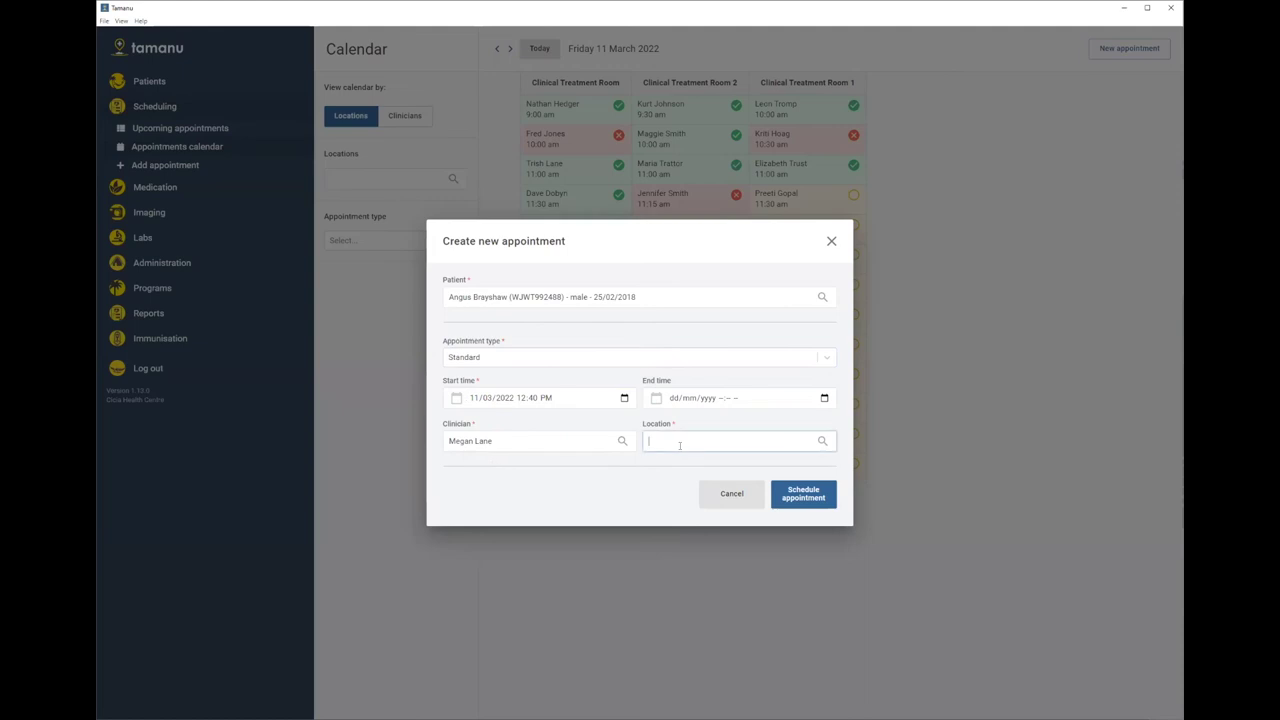
type("Clini")
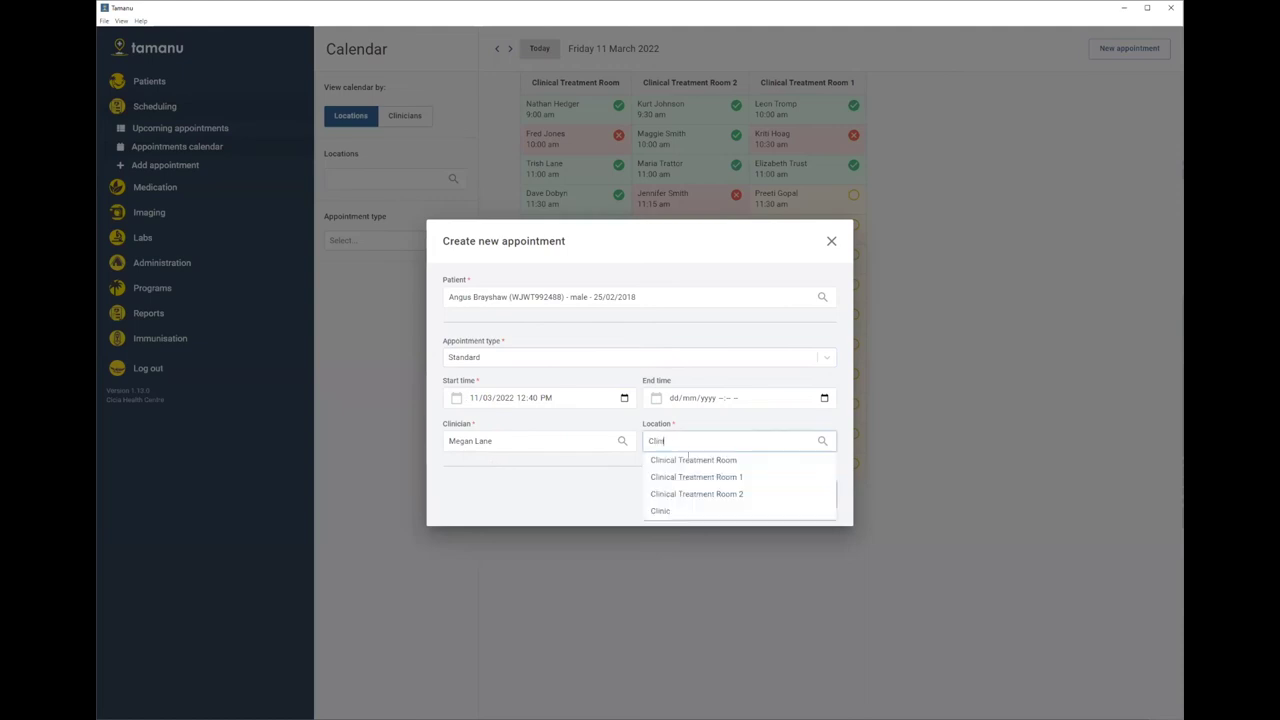
left_click(711, 495)
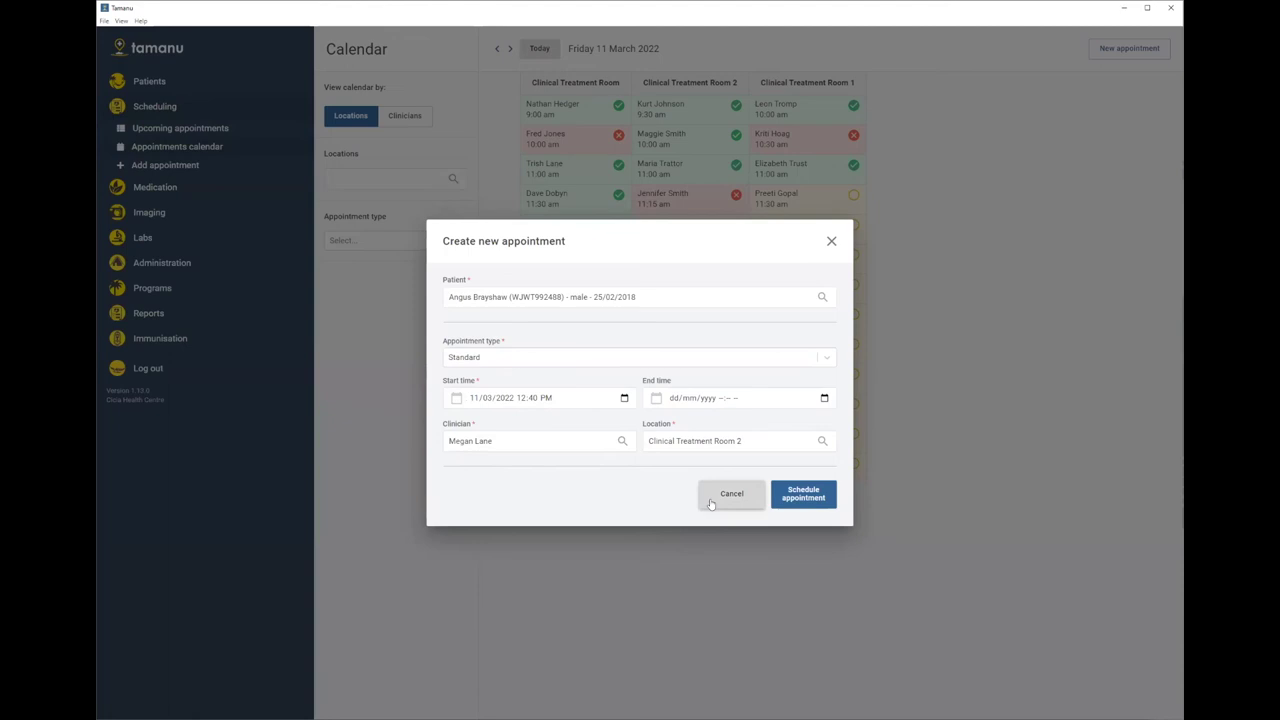
left_click(783, 498)
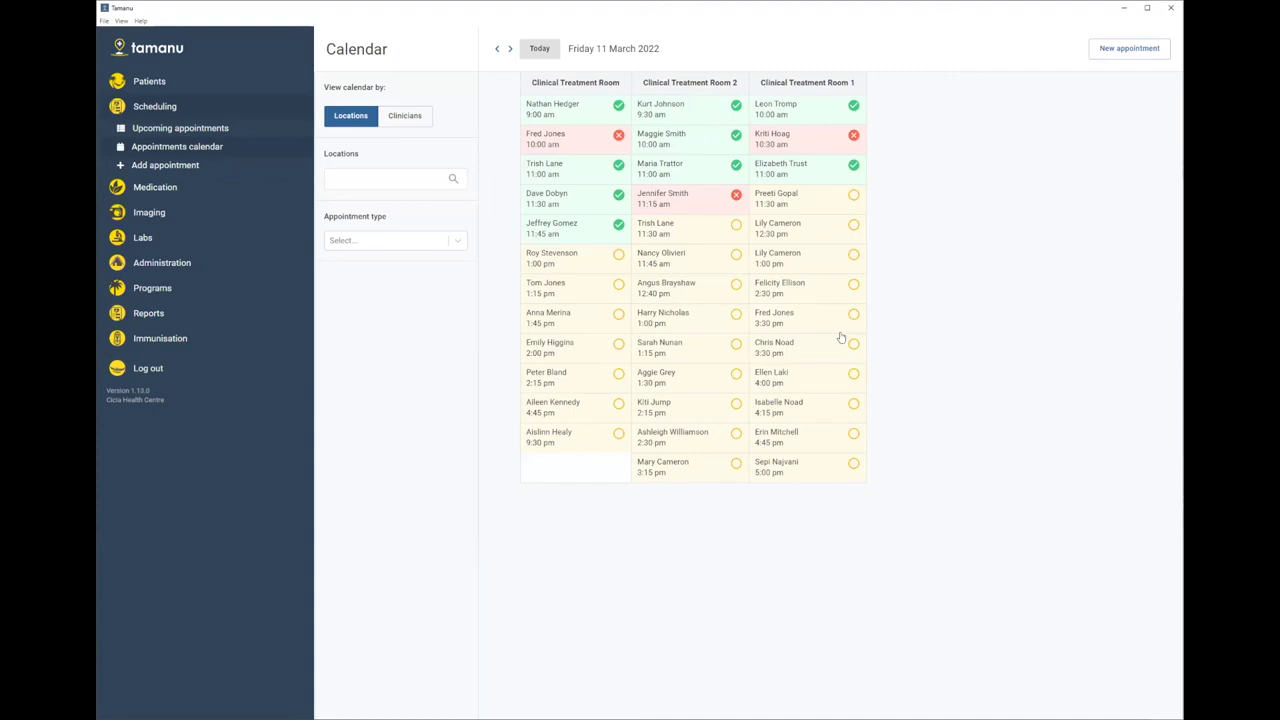
- Filter the calendar to Clinical Treatment Room 2, then clear the location filter
left_click(400, 181)
type("cli")
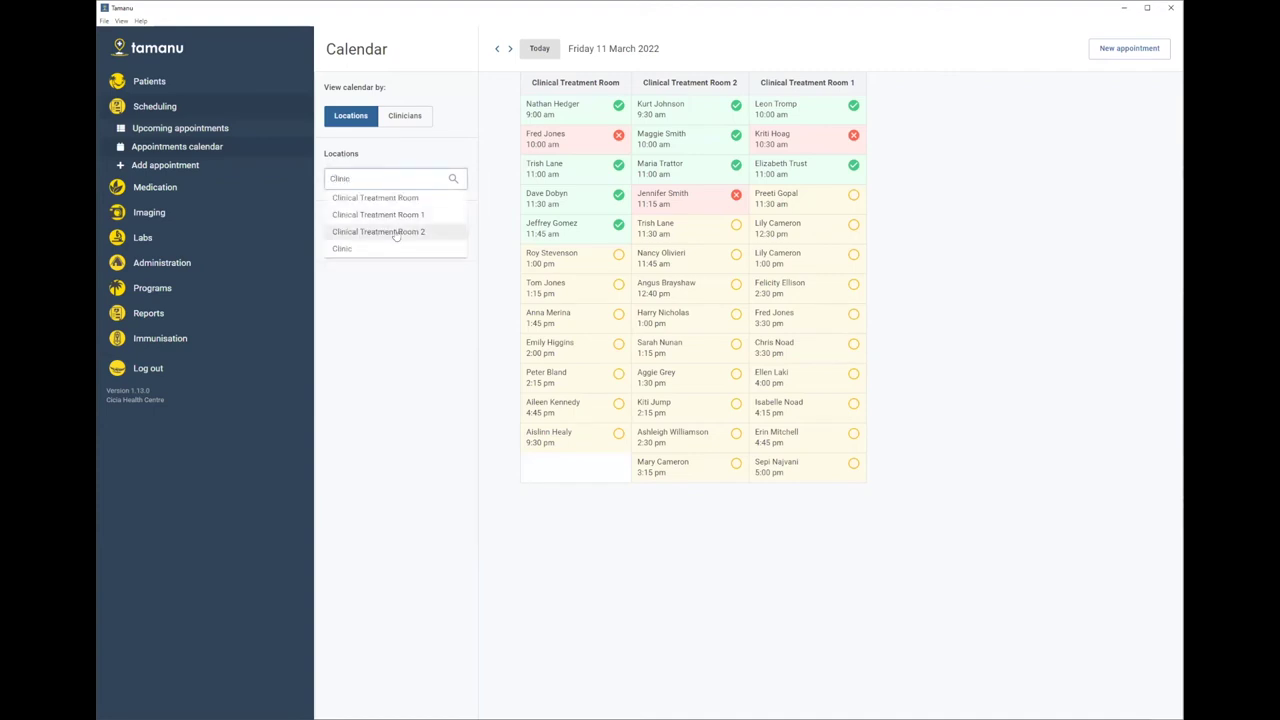
left_click(396, 232)
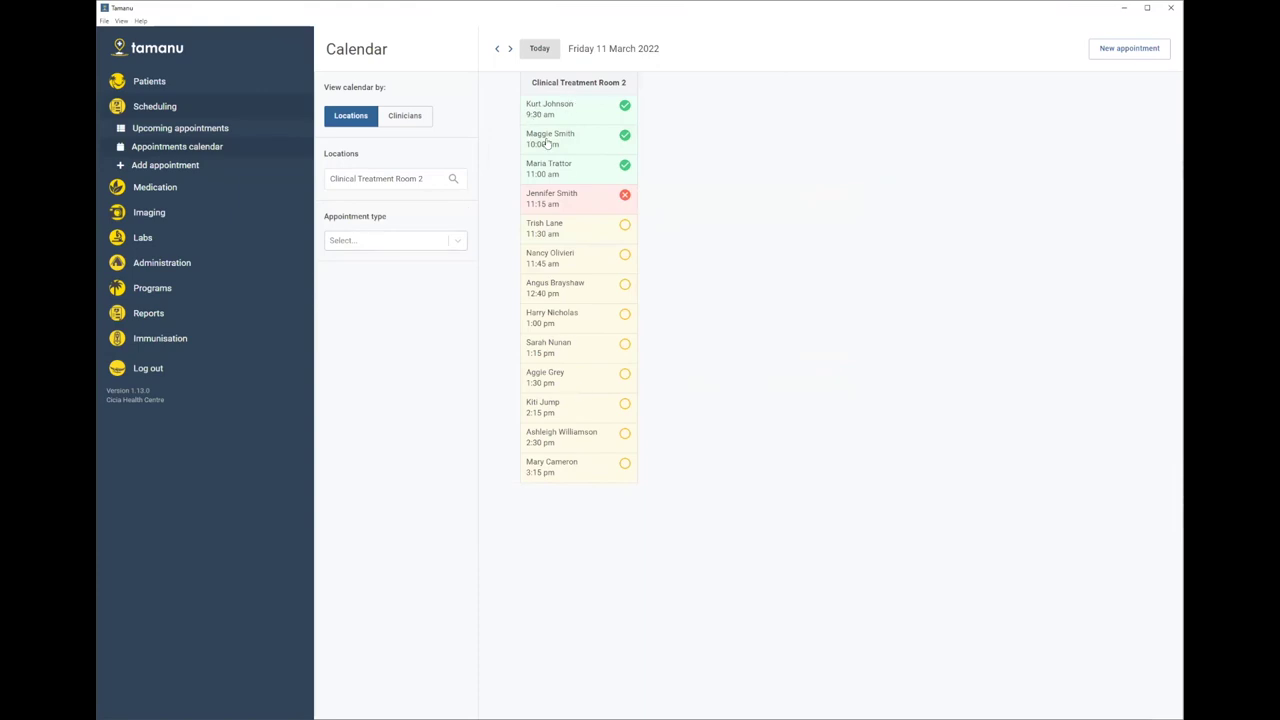
left_click_drag(436, 180, 297, 174)
key("BackSpace")
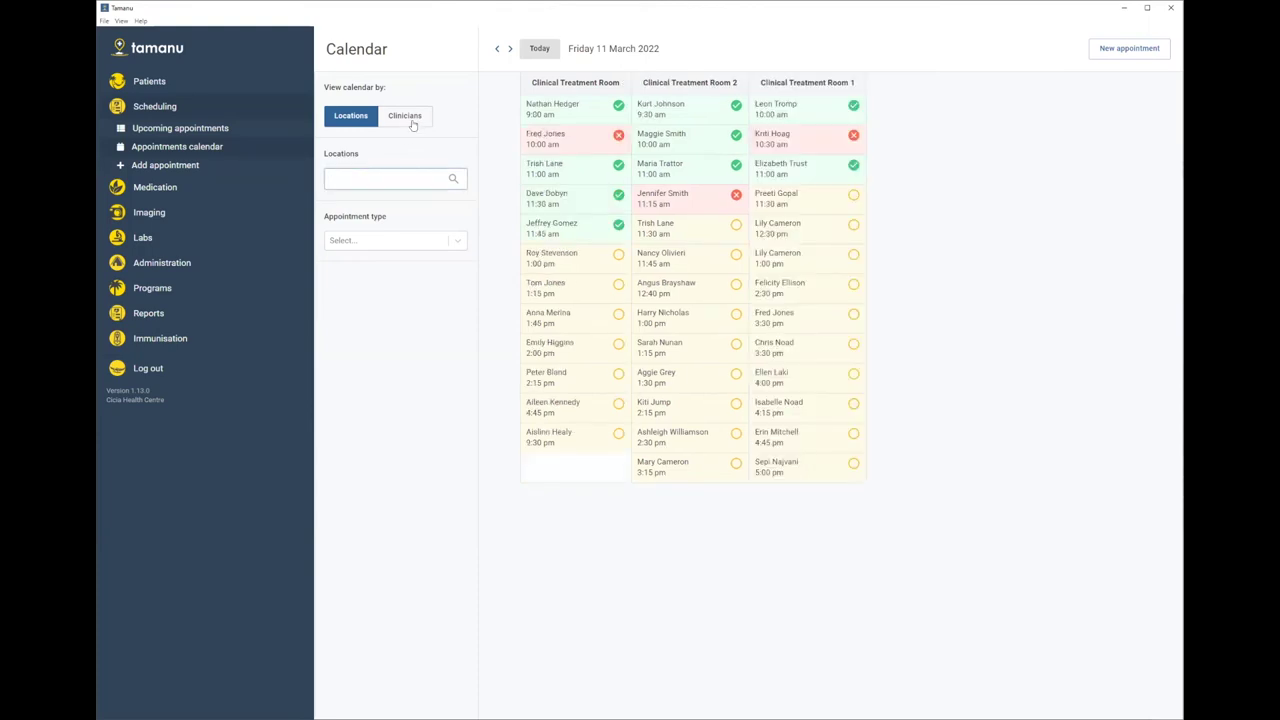
- View the calendar by clinician, showing only the chosen clinician's appointments
left_click(408, 116)
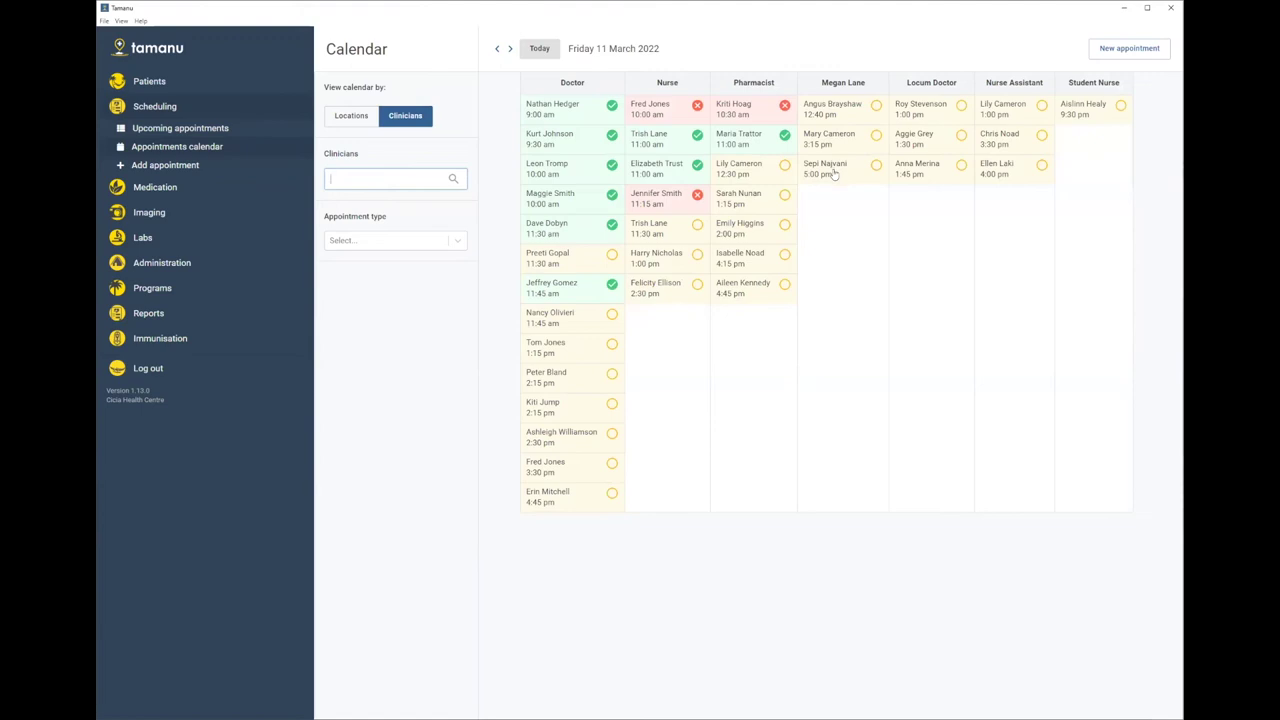
type("Megan")
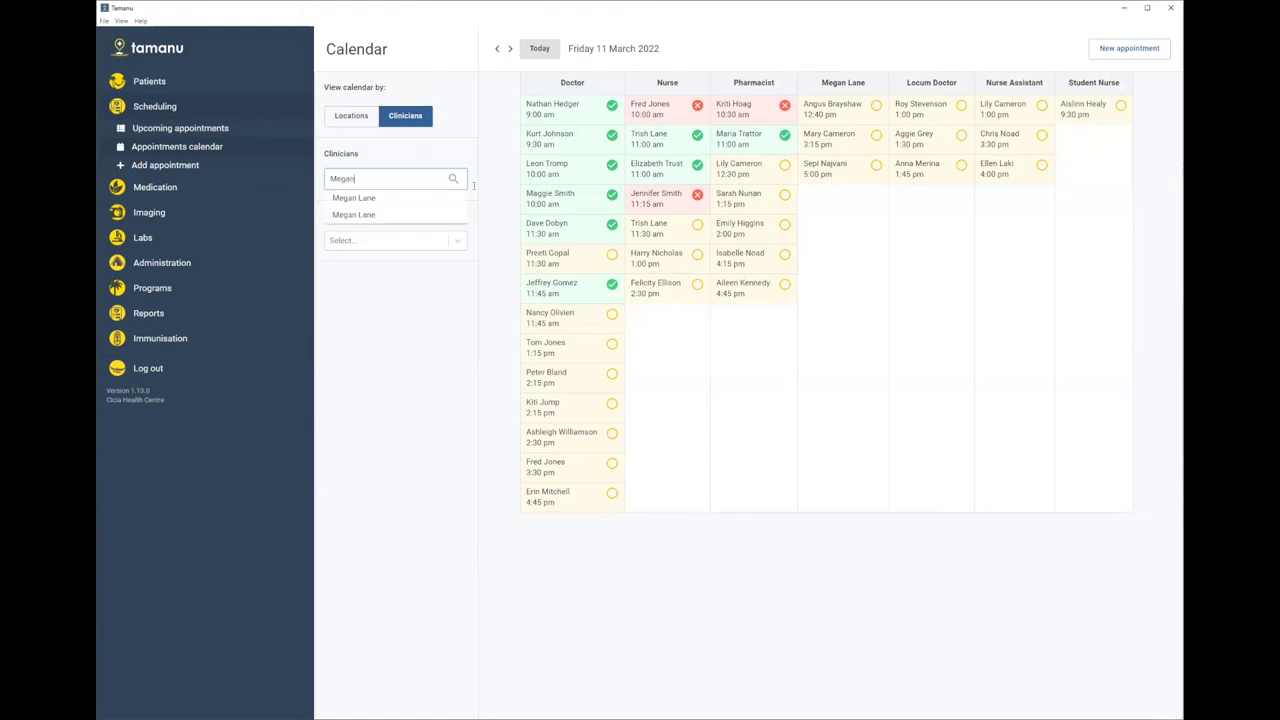
left_click(376, 199)
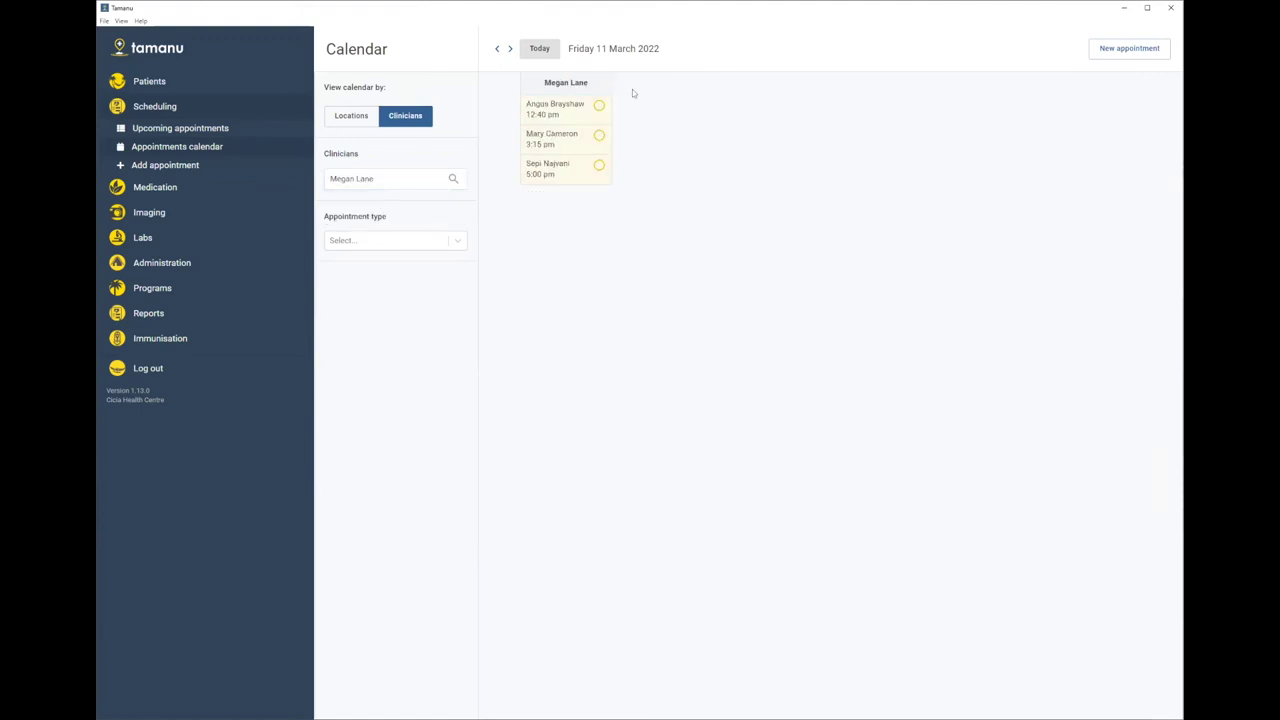
- Return to room columns, filter to Standard appointments, and open the 11:30 am Room 2 appointment
left_click(346, 118)
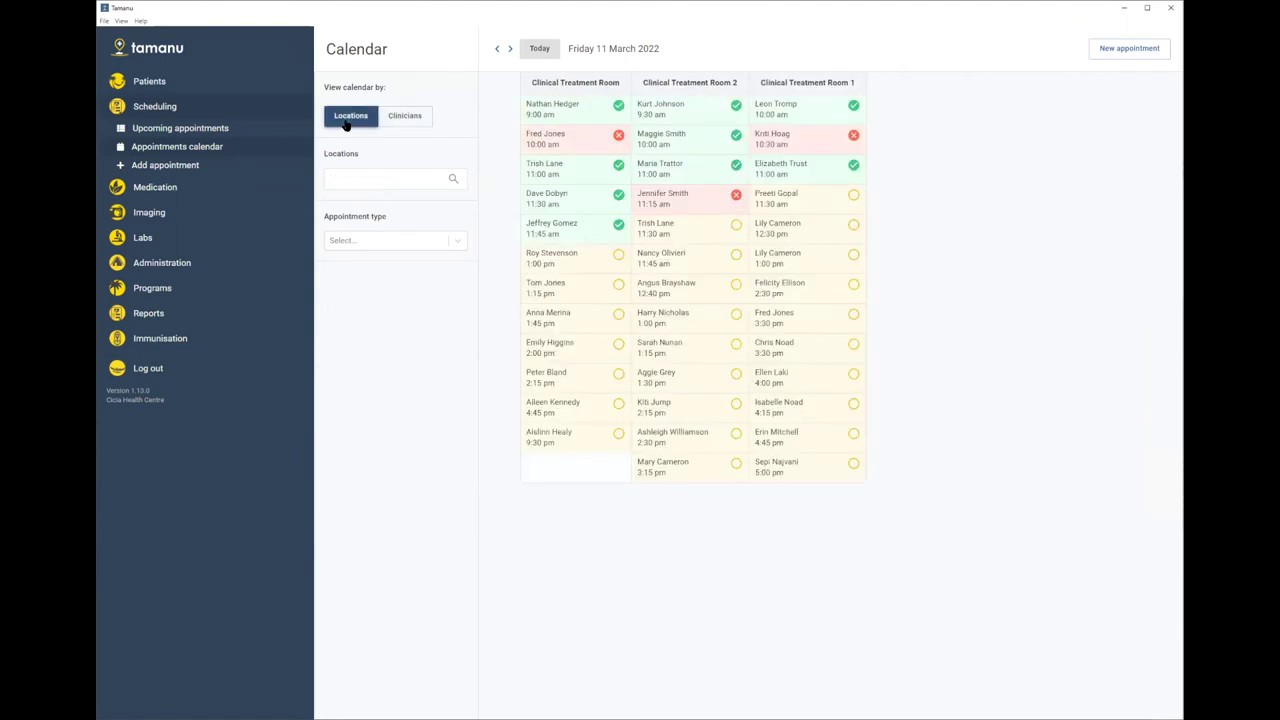
left_click(398, 240)
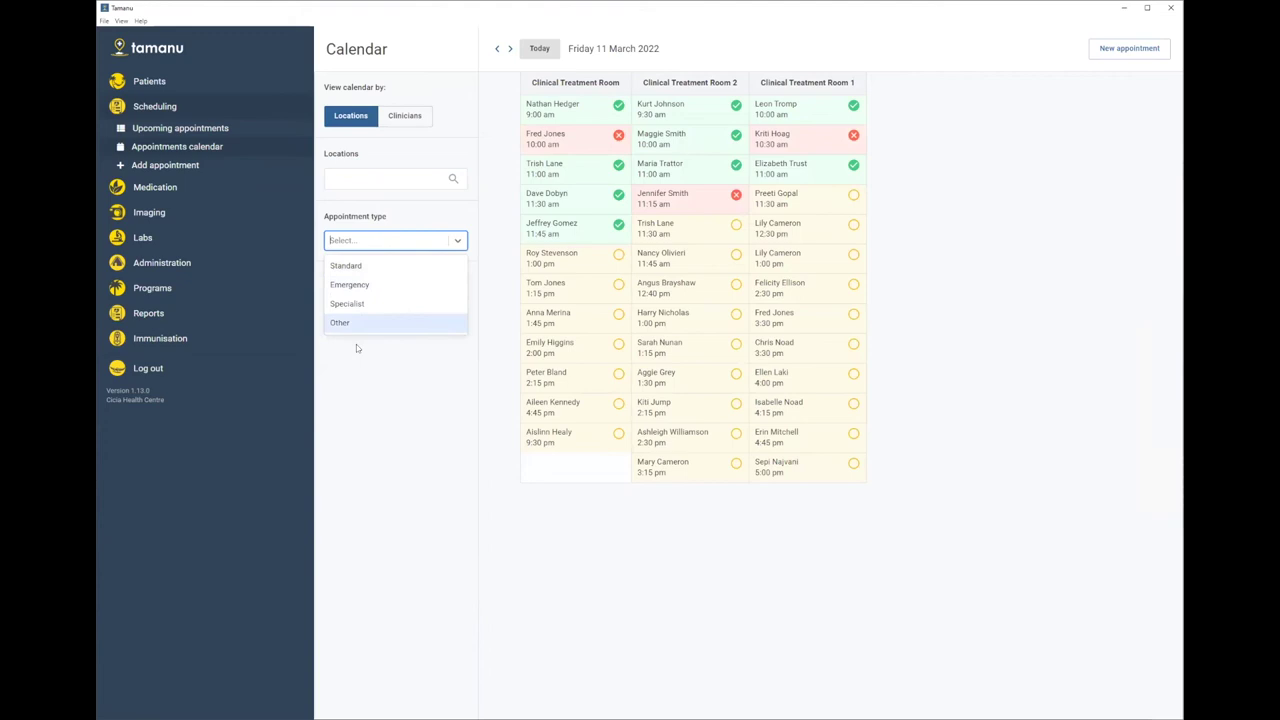
left_click(350, 272)
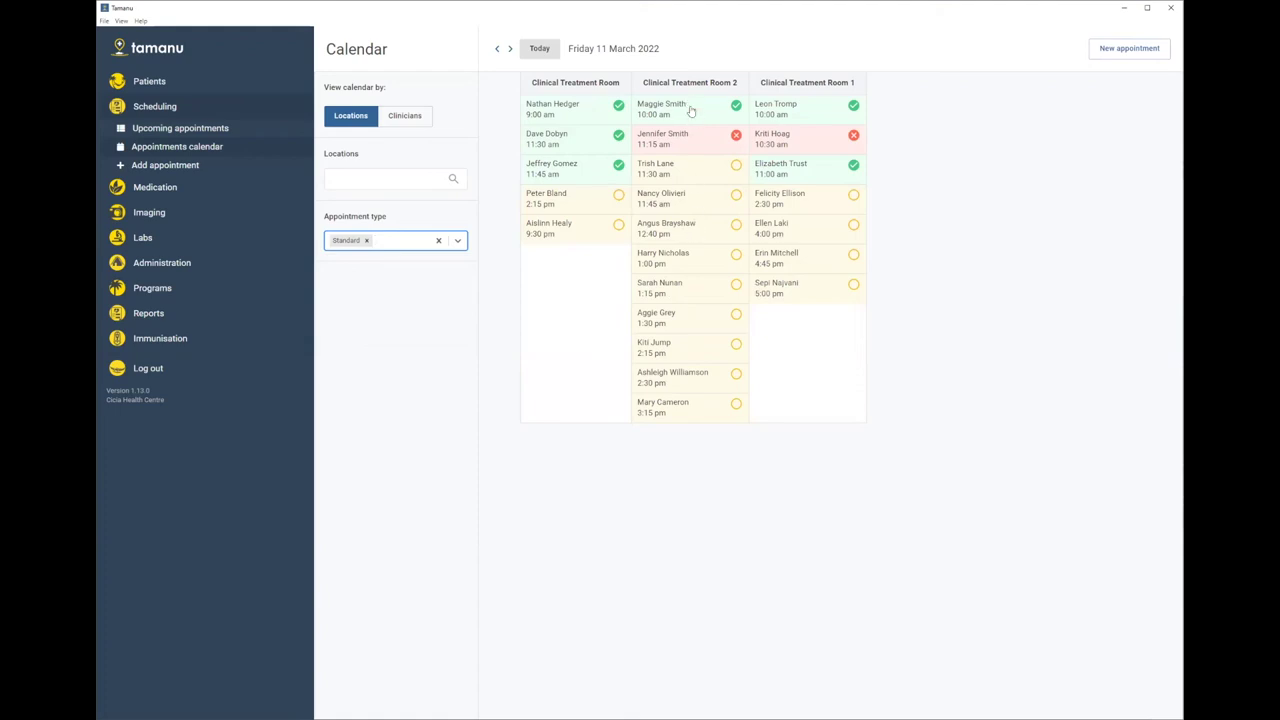
left_click(661, 174)
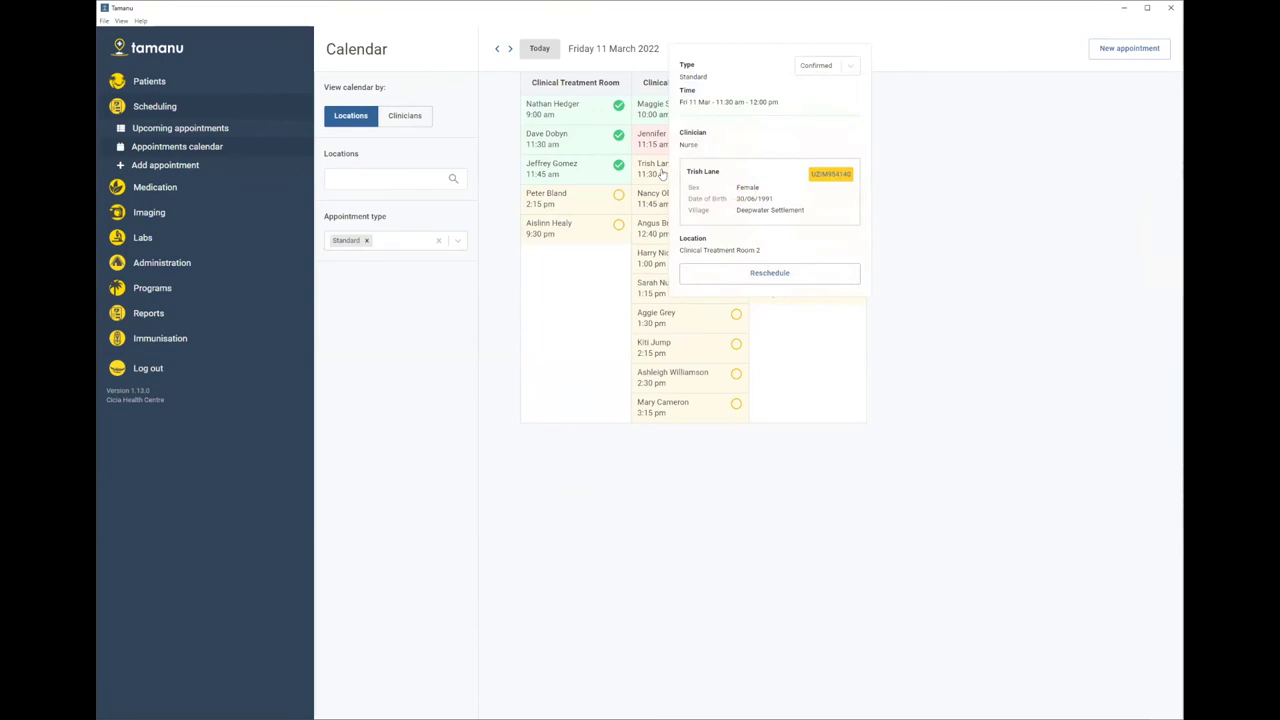
- Mark the current appointment Arrived, then open the 12:40 pm Clinical Treatment Room 2 appointment's details
left_click(848, 66)
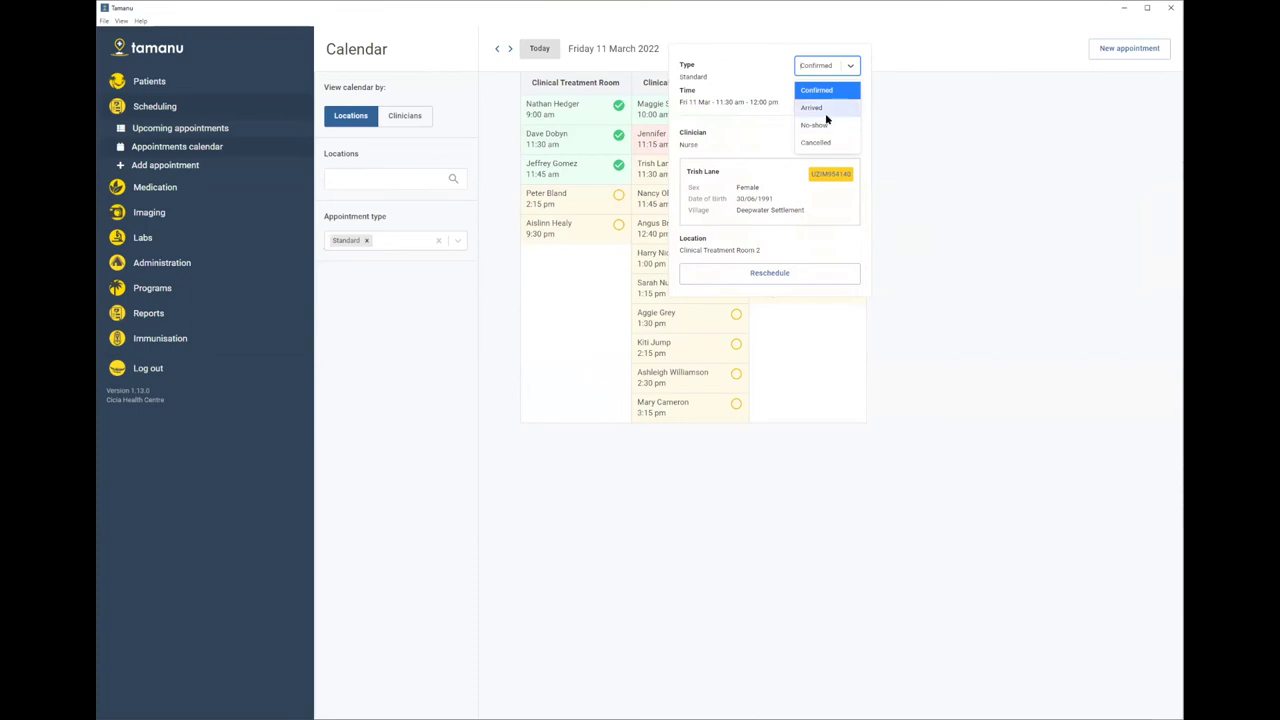
left_click(826, 107)
left_click(405, 115)
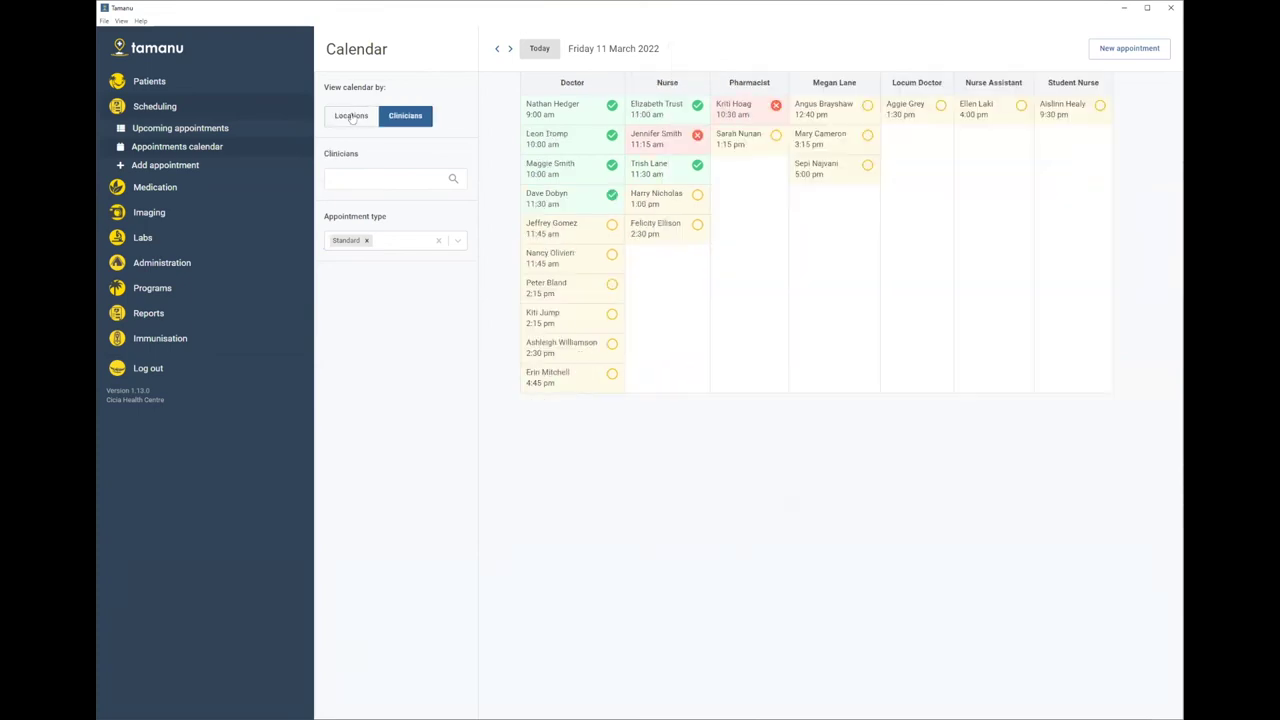
left_click(350, 116)
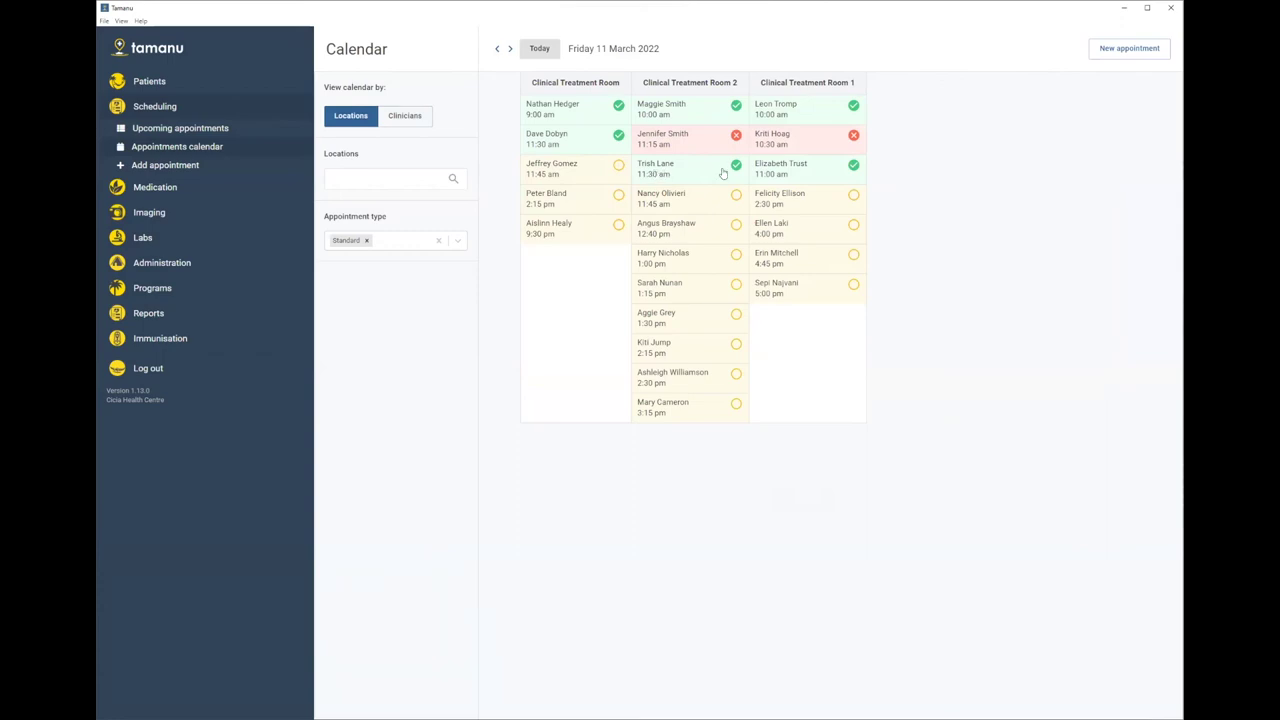
left_click(710, 233)
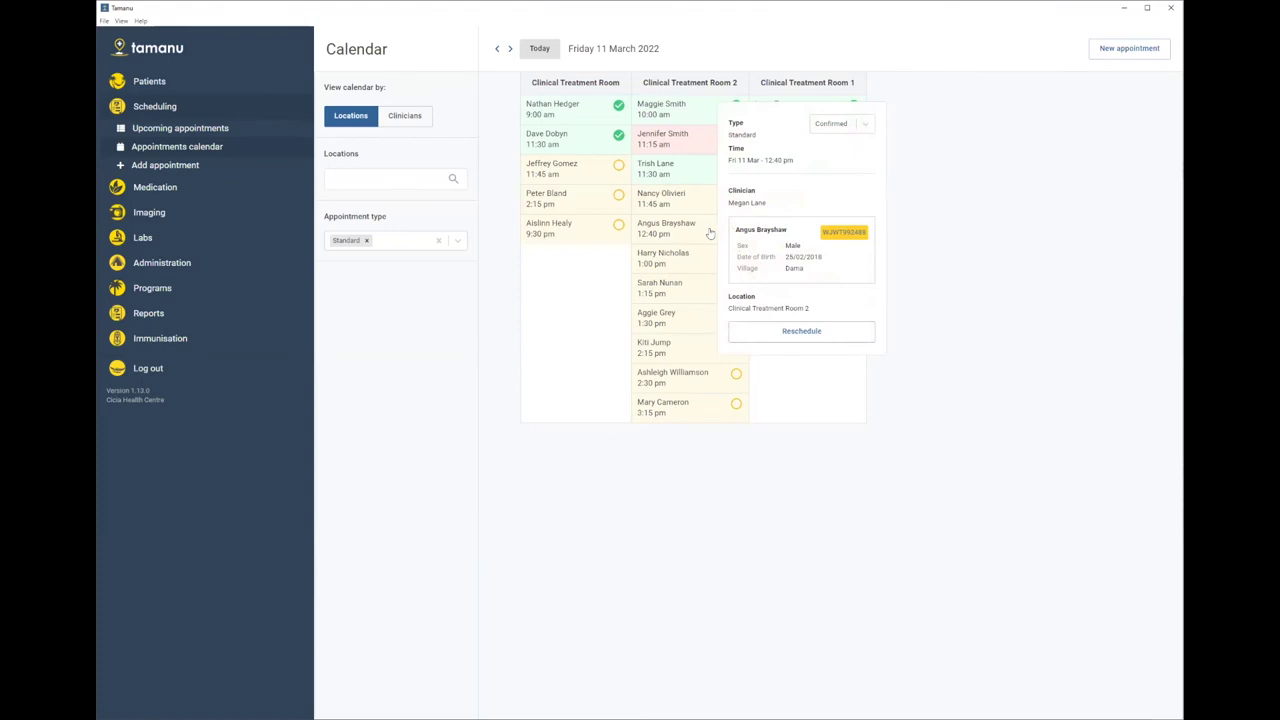
- Reschedule the 12:40 pm appointment to start on 12/03/2022 and save it
left_click(802, 333)
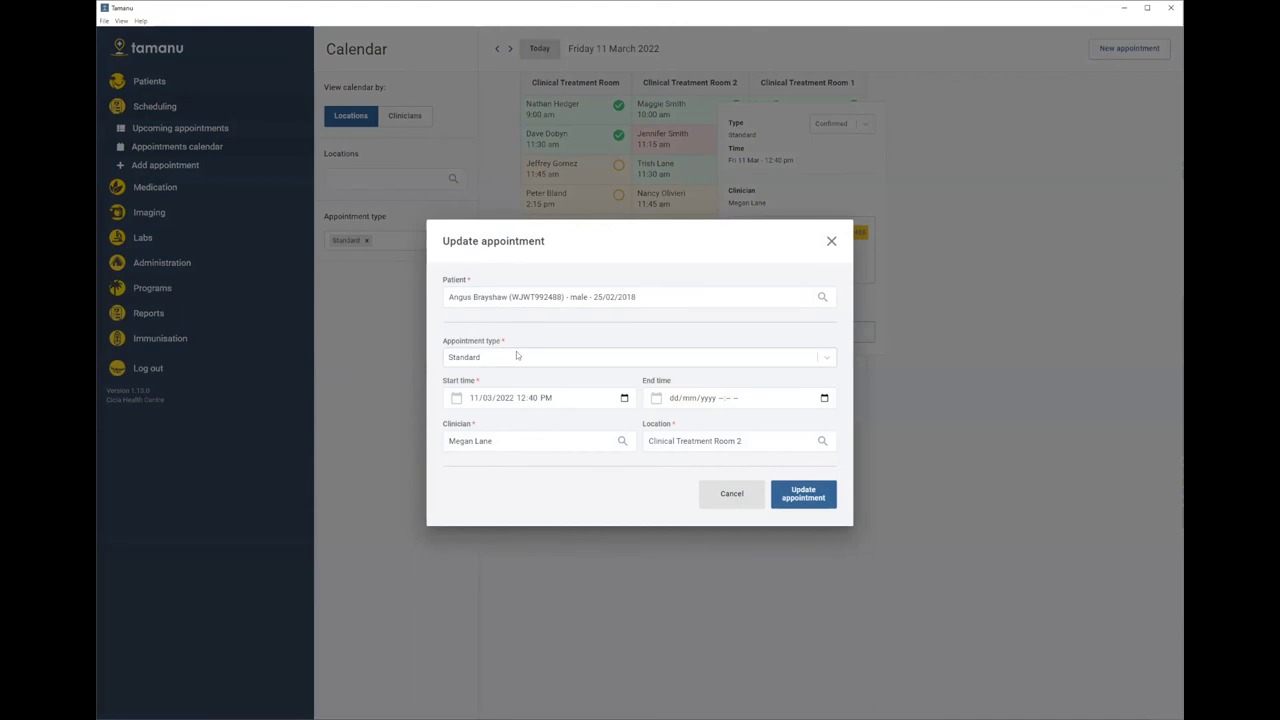
left_click(622, 399)
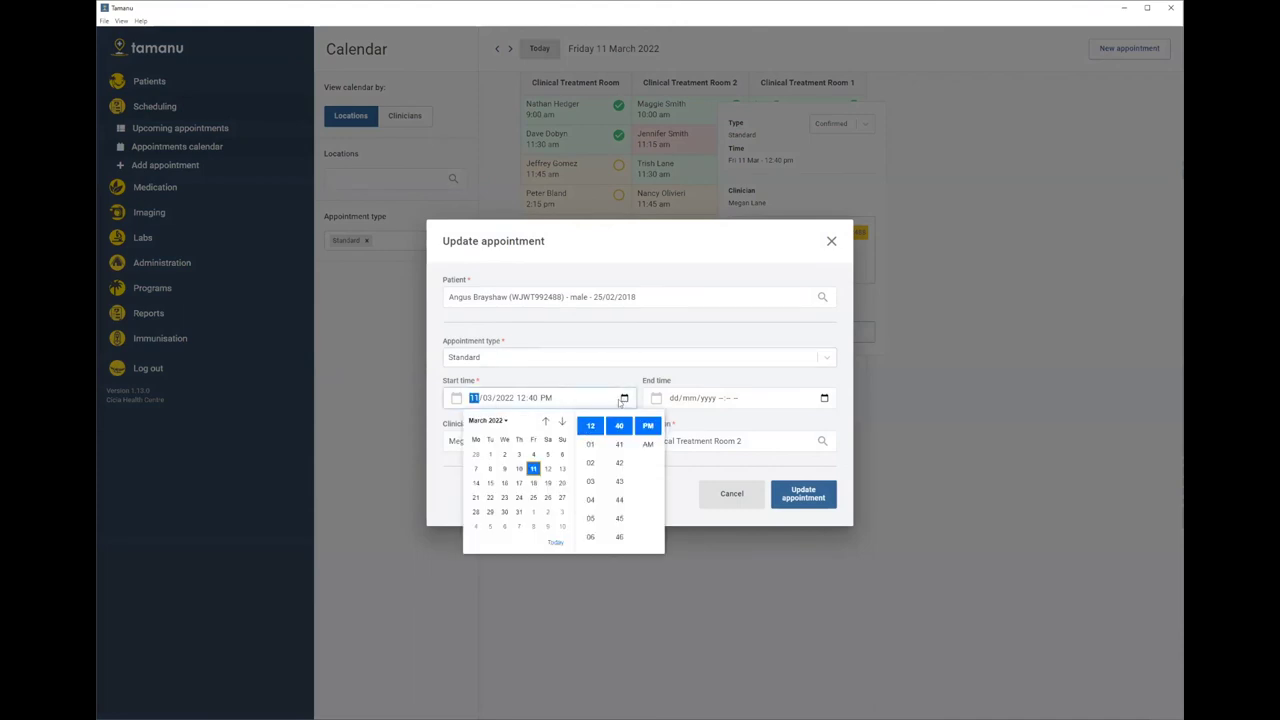
left_click(547, 468)
left_click(547, 380)
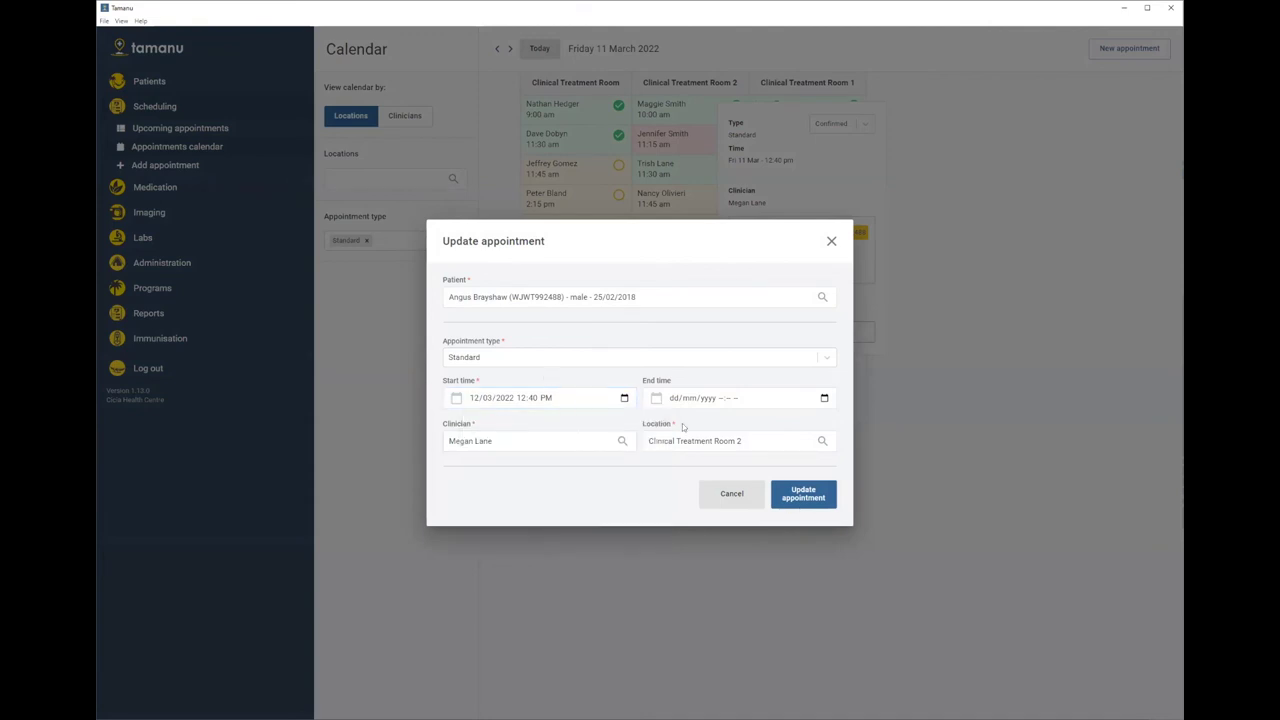
left_click(806, 494)
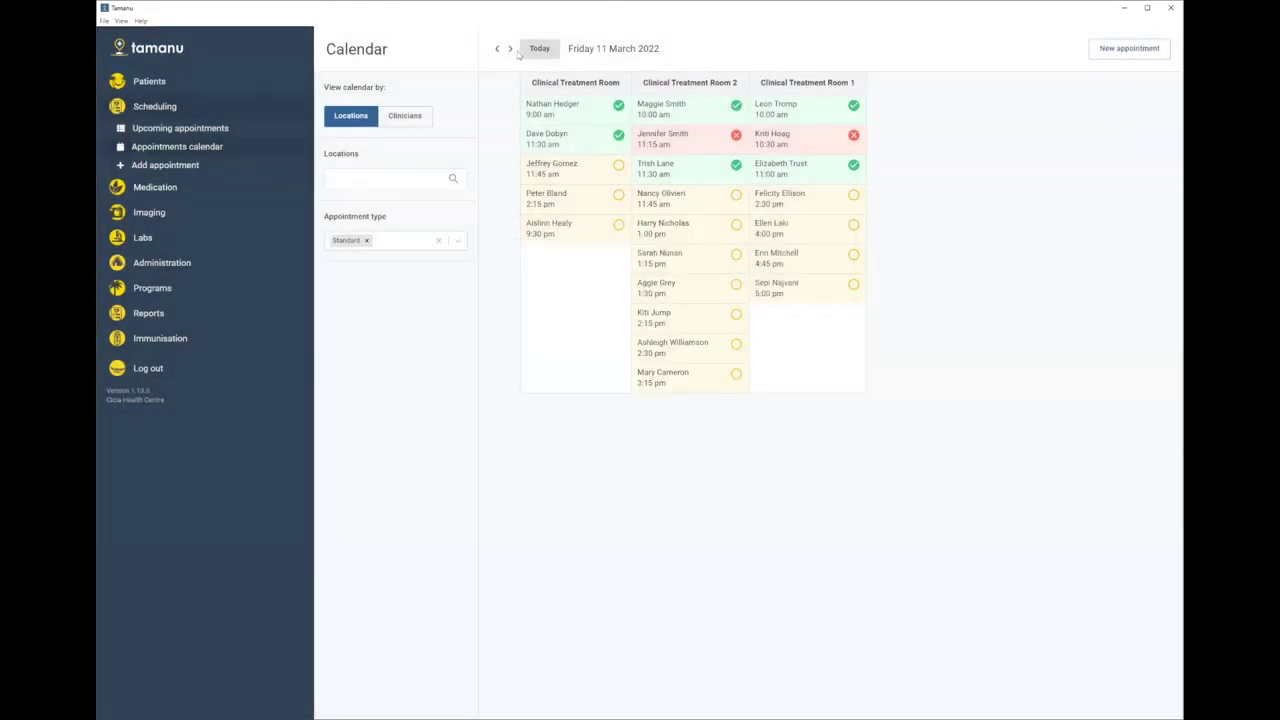
- Check Saturday 12 March, remove the Standard appointment-type filter, and return to Friday 11 March
left_click(510, 49)
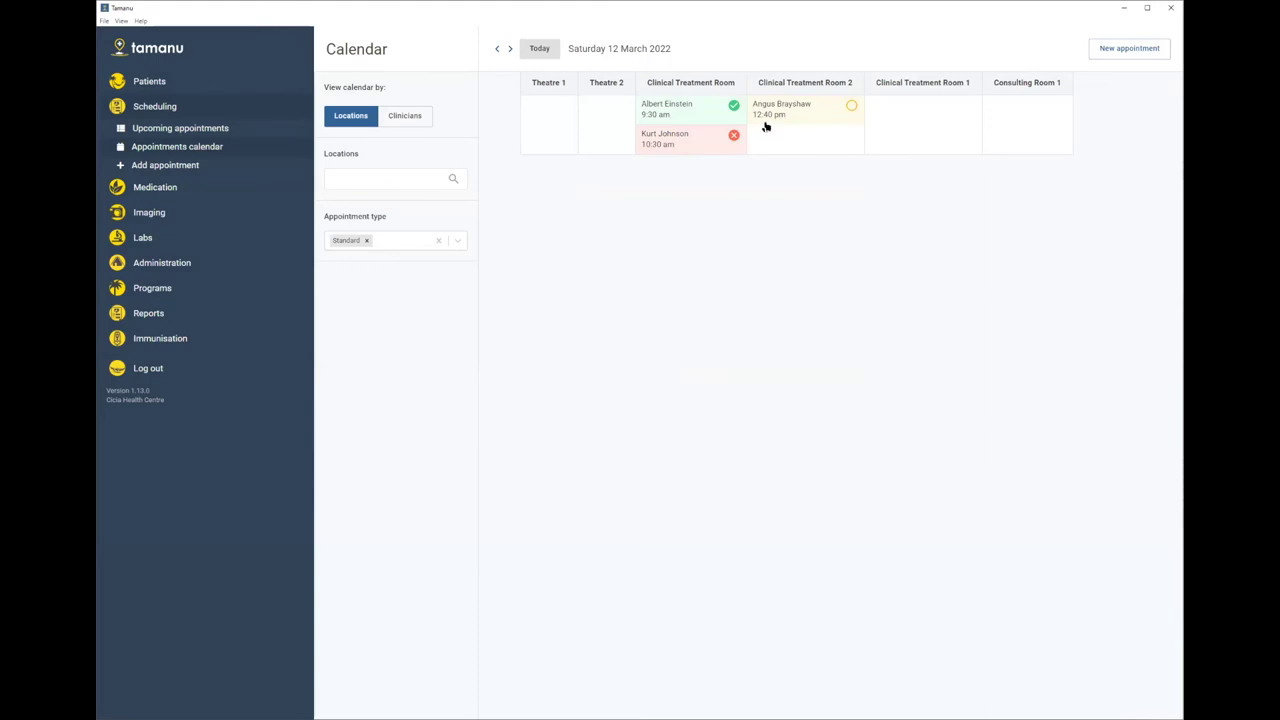
left_click(366, 240)
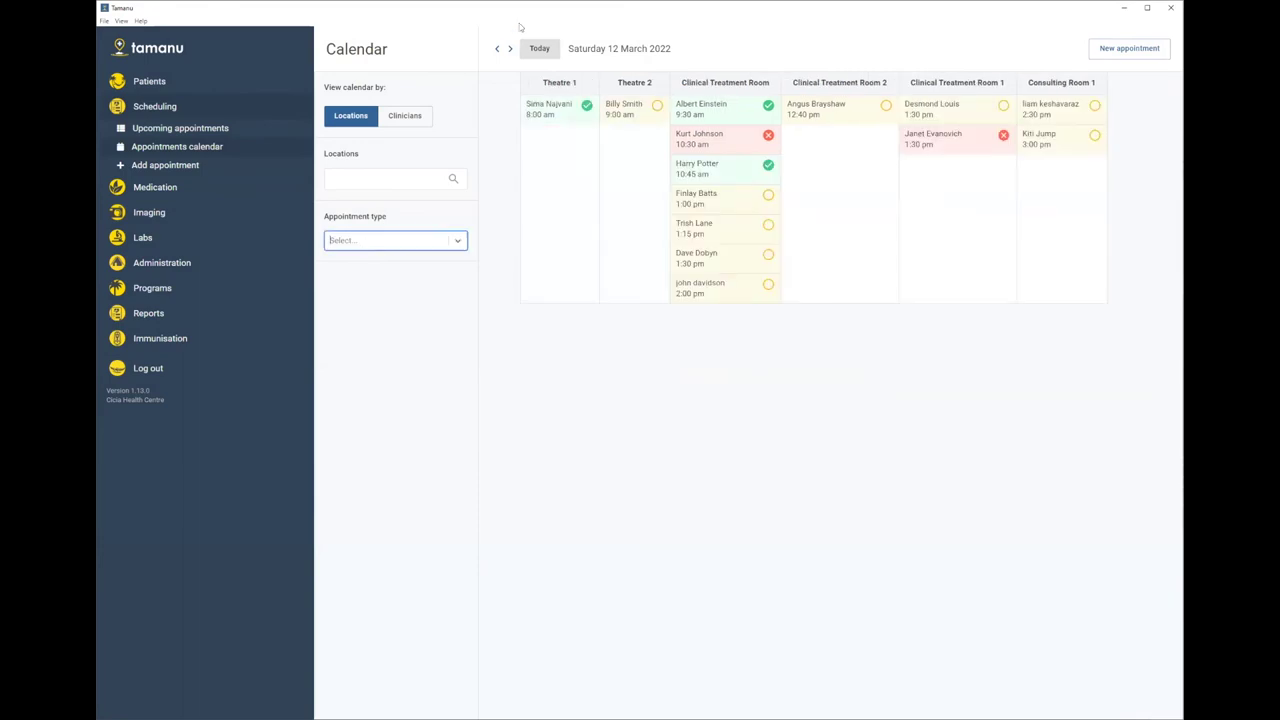
left_click(495, 50)
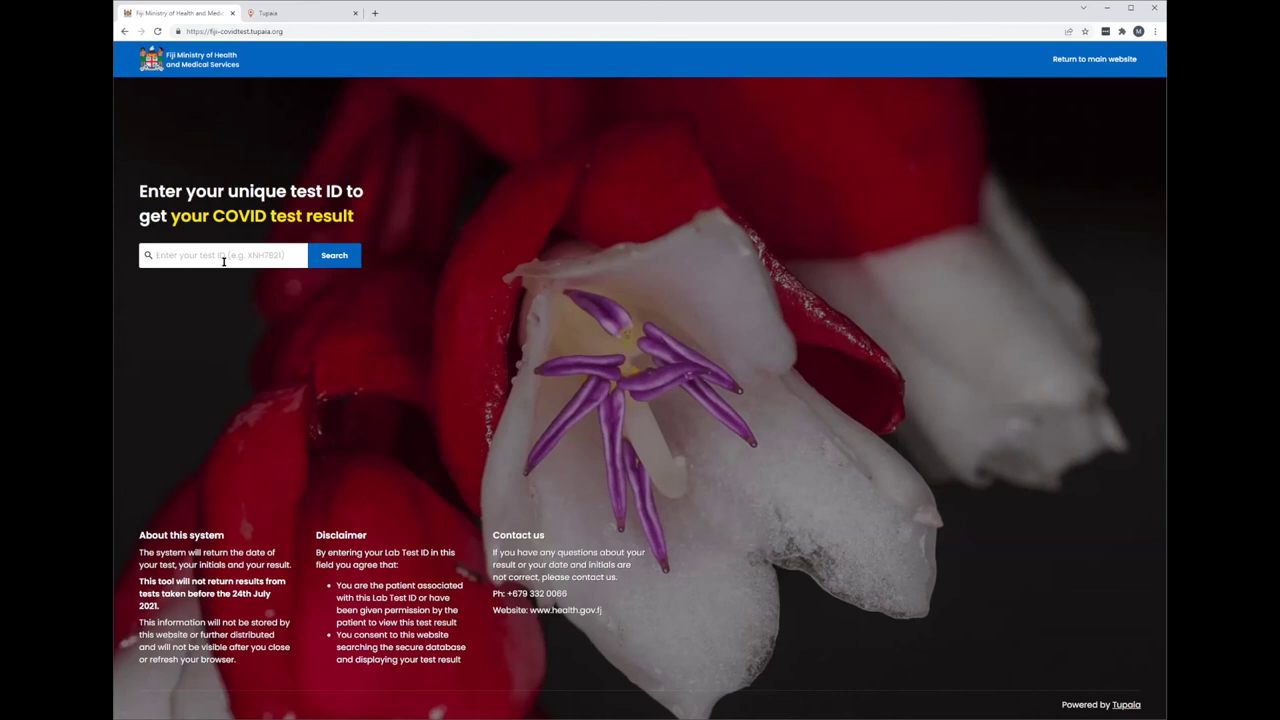
- Look up the sample test ID on the Fiji COVID site, showing a Negative result from 16 Jul 2021
type("AT9VUJ9")
left_click(347, 258)
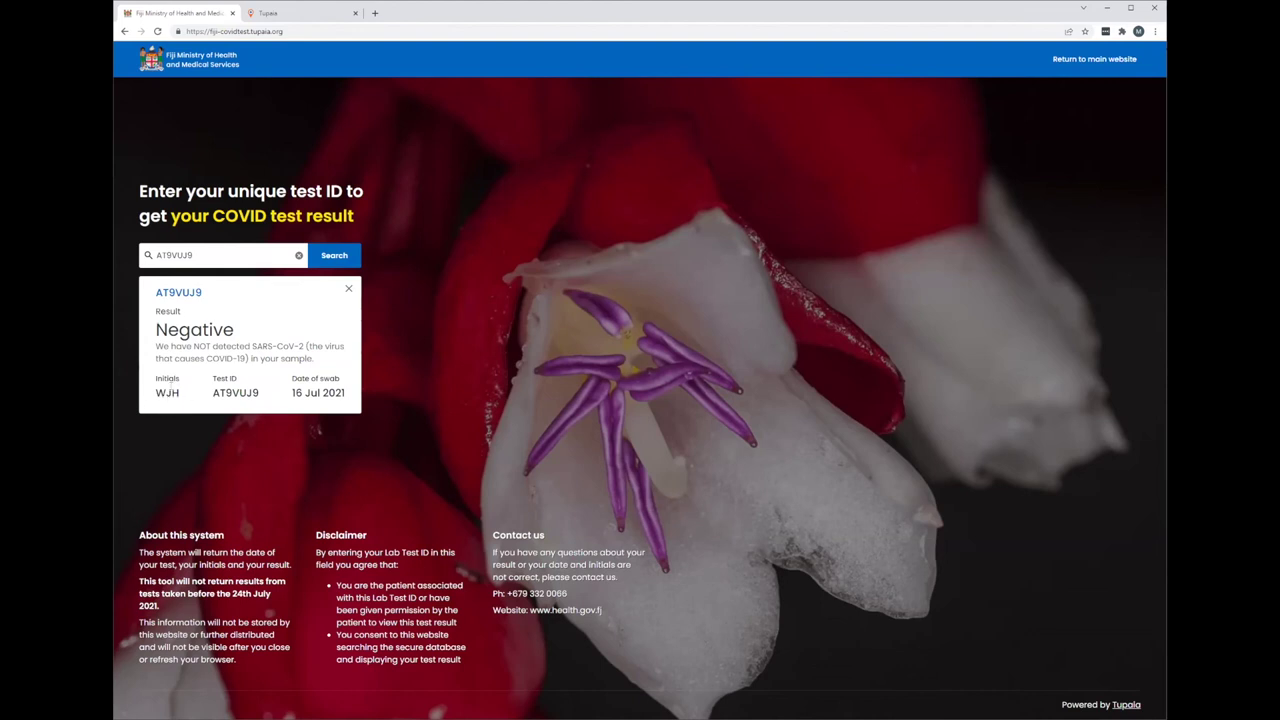
left_click_drag(178, 394, 156, 394)
left_click(242, 340)
- Load kiribati-covidtest.tupaia.org in a new tab, then go back to the Fiji test result tab
left_click(375, 13)
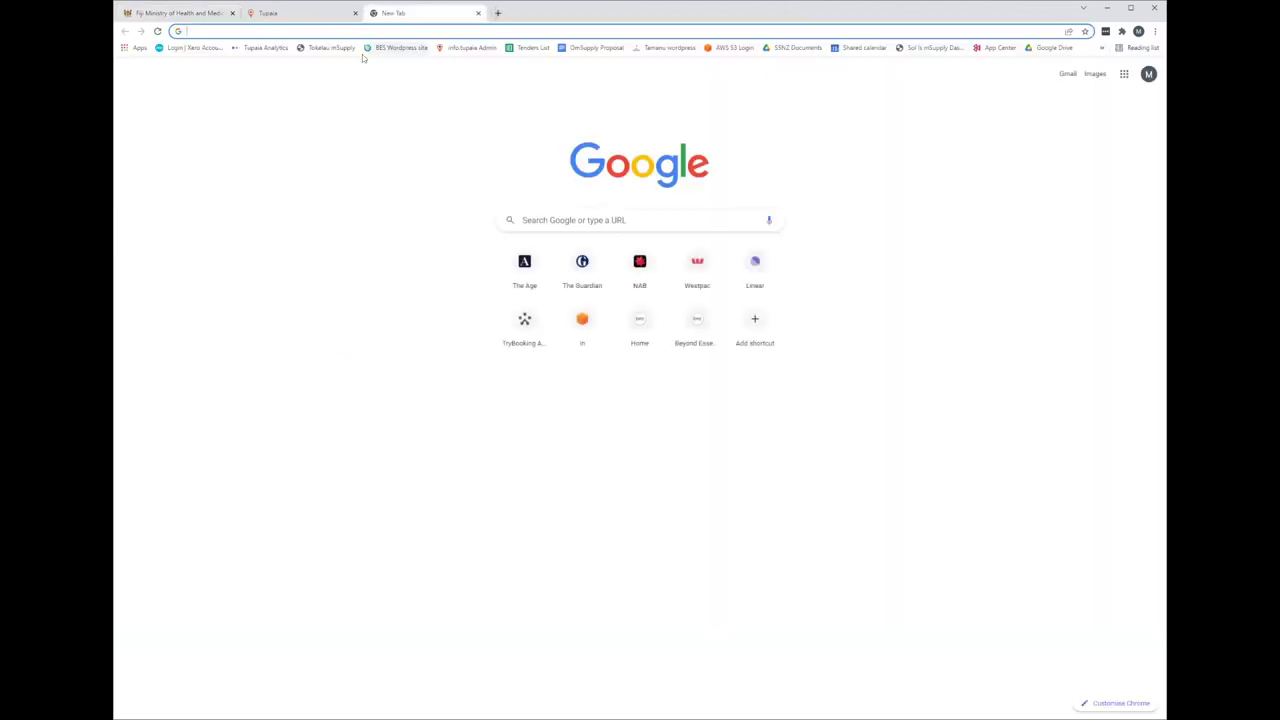
type("kiribati-covidtest.tupaia.org")
key("Return")
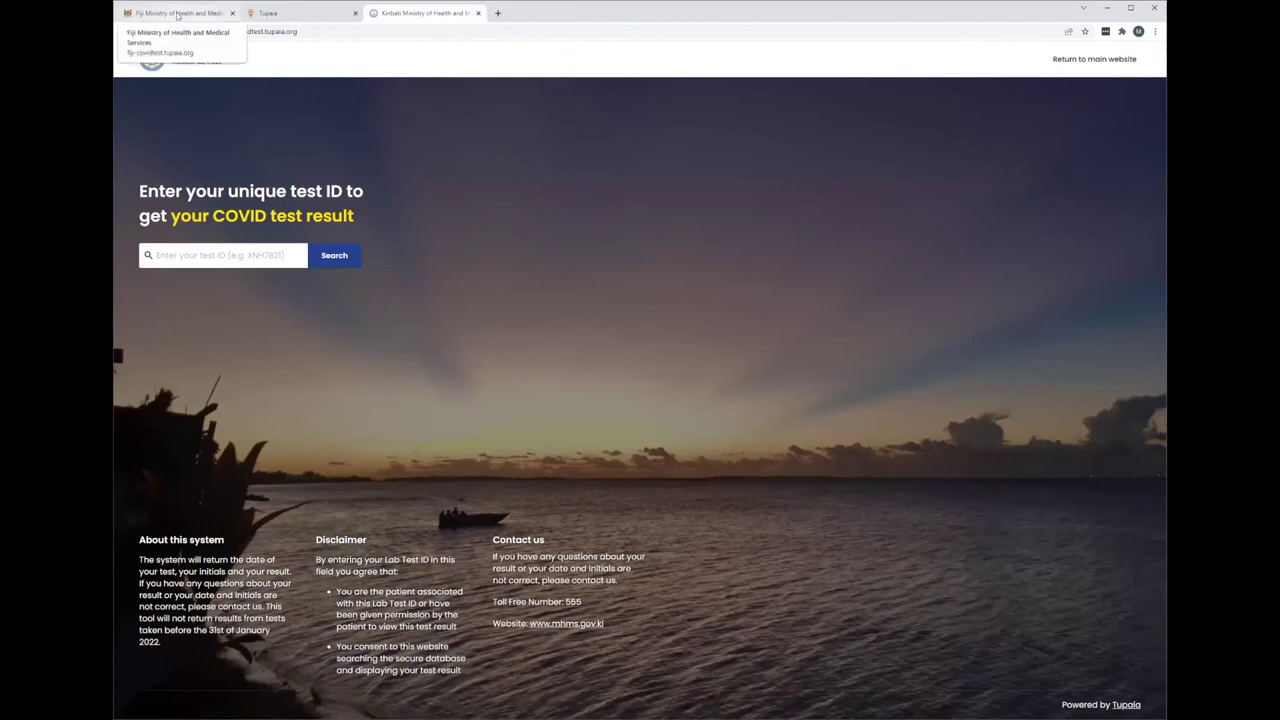
left_click(177, 14)
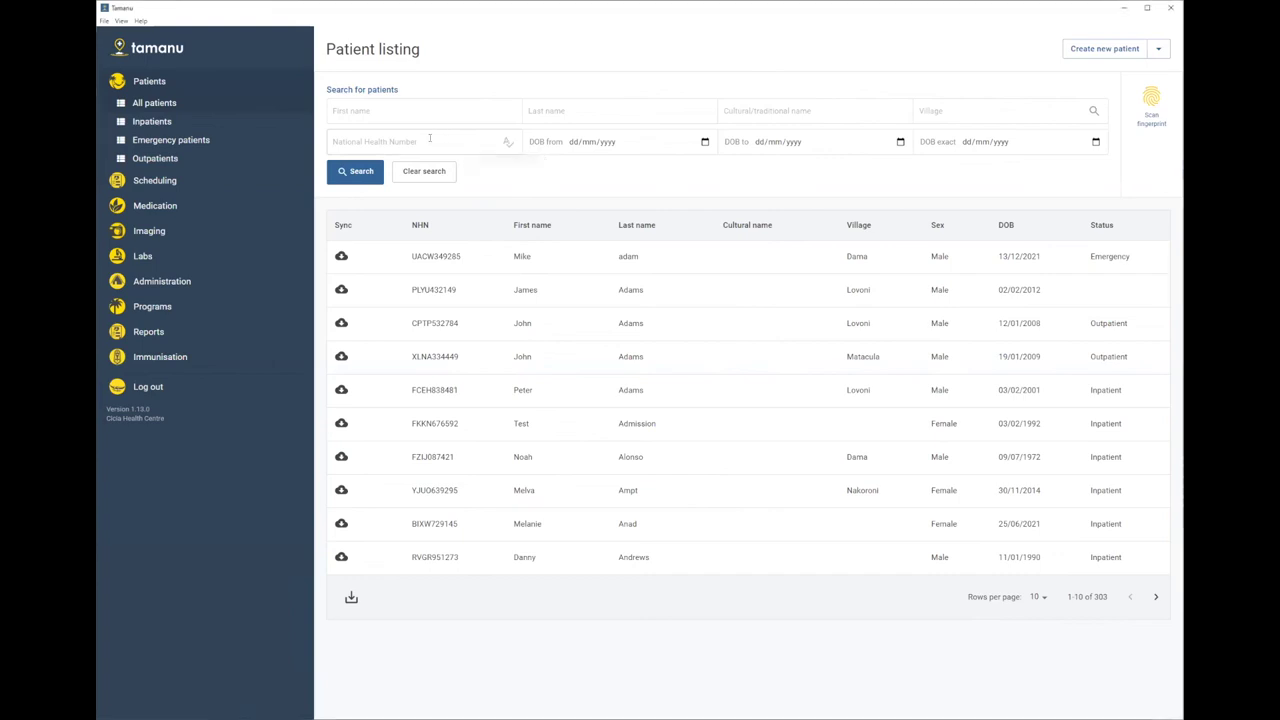
- Search the patient listing by a partial National Health Number with exact ID matching on
left_click(451, 148)
type("WJWT")
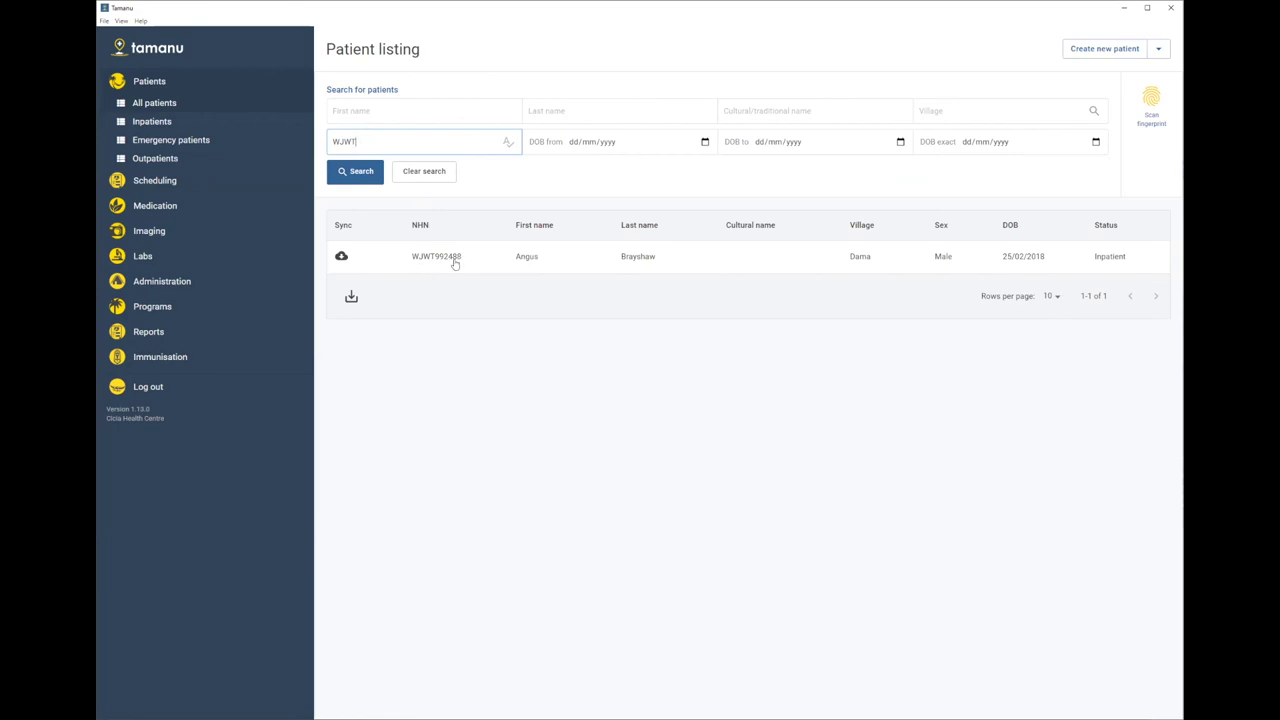
double_click(362, 141)
left_click(507, 143)
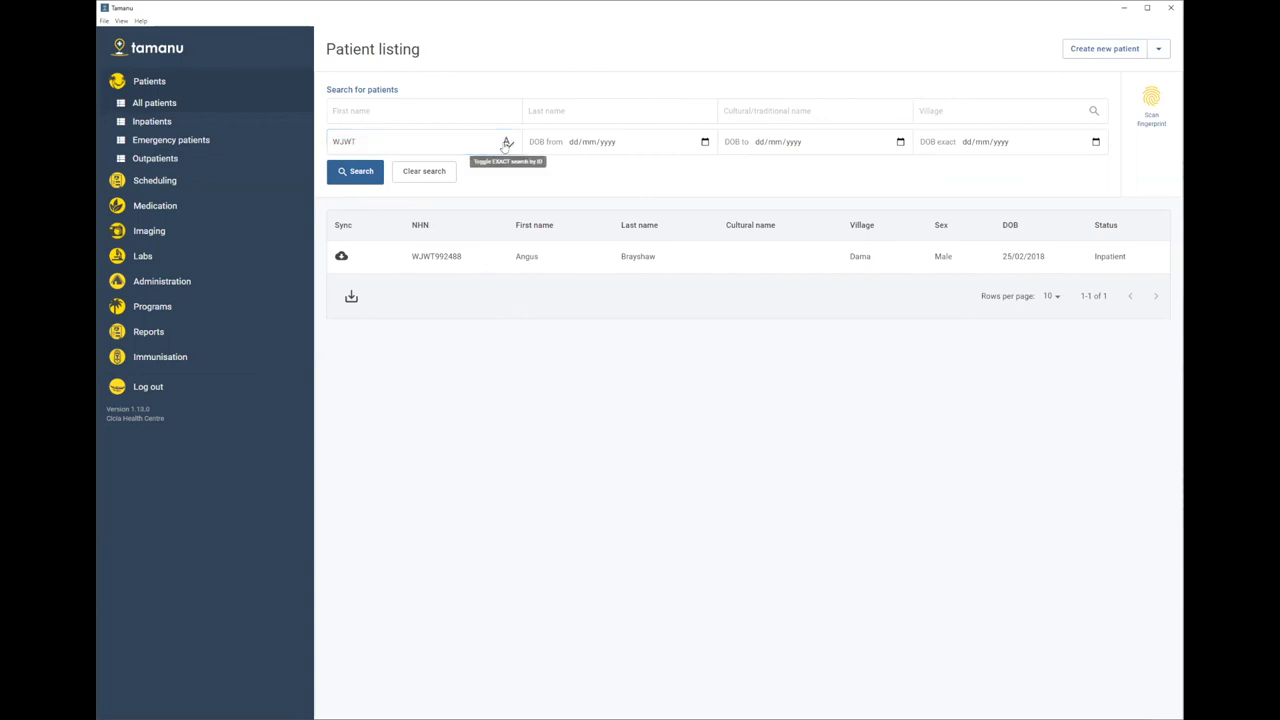
left_click(390, 133)
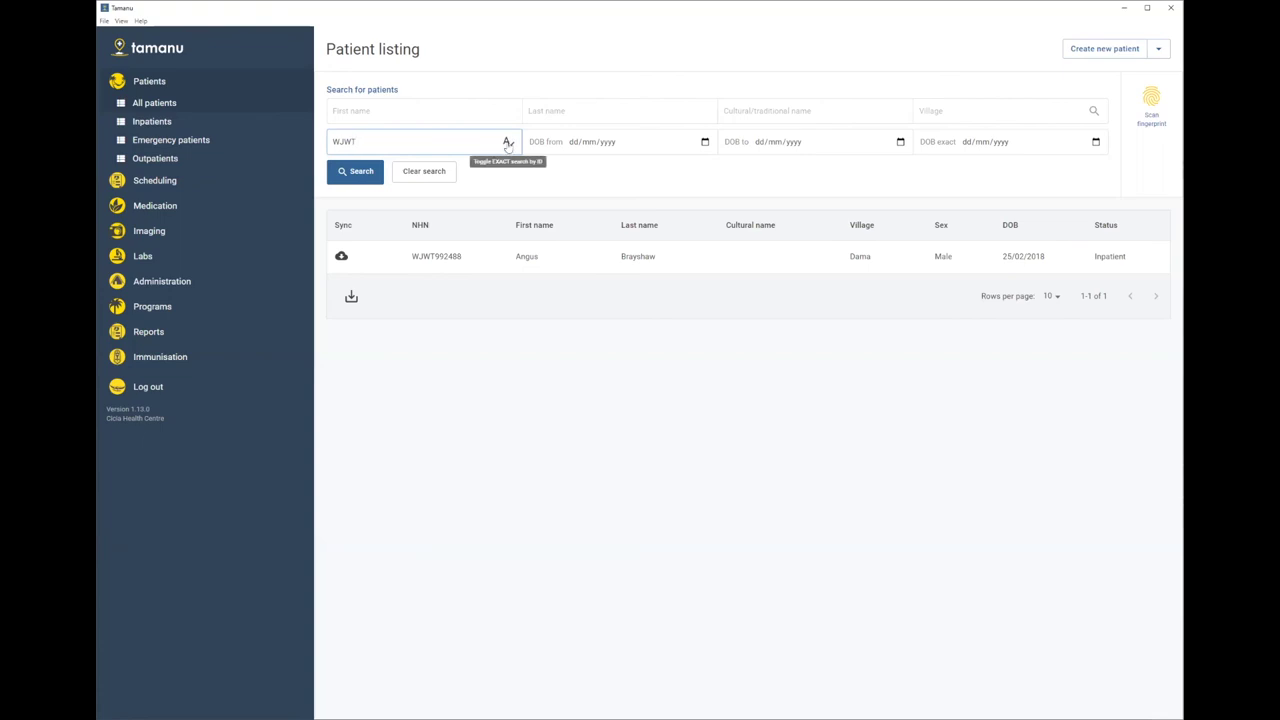
left_click(361, 171)
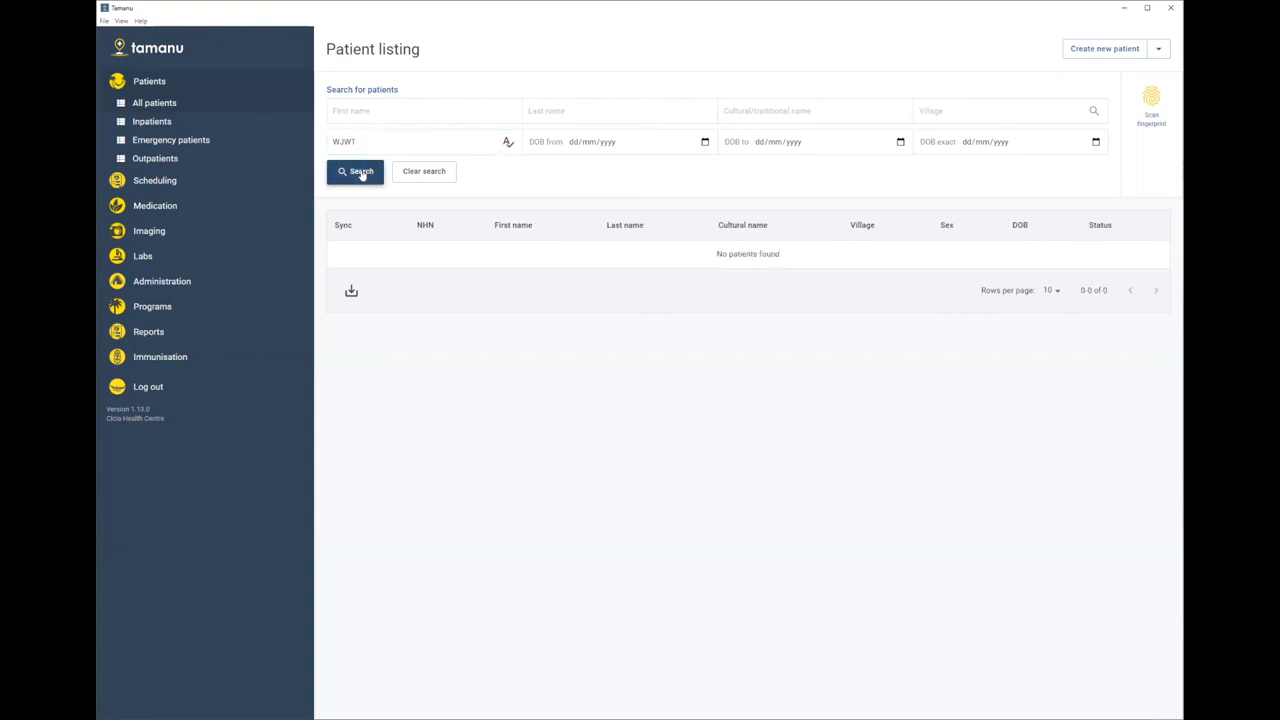
- Complete the National Health Number and toggle exact ID search off and on, matching the Dama inpatient
left_click(403, 142)
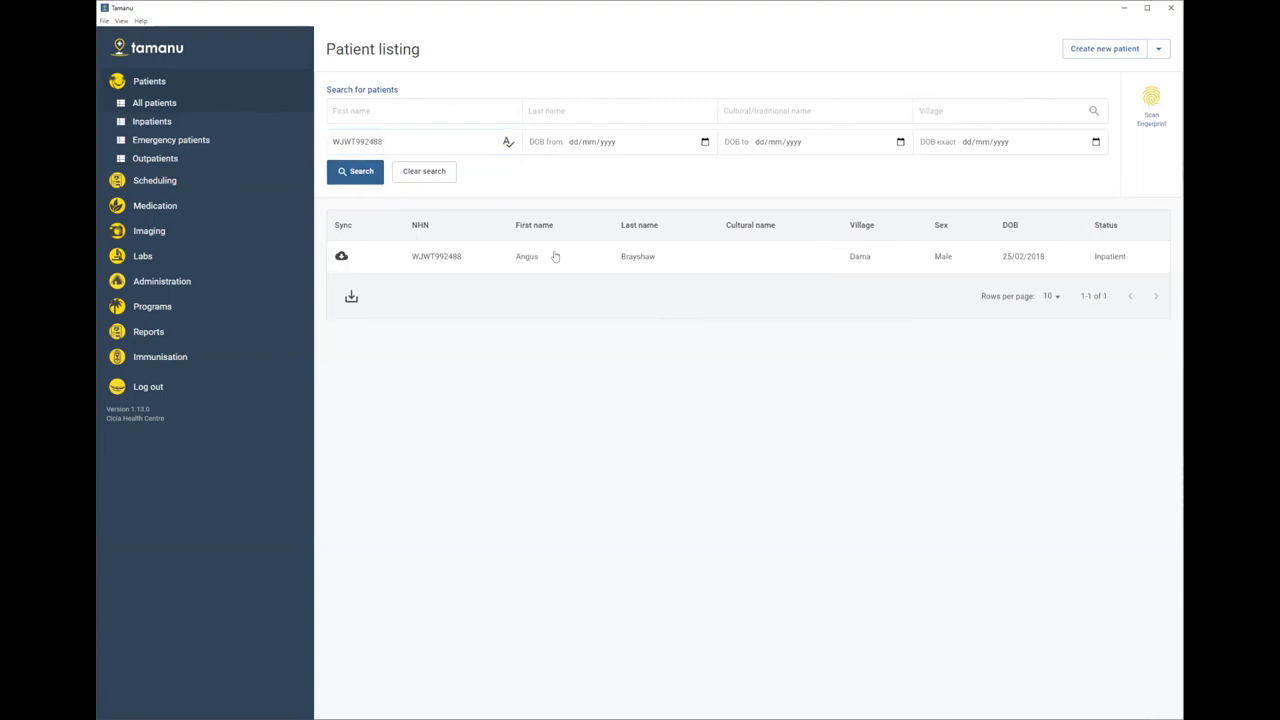
left_click(508, 144)
left_click(509, 144)
- Highlight the version and Cicia Health Centre facility name in the sidebar
left_click_drag(163, 417, 106, 409)
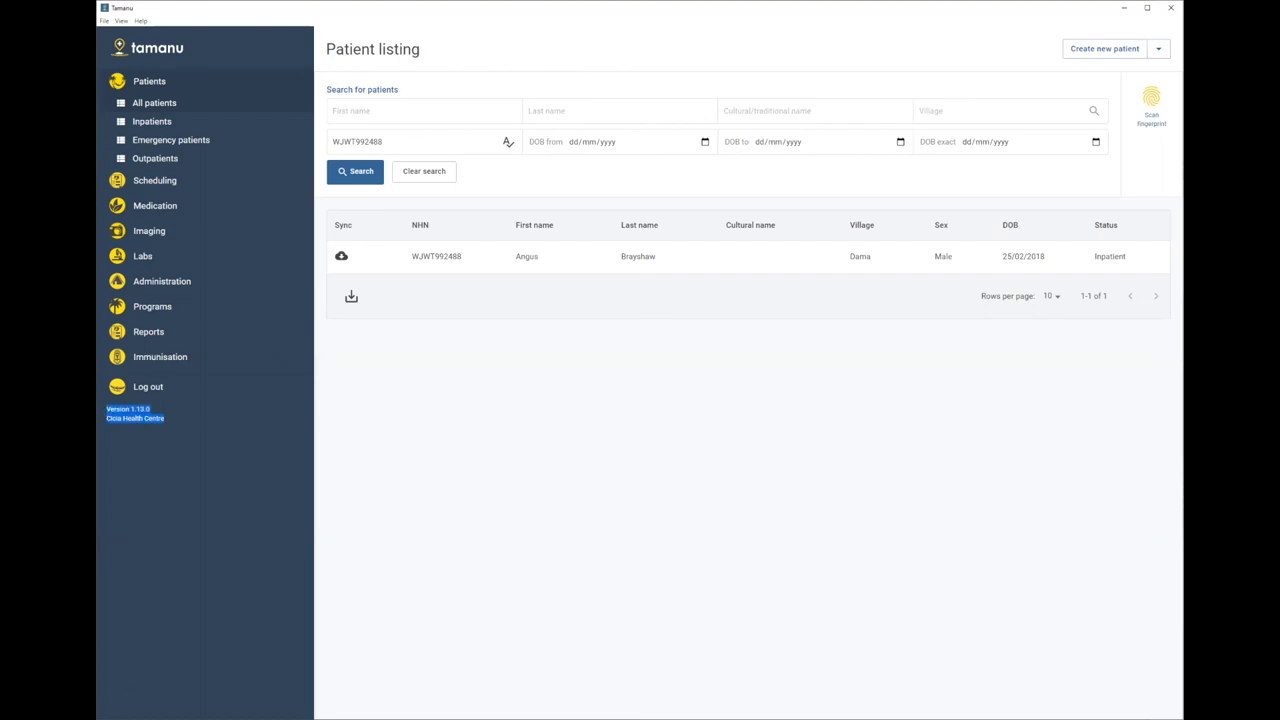
left_click(166, 425)
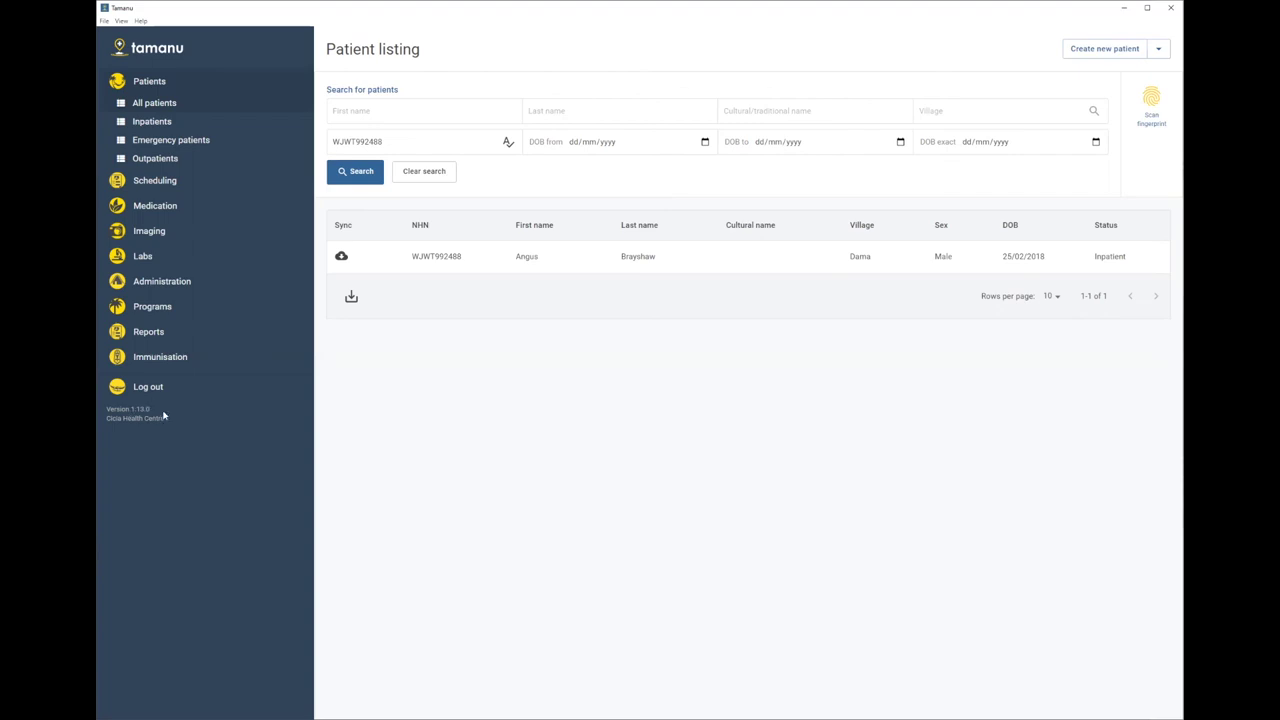
left_click_drag(166, 420, 108, 418)
- From the Admitted patient listing, open a patient's current Cardiology hospital admission
left_click(164, 424)
left_click(151, 123)
left_click(539, 135)
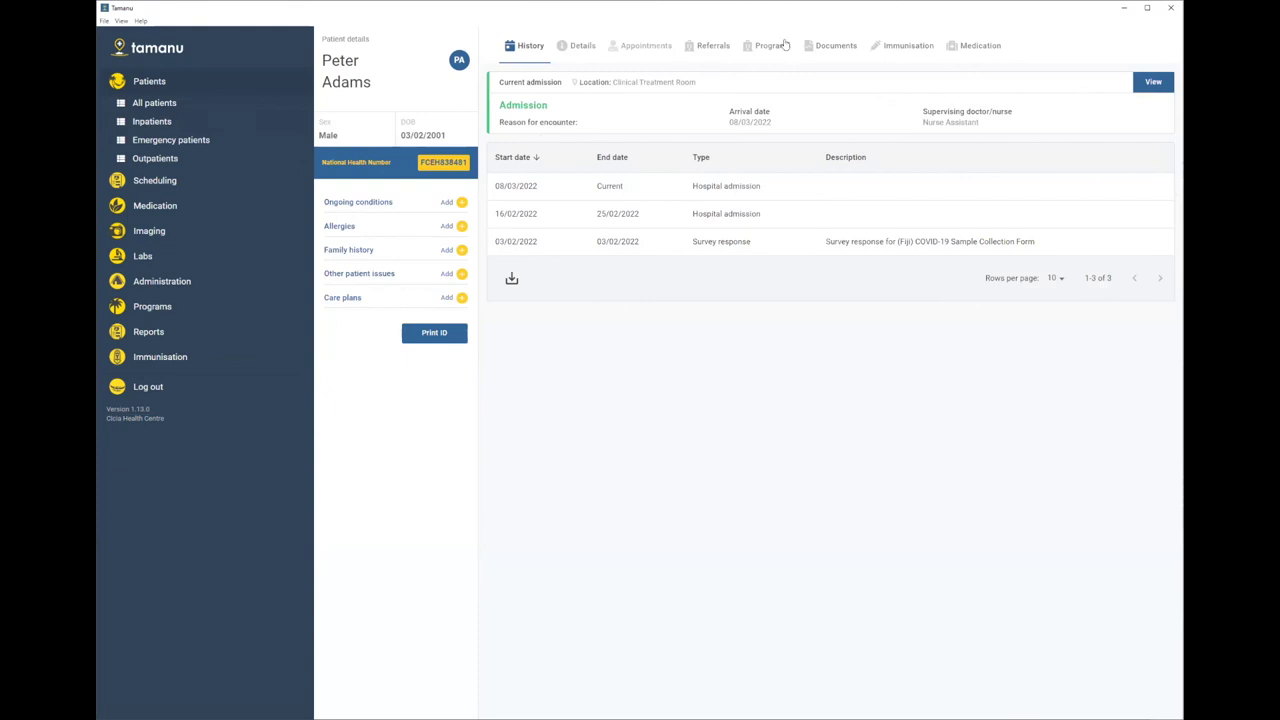
left_click(617, 111)
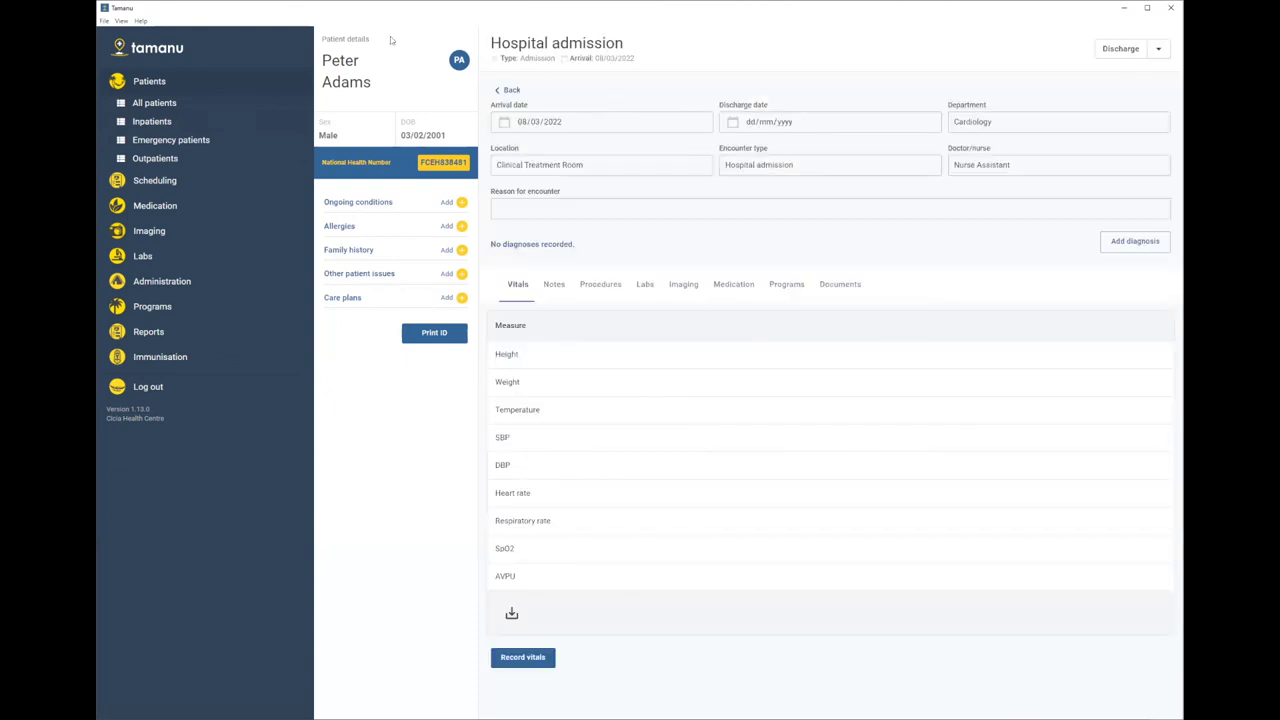
- Review the discontinued Amoxicillin 500mg Capsules prescription on the admission's Medication tab, then close its details
left_click(735, 286)
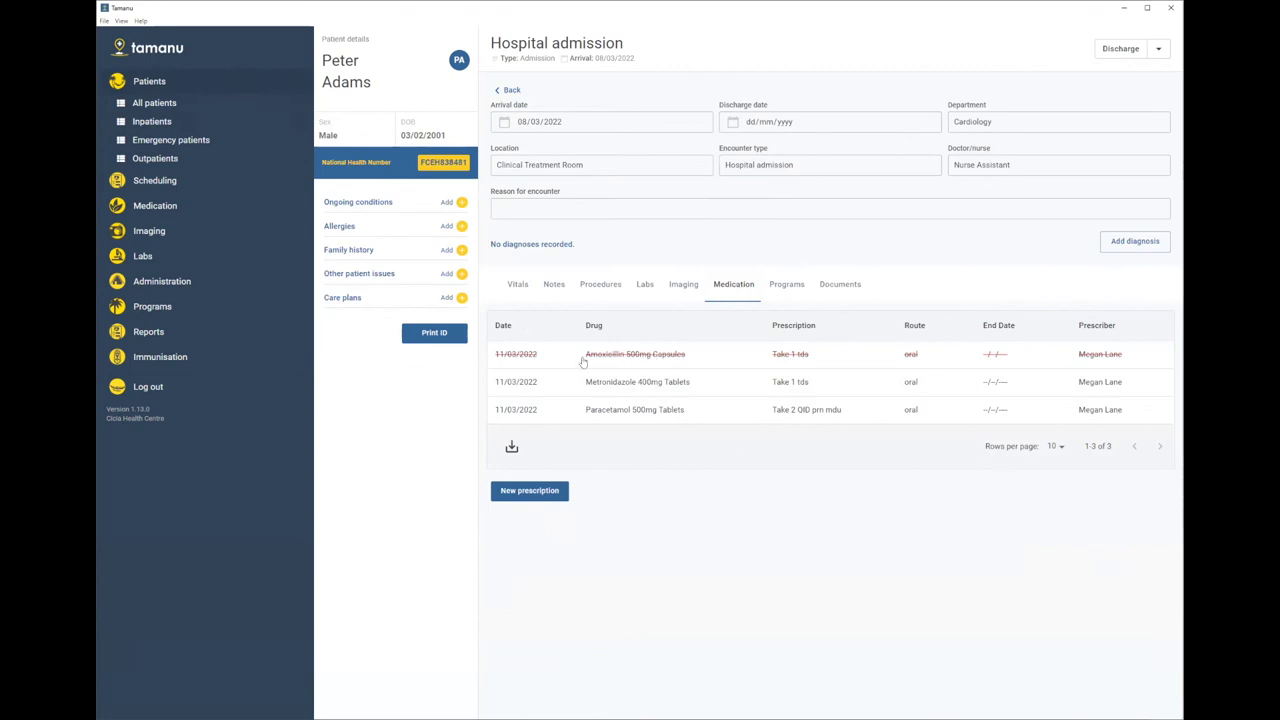
left_click(636, 360)
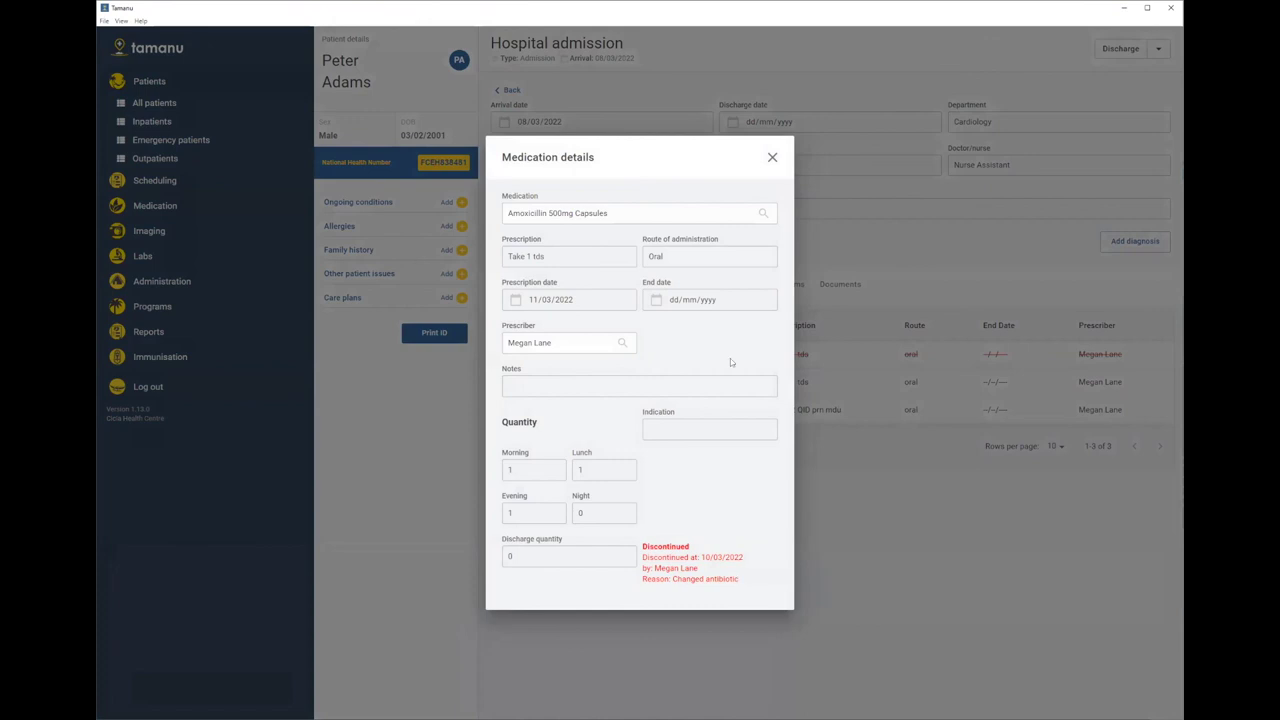
left_click(772, 160)
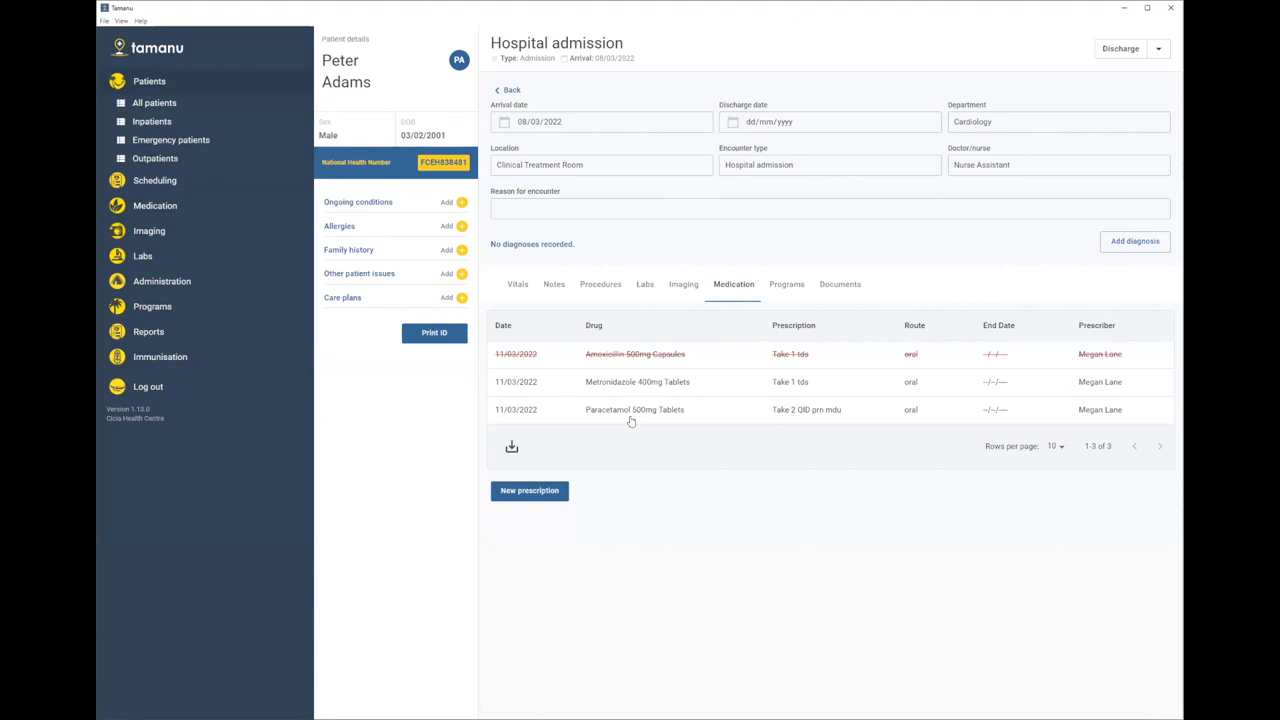
- Preview and cancel the discharge, then view the patient's discharge medication Amoxicillin 250mg Capsules, quantity 20
left_click(1107, 55)
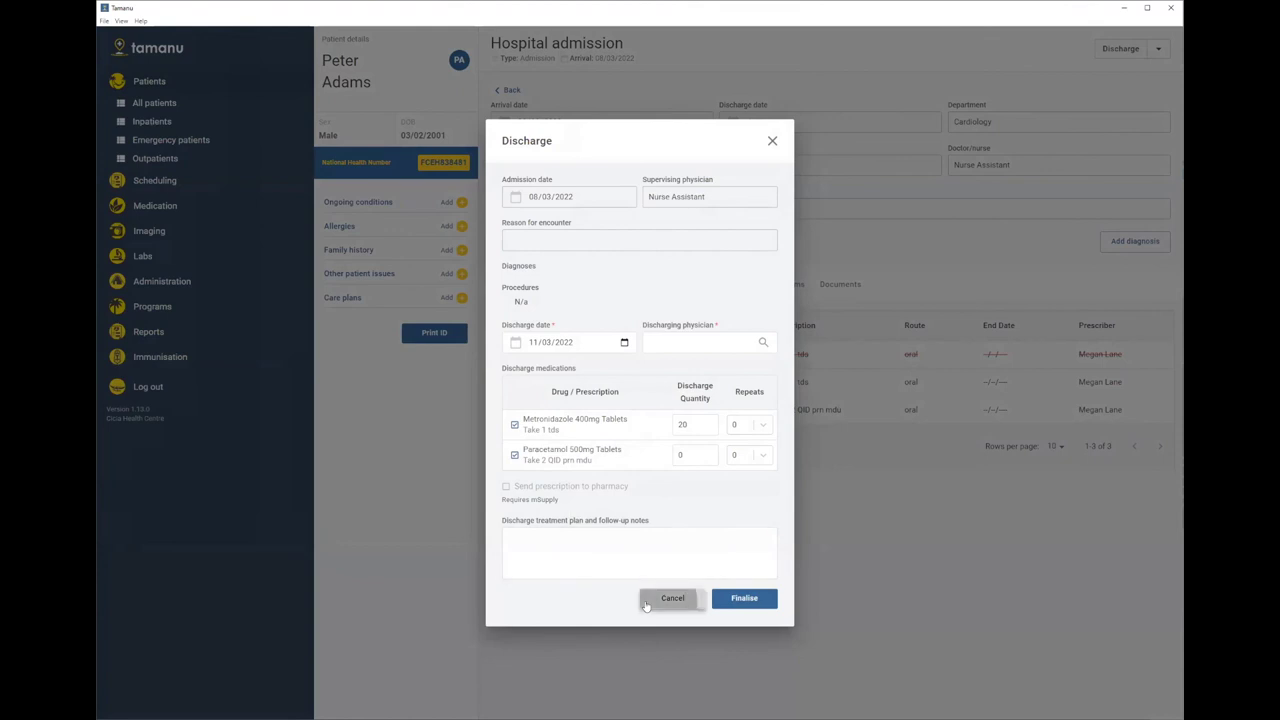
left_click(672, 598)
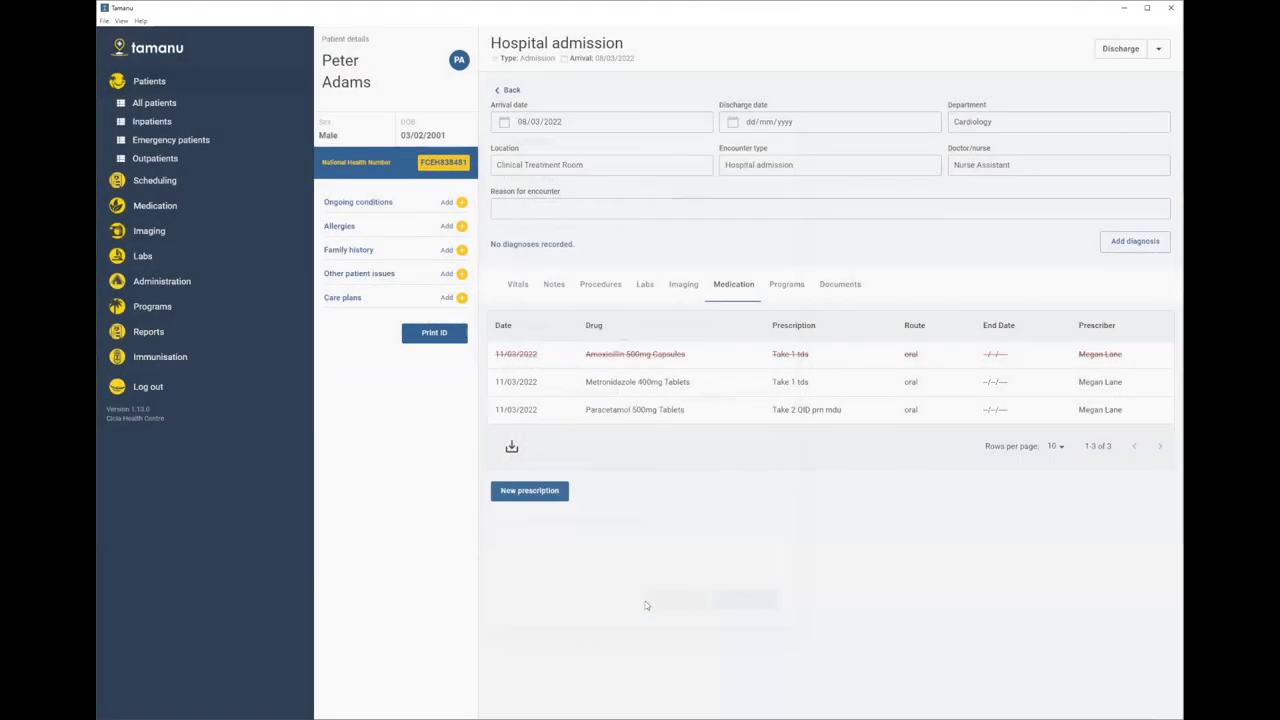
left_click(507, 90)
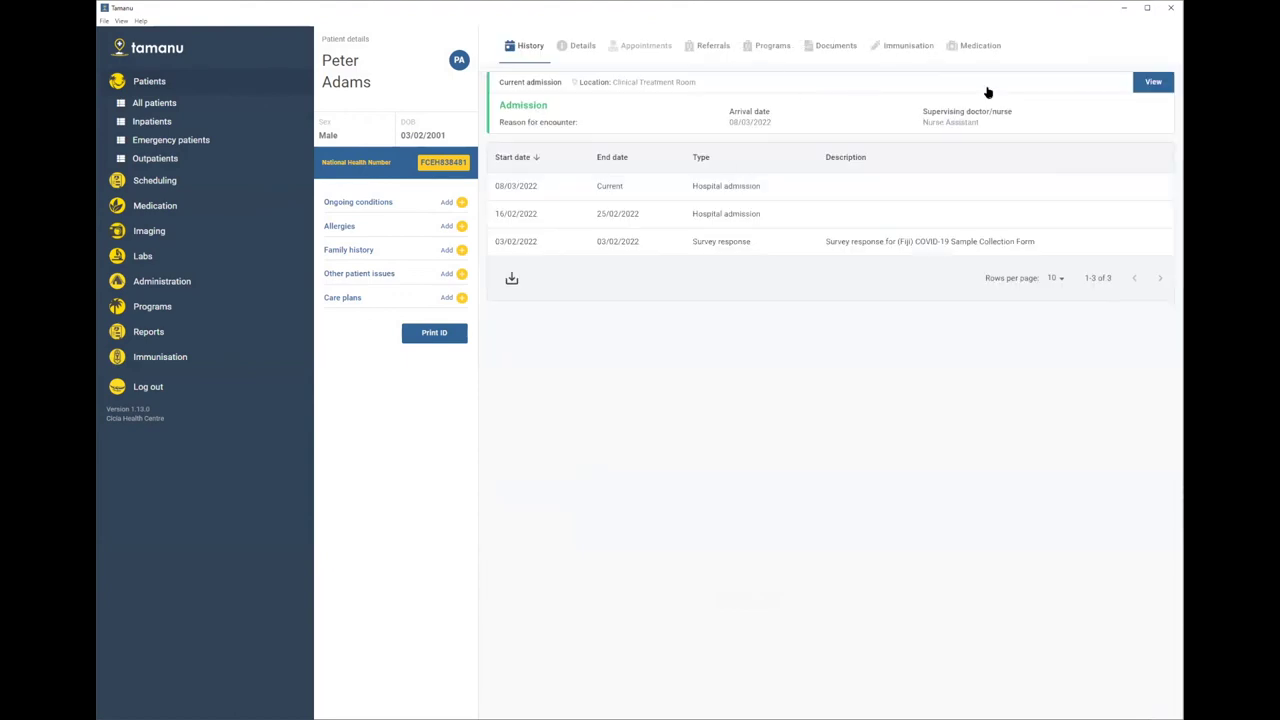
left_click(980, 46)
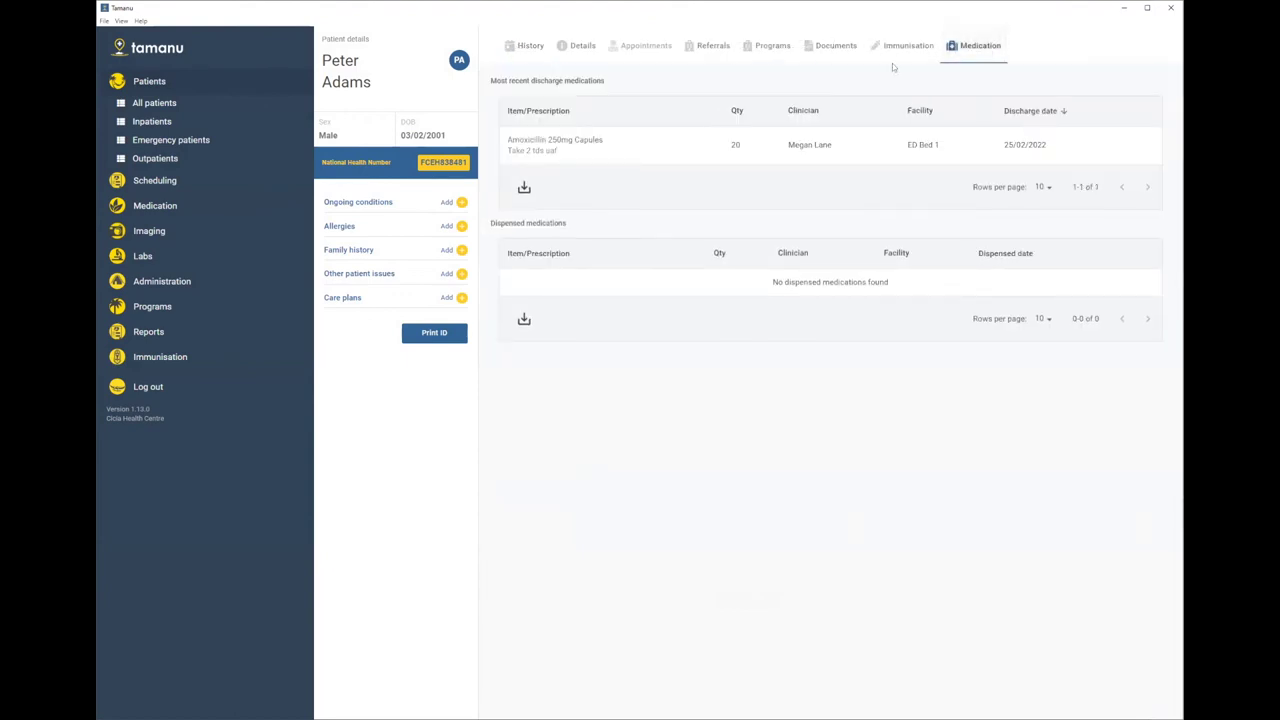